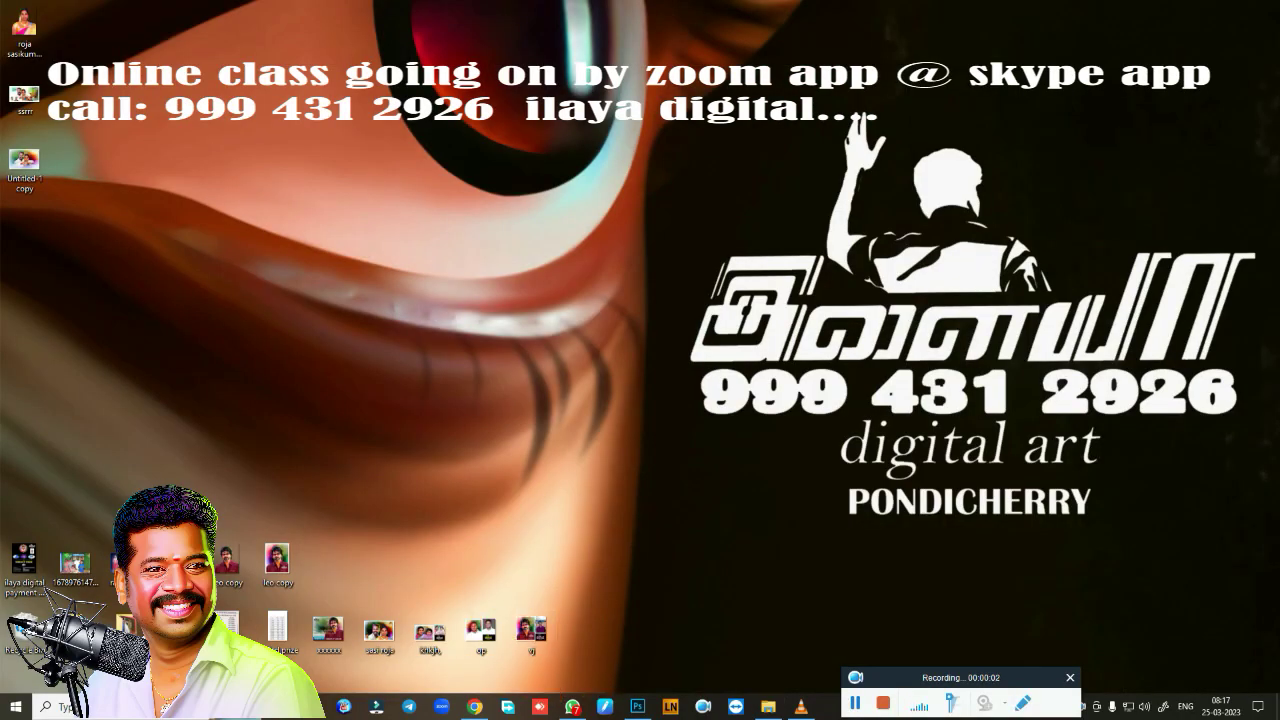
{"action": "double_click", "coordinate": [127, 625]}
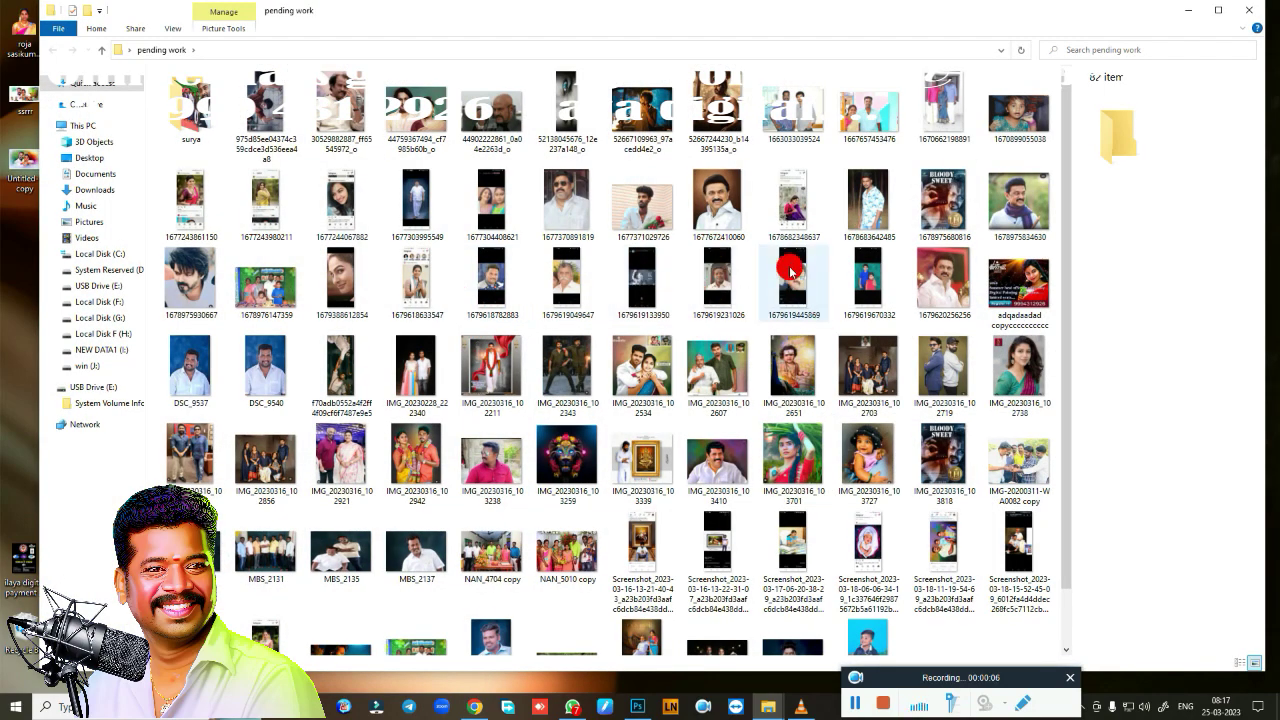
{"action": "left_click", "coordinate": [794, 283]}
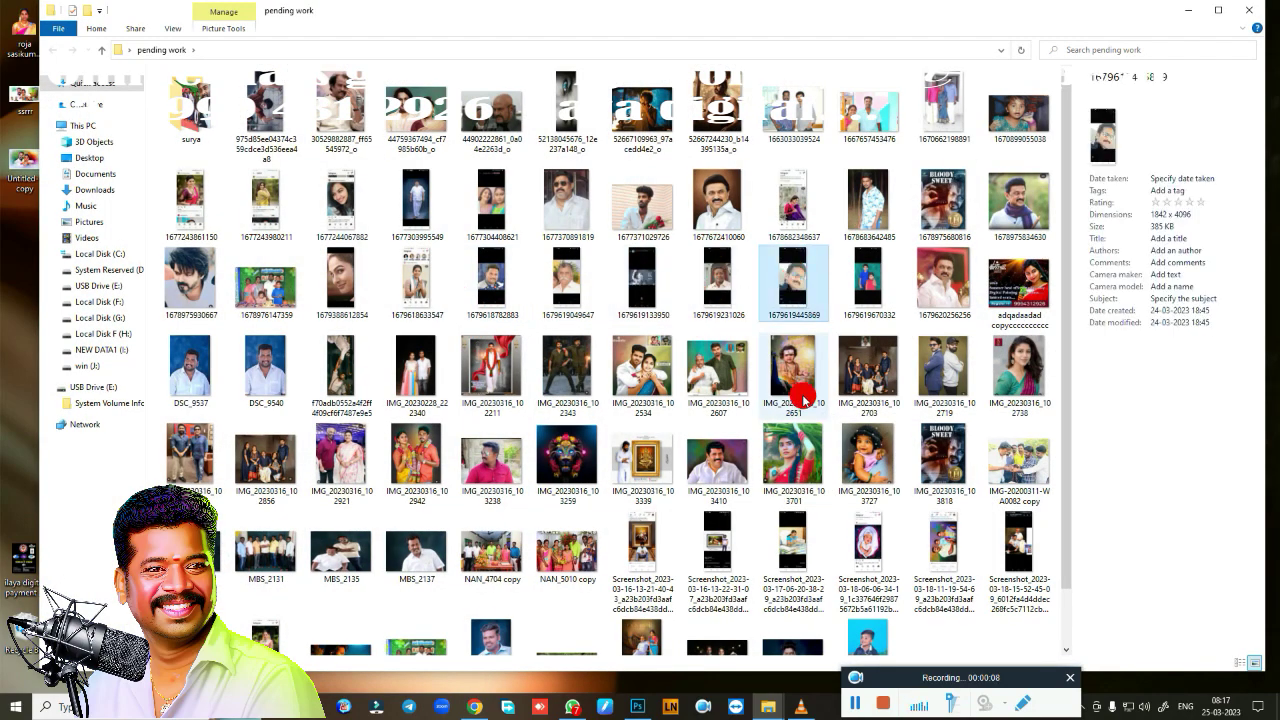
{"action": "left_click", "coordinate": [1249, 10]}
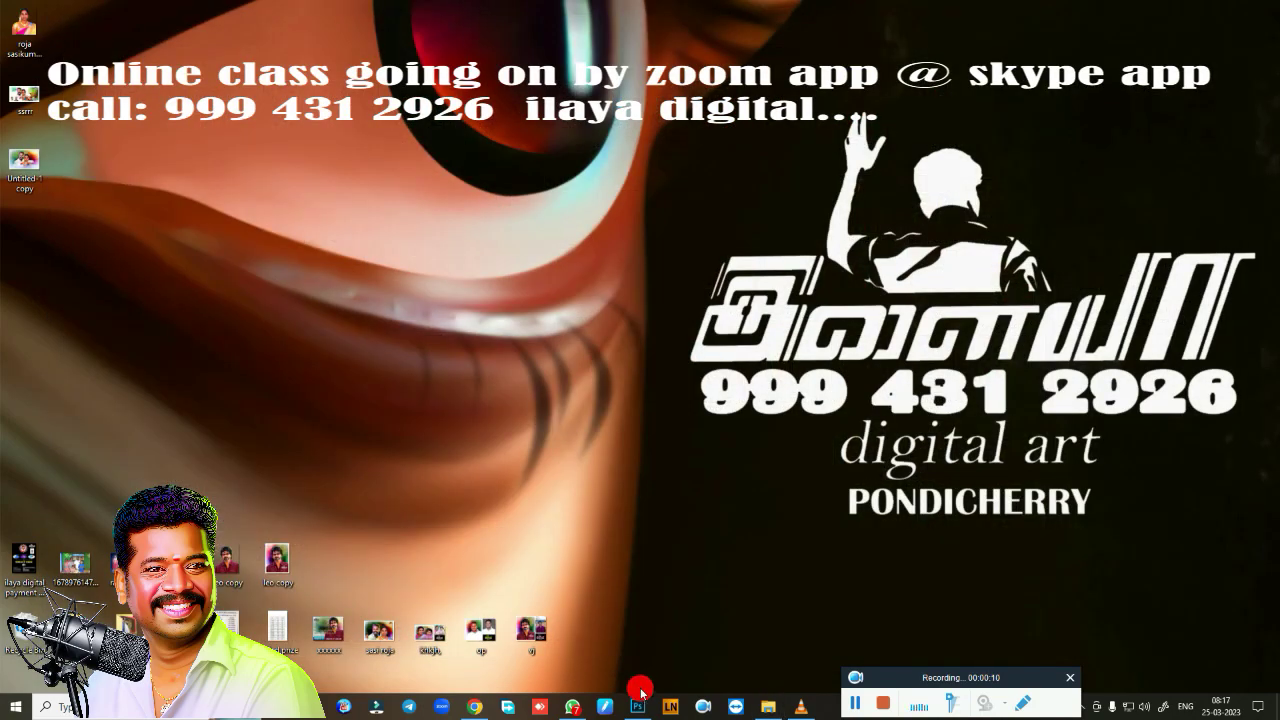
{"action": "left_click", "coordinate": [637, 706]}
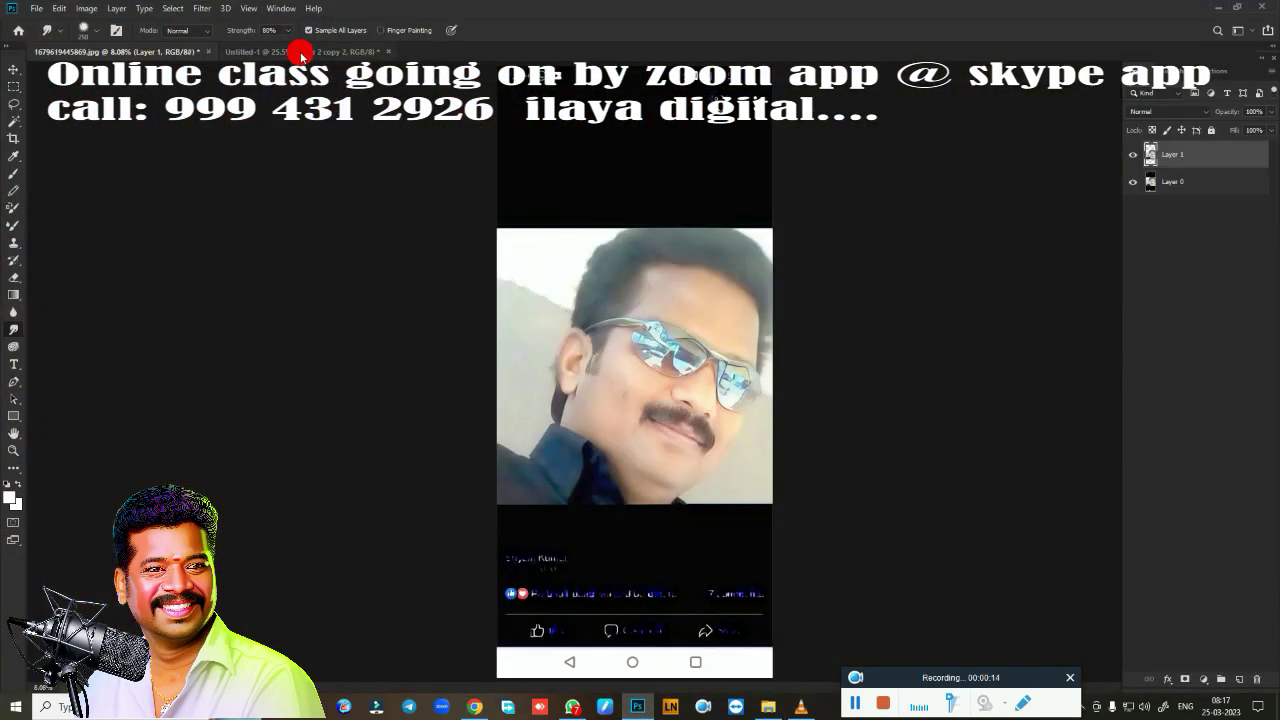
In Untitled-1, show grey Layer 0 and the Layer 2 portrait, and close the original jpg
{"action": "left_click", "coordinate": [300, 52]}
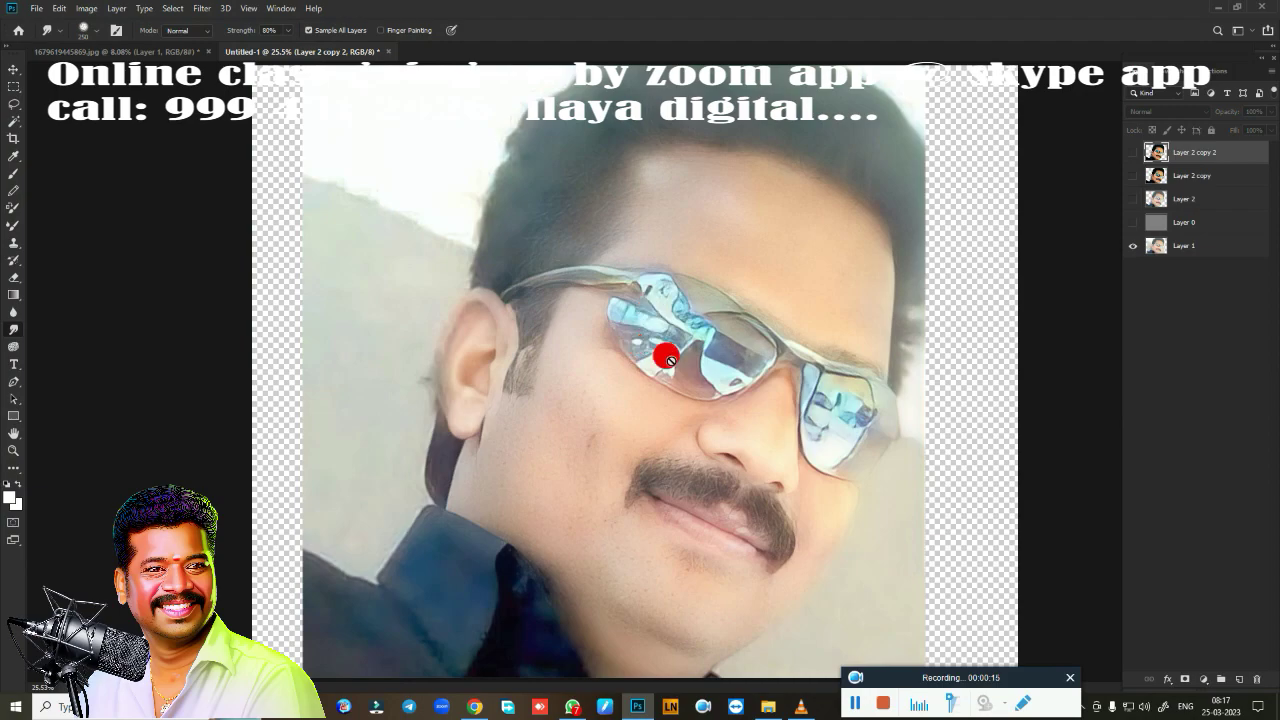
{"action": "left_click", "coordinate": [1133, 224]}
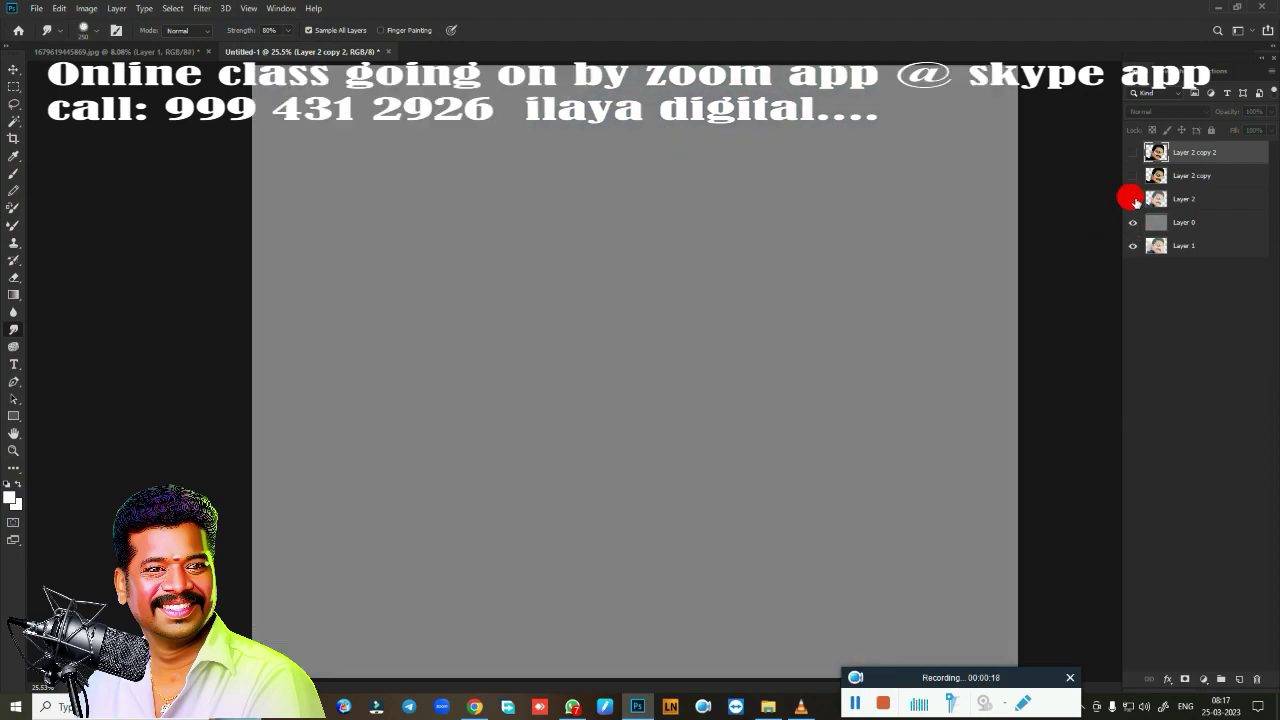
{"action": "left_click", "coordinate": [1133, 199]}
{"action": "left_click", "coordinate": [207, 53]}
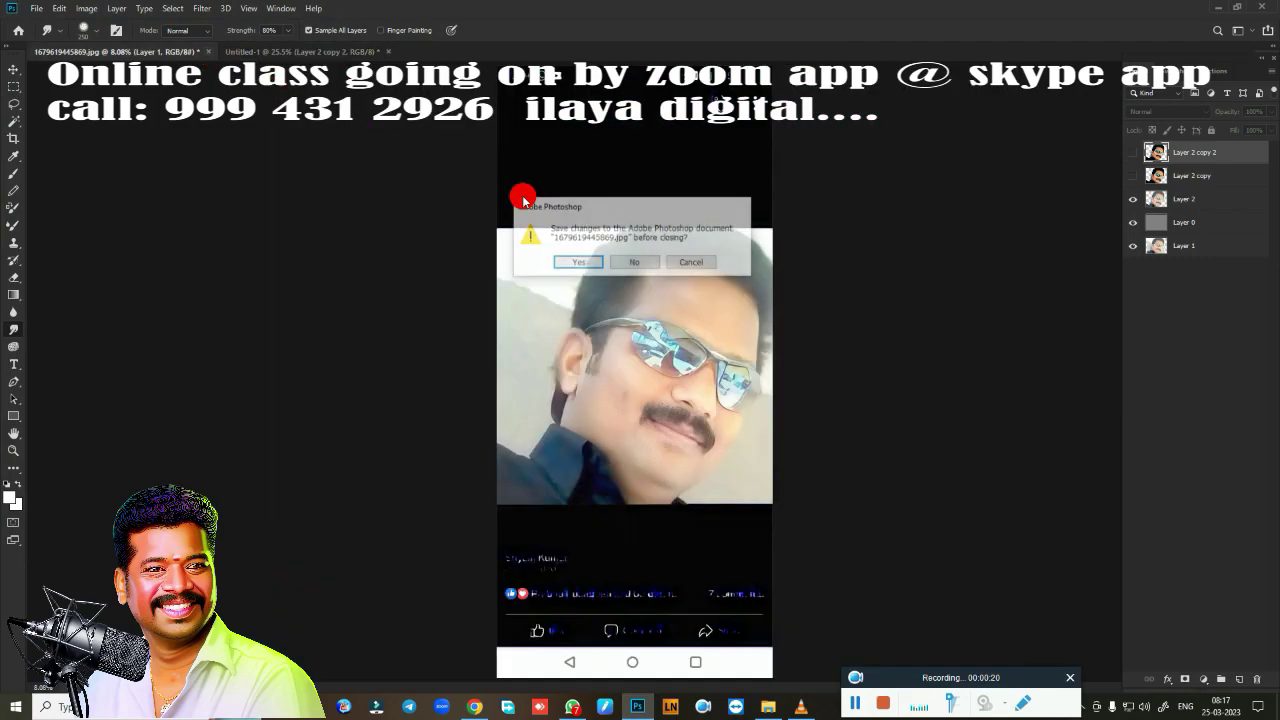
{"action": "left_click", "coordinate": [640, 258]}
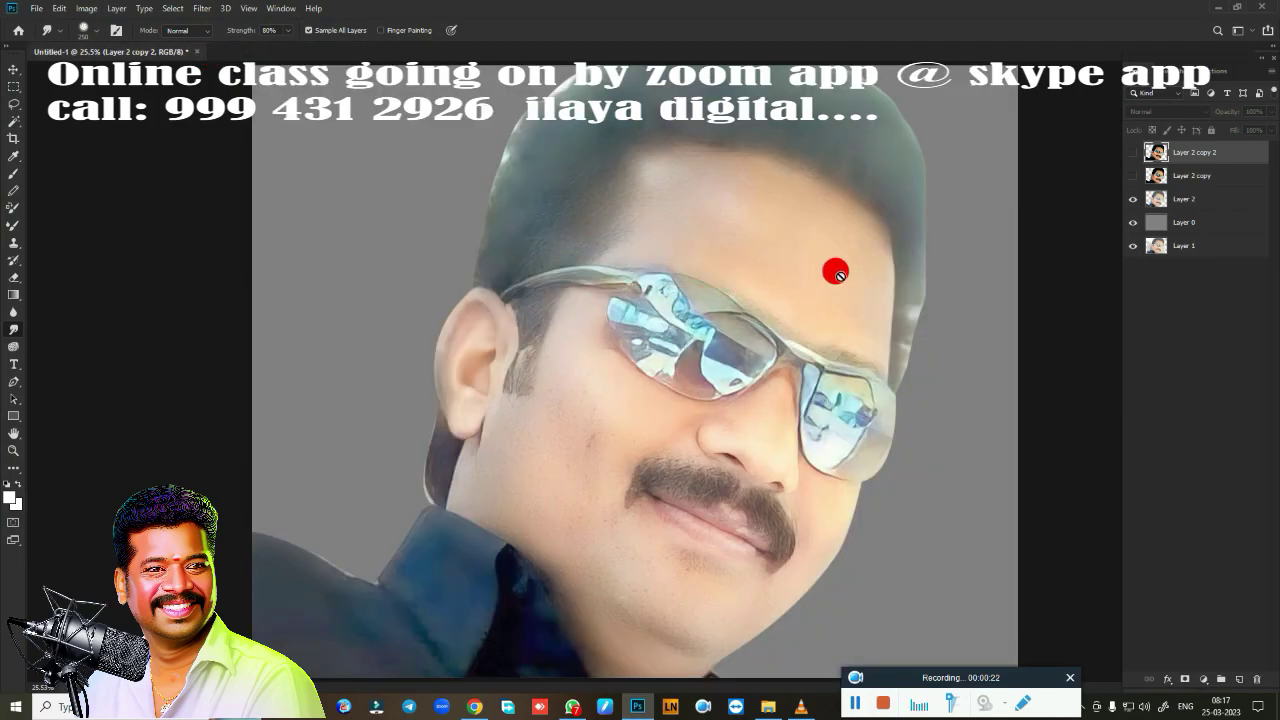
Fit the canvas, compare the Layer 2 copy on and off, and add empty Layer 3
{"action": "key", "text": "ctrl+minus"}
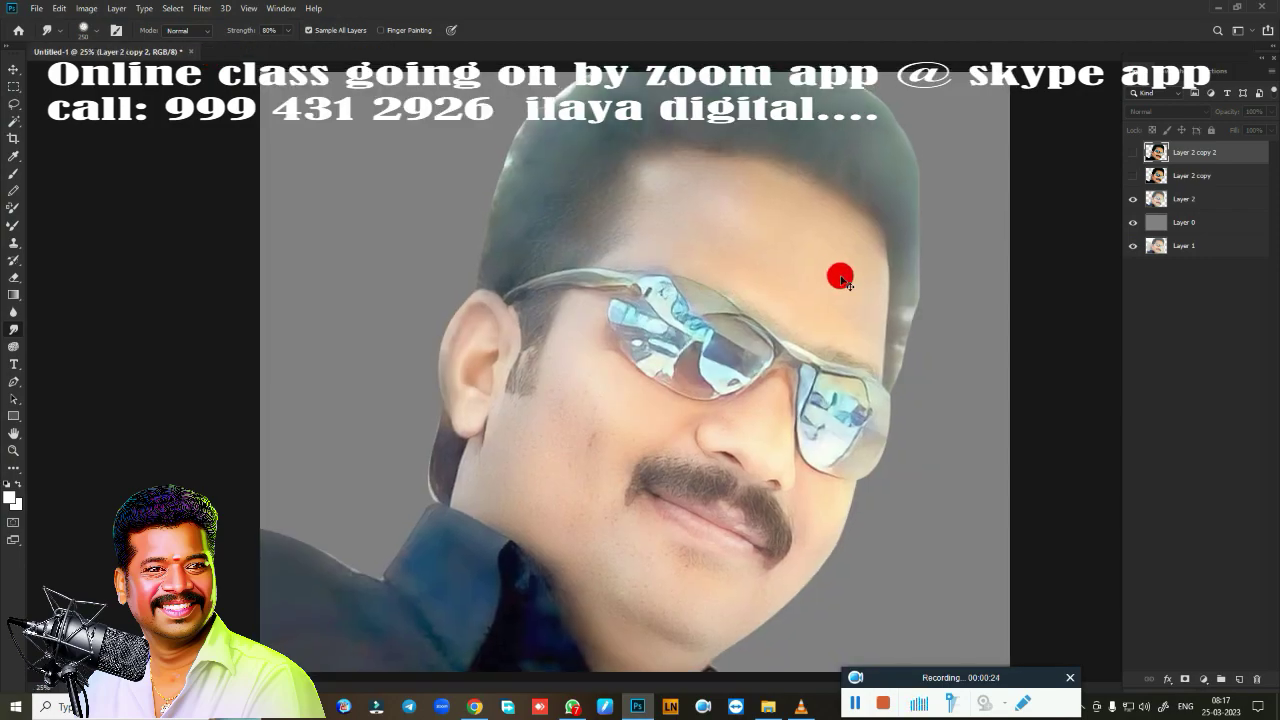
{"action": "left_click", "coordinate": [1133, 180]}
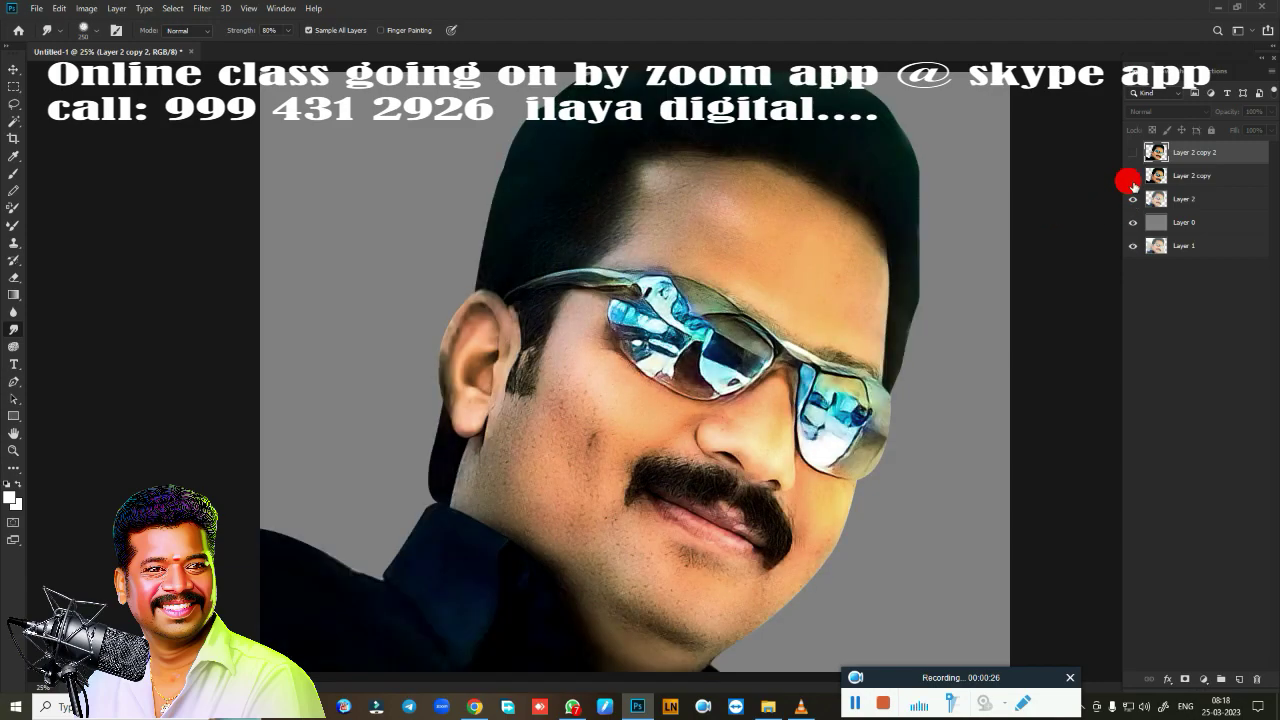
{"action": "left_click", "coordinate": [1133, 180]}
{"action": "left_click", "coordinate": [1133, 180]}
{"action": "left_click", "coordinate": [1133, 180]}
{"action": "left_click", "coordinate": [1133, 180]}
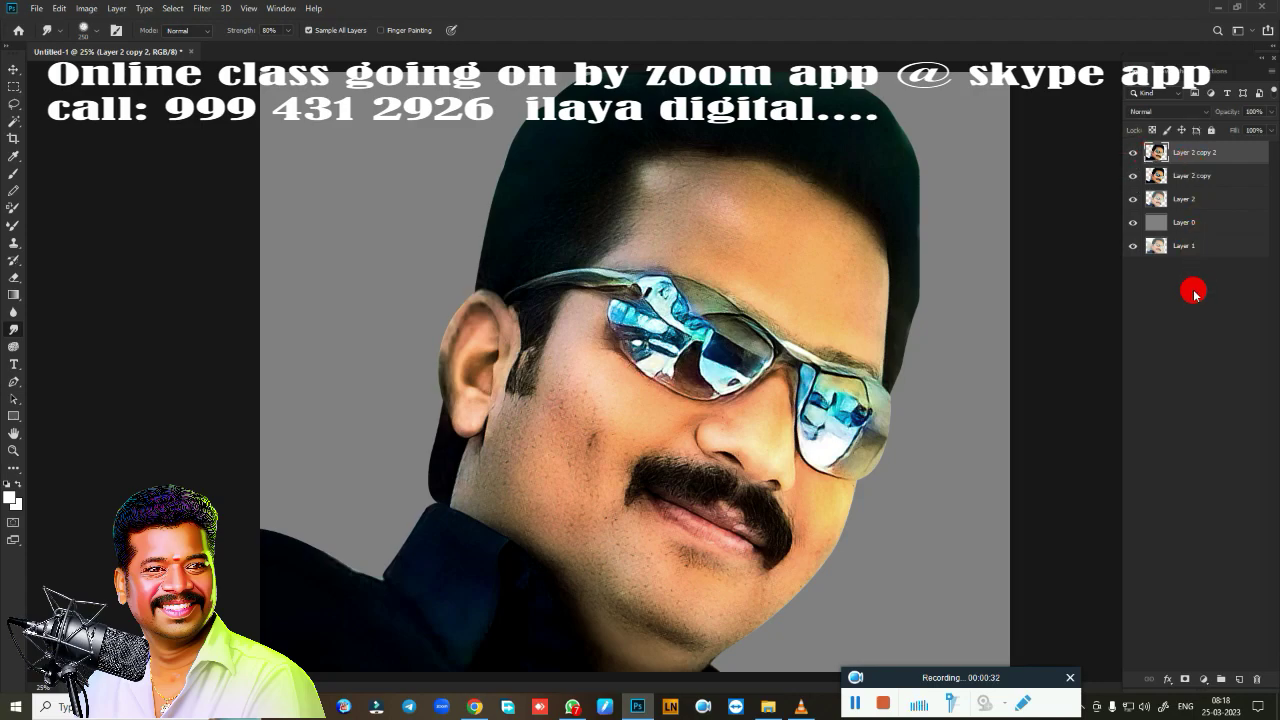
{"action": "left_click", "coordinate": [1239, 679]}
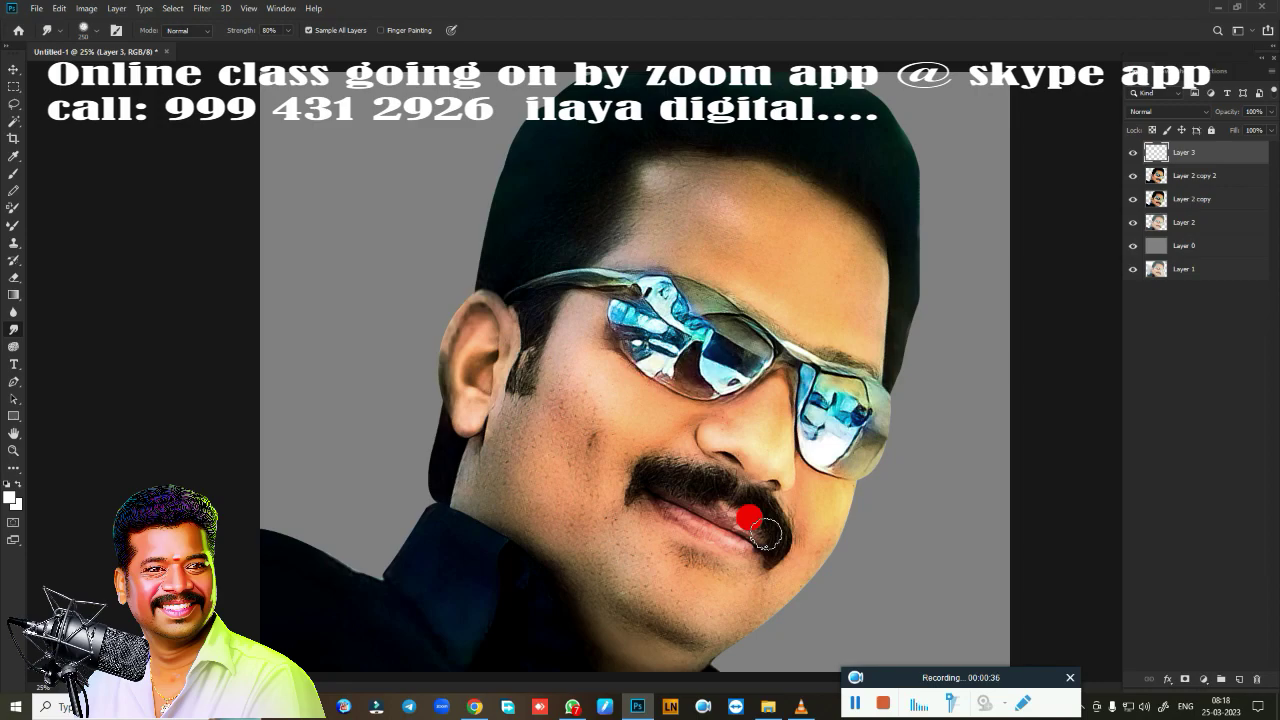
Zoom and rotate the view onto the nose, and choose the Mixer Brush (Very Wet, Light Mix)
{"action": "left_click_drag", "start_coordinate": [763, 533], "coordinate": [764, 425]}
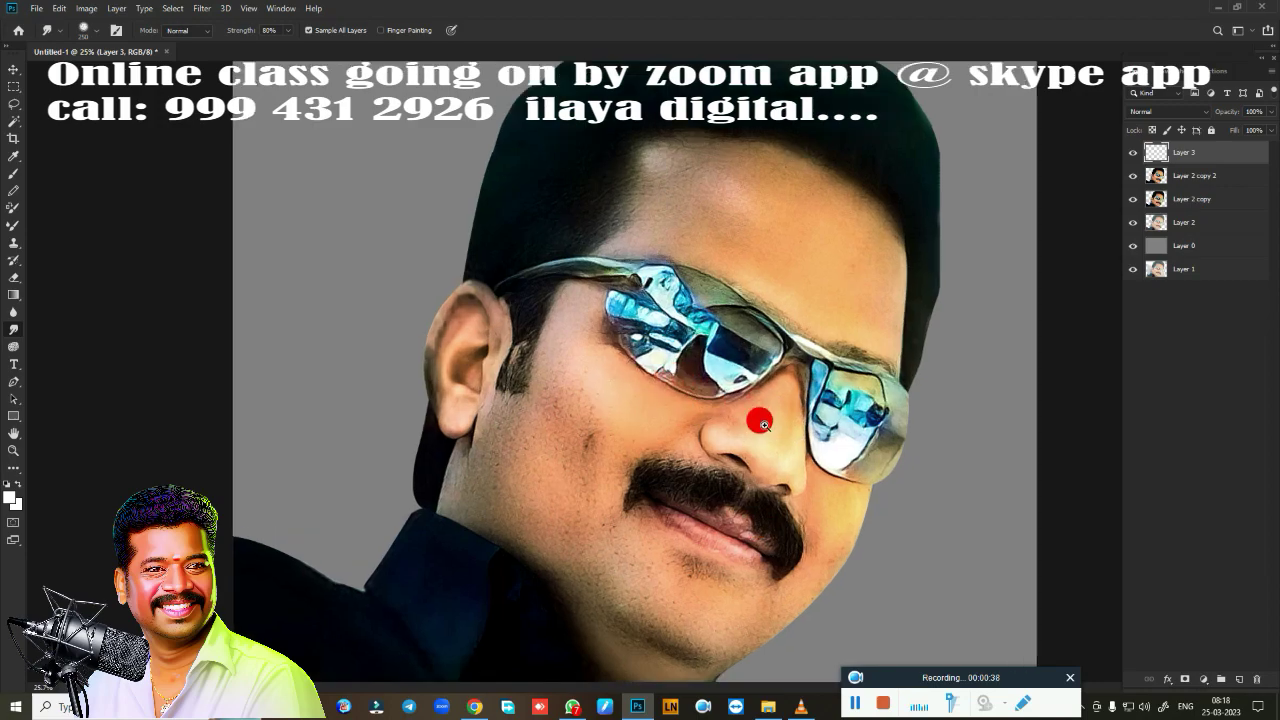
{"action": "scroll", "coordinate": [763, 425], "scroll_direction": "up", "scroll_amount": 5}
{"action": "key", "text": "r"}
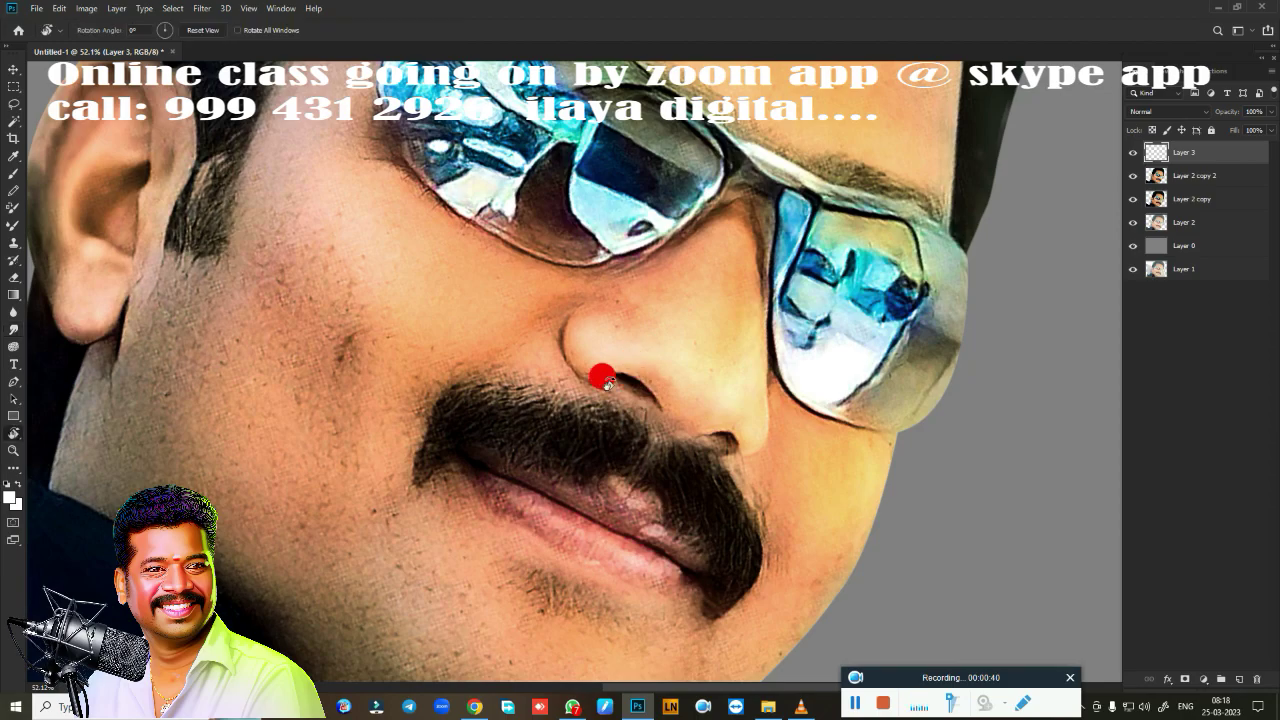
{"action": "left_click_drag", "start_coordinate": [603, 378], "coordinate": [463, 446]}
{"action": "scroll", "coordinate": [606, 409], "scroll_direction": "up", "scroll_amount": 3}
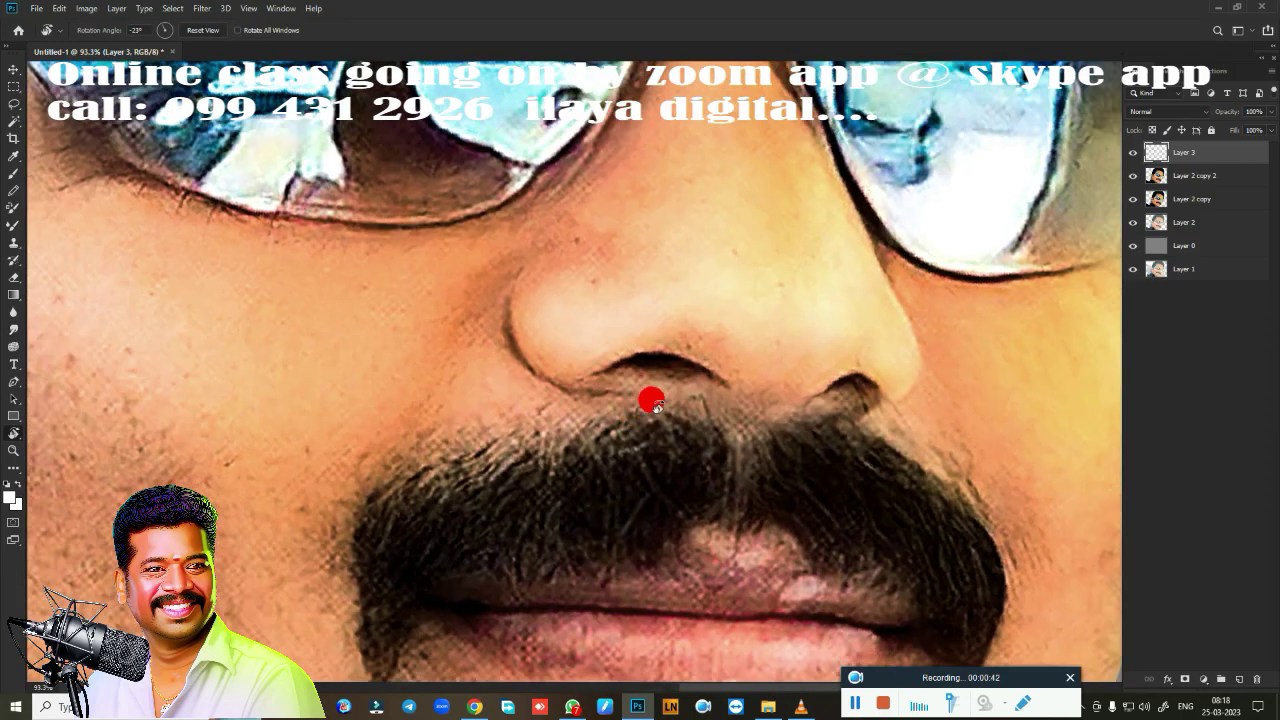
{"action": "key", "text": "b"}
{"action": "right_click", "coordinate": [320, 67]}
{"action": "key", "text": "shift+b"}
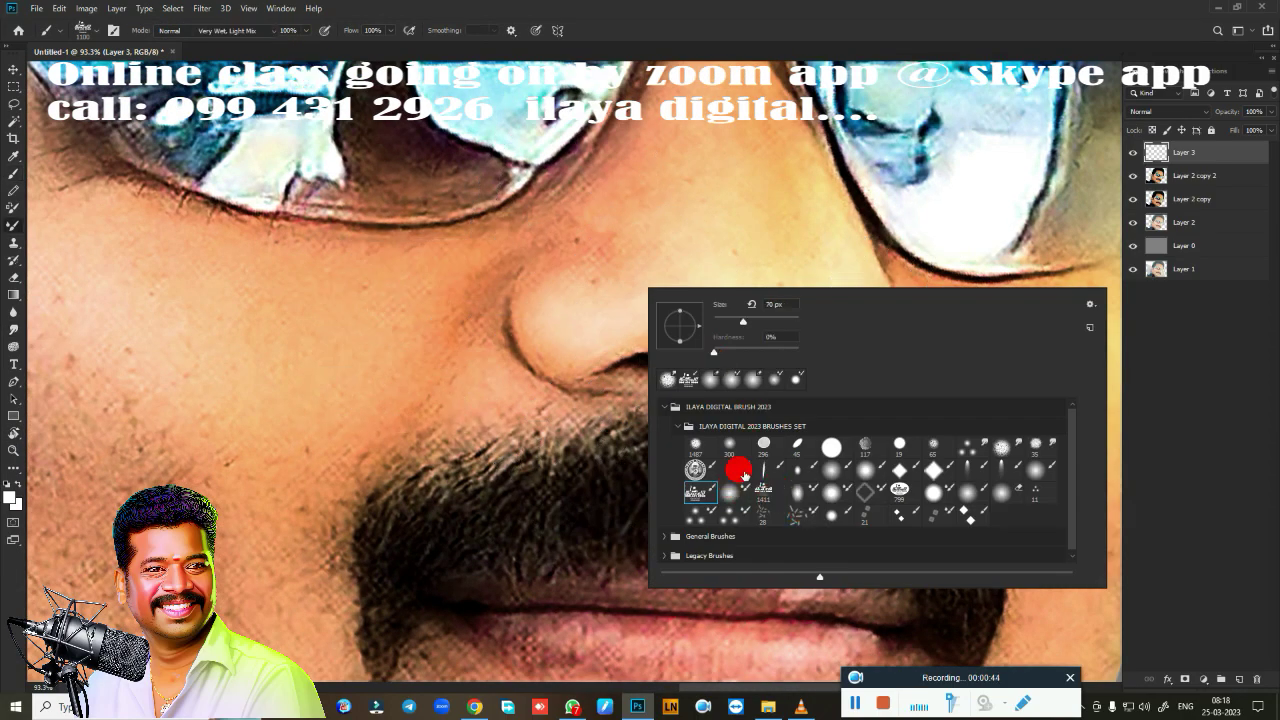
{"action": "left_click", "coordinate": [828, 60]}
{"action": "scroll", "coordinate": [628, 360], "scroll_direction": "up", "scroll_amount": 2}
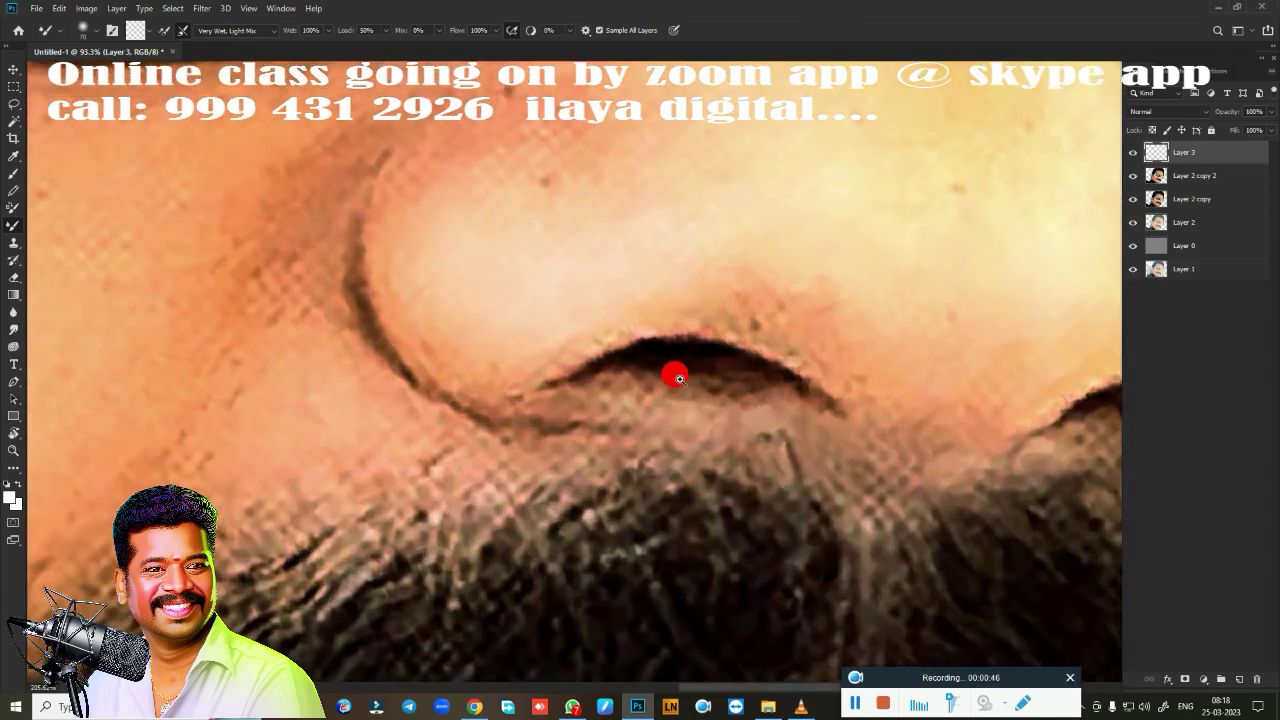
{"action": "scroll", "coordinate": [660, 355], "scroll_direction": "up", "scroll_amount": 1}
Blend the nostril's dark upper edge and crease with wet strokes on Layer 3
{"action": "mouse_move", "coordinate": [681, 347]}
{"action": "left_mouse_down"}
{"action": "mouse_move", "coordinate": [624, 353]}
{"action": "mouse_move", "coordinate": [684, 336]}
{"action": "mouse_move", "coordinate": [646, 337]}
{"action": "mouse_move", "coordinate": [751, 343]}
{"action": "mouse_move", "coordinate": [740, 343]}
{"action": "mouse_move", "coordinate": [786, 351]}
{"action": "mouse_move", "coordinate": [840, 389]}
{"action": "mouse_move", "coordinate": [756, 362]}
{"action": "mouse_move", "coordinate": [819, 382]}
{"action": "left_mouse_up"}
{"action": "mouse_move", "coordinate": [726, 345]}
{"action": "left_mouse_down"}
{"action": "mouse_move", "coordinate": [669, 329]}
{"action": "mouse_move", "coordinate": [589, 349]}
{"action": "mouse_move", "coordinate": [686, 326]}
{"action": "mouse_move", "coordinate": [766, 351]}
{"action": "mouse_move", "coordinate": [620, 372]}
{"action": "left_mouse_up"}
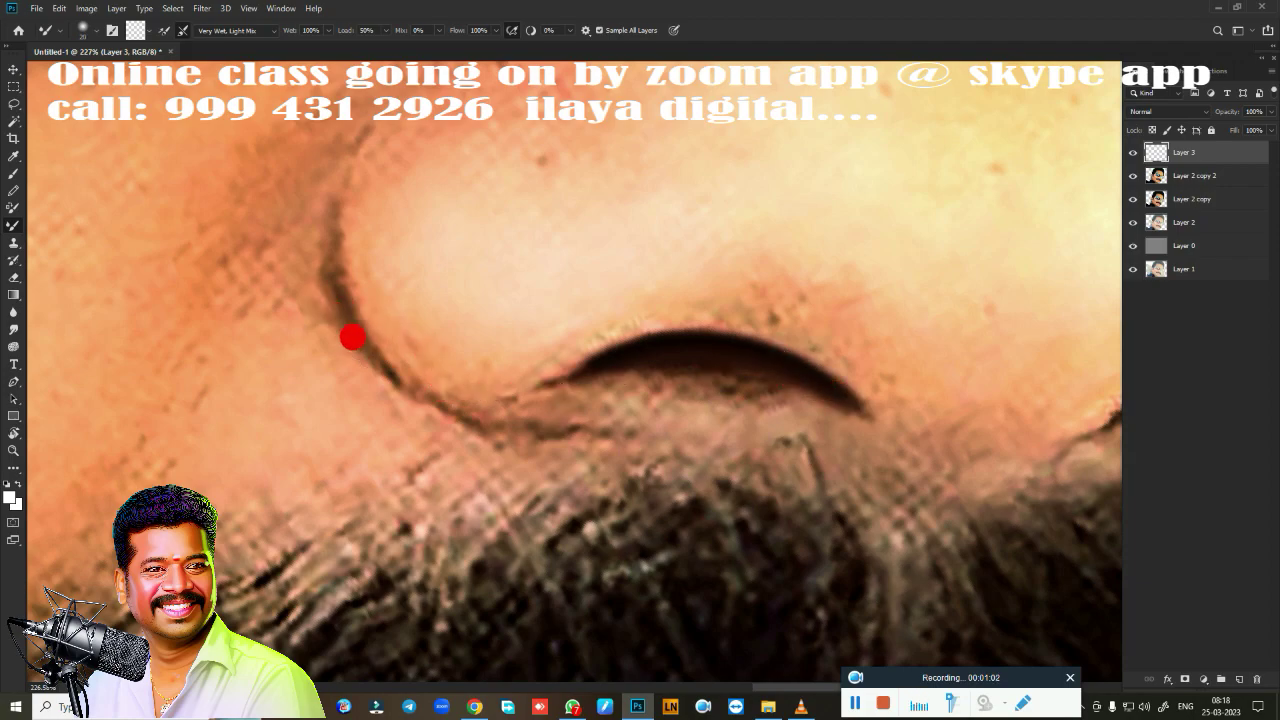
{"action": "mouse_move", "coordinate": [355, 333]}
{"action": "left_mouse_down"}
{"action": "mouse_move", "coordinate": [437, 400]}
{"action": "mouse_move", "coordinate": [563, 423]}
{"action": "mouse_move", "coordinate": [609, 408]}
{"action": "left_mouse_up"}
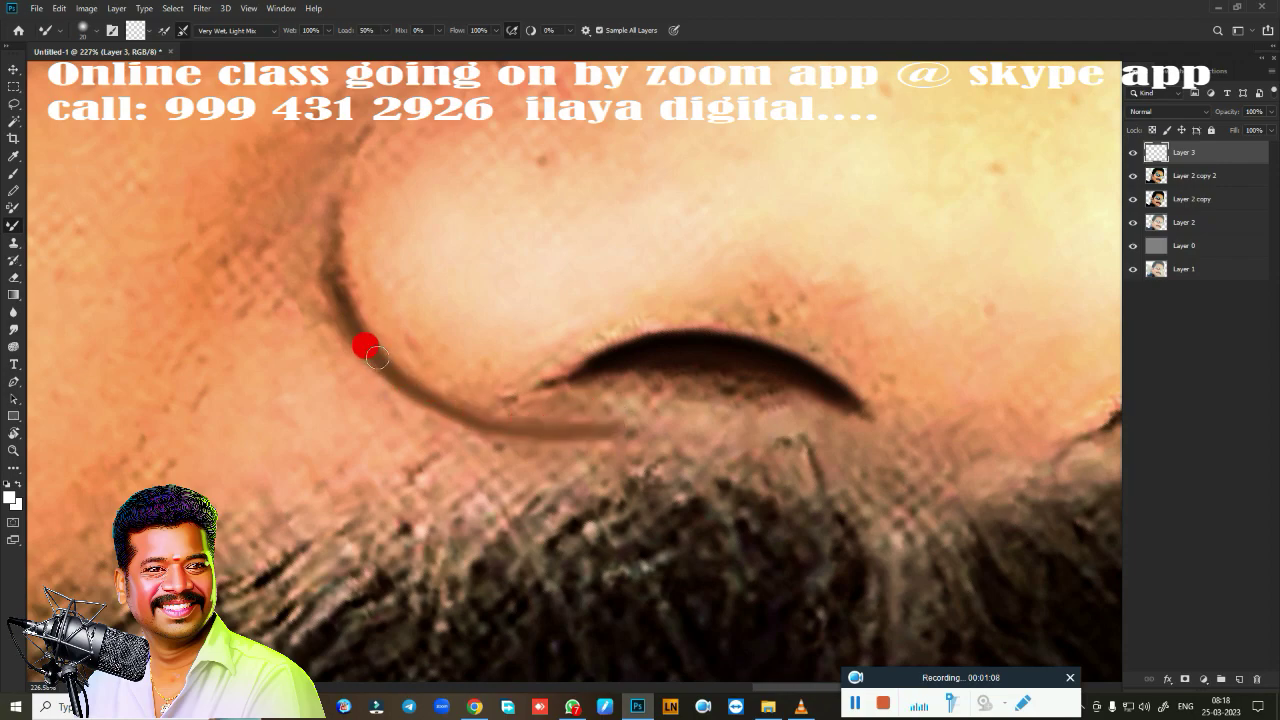
{"action": "mouse_move", "coordinate": [376, 357]}
{"action": "left_mouse_down"}
{"action": "mouse_move", "coordinate": [491, 409]}
{"action": "mouse_move", "coordinate": [594, 403]}
{"action": "mouse_move", "coordinate": [590, 374]}
{"action": "left_mouse_up"}
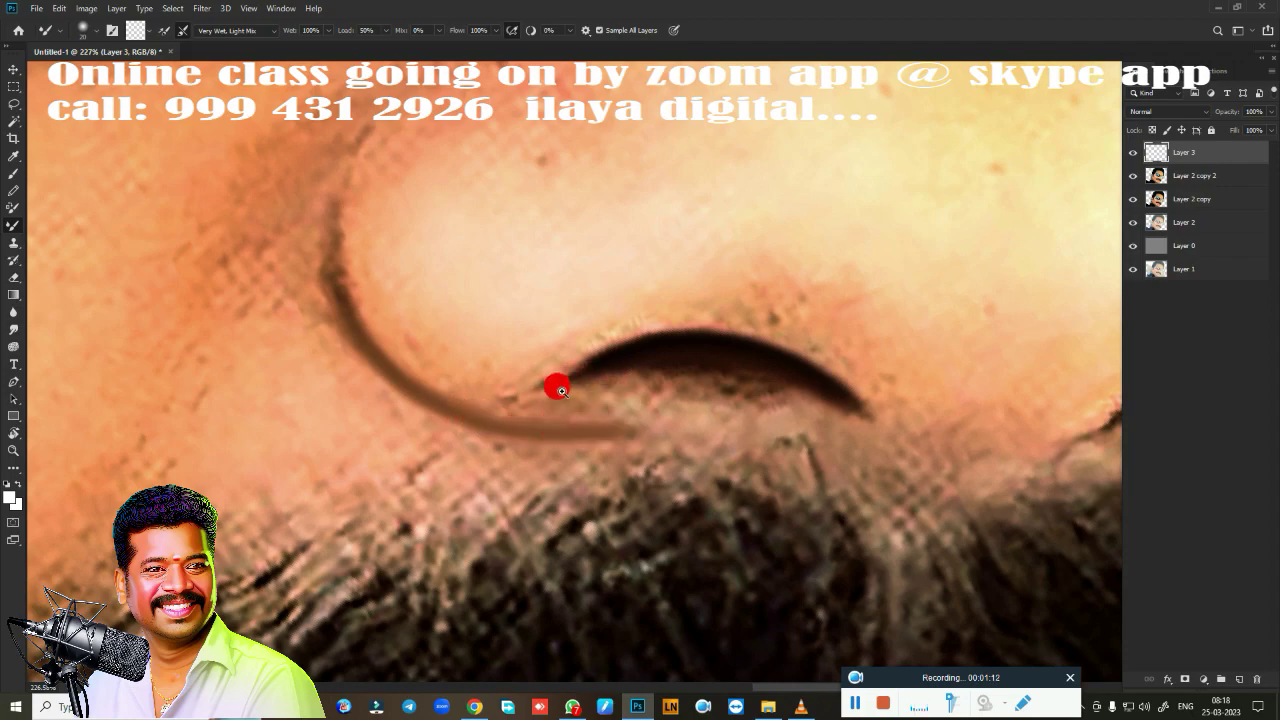
{"action": "scroll", "coordinate": [561, 391], "scroll_direction": "down", "scroll_amount": 2}
{"action": "scroll", "coordinate": [566, 380], "scroll_direction": "down", "scroll_amount": 2}
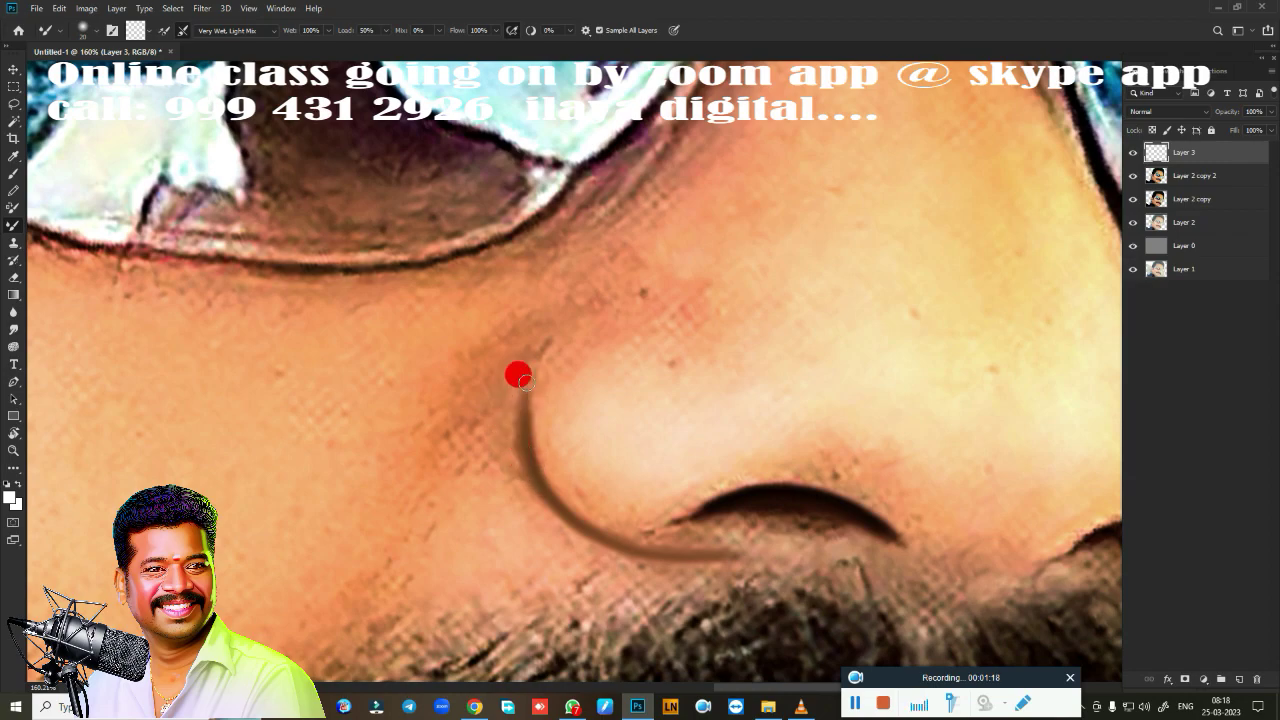
Smooth the curved nose-wing crease and the cheek skin beside the nose
{"action": "mouse_move", "coordinate": [524, 382]}
{"action": "left_mouse_down"}
{"action": "mouse_move", "coordinate": [534, 340]}
{"action": "mouse_move", "coordinate": [569, 303]}
{"action": "mouse_move", "coordinate": [555, 352]}
{"action": "mouse_move", "coordinate": [573, 318]}
{"action": "mouse_move", "coordinate": [648, 282]}
{"action": "left_mouse_up"}
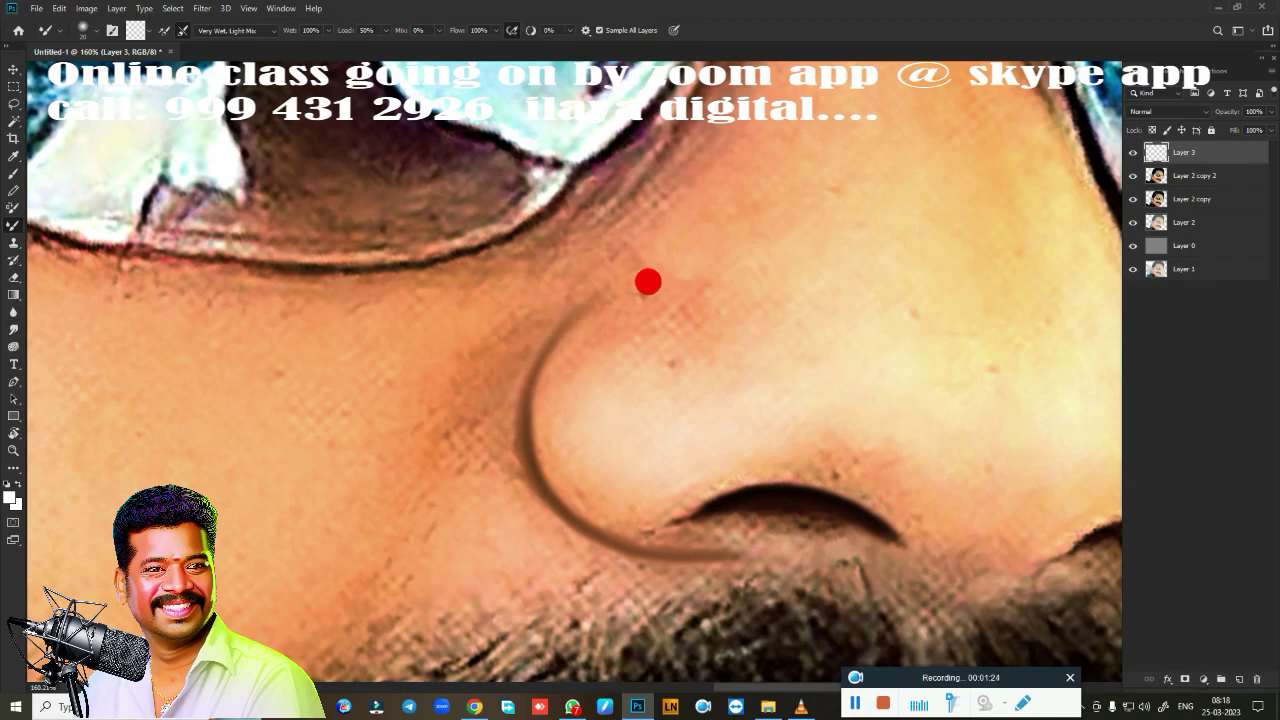
{"action": "left_click_drag", "start_coordinate": [531, 352], "coordinate": [574, 305]}
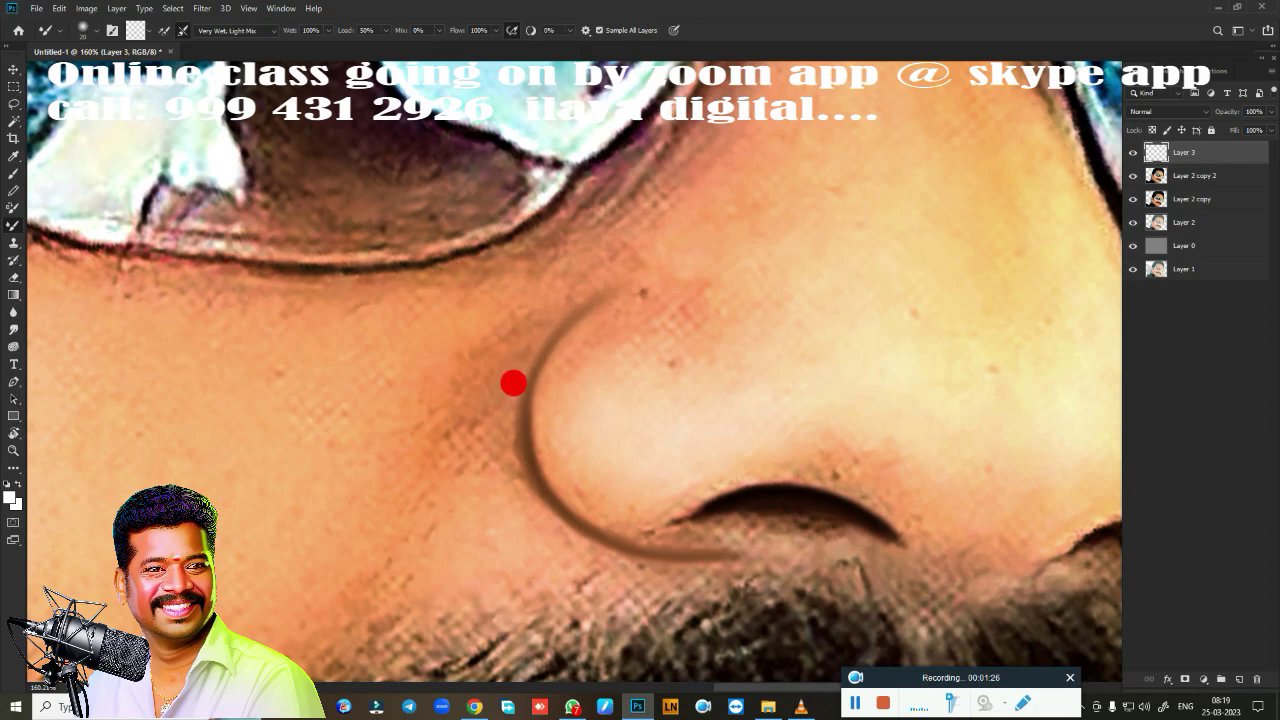
{"action": "mouse_move", "coordinate": [513, 383]}
{"action": "left_mouse_down"}
{"action": "mouse_move", "coordinate": [528, 357]}
{"action": "mouse_move", "coordinate": [518, 374]}
{"action": "left_mouse_up"}
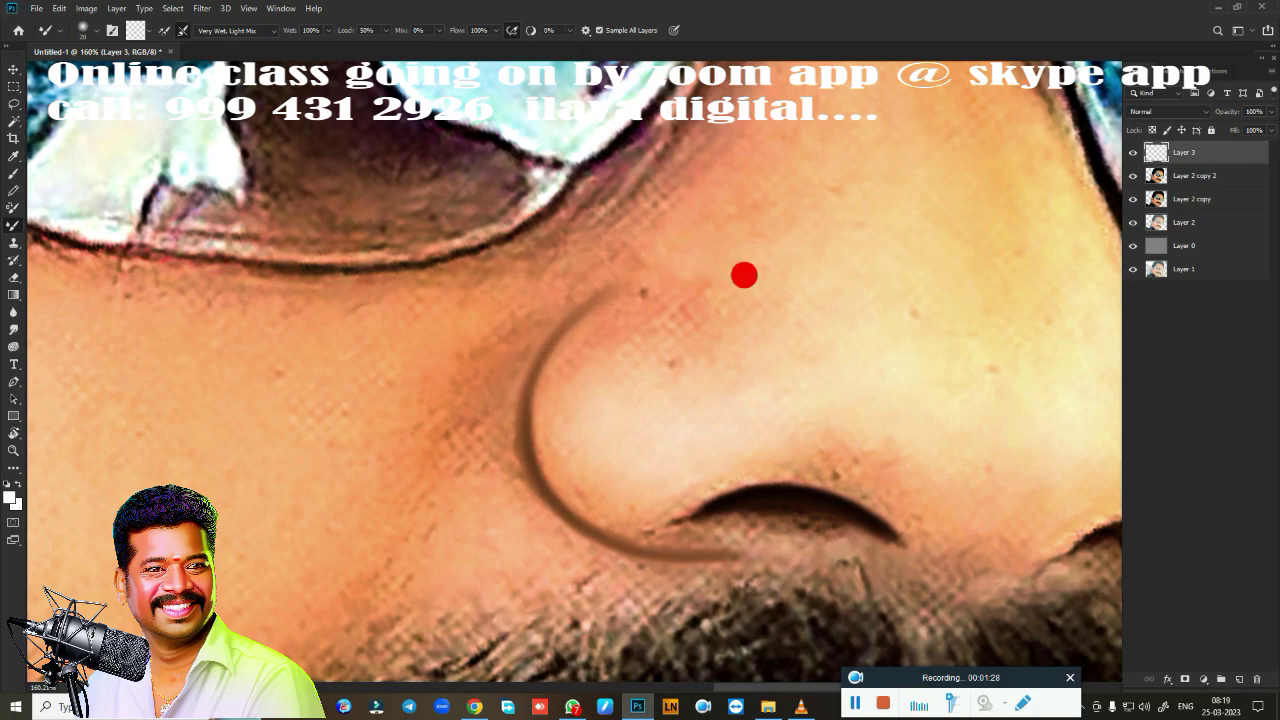
{"action": "scroll", "coordinate": [771, 380], "scroll_direction": "down", "scroll_amount": 3}
{"action": "scroll", "coordinate": [714, 302], "scroll_direction": "up", "scroll_amount": 2}
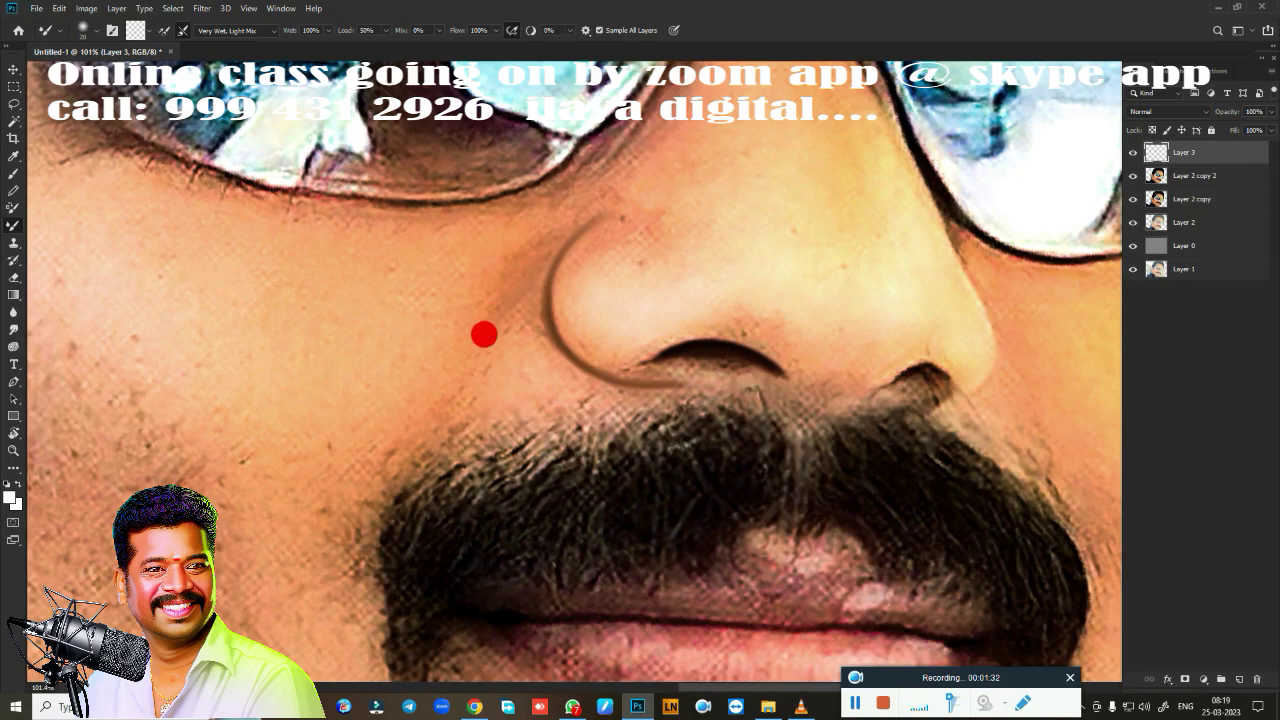
{"action": "left_click_drag", "start_coordinate": [479, 328], "coordinate": [440, 416]}
{"action": "scroll", "coordinate": [851, 374], "scroll_direction": "up", "scroll_amount": 1}
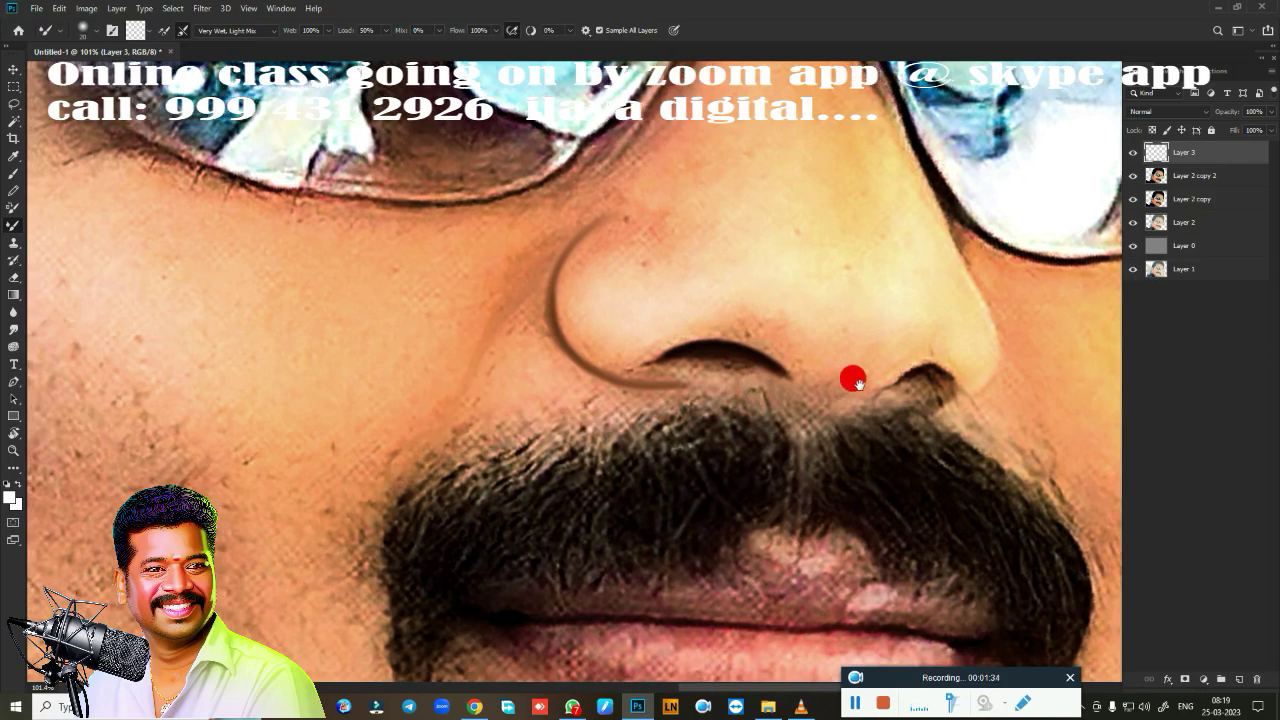
{"action": "scroll", "coordinate": [549, 434], "scroll_direction": "up", "scroll_amount": 2}
{"action": "scroll", "coordinate": [617, 423], "scroll_direction": "up", "scroll_amount": 3}
Blend the dark moustache edge and the skin along the side of the nose
{"action": "mouse_move", "coordinate": [617, 423]}
{"action": "left_mouse_down"}
{"action": "mouse_move", "coordinate": [520, 483]}
{"action": "mouse_move", "coordinate": [591, 444]}
{"action": "mouse_move", "coordinate": [504, 526]}
{"action": "mouse_move", "coordinate": [694, 413]}
{"action": "mouse_move", "coordinate": [745, 429]}
{"action": "mouse_move", "coordinate": [703, 421]}
{"action": "mouse_move", "coordinate": [745, 429]}
{"action": "mouse_move", "coordinate": [645, 439]}
{"action": "mouse_move", "coordinate": [723, 433]}
{"action": "mouse_move", "coordinate": [614, 456]}
{"action": "mouse_move", "coordinate": [534, 507]}
{"action": "mouse_move", "coordinate": [666, 426]}
{"action": "mouse_move", "coordinate": [763, 451]}
{"action": "mouse_move", "coordinate": [790, 525]}
{"action": "mouse_move", "coordinate": [727, 411]}
{"action": "left_mouse_up"}
{"action": "scroll", "coordinate": [803, 457], "scroll_direction": "down", "scroll_amount": 5}
{"action": "scroll", "coordinate": [727, 411], "scroll_direction": "up", "scroll_amount": 1}
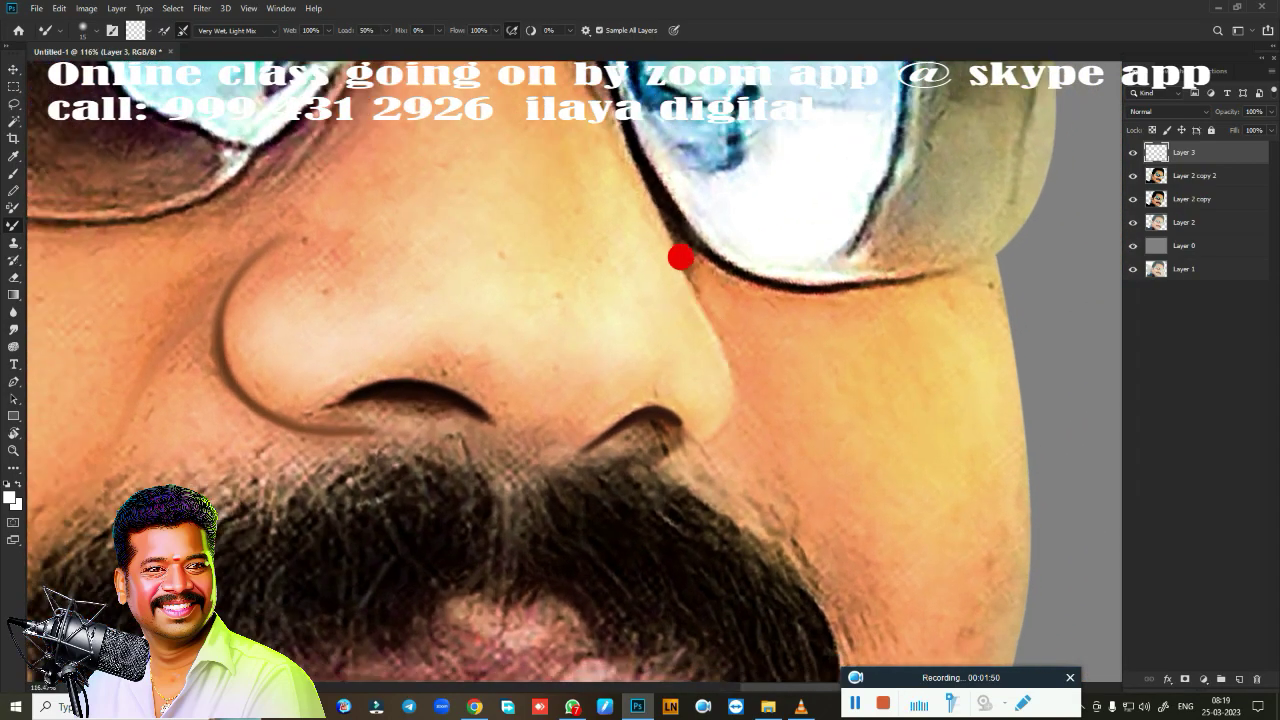
{"action": "mouse_move", "coordinate": [682, 269]}
{"action": "left_mouse_down"}
{"action": "mouse_move", "coordinate": [725, 357]}
{"action": "mouse_move", "coordinate": [729, 394]}
{"action": "mouse_move", "coordinate": [703, 441]}
{"action": "mouse_move", "coordinate": [726, 411]}
{"action": "mouse_move", "coordinate": [796, 436]}
{"action": "mouse_move", "coordinate": [788, 480]}
{"action": "mouse_move", "coordinate": [726, 349]}
{"action": "left_mouse_up"}
{"action": "scroll", "coordinate": [748, 466], "scroll_direction": "down", "scroll_amount": 3}
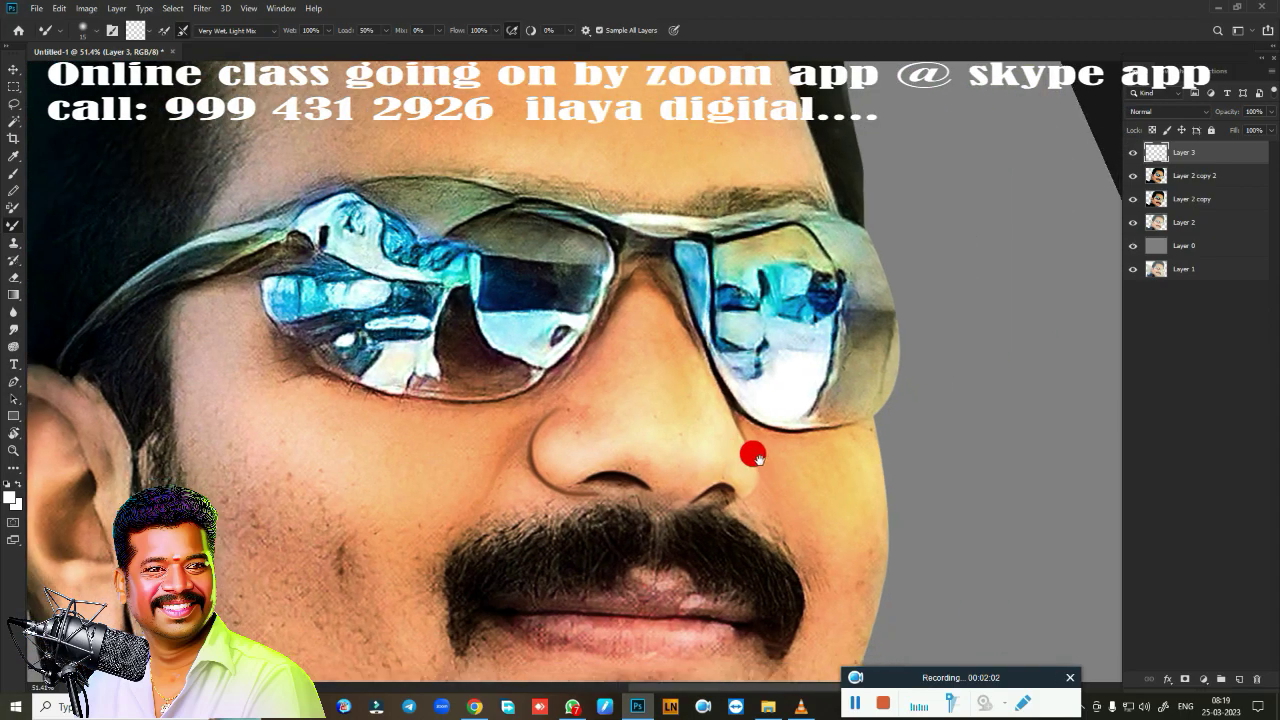
{"action": "scroll", "coordinate": [745, 445], "scroll_direction": "up", "scroll_amount": 2}
{"action": "scroll", "coordinate": [715, 378], "scroll_direction": "up", "scroll_amount": 2}
Smooth the lower lip texture and blend the lip's right corner into the skin
{"action": "left_click_drag", "start_coordinate": [757, 390], "coordinate": [860, 234]}
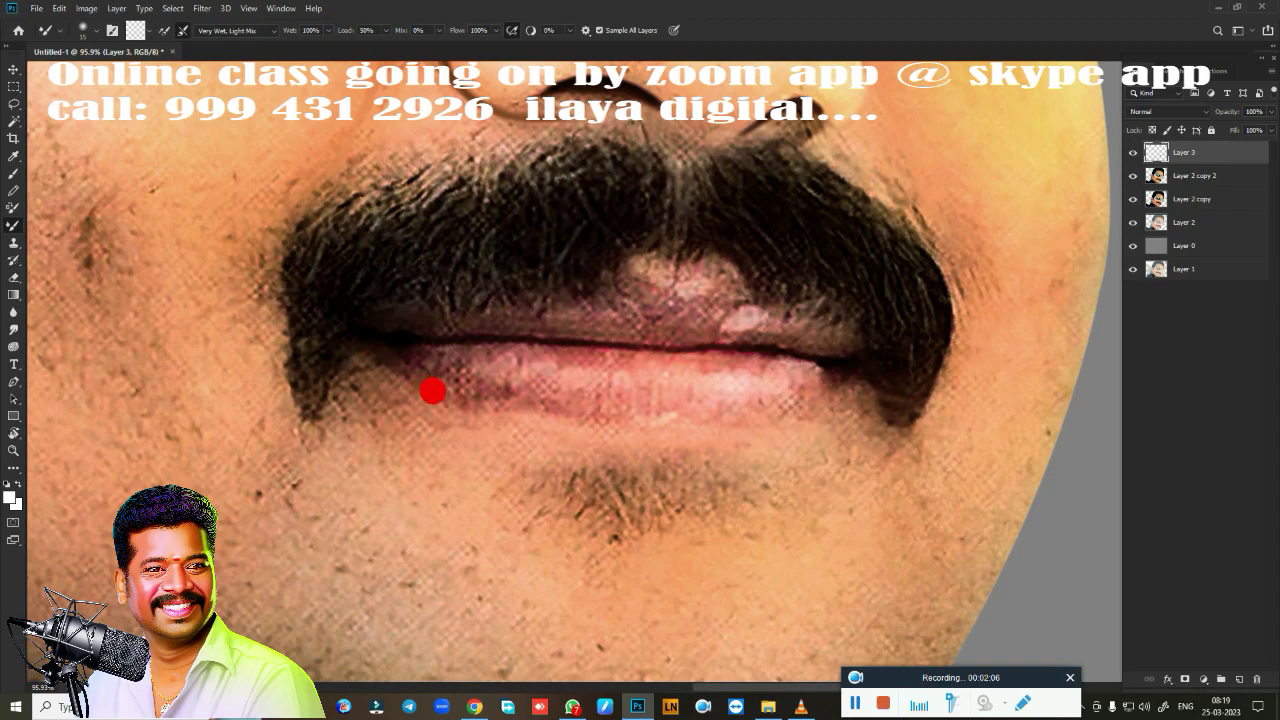
{"action": "mouse_move", "coordinate": [483, 413]}
{"action": "left_mouse_down"}
{"action": "mouse_move", "coordinate": [466, 406]}
{"action": "mouse_move", "coordinate": [511, 417]}
{"action": "mouse_move", "coordinate": [494, 411]}
{"action": "left_mouse_up"}
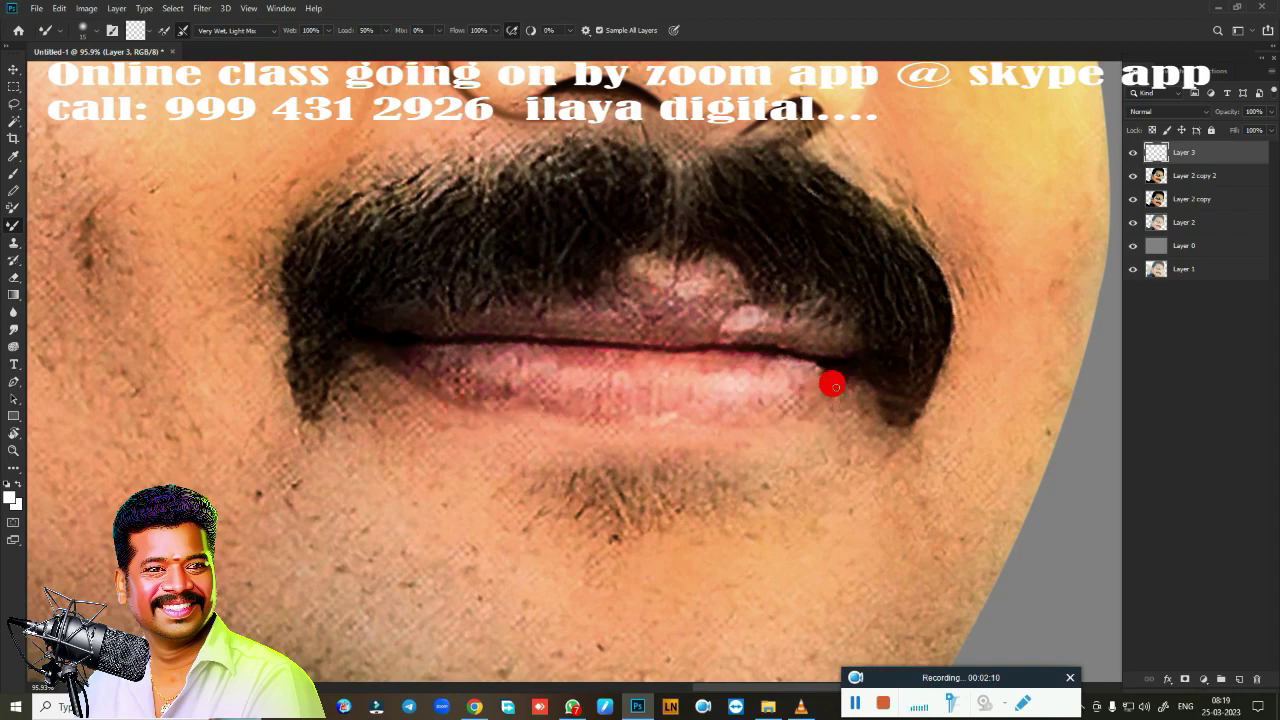
{"action": "mouse_move", "coordinate": [834, 386]}
{"action": "left_mouse_down"}
{"action": "mouse_move", "coordinate": [759, 436]}
{"action": "mouse_move", "coordinate": [701, 439]}
{"action": "left_mouse_up"}
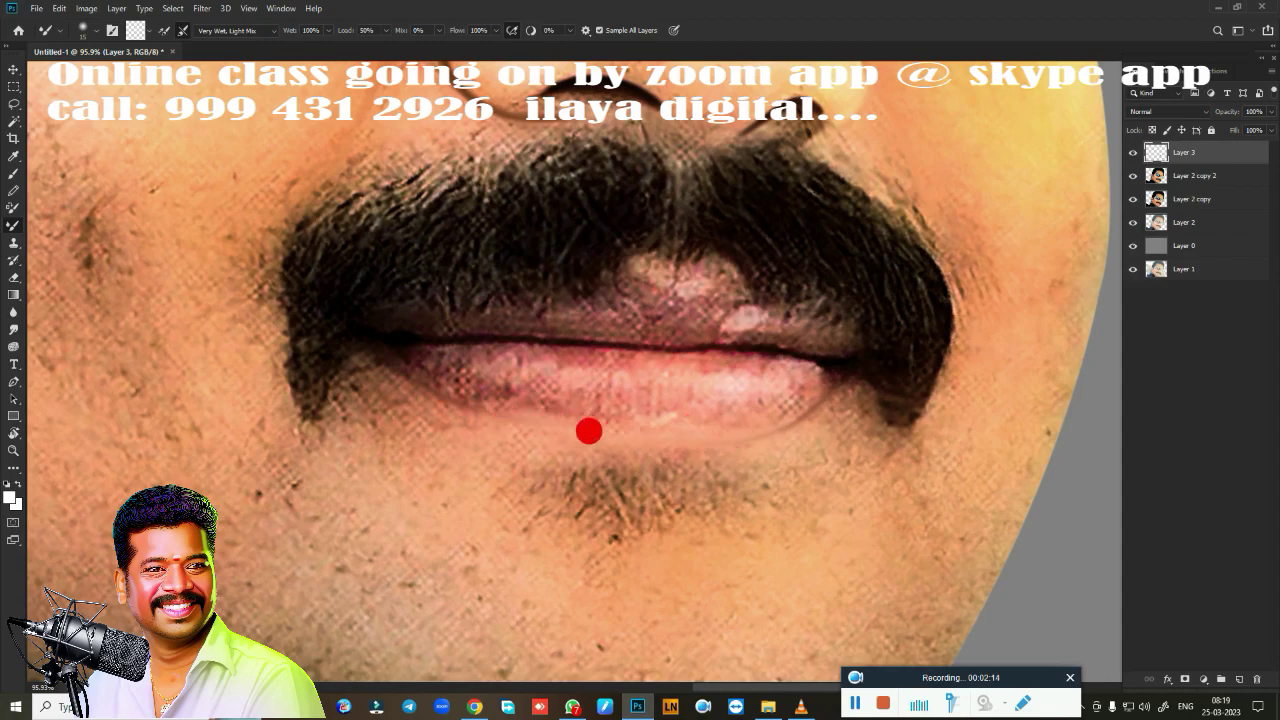
{"action": "mouse_move", "coordinate": [818, 298]}
{"action": "left_mouse_down"}
{"action": "mouse_move", "coordinate": [763, 450]}
{"action": "mouse_move", "coordinate": [768, 412]}
{"action": "left_mouse_up"}
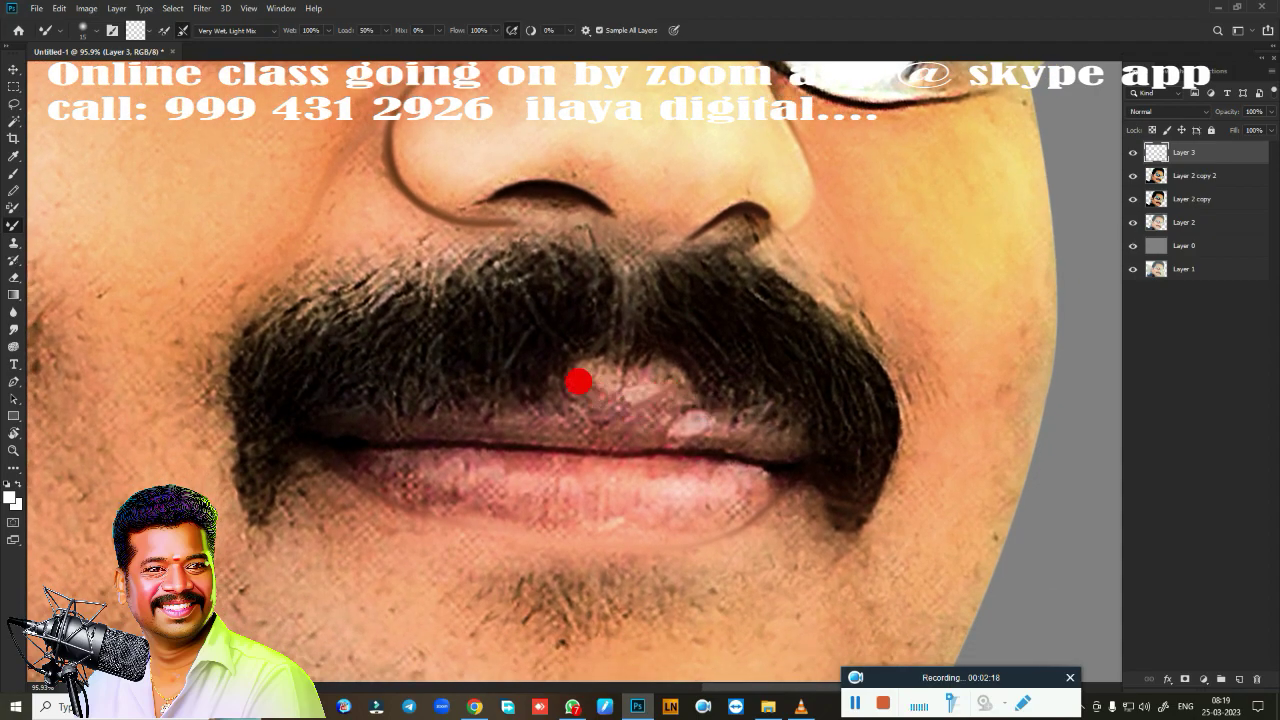
{"action": "scroll", "coordinate": [593, 438], "scroll_direction": "down", "scroll_amount": 5}
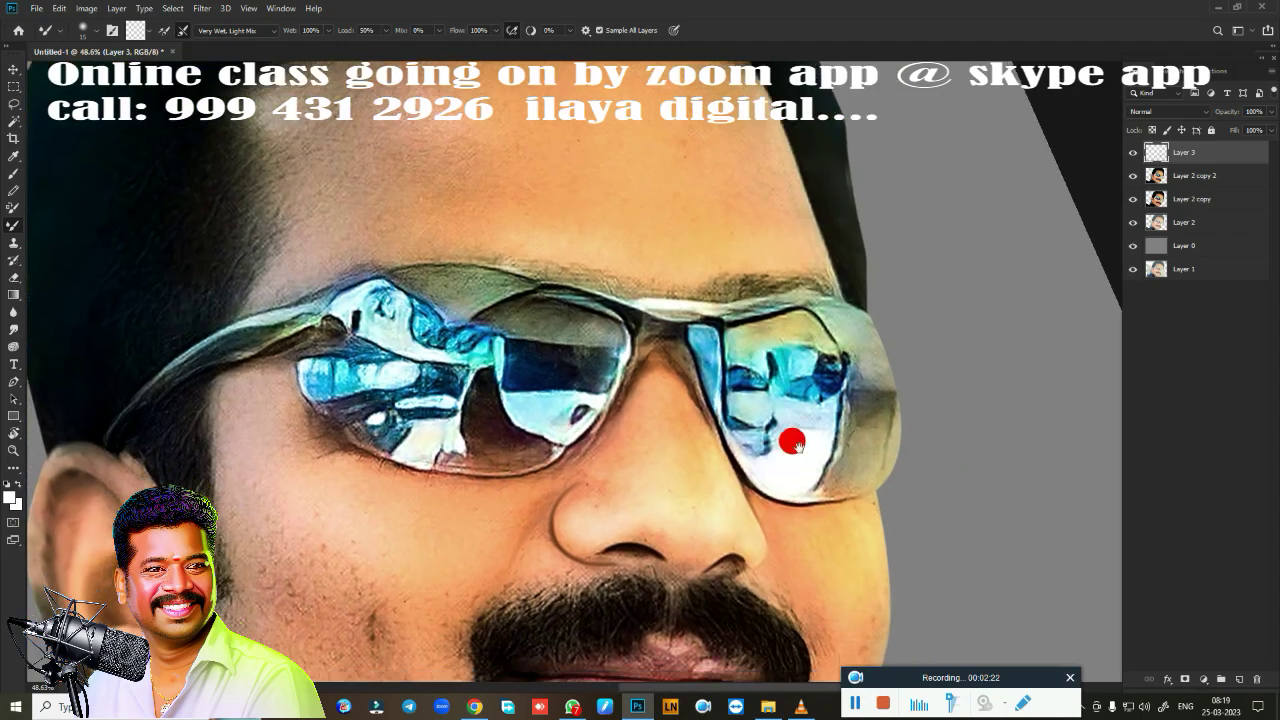
{"action": "left_click_drag", "start_coordinate": [791, 444], "coordinate": [783, 271]}
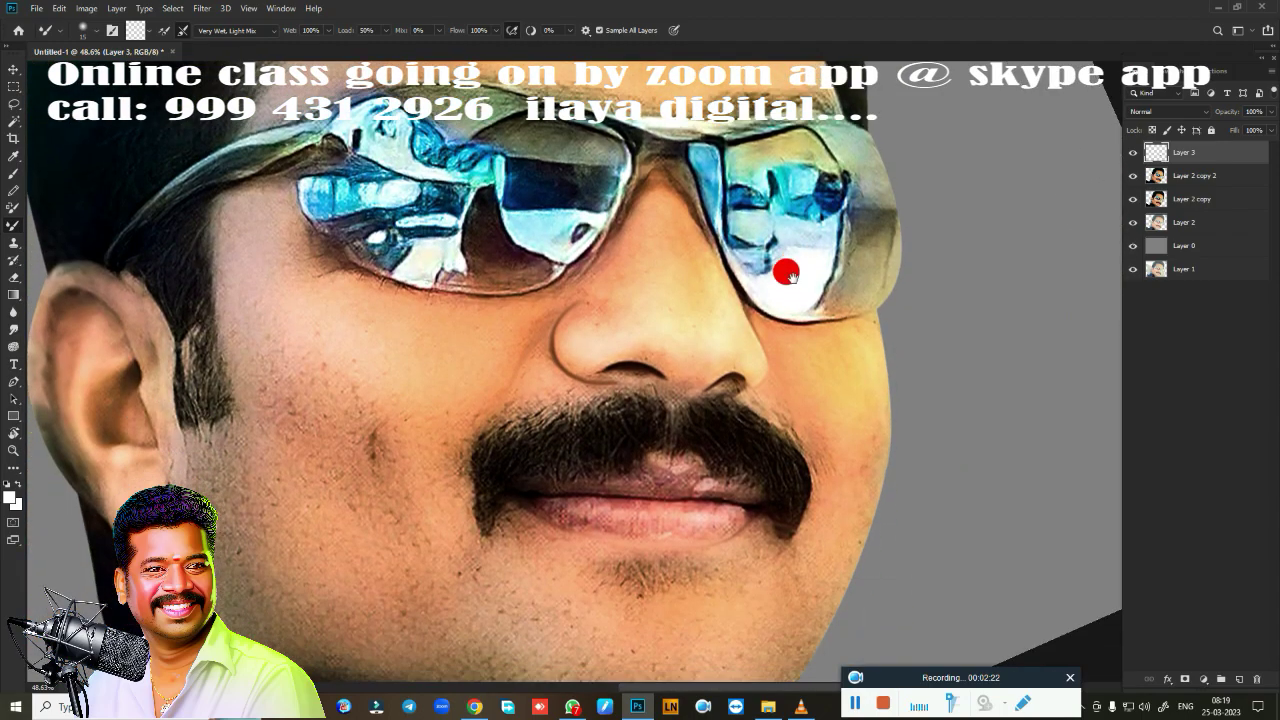
{"action": "scroll", "coordinate": [820, 329], "scroll_direction": "up", "scroll_amount": 5}
With the Pen tool, anchor a path from the glasses rim down beside the nose
{"action": "key", "text": "p"}
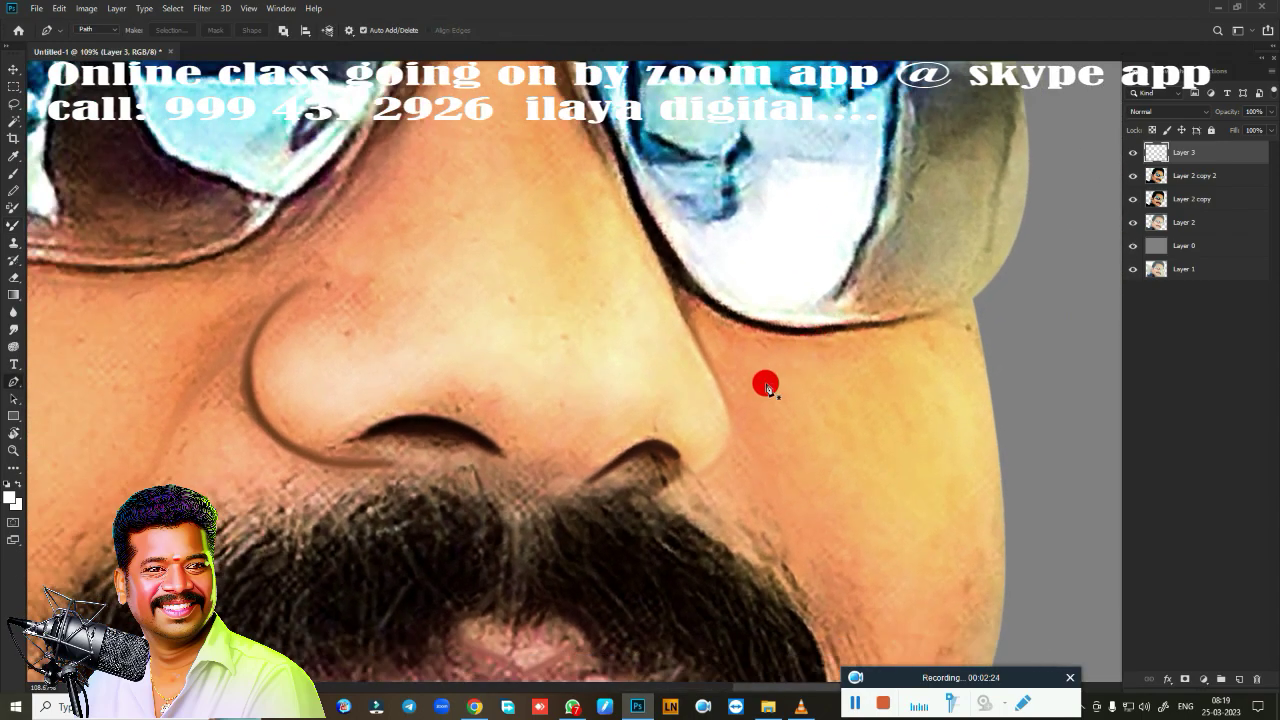
{"action": "scroll", "coordinate": [610, 215], "scroll_direction": "down", "scroll_amount": 2}
{"action": "scroll", "coordinate": [612, 230], "scroll_direction": "up", "scroll_amount": 2}
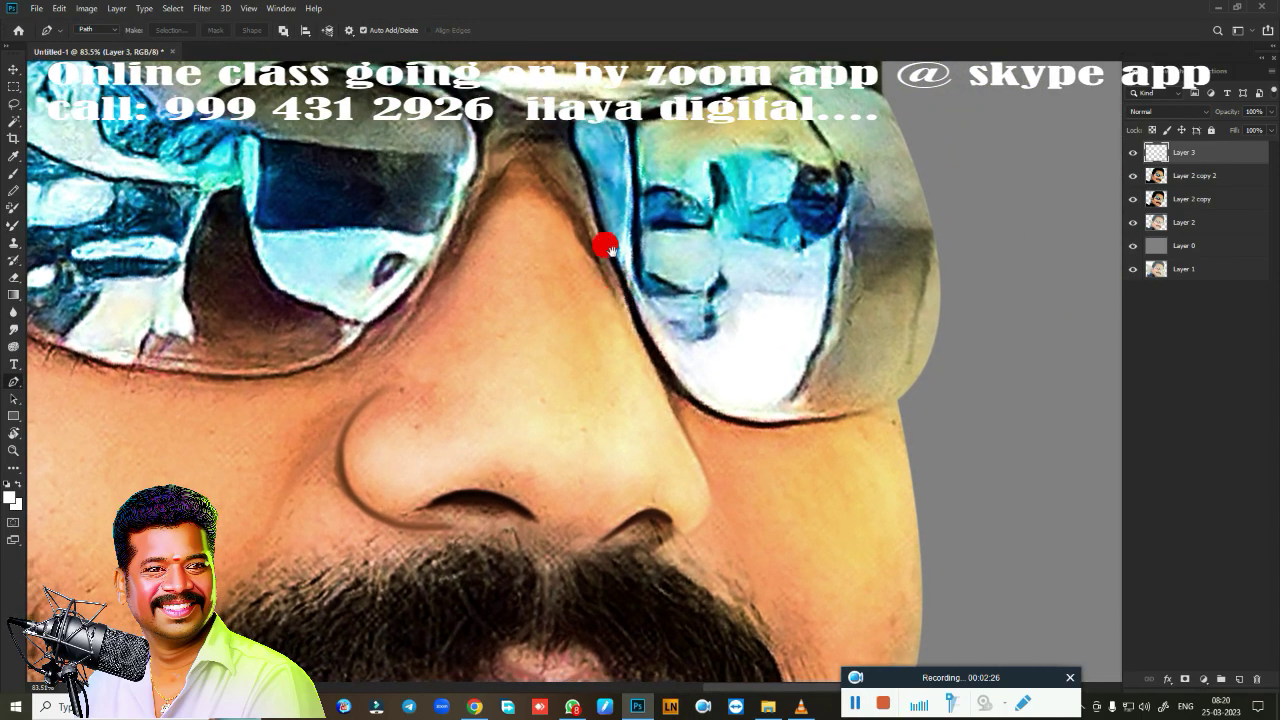
{"action": "left_click", "coordinate": [586, 183]}
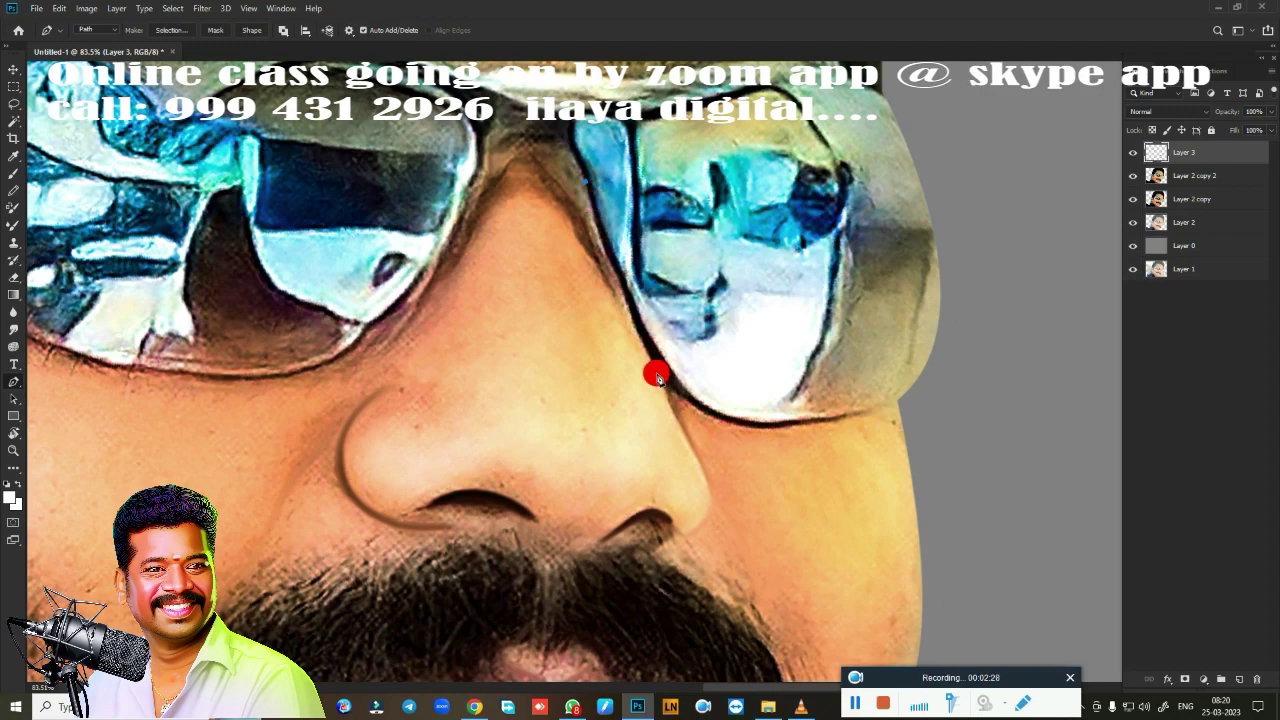
{"action": "left_click", "coordinate": [682, 428]}
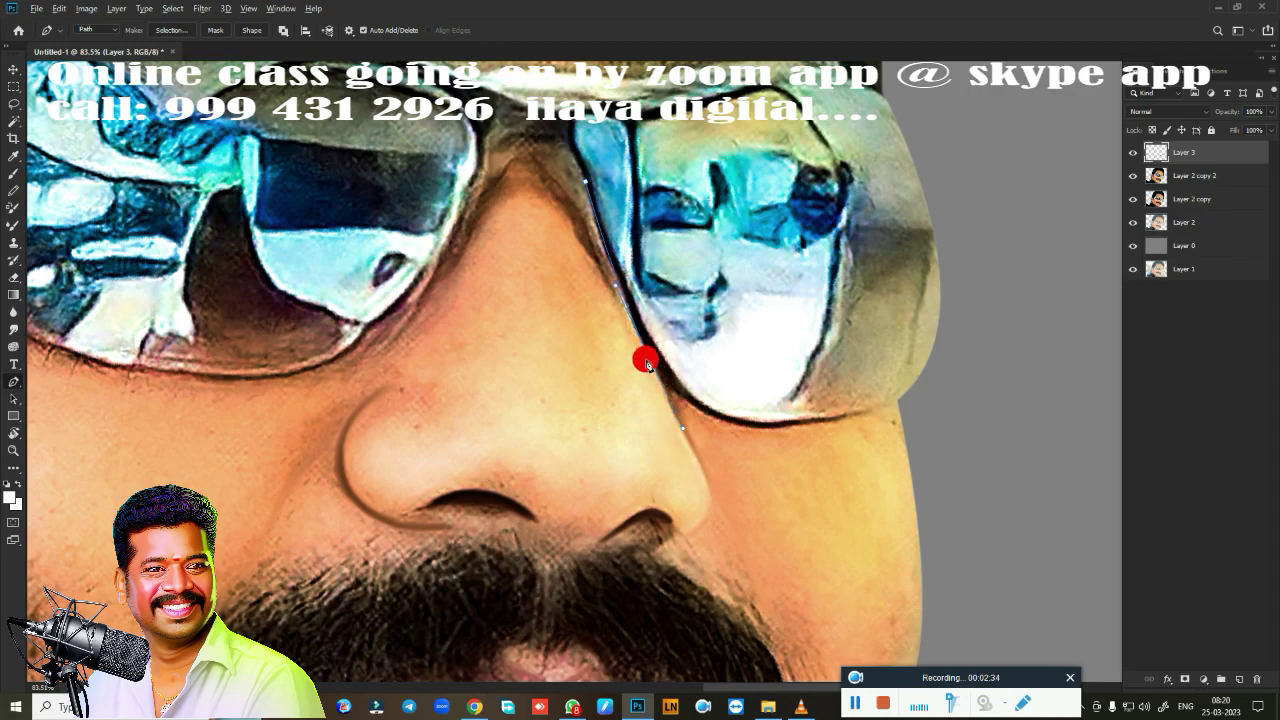
{"action": "scroll", "coordinate": [715, 440], "scroll_direction": "up", "scroll_amount": 3}
{"action": "scroll", "coordinate": [730, 380], "scroll_direction": "up", "scroll_amount": 3}
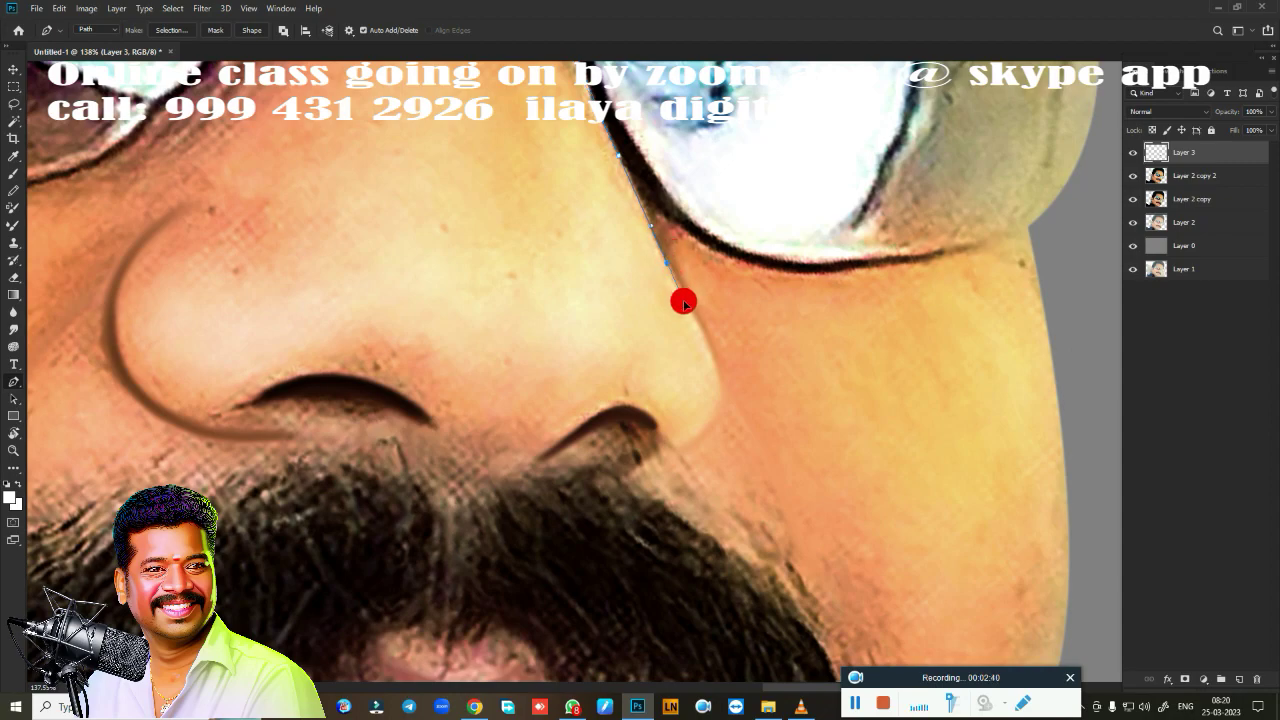
{"action": "left_click", "coordinate": [684, 302]}
{"action": "scroll", "coordinate": [690, 310], "scroll_direction": "down", "scroll_amount": 2}
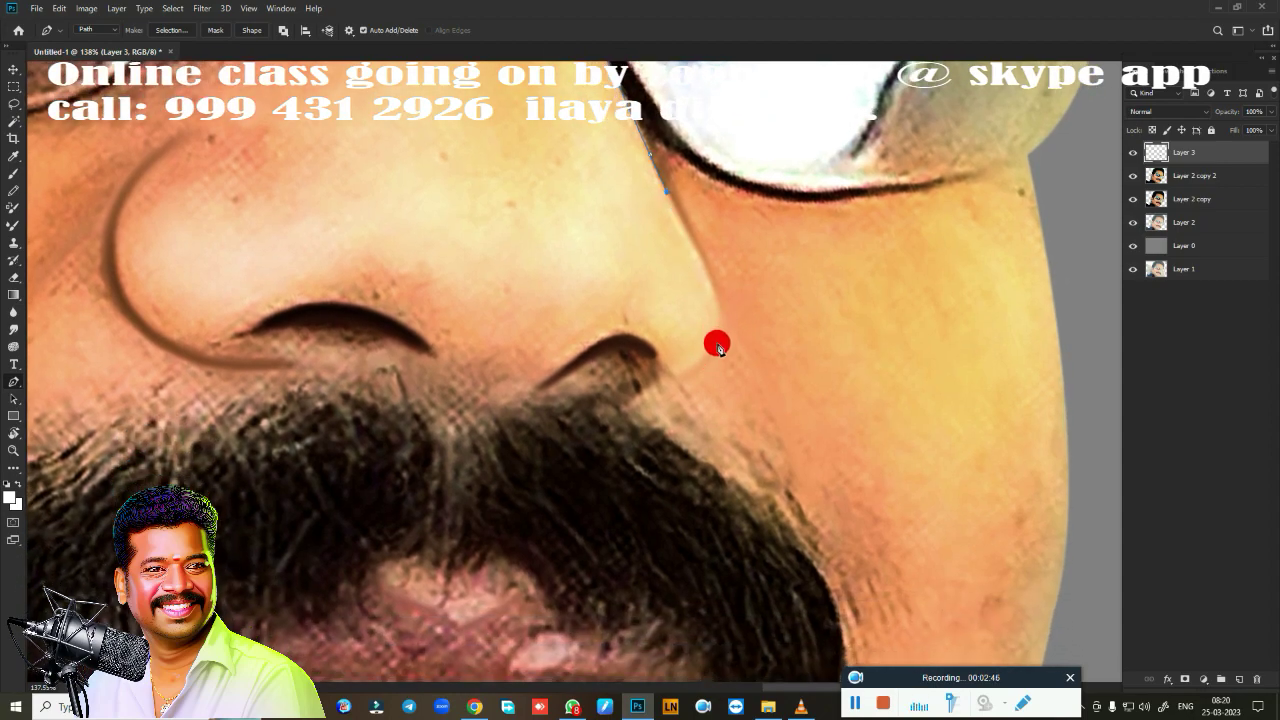
{"action": "left_click_drag", "start_coordinate": [718, 342], "coordinate": [702, 369]}
{"action": "left_click", "coordinate": [718, 341], "text": "alt"}
Curve the path around the nostril crease, the nose wing and the nose's left edge
{"action": "left_click_drag", "start_coordinate": [641, 399], "coordinate": [597, 415]}
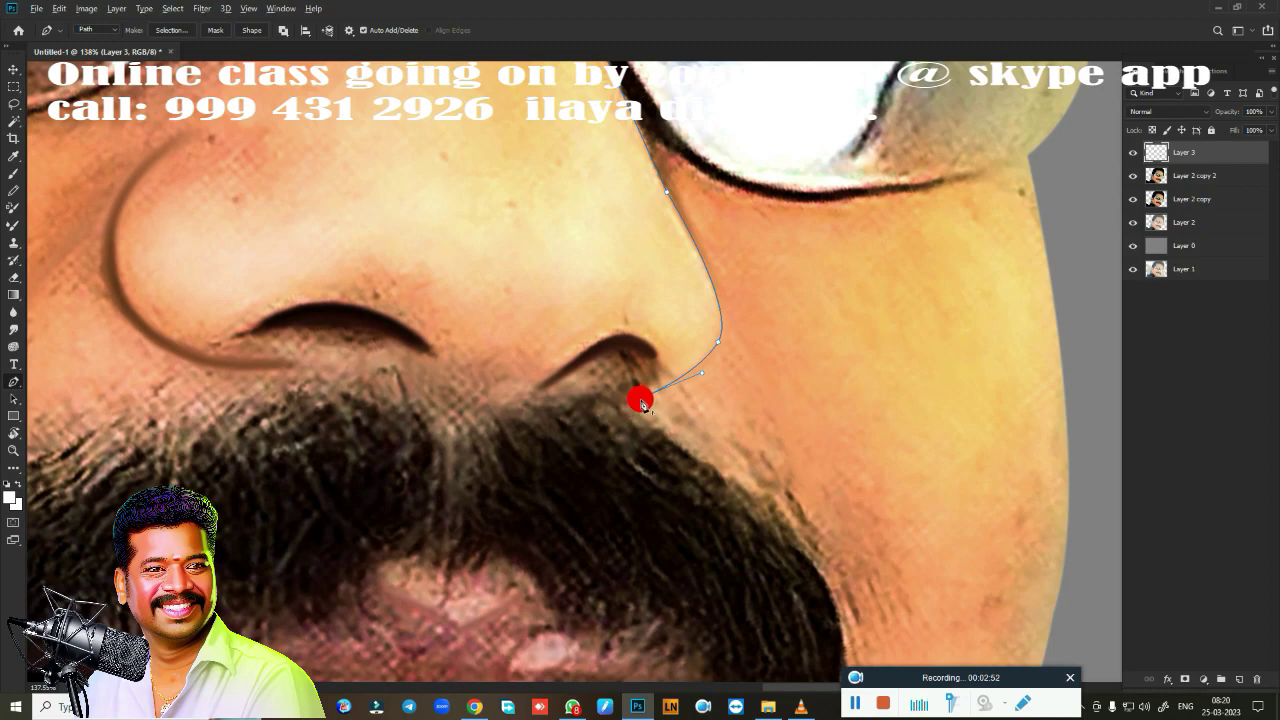
{"action": "scroll", "coordinate": [650, 440], "scroll_direction": "left", "scroll_amount": 5}
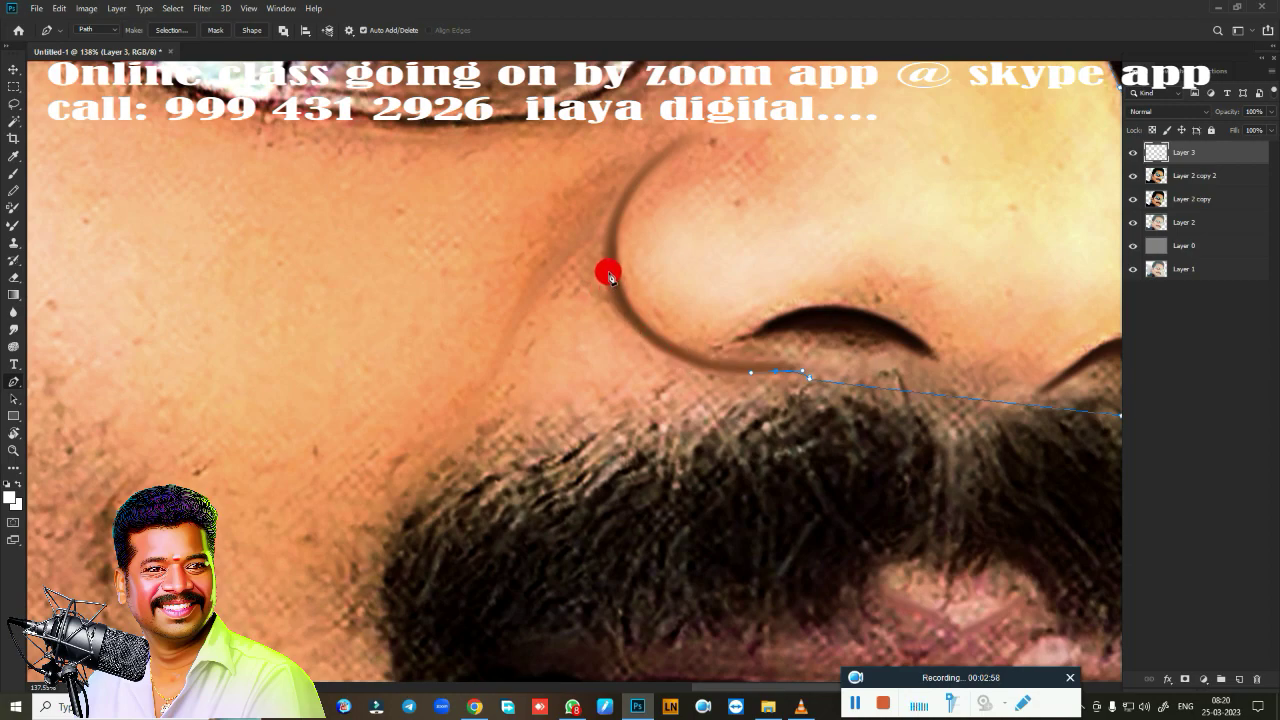
{"action": "left_click_drag", "start_coordinate": [609, 274], "coordinate": [608, 210]}
{"action": "left_click_drag", "start_coordinate": [677, 146], "coordinate": [724, 118]}
{"action": "left_click_drag", "start_coordinate": [593, 229], "coordinate": [562, 296]}
{"action": "left_click", "coordinate": [593, 230], "text": "alt"}
Extend the path across the cheek toward the jaw, undoing misplaced points
{"action": "left_click_drag", "start_coordinate": [526, 307], "coordinate": [512, 347]}
{"action": "key", "text": "ctrl+z"}
{"action": "left_click", "coordinate": [567, 257]}
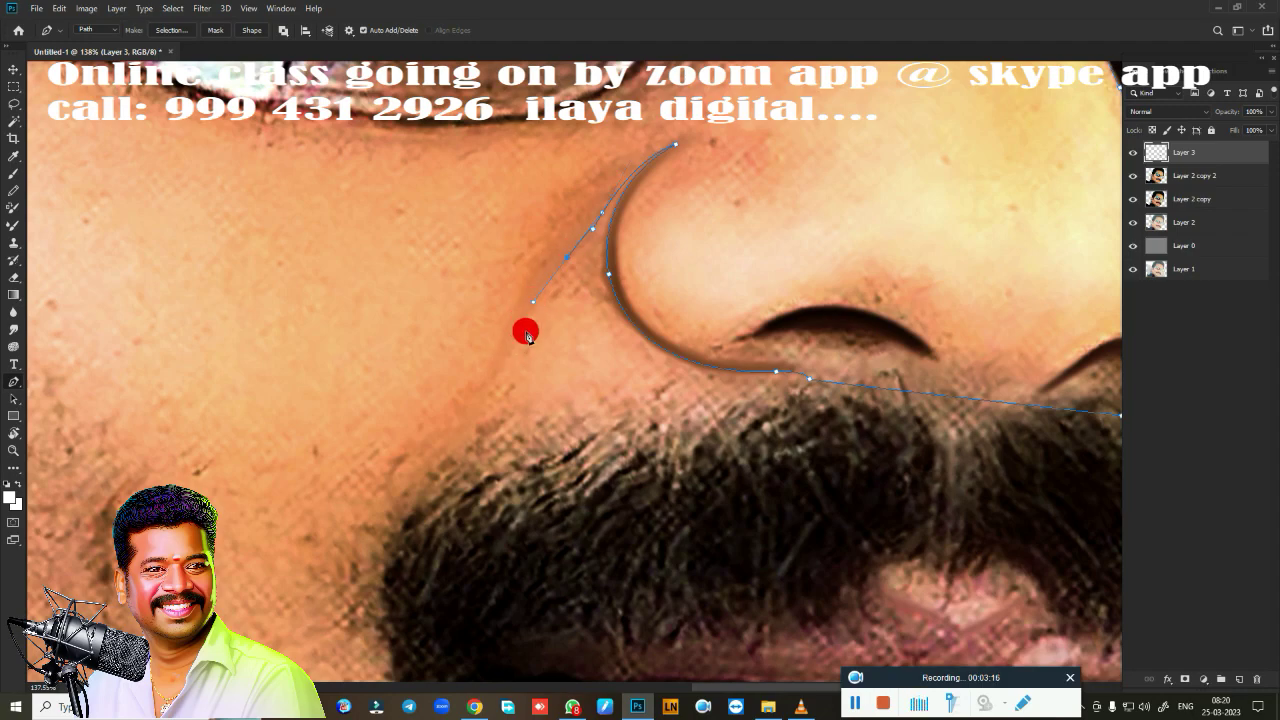
{"action": "key", "text": "ctrl+z"}
{"action": "left_click_drag", "start_coordinate": [520, 317], "coordinate": [485, 379]}
{"action": "left_click_drag", "start_coordinate": [438, 464], "coordinate": [408, 511]}
Add path anchors beside the moustache, up the cheek, and along both lower lens rims across the bridge
{"action": "scroll", "coordinate": [665, 560], "scroll_direction": "down", "scroll_amount": 5}
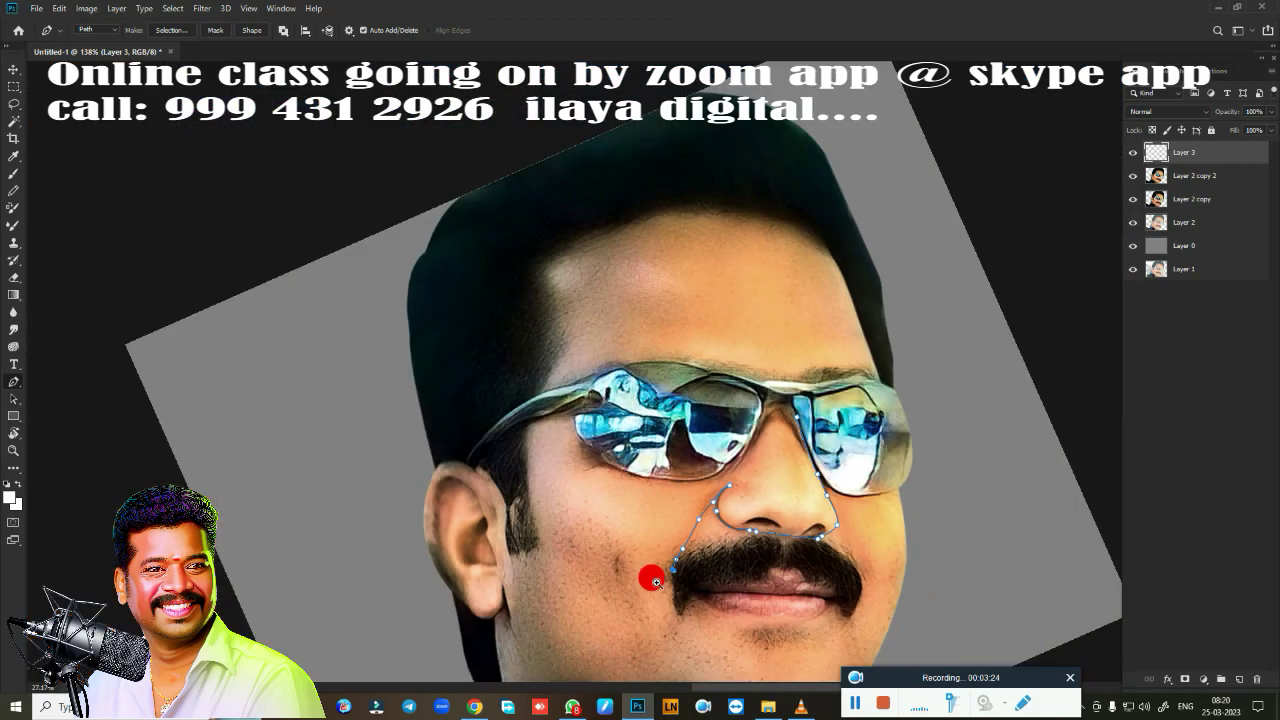
{"action": "scroll", "coordinate": [688, 591], "scroll_direction": "up", "scroll_amount": 3}
{"action": "scroll", "coordinate": [688, 591], "scroll_direction": "down", "scroll_amount": 1}
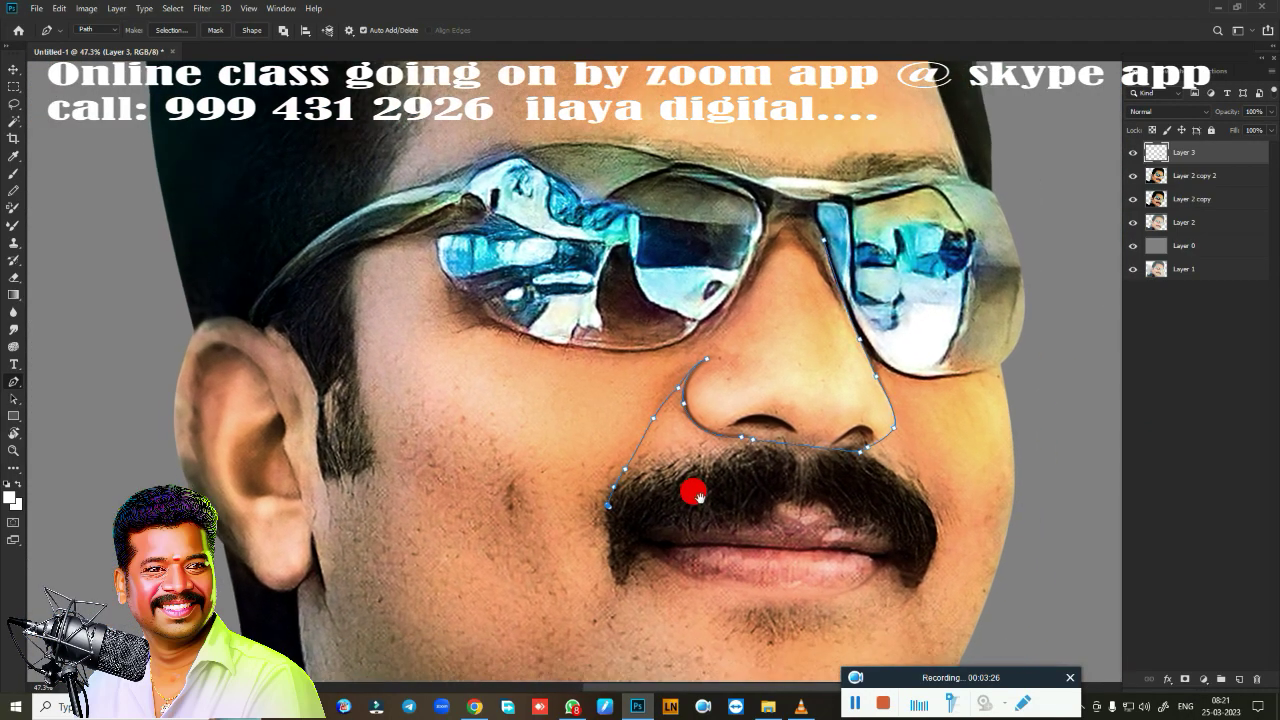
{"action": "left_click", "coordinate": [497, 558]}
{"action": "scroll", "coordinate": [488, 420], "scroll_direction": "up", "scroll_amount": 2}
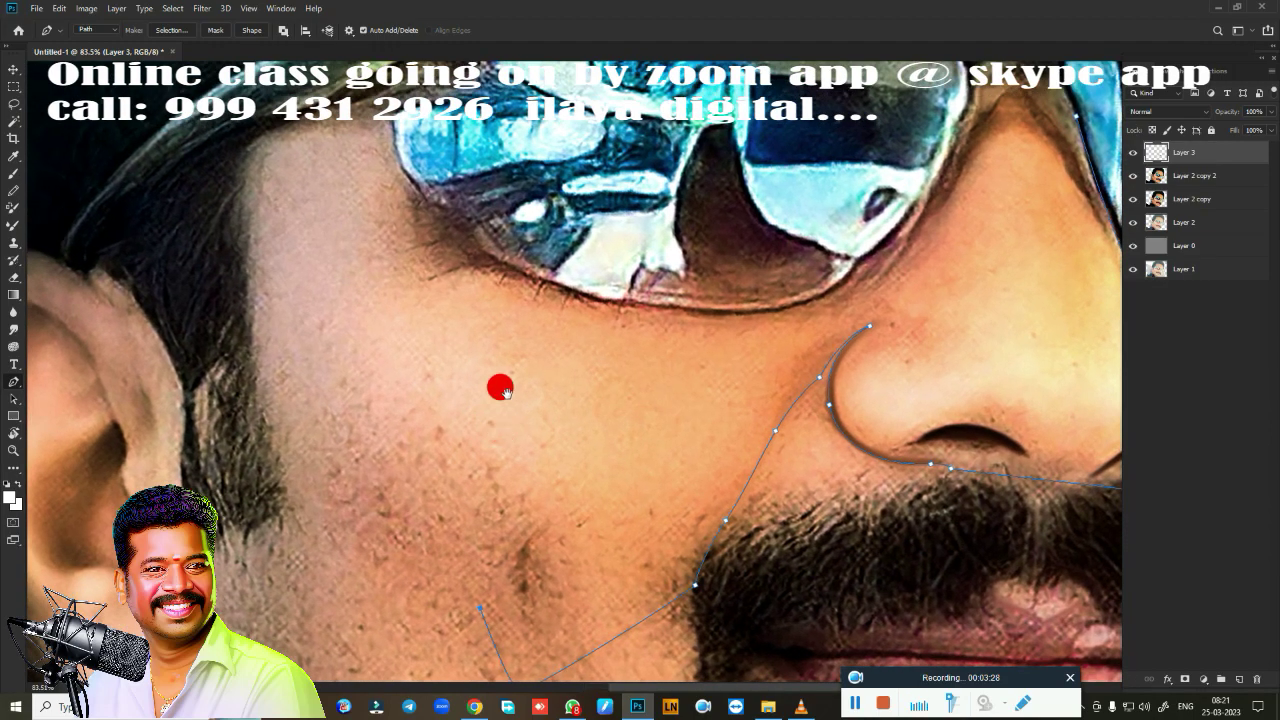
{"action": "left_click_drag", "start_coordinate": [417, 324], "coordinate": [427, 320]}
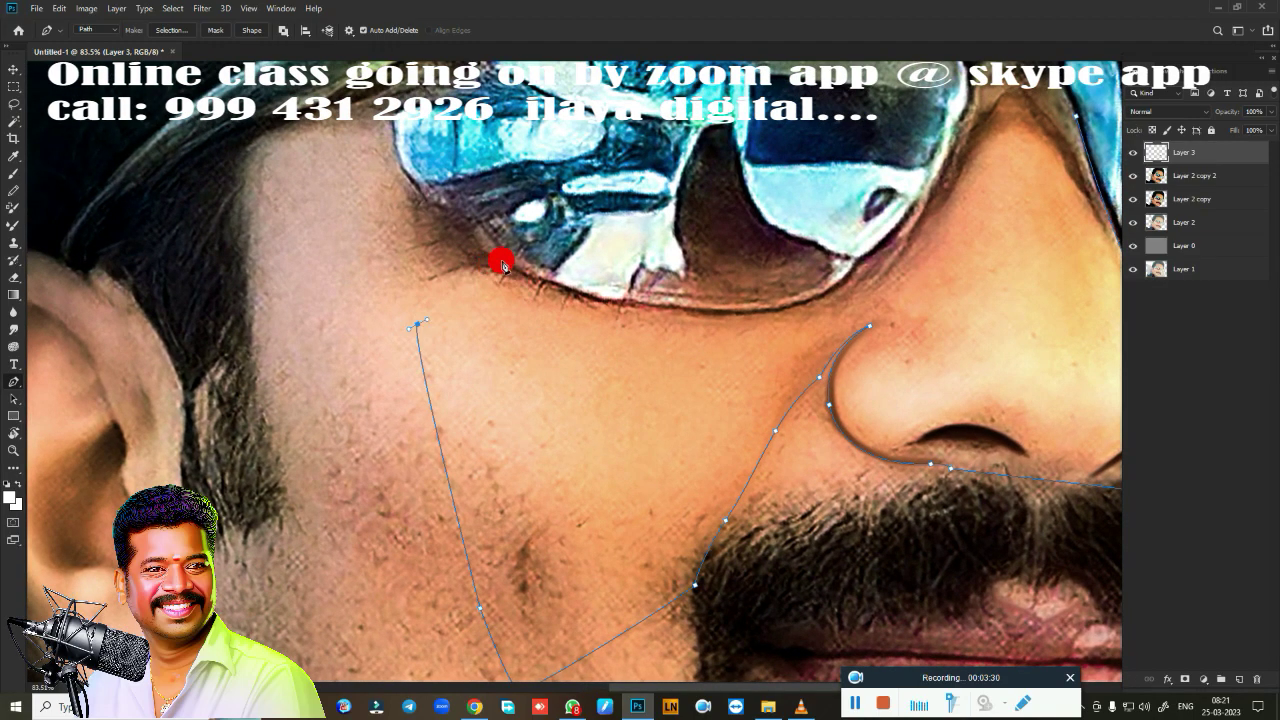
{"action": "left_click", "coordinate": [505, 262]}
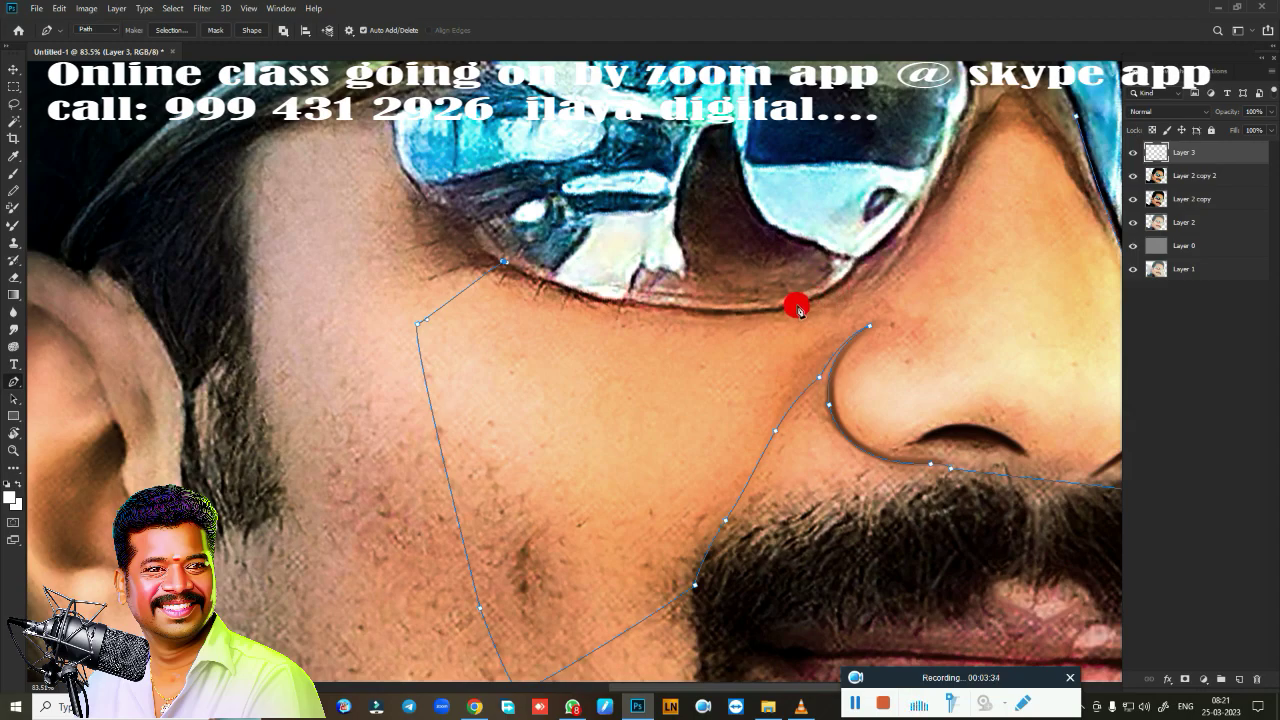
{"action": "left_click_drag", "start_coordinate": [799, 310], "coordinate": [970, 272]}
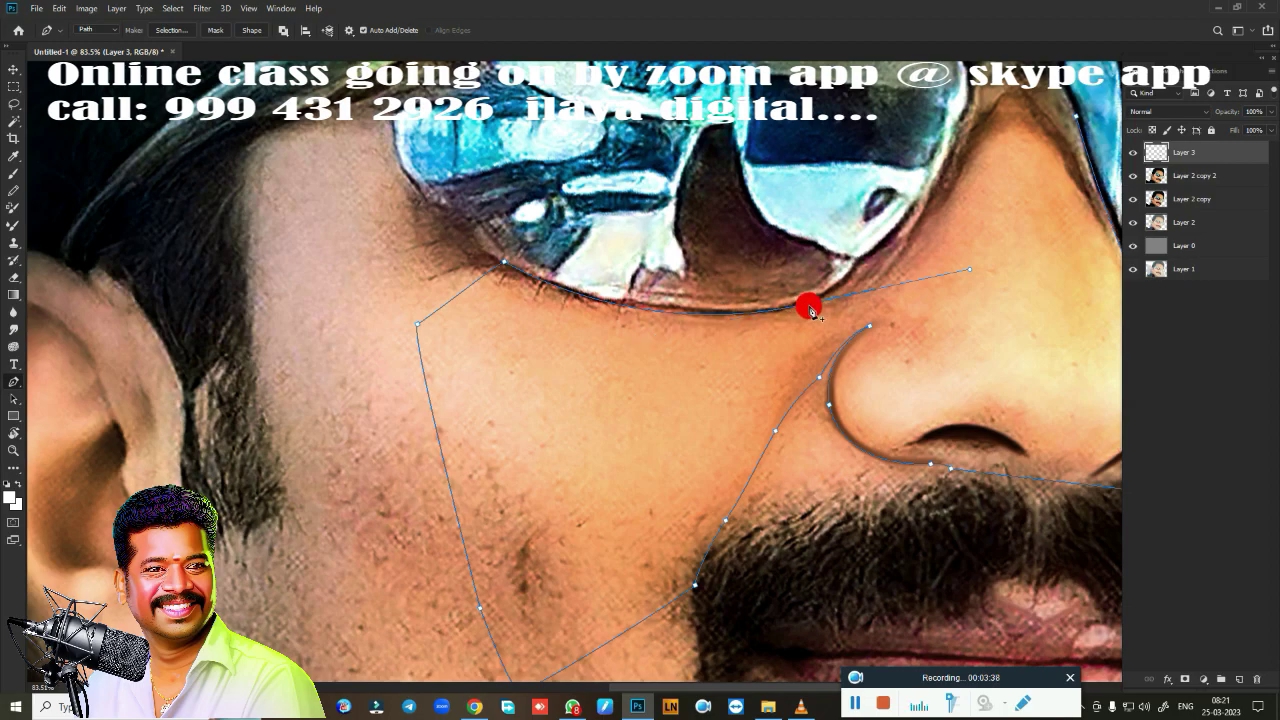
{"action": "scroll", "coordinate": [780, 340], "scroll_direction": "up", "scroll_amount": 3}
{"action": "scroll", "coordinate": [760, 360], "scroll_direction": "right", "scroll_amount": 3}
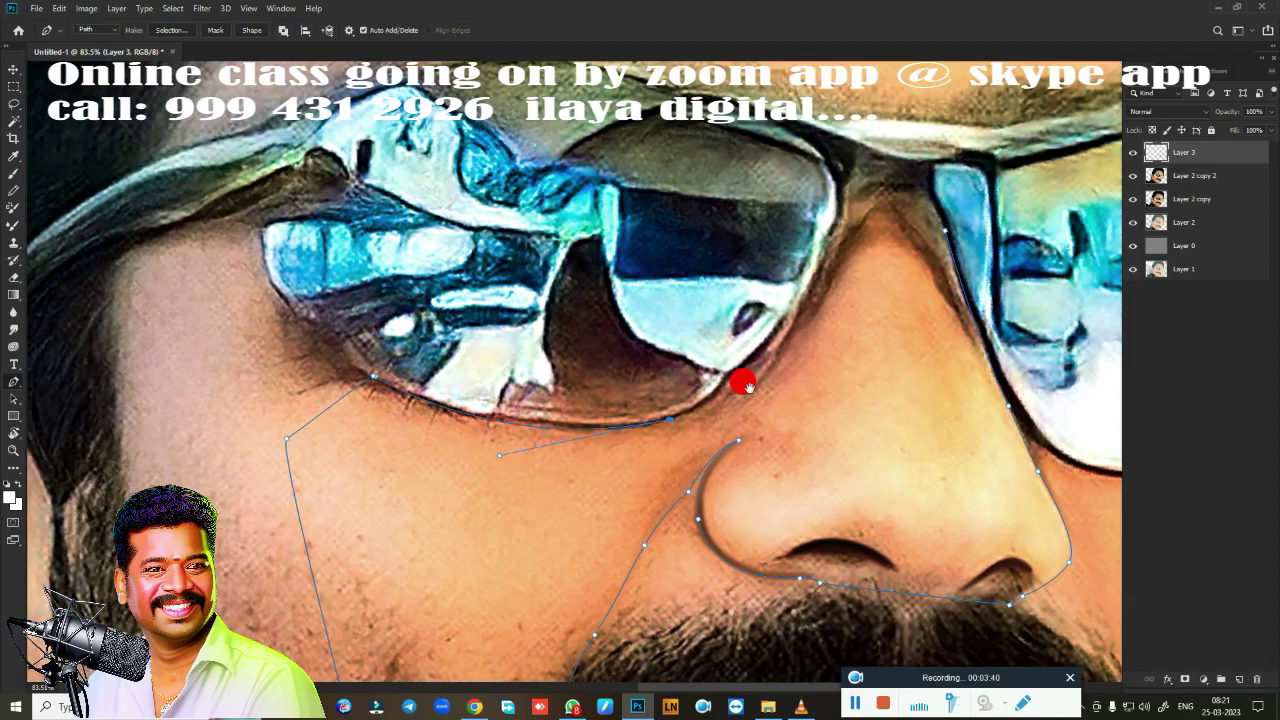
{"action": "left_click_drag", "start_coordinate": [729, 368], "coordinate": [757, 318]}
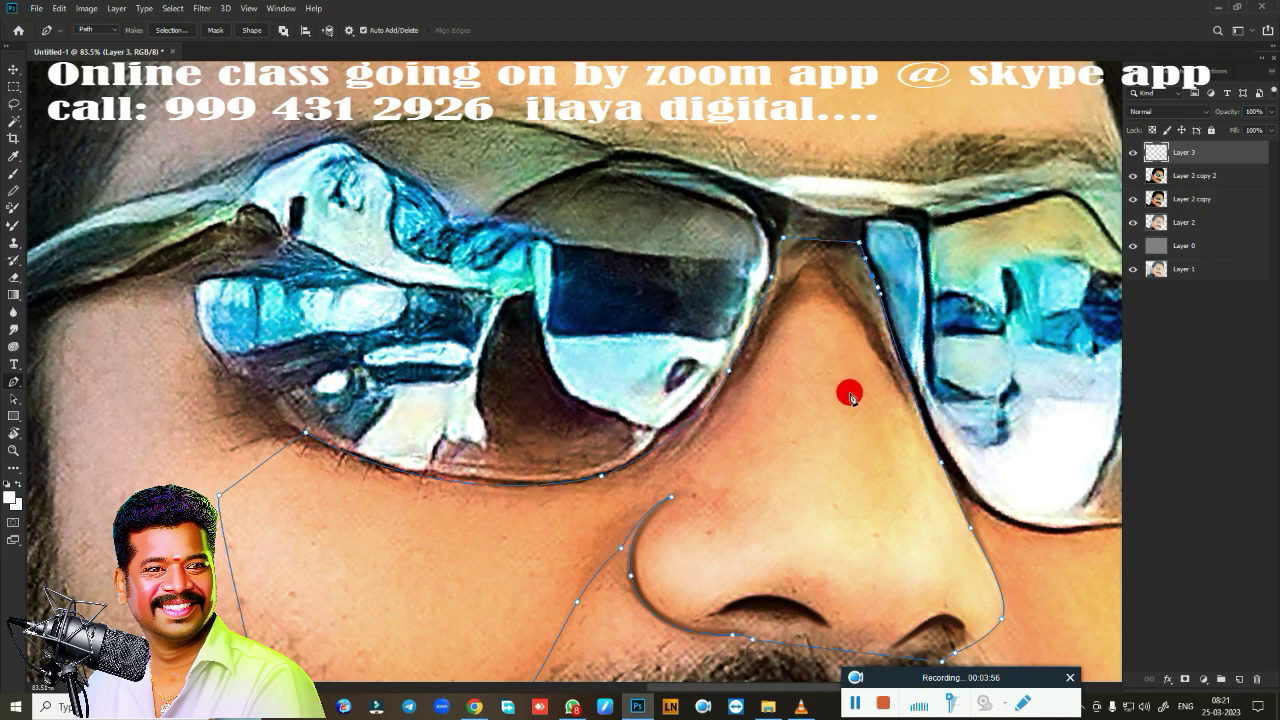
Turn the nose path into a 1.2 px feathered selection; set the Smudge tool to size 50
{"action": "key", "text": "ctrl+Return"}
{"action": "key", "text": "shift+F6"}
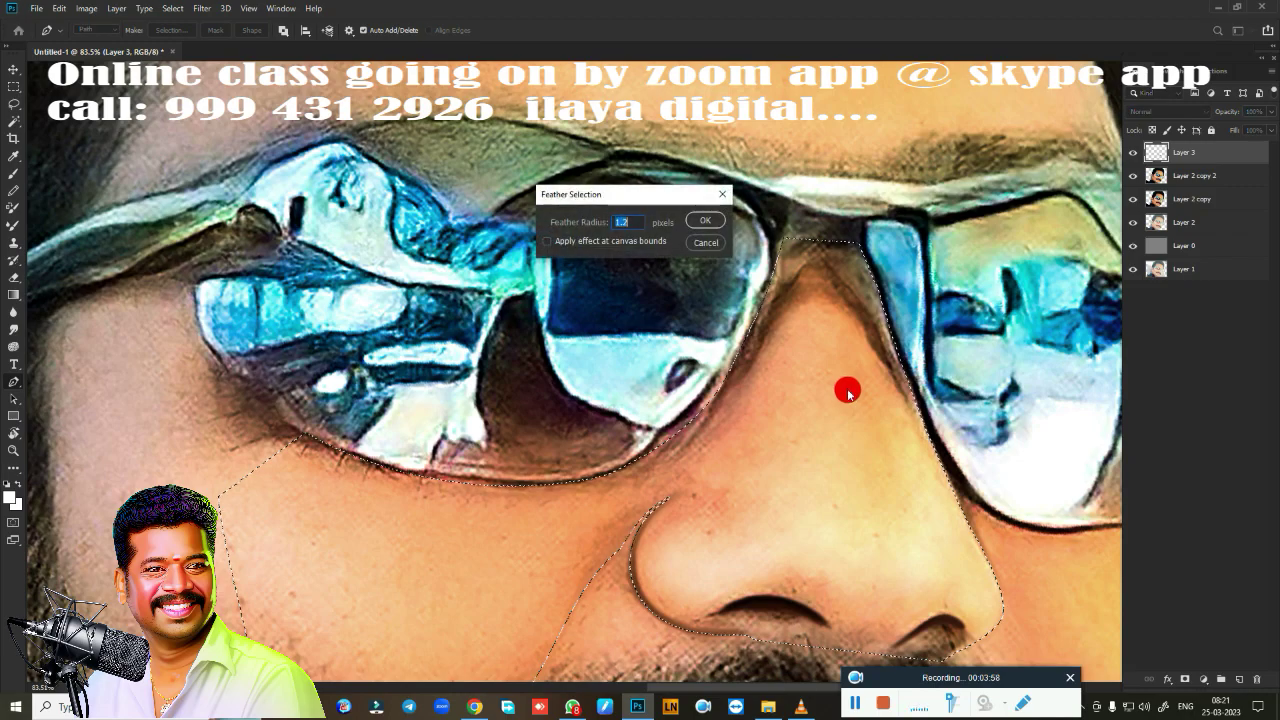
{"action": "type", "text": "2"}
{"action": "key", "text": "Return"}
{"action": "scroll", "coordinate": [778, 481], "scroll_direction": "up", "scroll_amount": 3}
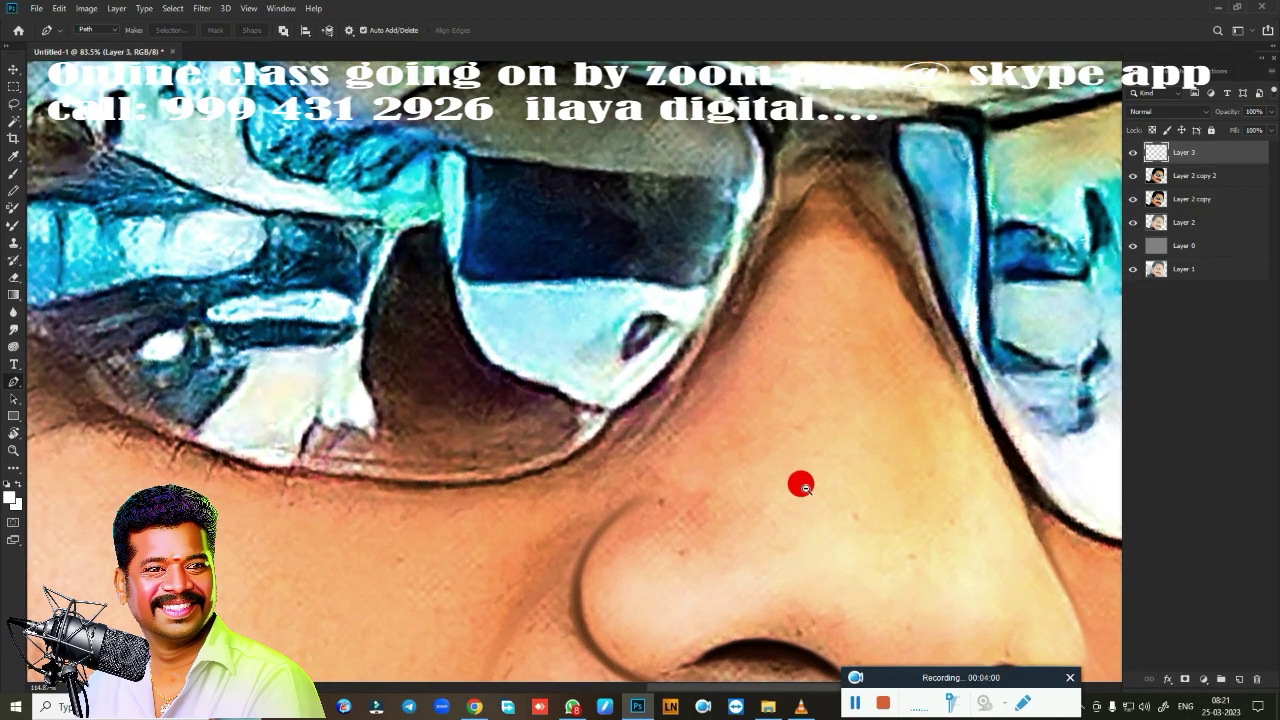
{"action": "left_click_drag", "start_coordinate": [663, 334], "coordinate": [632, 347]}
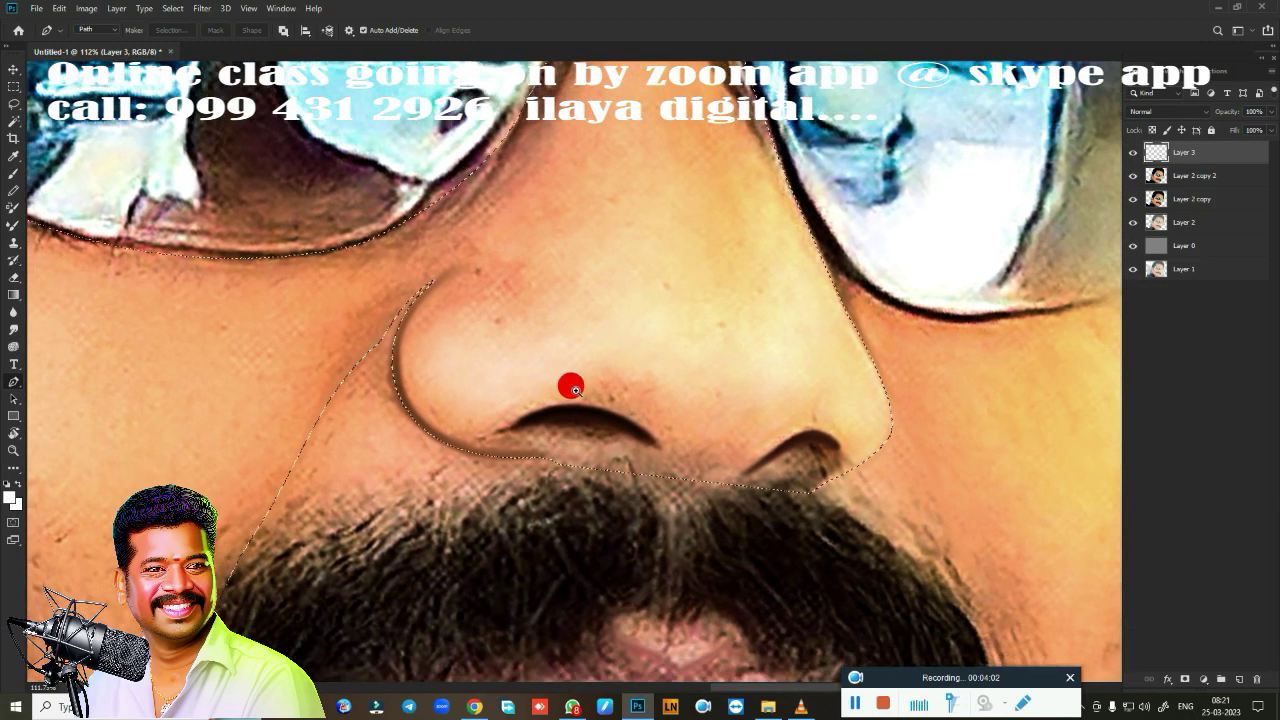
{"action": "scroll", "coordinate": [610, 375], "scroll_direction": "up", "scroll_amount": 4}
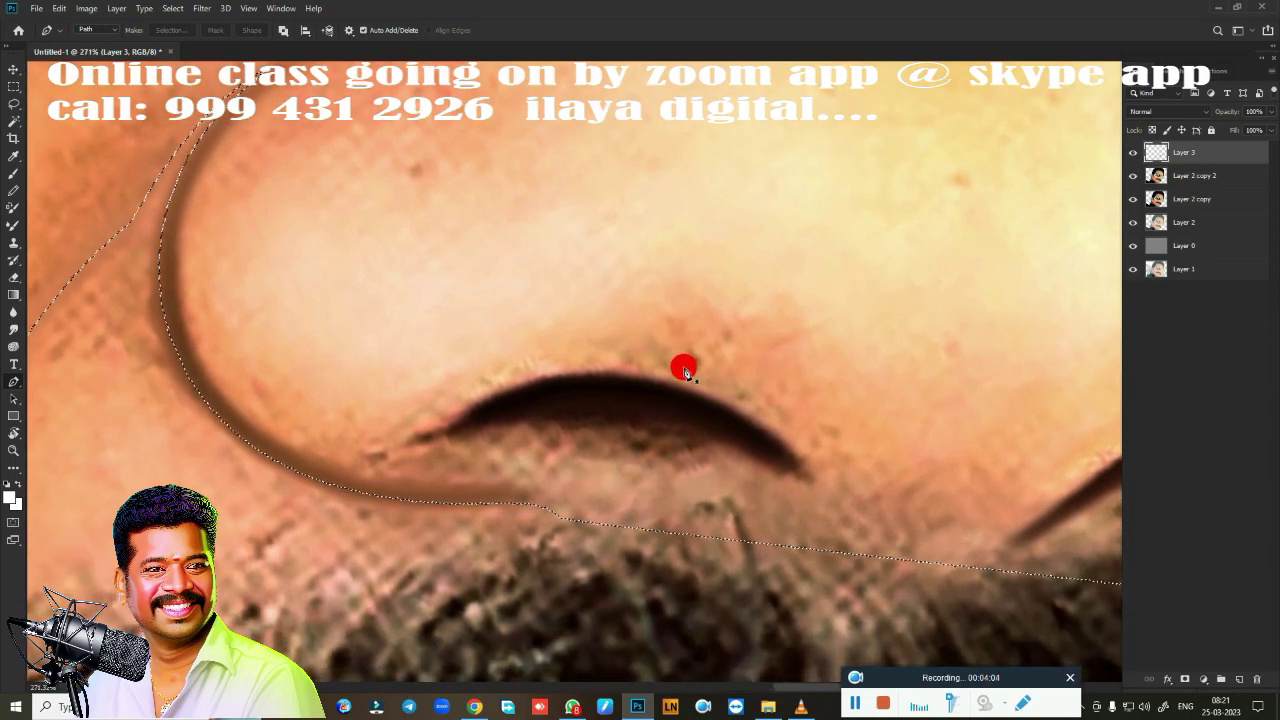
{"action": "key", "text": "ctrl+d"}
{"action": "key", "text": "r"}
{"action": "scroll", "coordinate": [687, 400], "scroll_direction": "down", "scroll_amount": 1}
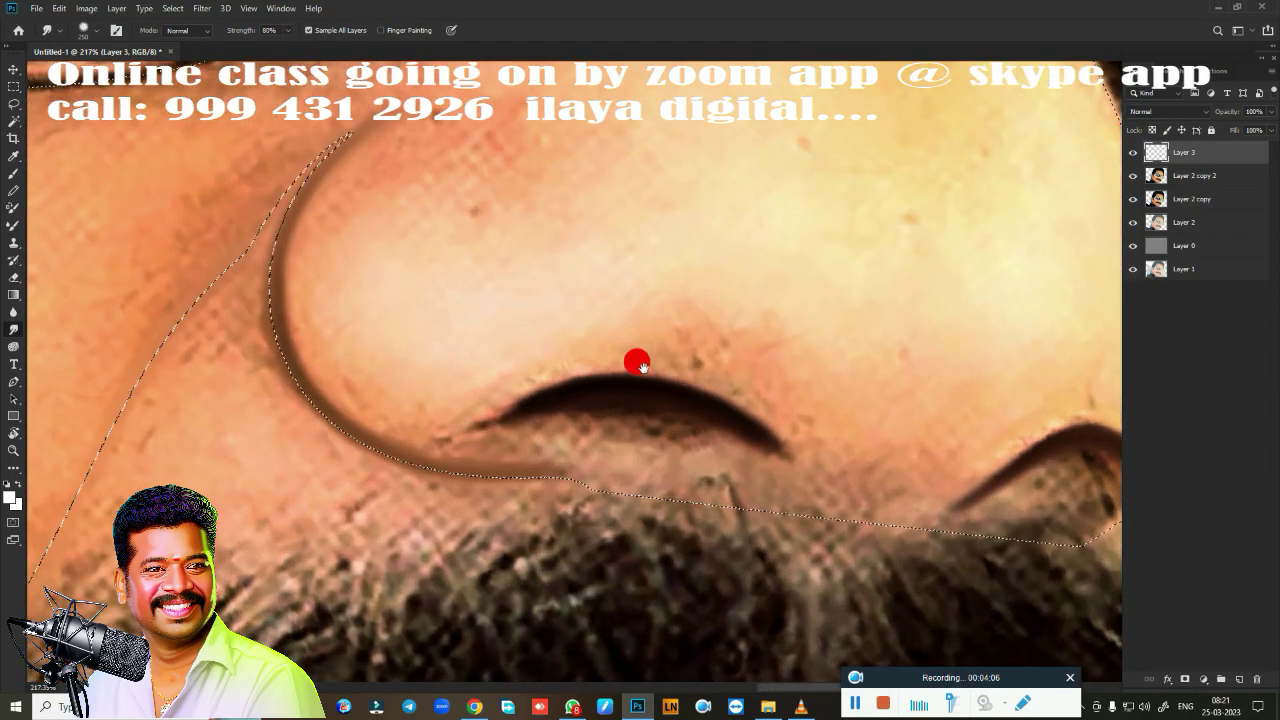
{"action": "key", "text": "ctrl+z"}
{"action": "key", "text": "bracketleft"}
{"action": "key", "text": "bracketleft"}
{"action": "key", "text": "bracketleft"}
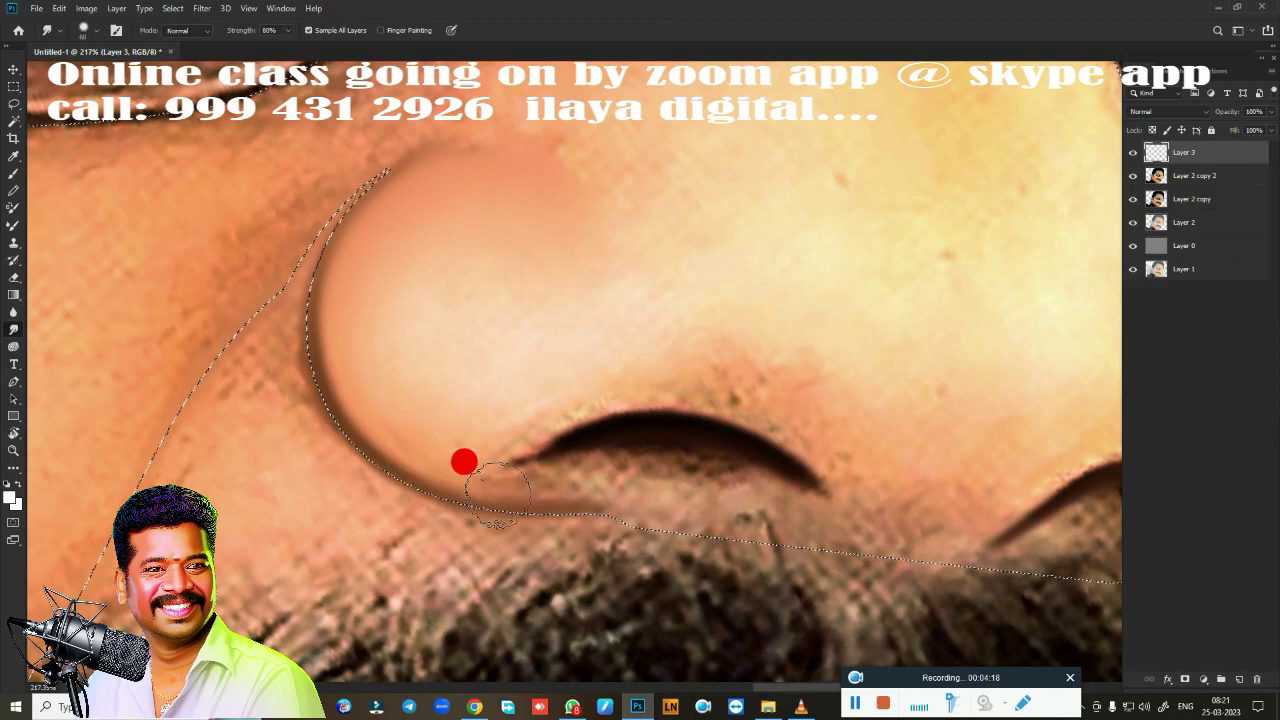
Smudge the nostril's left tail, the nose edge shading and the skin above the nostril
{"action": "mouse_move", "coordinate": [463, 460]}
{"action": "left_mouse_down"}
{"action": "mouse_move", "coordinate": [489, 457]}
{"action": "mouse_move", "coordinate": [474, 446]}
{"action": "mouse_move", "coordinate": [583, 454]}
{"action": "left_mouse_up"}
{"action": "left_click_drag", "start_coordinate": [456, 463], "coordinate": [354, 413]}
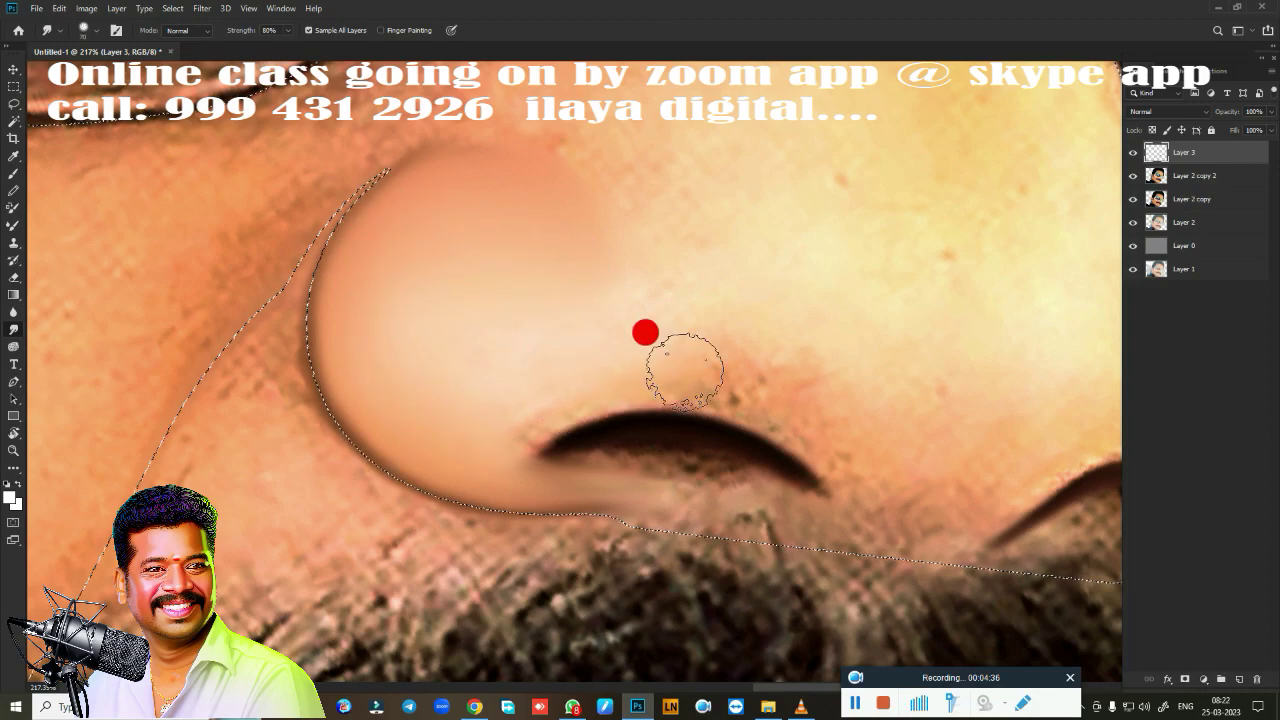
{"action": "left_click_drag", "start_coordinate": [801, 391], "coordinate": [791, 400]}
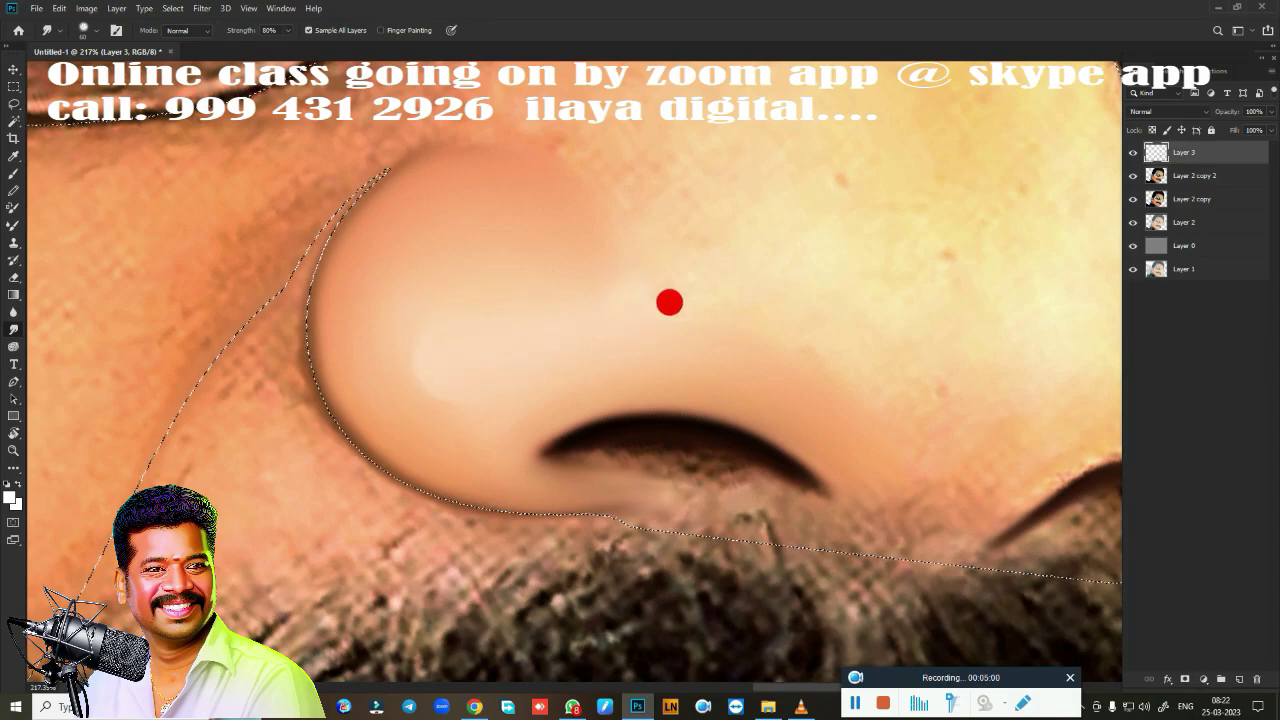
{"action": "mouse_move", "coordinate": [848, 342]}
{"action": "left_mouse_down"}
{"action": "mouse_move", "coordinate": [731, 480]}
{"action": "mouse_move", "coordinate": [751, 474]}
{"action": "mouse_move", "coordinate": [677, 491]}
{"action": "mouse_move", "coordinate": [720, 492]}
{"action": "mouse_move", "coordinate": [789, 429]}
{"action": "mouse_move", "coordinate": [617, 446]}
{"action": "mouse_move", "coordinate": [646, 454]}
{"action": "mouse_move", "coordinate": [596, 414]}
{"action": "left_mouse_up"}
Smudge the nose skin, both nostril edges and the nostril's dark rim into the surrounding skin
{"action": "left_click_drag", "start_coordinate": [689, 528], "coordinate": [726, 240]}
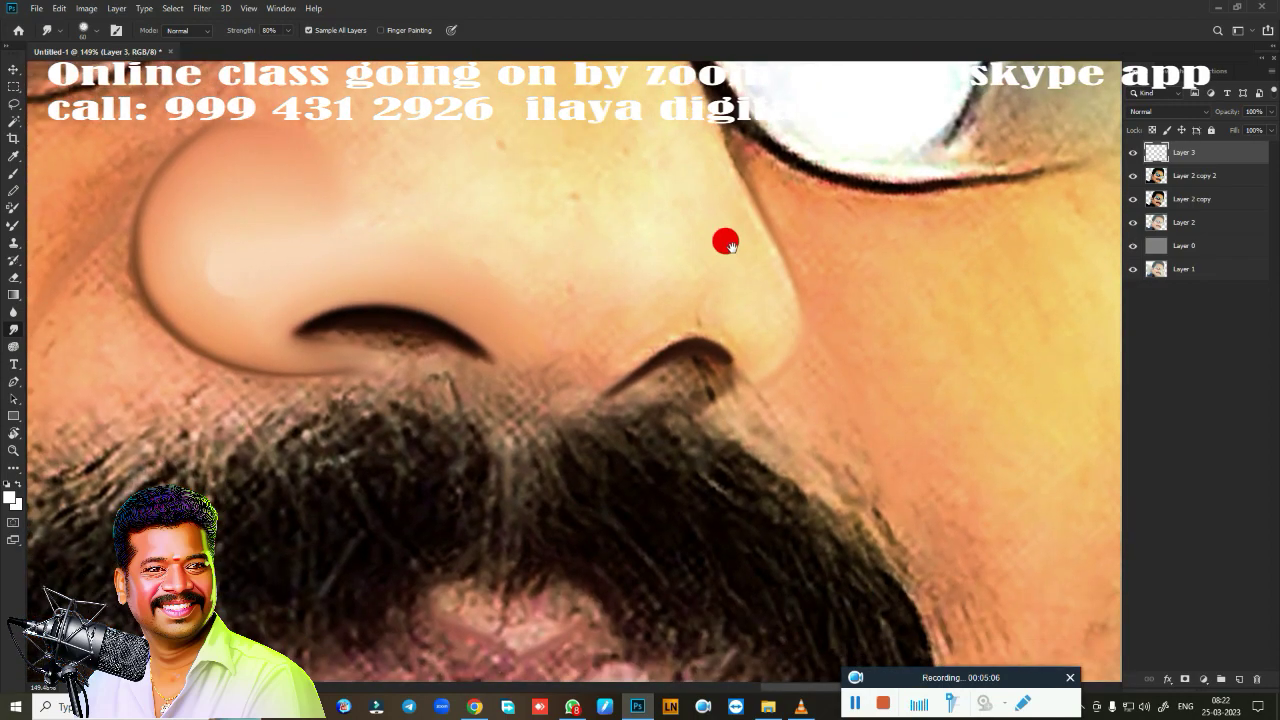
{"action": "mouse_move", "coordinate": [688, 303]}
{"action": "left_mouse_down"}
{"action": "mouse_move", "coordinate": [646, 311]}
{"action": "mouse_move", "coordinate": [658, 299]}
{"action": "mouse_move", "coordinate": [726, 309]}
{"action": "mouse_move", "coordinate": [681, 296]}
{"action": "left_mouse_up"}
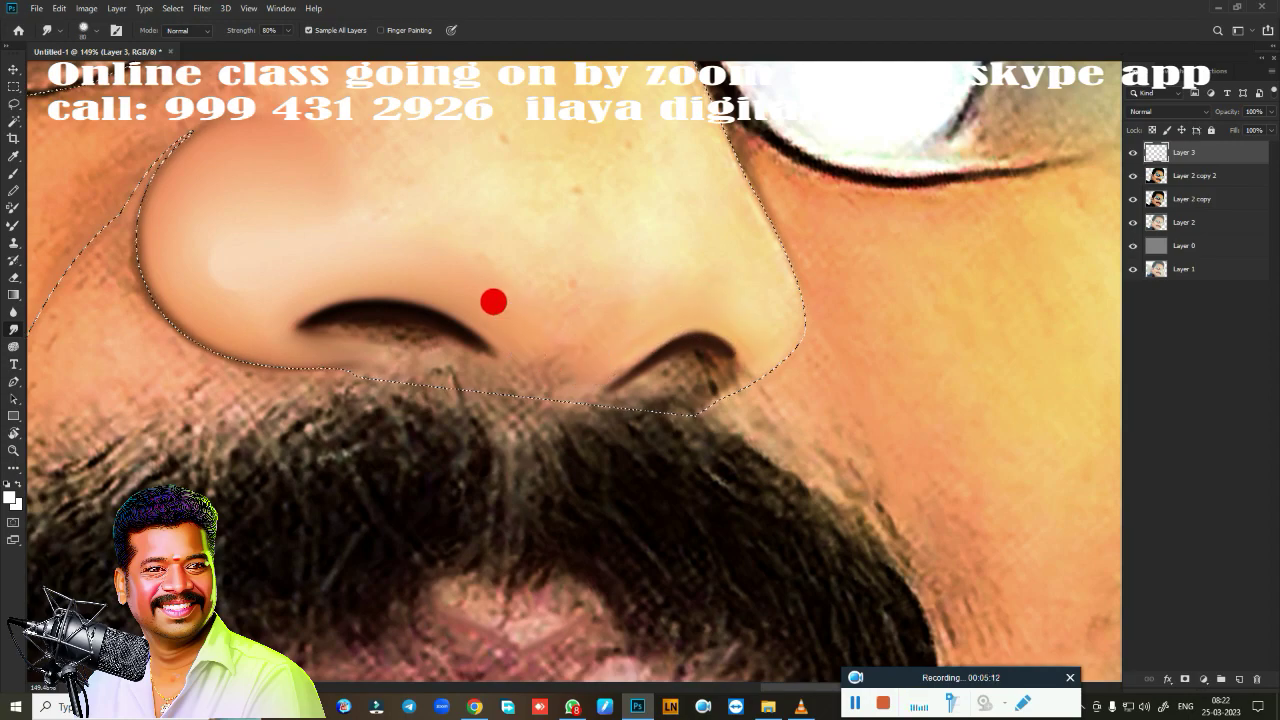
{"action": "mouse_move", "coordinate": [493, 301]}
{"action": "left_mouse_down"}
{"action": "mouse_move", "coordinate": [534, 320]}
{"action": "mouse_move", "coordinate": [514, 329]}
{"action": "mouse_move", "coordinate": [503, 314]}
{"action": "left_mouse_up"}
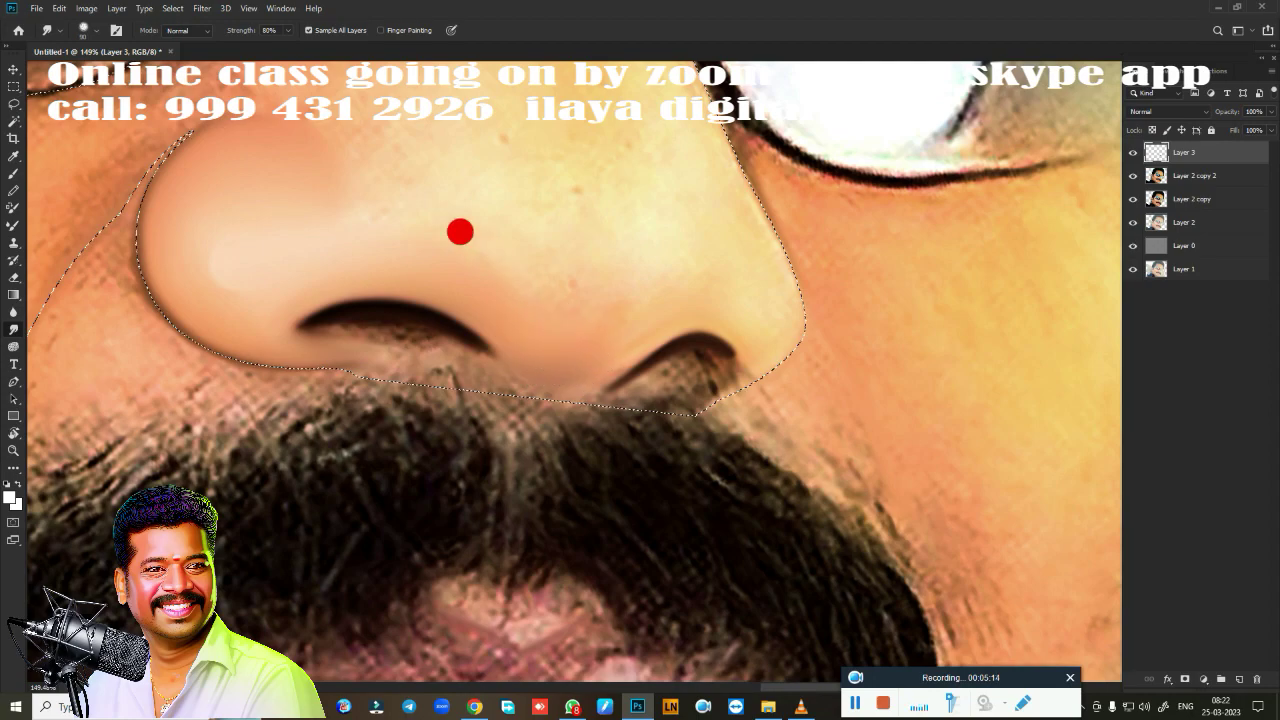
{"action": "mouse_move", "coordinate": [495, 269]}
{"action": "left_mouse_down"}
{"action": "mouse_move", "coordinate": [434, 243]}
{"action": "mouse_move", "coordinate": [611, 289]}
{"action": "mouse_move", "coordinate": [617, 324]}
{"action": "mouse_move", "coordinate": [586, 334]}
{"action": "mouse_move", "coordinate": [630, 294]}
{"action": "mouse_move", "coordinate": [649, 249]}
{"action": "mouse_move", "coordinate": [649, 143]}
{"action": "mouse_move", "coordinate": [543, 271]}
{"action": "mouse_move", "coordinate": [556, 290]}
{"action": "mouse_move", "coordinate": [523, 266]}
{"action": "mouse_move", "coordinate": [414, 243]}
{"action": "mouse_move", "coordinate": [531, 286]}
{"action": "mouse_move", "coordinate": [708, 307]}
{"action": "mouse_move", "coordinate": [632, 337]}
{"action": "mouse_move", "coordinate": [755, 280]}
{"action": "mouse_move", "coordinate": [764, 336]}
{"action": "left_mouse_up"}
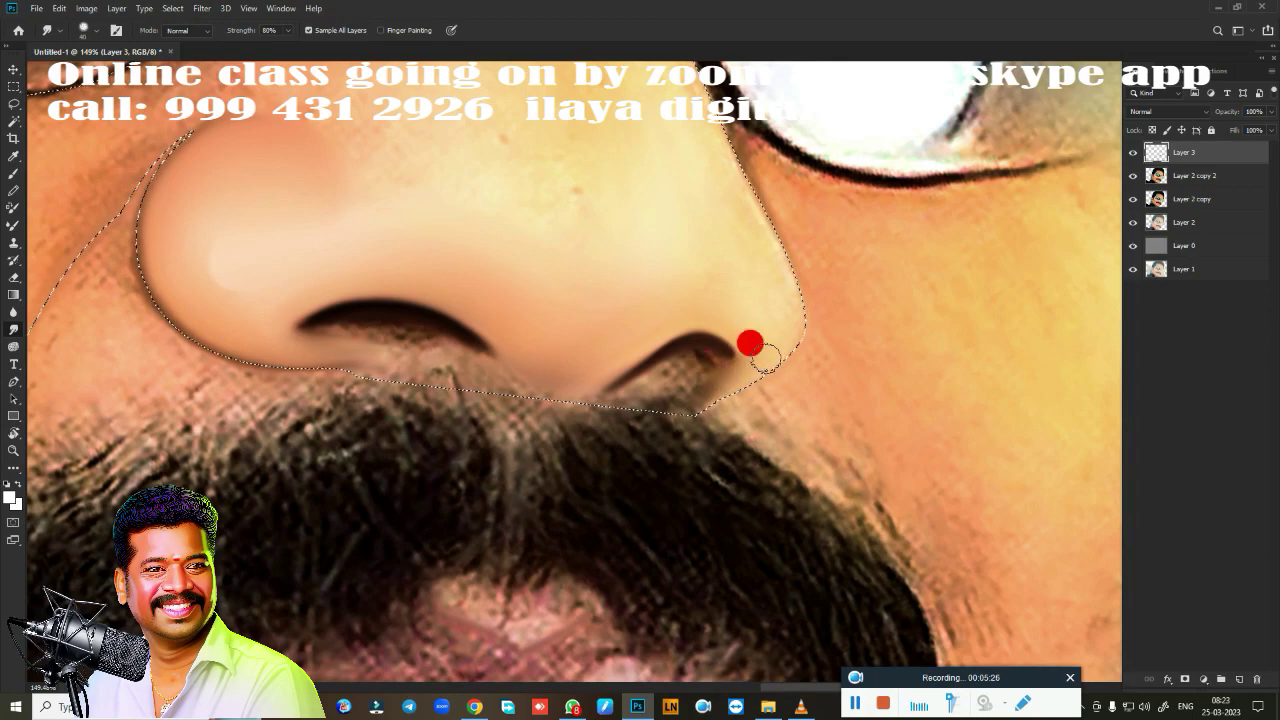
{"action": "mouse_move", "coordinate": [766, 358]}
{"action": "left_mouse_down"}
{"action": "mouse_move", "coordinate": [728, 380]}
{"action": "mouse_move", "coordinate": [652, 383]}
{"action": "mouse_move", "coordinate": [695, 359]}
{"action": "left_mouse_up"}
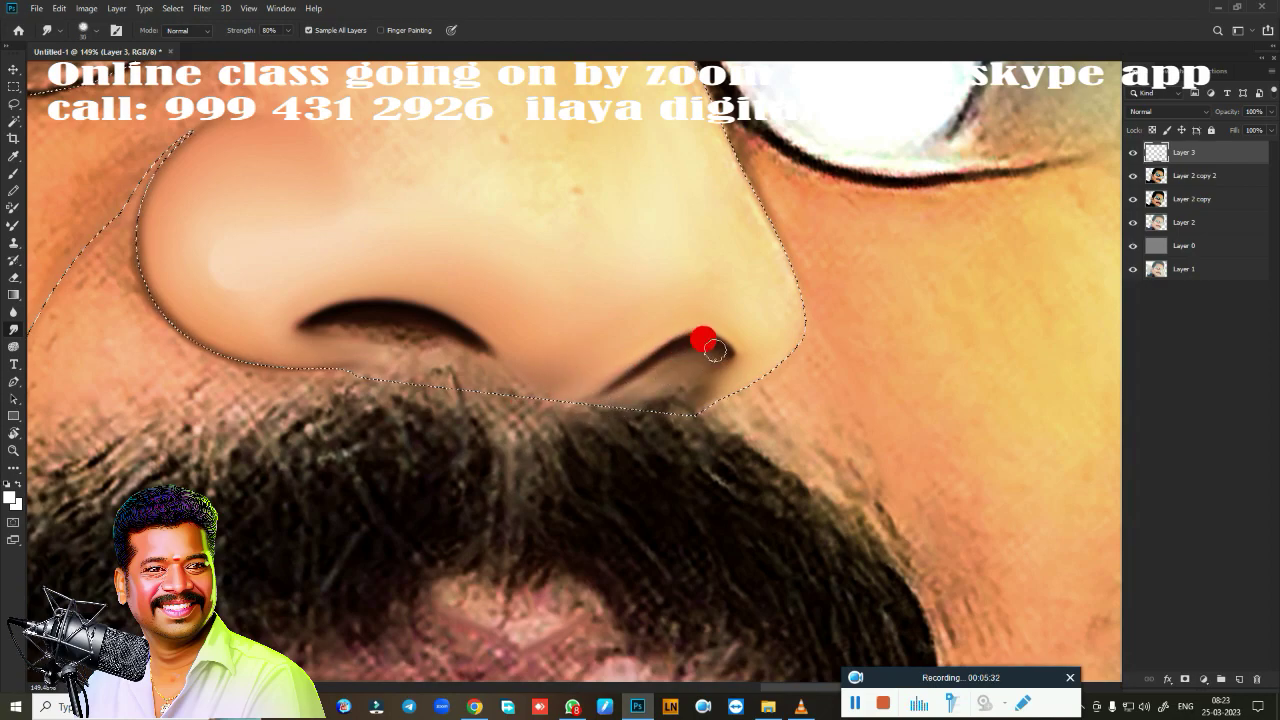
{"action": "left_click_drag", "start_coordinate": [708, 348], "coordinate": [680, 352]}
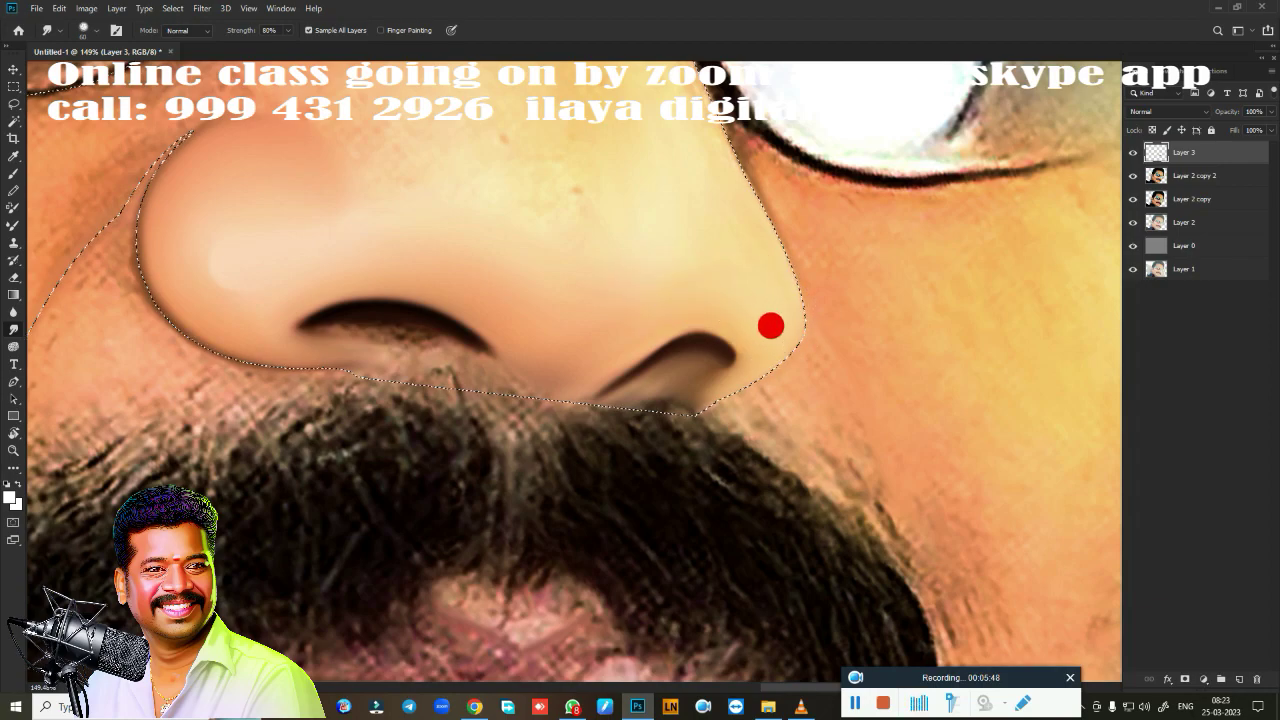
{"action": "scroll", "coordinate": [771, 494], "scroll_direction": "down", "scroll_amount": 3}
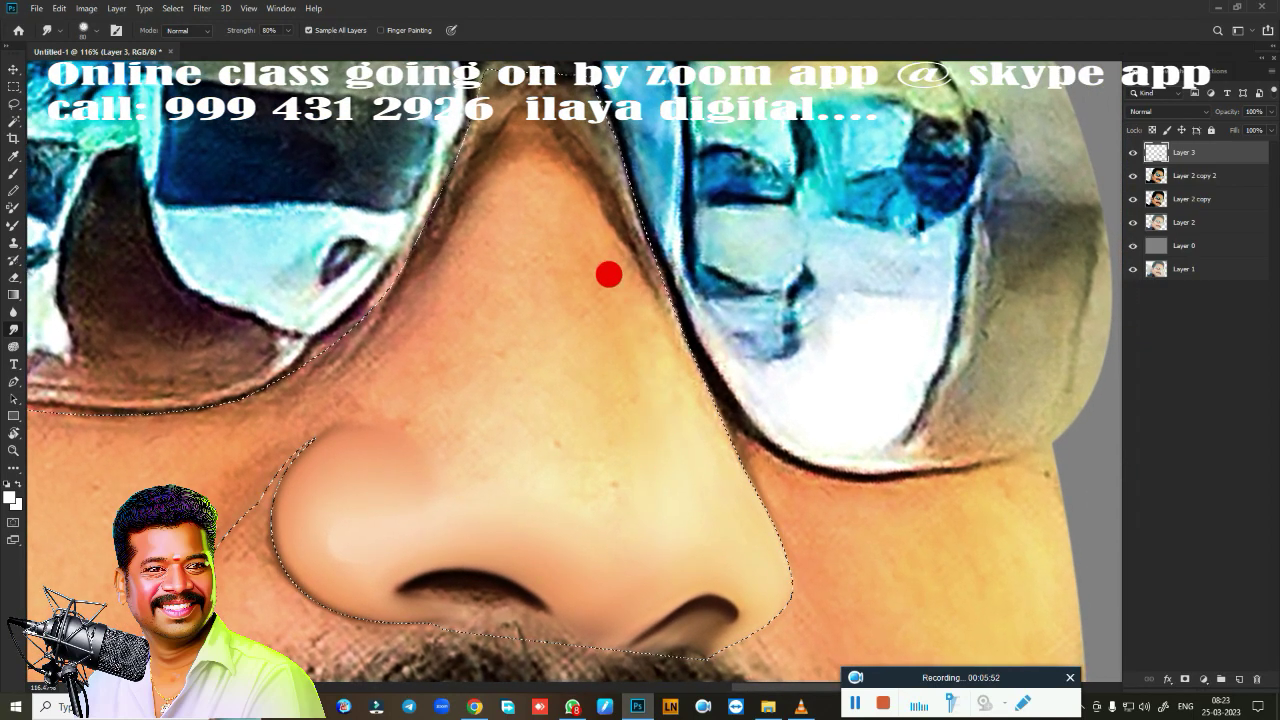
Smudge up and down the nose bridge and soften the lens and frame edges beside the nose
{"action": "mouse_move", "coordinate": [620, 281]}
{"action": "left_mouse_down"}
{"action": "mouse_move", "coordinate": [570, 157]}
{"action": "mouse_move", "coordinate": [709, 434]}
{"action": "mouse_move", "coordinate": [611, 199]}
{"action": "mouse_move", "coordinate": [595, 125]}
{"action": "left_mouse_up"}
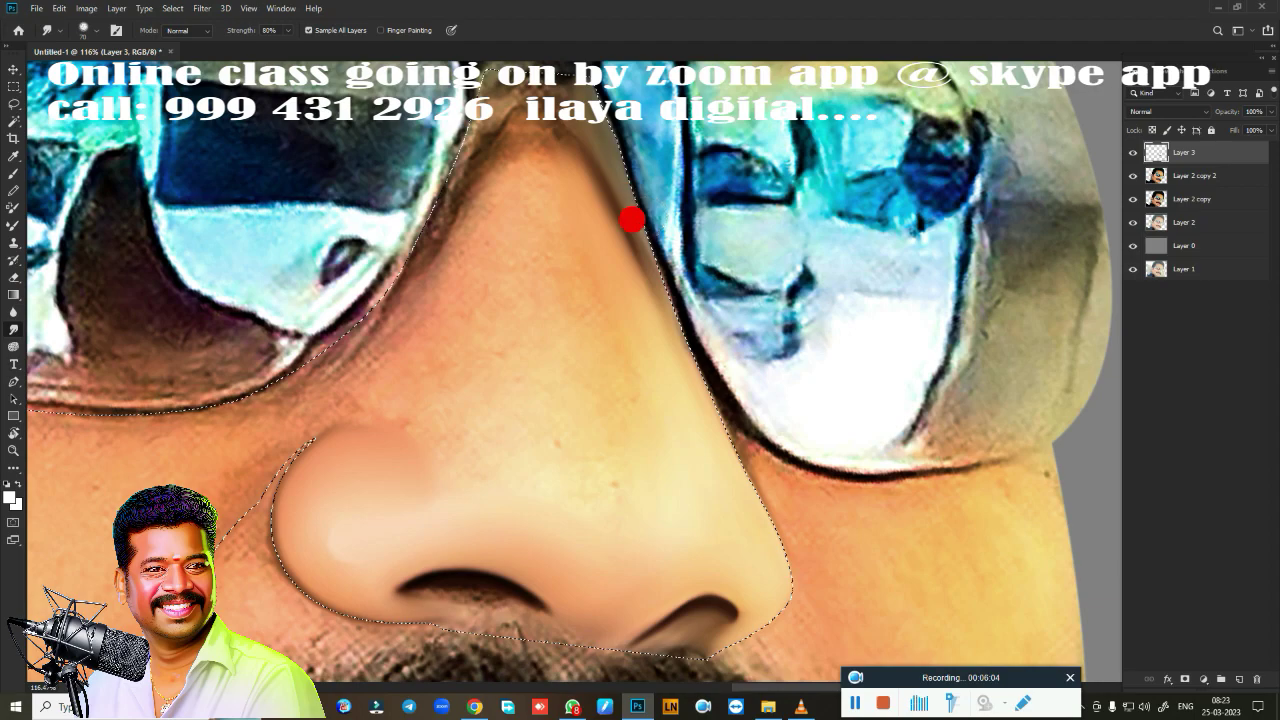
{"action": "mouse_move", "coordinate": [632, 219]}
{"action": "left_mouse_down"}
{"action": "mouse_move", "coordinate": [586, 180]}
{"action": "mouse_move", "coordinate": [612, 221]}
{"action": "left_mouse_up"}
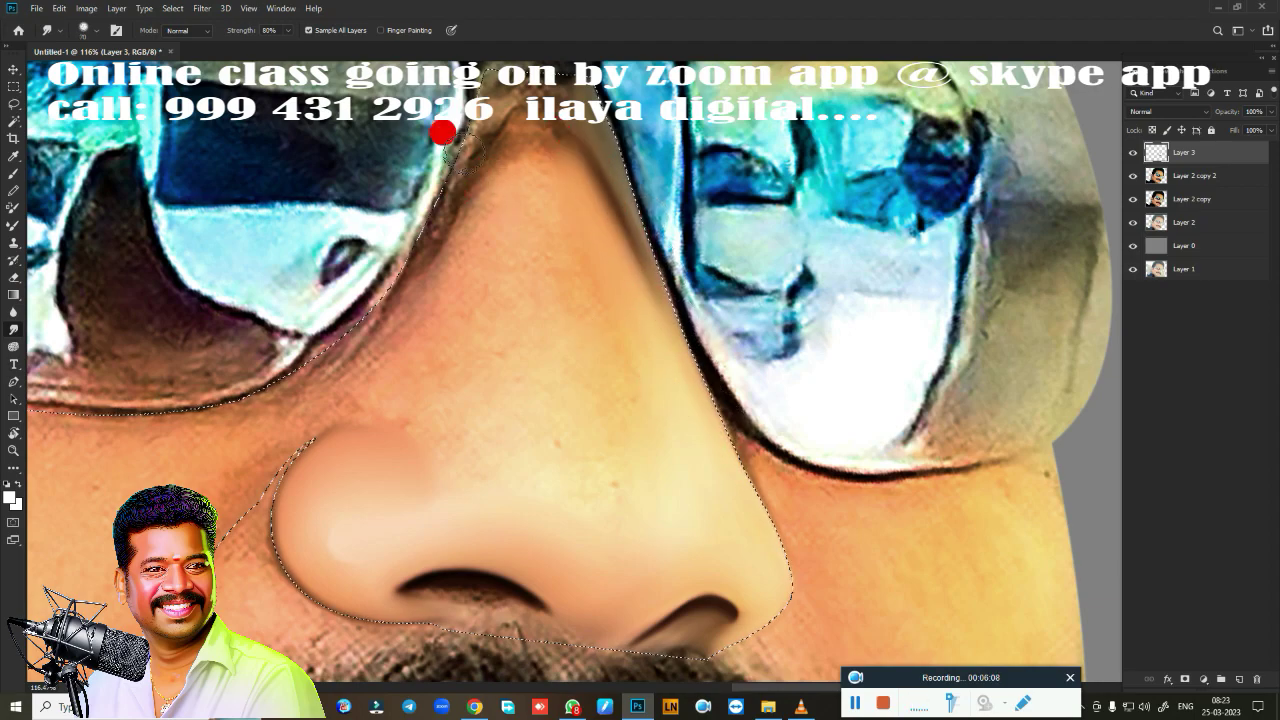
{"action": "left_click_drag", "start_coordinate": [443, 132], "coordinate": [488, 77]}
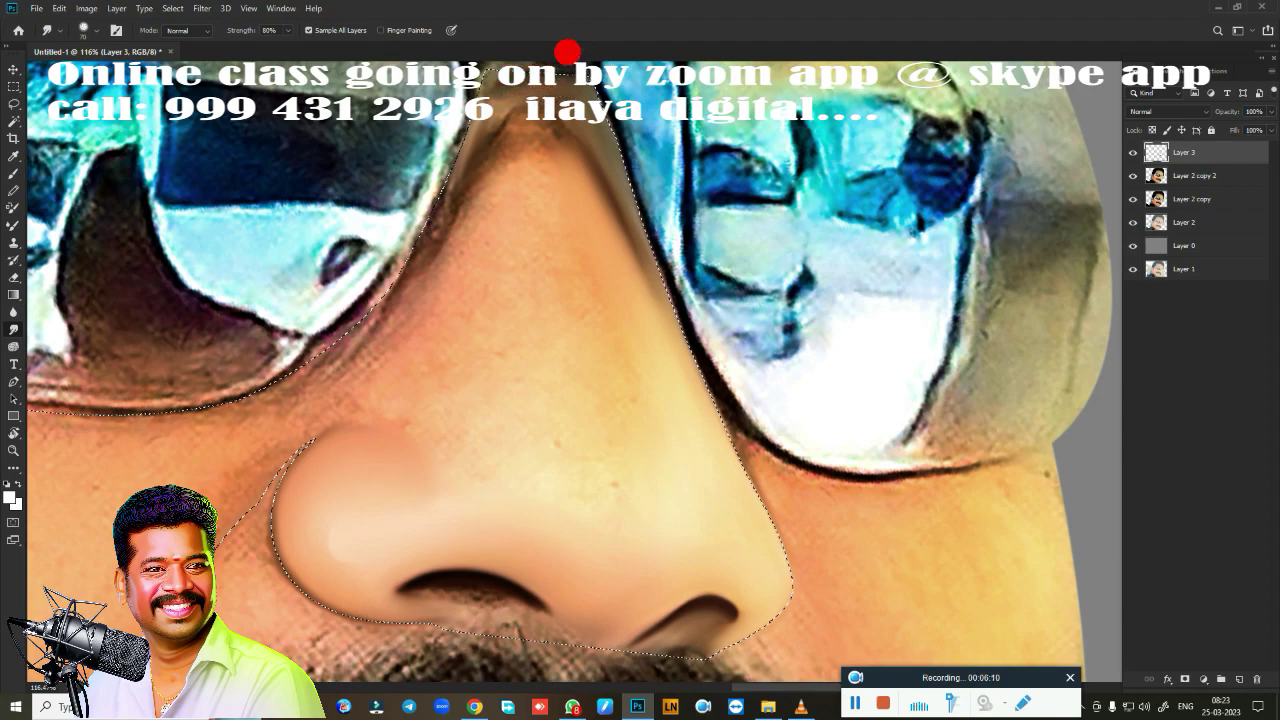
{"action": "left_click_drag", "start_coordinate": [567, 51], "coordinate": [438, 52]}
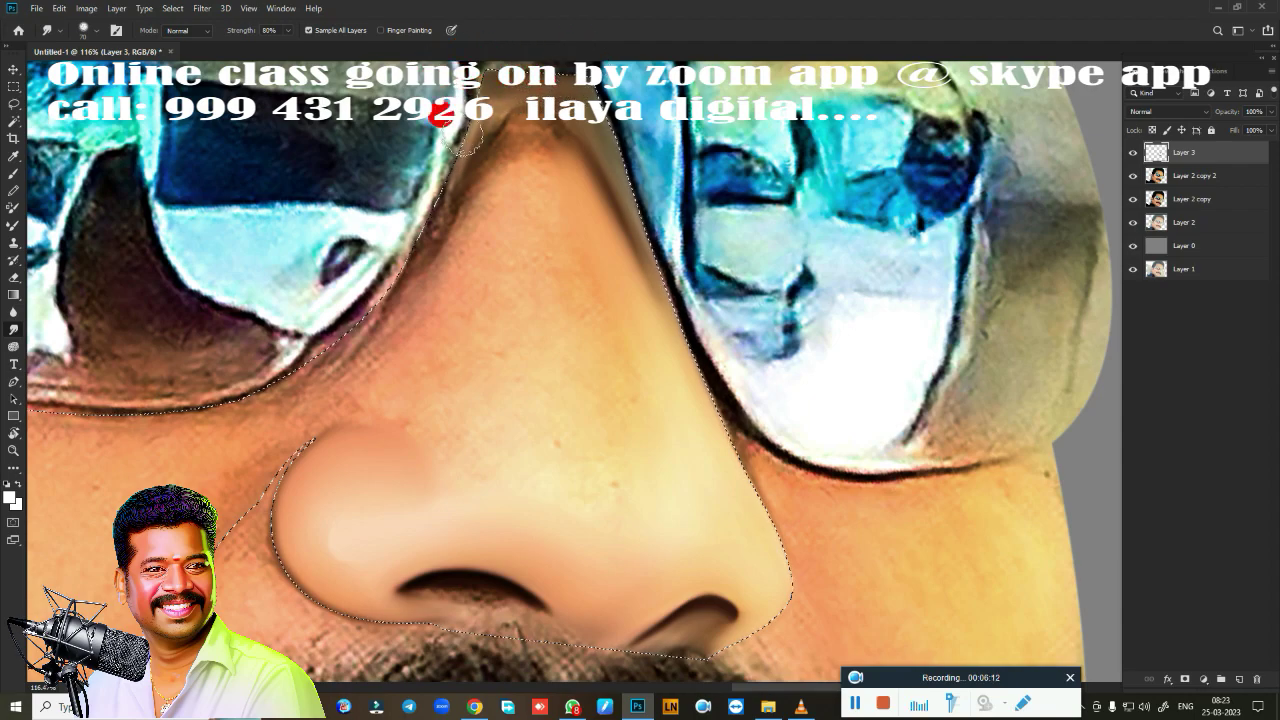
{"action": "mouse_move", "coordinate": [484, 125]}
{"action": "left_mouse_down"}
{"action": "mouse_move", "coordinate": [396, 254]}
{"action": "mouse_move", "coordinate": [371, 374]}
{"action": "mouse_move", "coordinate": [406, 329]}
{"action": "mouse_move", "coordinate": [490, 113]}
{"action": "mouse_move", "coordinate": [480, 128]}
{"action": "mouse_move", "coordinate": [462, 115]}
{"action": "left_mouse_up"}
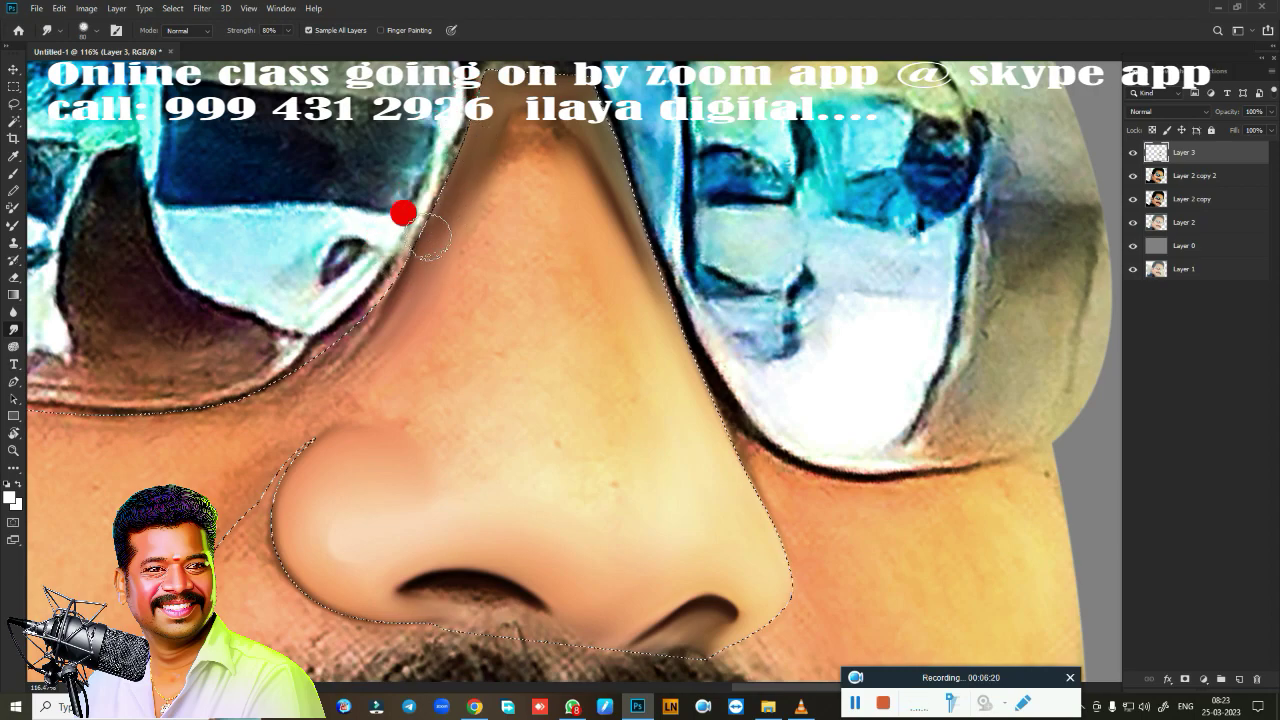
{"action": "mouse_move", "coordinate": [364, 371]}
{"action": "left_mouse_down"}
{"action": "mouse_move", "coordinate": [286, 391]}
{"action": "mouse_move", "coordinate": [318, 370]}
{"action": "mouse_move", "coordinate": [306, 394]}
{"action": "mouse_move", "coordinate": [329, 394]}
{"action": "mouse_move", "coordinate": [294, 406]}
{"action": "mouse_move", "coordinate": [345, 388]}
{"action": "mouse_move", "coordinate": [297, 397]}
{"action": "mouse_move", "coordinate": [405, 405]}
{"action": "mouse_move", "coordinate": [375, 392]}
{"action": "mouse_move", "coordinate": [337, 391]}
{"action": "mouse_move", "coordinate": [426, 431]}
{"action": "mouse_move", "coordinate": [463, 183]}
{"action": "mouse_move", "coordinate": [397, 306]}
{"action": "mouse_move", "coordinate": [374, 297]}
{"action": "mouse_move", "coordinate": [509, 109]}
{"action": "mouse_move", "coordinate": [543, 144]}
{"action": "mouse_move", "coordinate": [543, 129]}
{"action": "mouse_move", "coordinate": [560, 174]}
{"action": "mouse_move", "coordinate": [543, 126]}
{"action": "mouse_move", "coordinate": [493, 104]}
{"action": "mouse_move", "coordinate": [513, 142]}
{"action": "mouse_move", "coordinate": [478, 202]}
{"action": "mouse_move", "coordinate": [484, 173]}
{"action": "mouse_move", "coordinate": [535, 134]}
{"action": "left_mouse_up"}
{"action": "mouse_move", "coordinate": [530, 192]}
{"action": "left_mouse_down"}
{"action": "mouse_move", "coordinate": [500, 174]}
{"action": "mouse_move", "coordinate": [569, 403]}
{"action": "mouse_move", "coordinate": [540, 290]}
{"action": "mouse_move", "coordinate": [609, 414]}
{"action": "mouse_move", "coordinate": [499, 151]}
{"action": "mouse_move", "coordinate": [514, 163]}
{"action": "mouse_move", "coordinate": [517, 231]}
{"action": "mouse_move", "coordinate": [557, 286]}
{"action": "mouse_move", "coordinate": [556, 348]}
{"action": "mouse_move", "coordinate": [594, 437]}
{"action": "mouse_move", "coordinate": [537, 251]}
{"action": "mouse_move", "coordinate": [491, 334]}
{"action": "mouse_move", "coordinate": [429, 351]}
{"action": "mouse_move", "coordinate": [420, 372]}
{"action": "mouse_move", "coordinate": [377, 346]}
{"action": "mouse_move", "coordinate": [440, 395]}
{"action": "mouse_move", "coordinate": [400, 363]}
{"action": "mouse_move", "coordinate": [426, 374]}
{"action": "mouse_move", "coordinate": [500, 354]}
{"action": "mouse_move", "coordinate": [481, 373]}
{"action": "mouse_move", "coordinate": [460, 149]}
{"action": "mouse_move", "coordinate": [481, 115]}
{"action": "mouse_move", "coordinate": [446, 206]}
{"action": "mouse_move", "coordinate": [451, 129]}
{"action": "mouse_move", "coordinate": [357, 254]}
{"action": "mouse_move", "coordinate": [335, 310]}
{"action": "mouse_move", "coordinate": [526, 154]}
{"action": "left_mouse_up"}
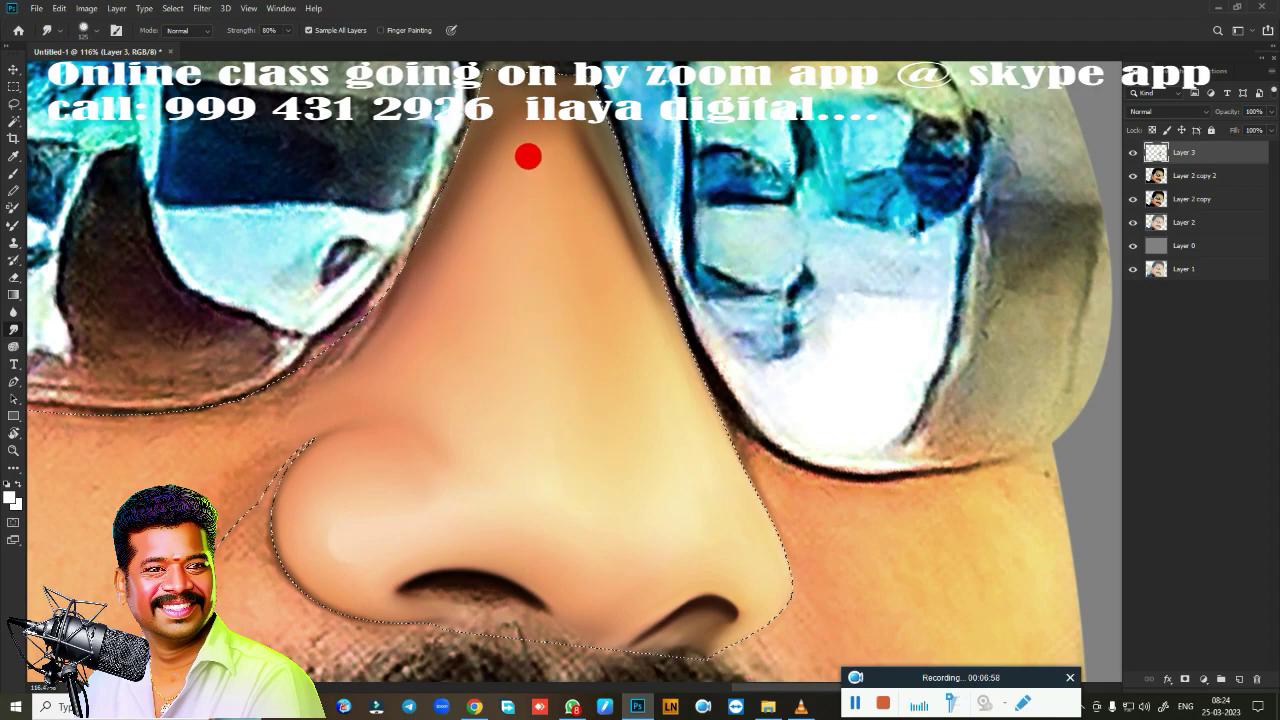
{"action": "mouse_move", "coordinate": [510, 108]}
{"action": "left_mouse_down"}
{"action": "mouse_move", "coordinate": [533, 140]}
{"action": "mouse_move", "coordinate": [520, 126]}
{"action": "mouse_move", "coordinate": [511, 149]}
{"action": "mouse_move", "coordinate": [534, 127]}
{"action": "mouse_move", "coordinate": [611, 314]}
{"action": "mouse_move", "coordinate": [574, 200]}
{"action": "mouse_move", "coordinate": [569, 271]}
{"action": "mouse_move", "coordinate": [611, 455]}
{"action": "mouse_move", "coordinate": [500, 428]}
{"action": "mouse_move", "coordinate": [501, 444]}
{"action": "mouse_move", "coordinate": [489, 414]}
{"action": "mouse_move", "coordinate": [494, 434]}
{"action": "mouse_move", "coordinate": [483, 251]}
{"action": "mouse_move", "coordinate": [503, 443]}
{"action": "mouse_move", "coordinate": [494, 274]}
{"action": "mouse_move", "coordinate": [652, 467]}
{"action": "mouse_move", "coordinate": [646, 480]}
{"action": "mouse_move", "coordinate": [626, 411]}
{"action": "mouse_move", "coordinate": [602, 502]}
{"action": "mouse_move", "coordinate": [714, 480]}
{"action": "mouse_move", "coordinate": [740, 489]}
{"action": "mouse_move", "coordinate": [858, 174]}
{"action": "mouse_move", "coordinate": [729, 266]}
{"action": "mouse_move", "coordinate": [803, 337]}
{"action": "mouse_move", "coordinate": [697, 400]}
{"action": "mouse_move", "coordinate": [587, 321]}
{"action": "mouse_move", "coordinate": [279, 218]}
{"action": "mouse_move", "coordinate": [277, 237]}
{"action": "mouse_move", "coordinate": [314, 217]}
{"action": "mouse_move", "coordinate": [264, 240]}
{"action": "mouse_move", "coordinate": [546, 254]}
{"action": "mouse_move", "coordinate": [703, 351]}
{"action": "mouse_move", "coordinate": [663, 223]}
{"action": "mouse_move", "coordinate": [684, 343]}
{"action": "mouse_move", "coordinate": [757, 357]}
{"action": "mouse_move", "coordinate": [463, 289]}
{"action": "mouse_move", "coordinate": [423, 291]}
{"action": "mouse_move", "coordinate": [548, 299]}
{"action": "mouse_move", "coordinate": [449, 314]}
{"action": "mouse_move", "coordinate": [165, 307]}
{"action": "mouse_move", "coordinate": [509, 269]}
{"action": "mouse_move", "coordinate": [451, 249]}
{"action": "mouse_move", "coordinate": [533, 246]}
{"action": "mouse_move", "coordinate": [520, 353]}
{"action": "left_mouse_up"}
{"action": "scroll", "coordinate": [706, 489], "scroll_direction": "down", "scroll_amount": 3}
Zoom in on the nostril and smudge its dark edge and upper curve smooth
{"action": "key", "text": "ctrl+0"}
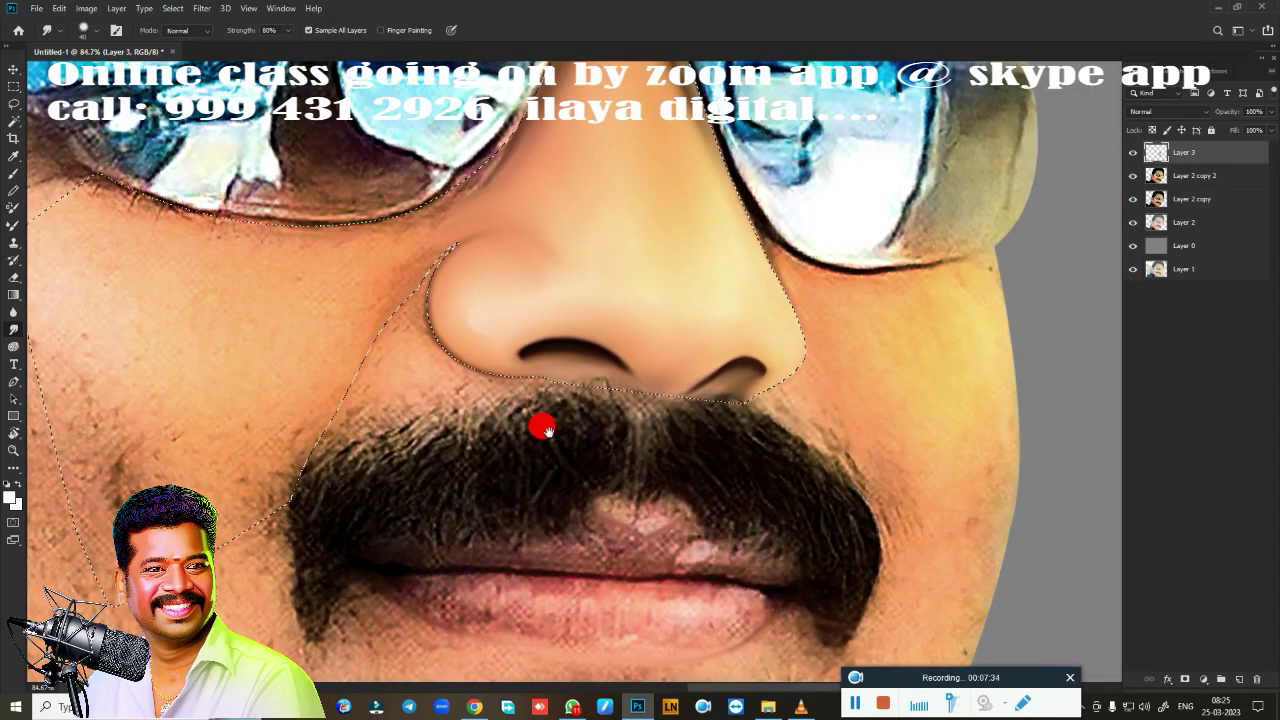
{"action": "left_click", "coordinate": [681, 410]}
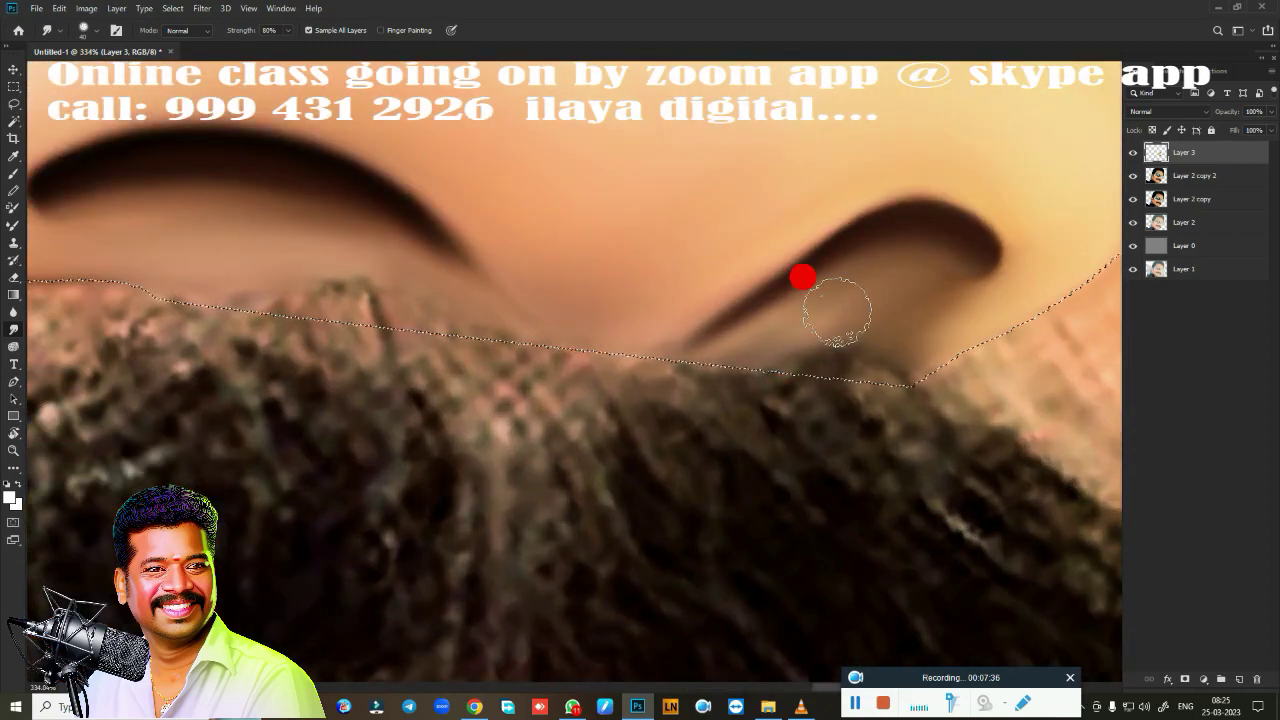
{"action": "mouse_move", "coordinate": [806, 262]}
{"action": "left_mouse_down"}
{"action": "mouse_move", "coordinate": [948, 217]}
{"action": "mouse_move", "coordinate": [880, 197]}
{"action": "mouse_move", "coordinate": [810, 225]}
{"action": "mouse_move", "coordinate": [714, 294]}
{"action": "mouse_move", "coordinate": [682, 280]}
{"action": "left_mouse_up"}
{"action": "left_click_drag", "start_coordinate": [580, 354], "coordinate": [912, 211]}
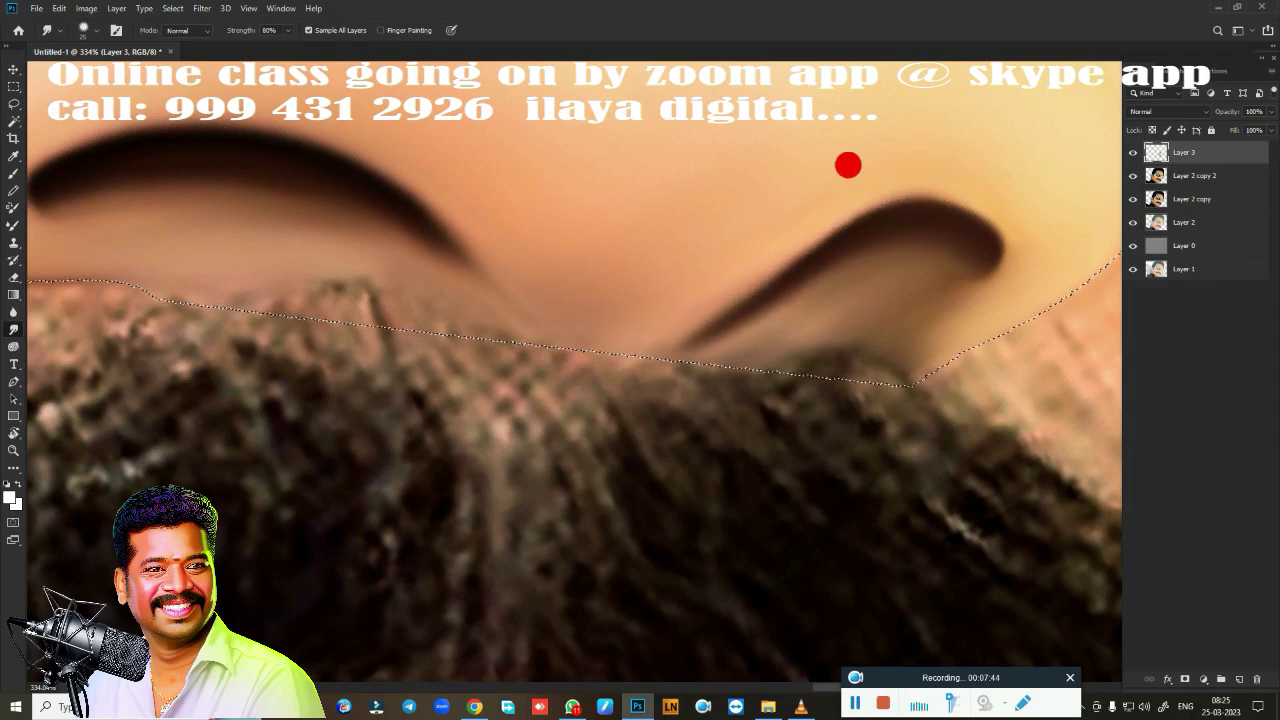
{"action": "left_click_drag", "start_coordinate": [848, 165], "coordinate": [969, 187]}
{"action": "left_click_drag", "start_coordinate": [899, 205], "coordinate": [943, 211]}
{"action": "scroll", "coordinate": [706, 380], "scroll_direction": "down", "scroll_amount": 5}
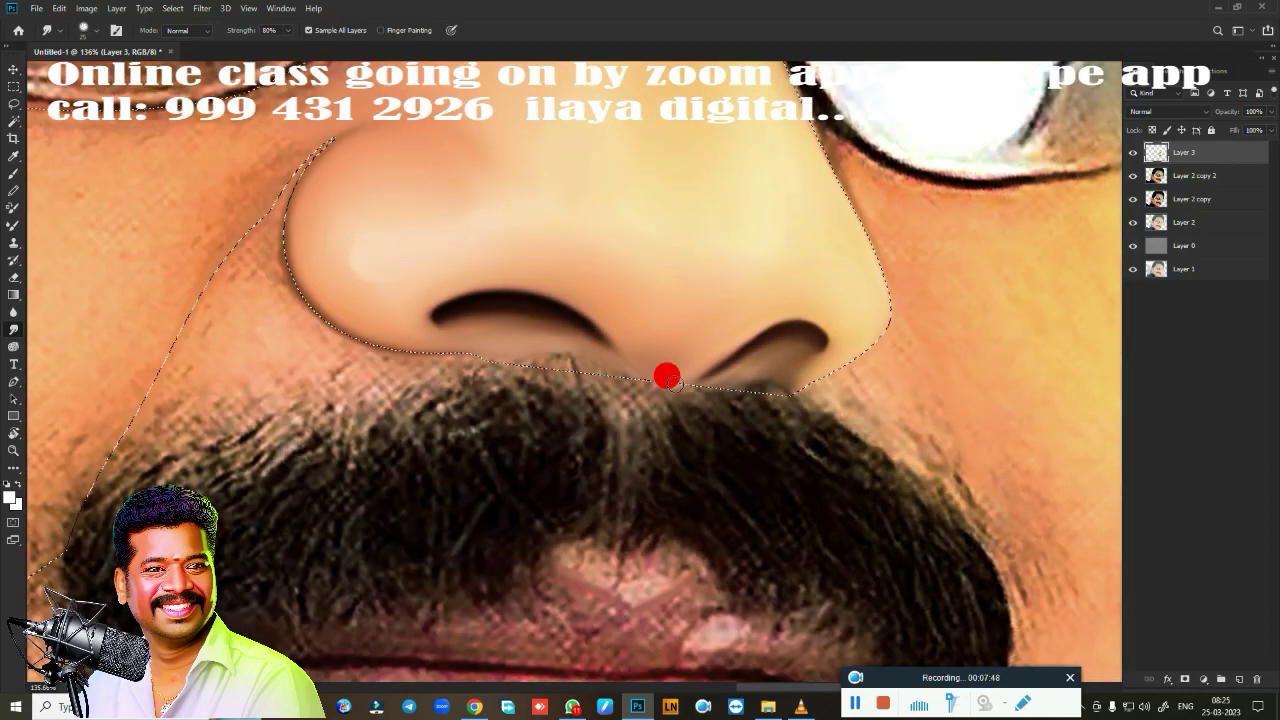
Smudge the cheek and nose-side skin, then feather the nose selection by 2 pixels
{"action": "key", "text": "ctrl+d"}
{"action": "mouse_move", "coordinate": [667, 377]}
{"action": "left_mouse_down"}
{"action": "mouse_move", "coordinate": [935, 403]}
{"action": "mouse_move", "coordinate": [826, 388]}
{"action": "left_mouse_up"}
{"action": "key", "text": "ctrl+z"}
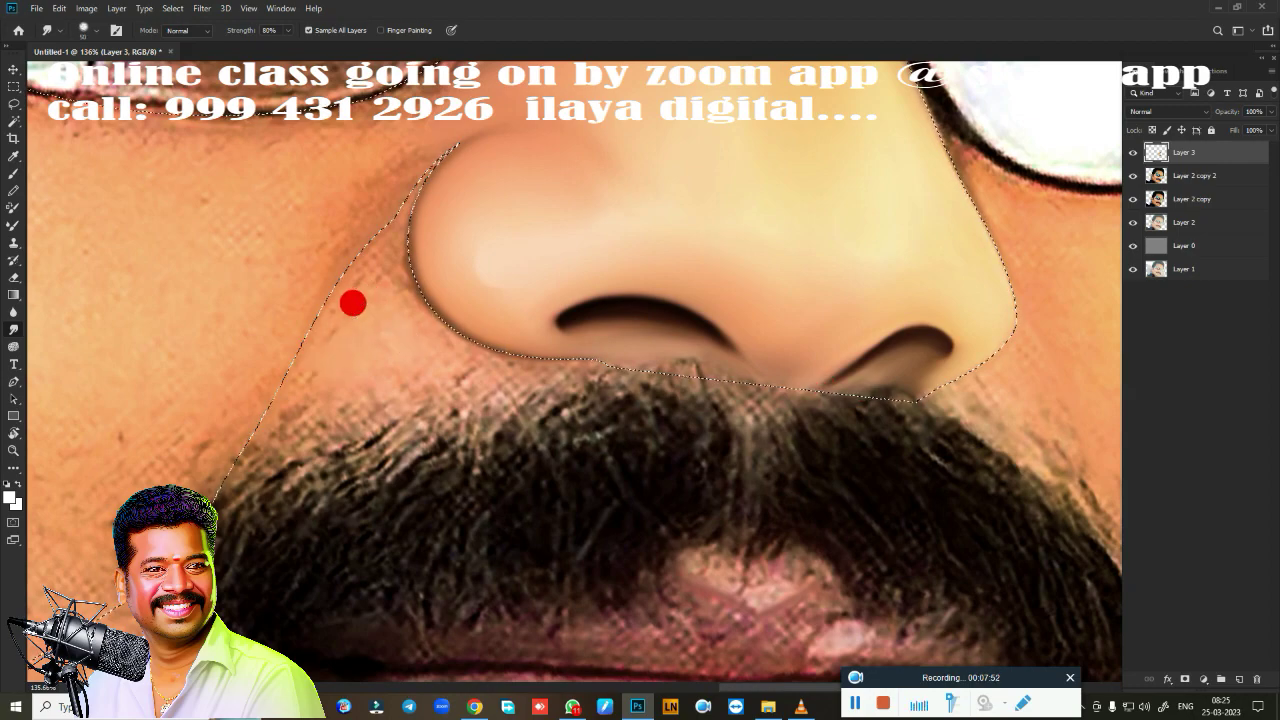
{"action": "left_click_drag", "start_coordinate": [303, 378], "coordinate": [421, 348]}
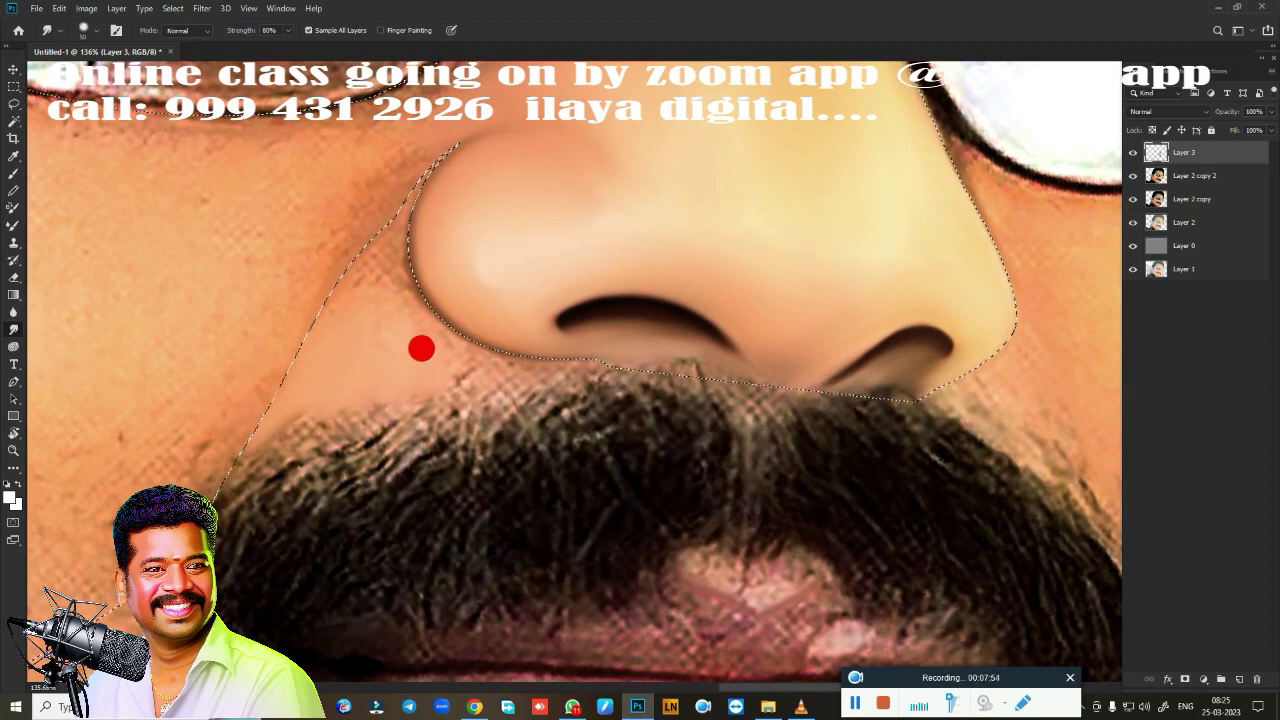
{"action": "mouse_move", "coordinate": [506, 357]}
{"action": "left_mouse_down"}
{"action": "mouse_move", "coordinate": [440, 330]}
{"action": "mouse_move", "coordinate": [500, 343]}
{"action": "left_mouse_up"}
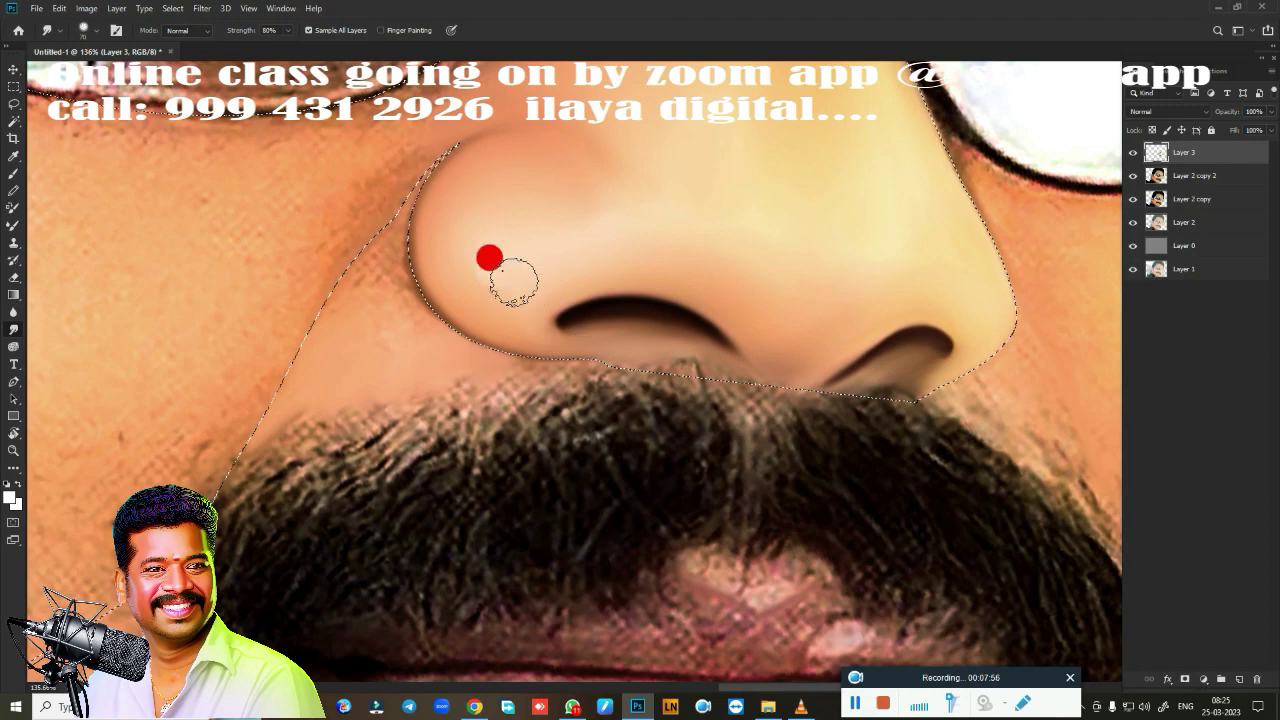
{"action": "key", "text": "shift+F6"}
{"action": "key", "text": "Return"}
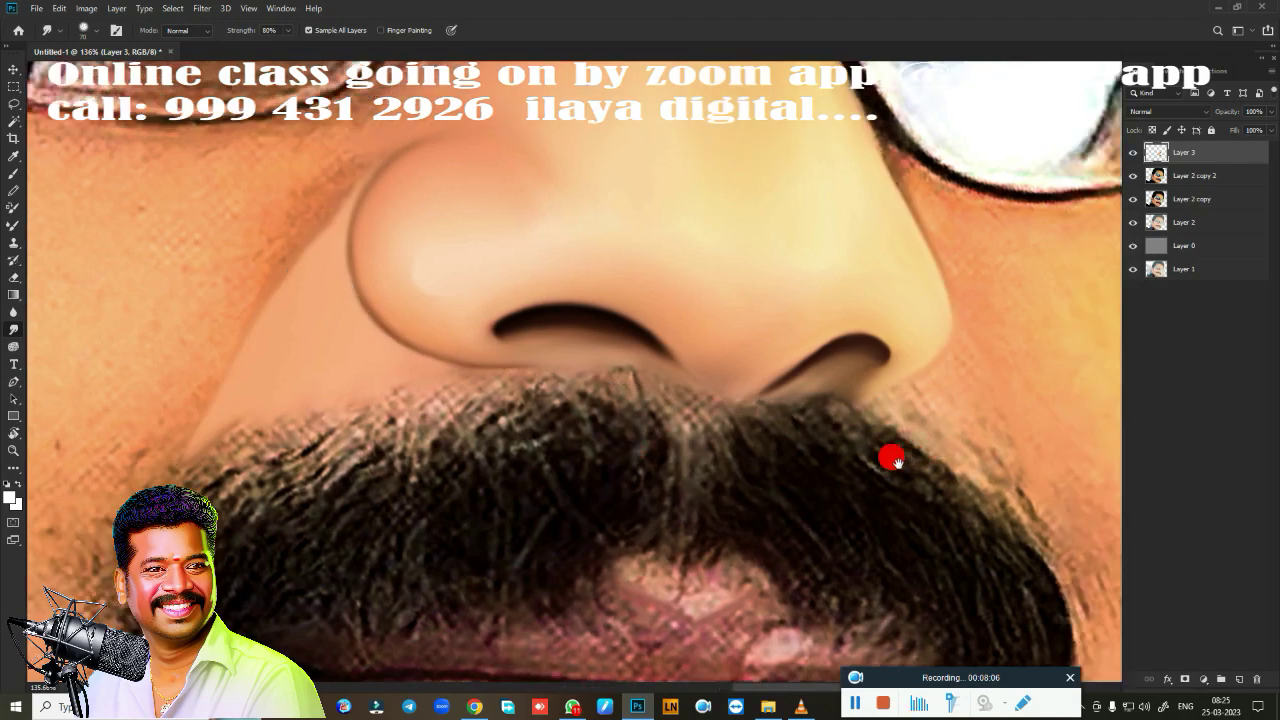
{"action": "left_click_drag", "start_coordinate": [891, 451], "coordinate": [529, 497]}
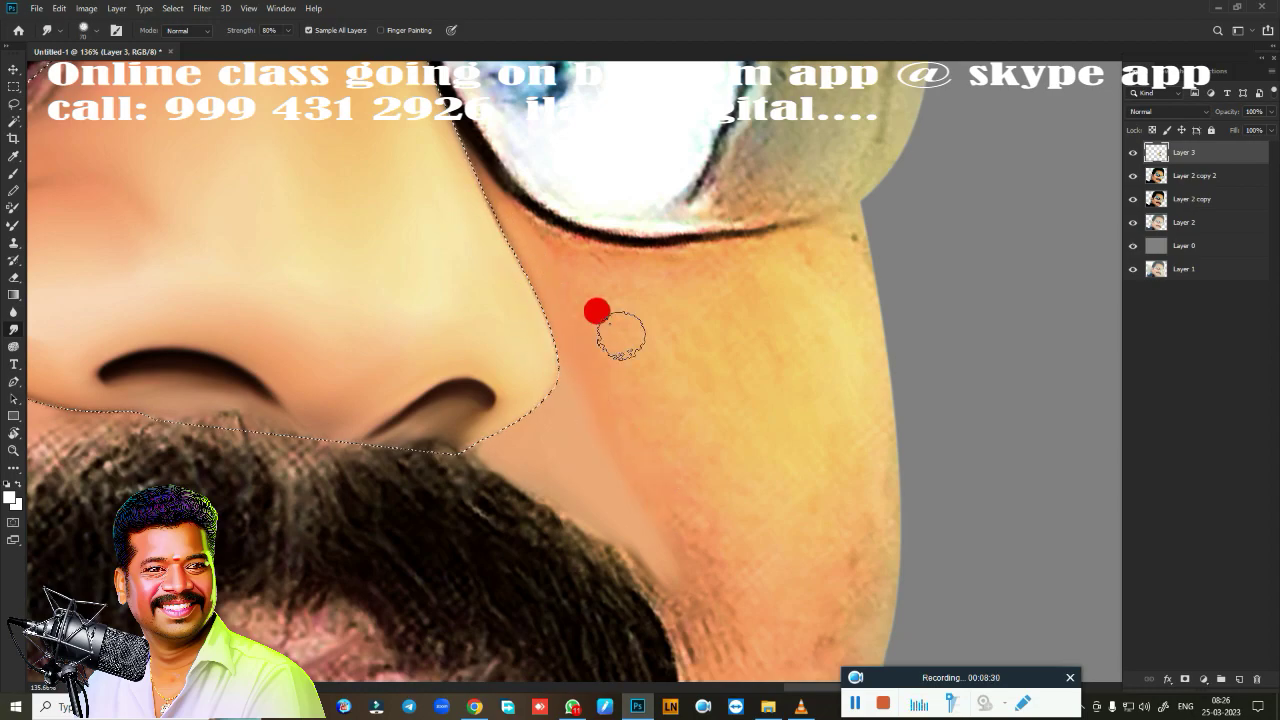
Blend the nose-bridge skin into both sunglasses frames with the Very Wet, Light Mix Mixer Brush
{"action": "mouse_move", "coordinate": [420, 287]}
{"action": "left_mouse_down"}
{"action": "mouse_move", "coordinate": [583, 537]}
{"action": "mouse_move", "coordinate": [634, 543]}
{"action": "left_mouse_up"}
{"action": "key", "text": "b"}
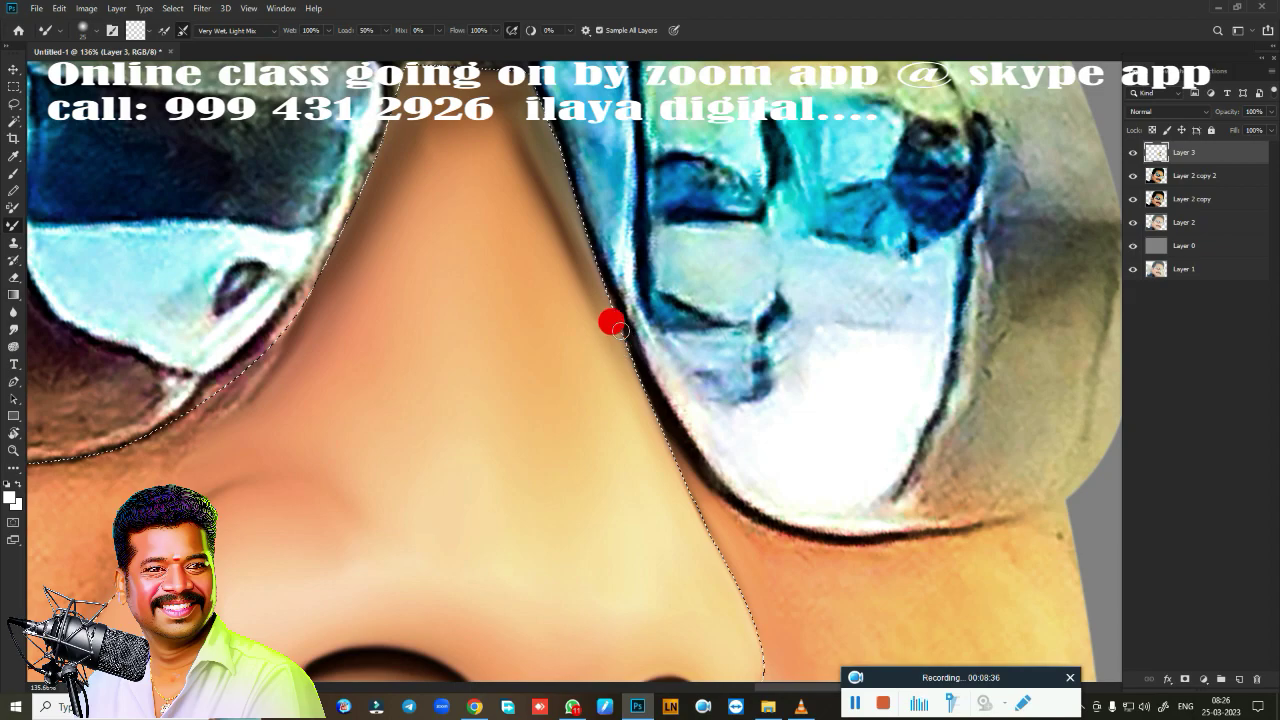
{"action": "mouse_move", "coordinate": [628, 346]}
{"action": "left_mouse_down"}
{"action": "mouse_move", "coordinate": [529, 66]}
{"action": "mouse_move", "coordinate": [598, 254]}
{"action": "left_mouse_up"}
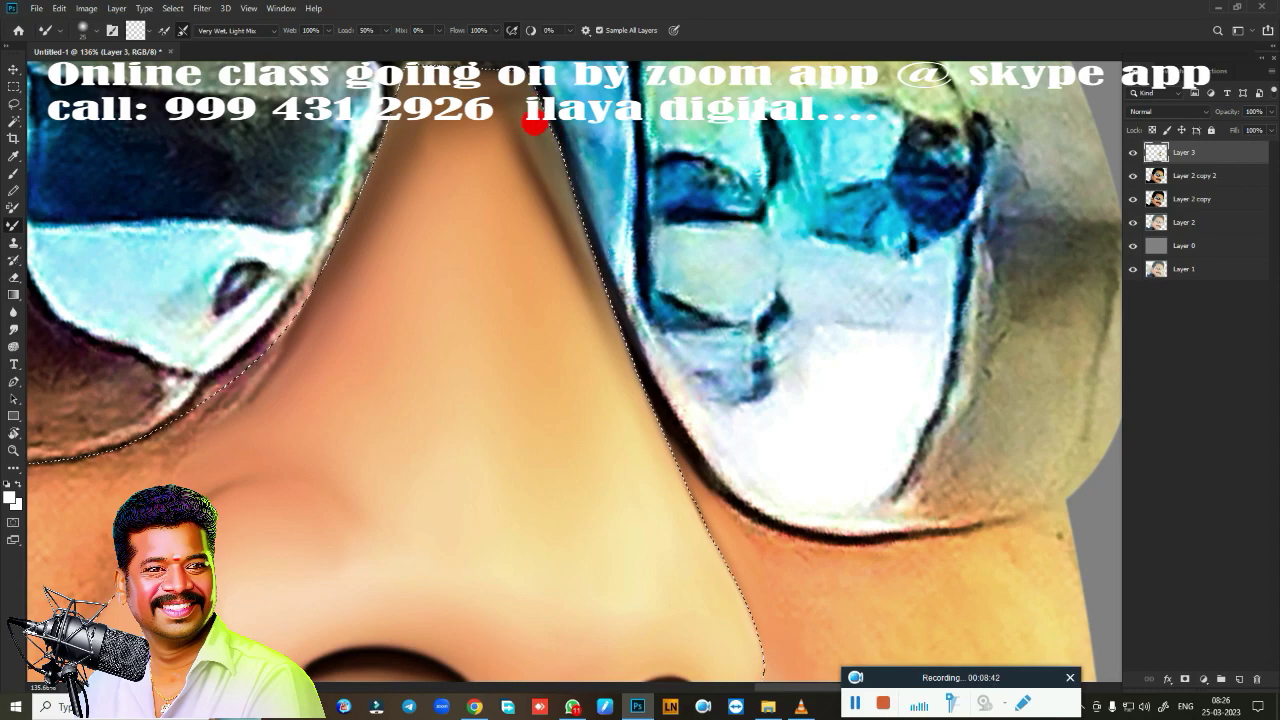
{"action": "mouse_move", "coordinate": [535, 122]}
{"action": "left_mouse_down"}
{"action": "mouse_move", "coordinate": [511, 423]}
{"action": "mouse_move", "coordinate": [691, 483]}
{"action": "mouse_move", "coordinate": [726, 183]}
{"action": "mouse_move", "coordinate": [760, 204]}
{"action": "left_mouse_up"}
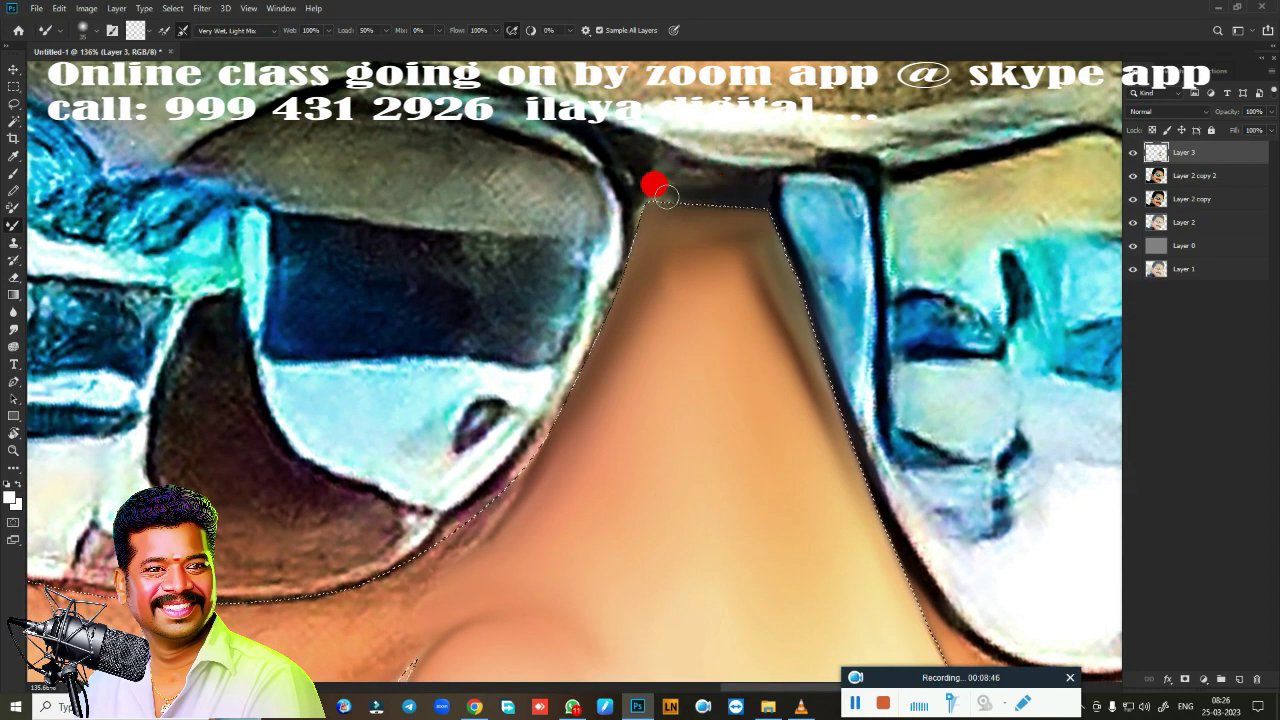
{"action": "left_click_drag", "start_coordinate": [666, 197], "coordinate": [647, 173]}
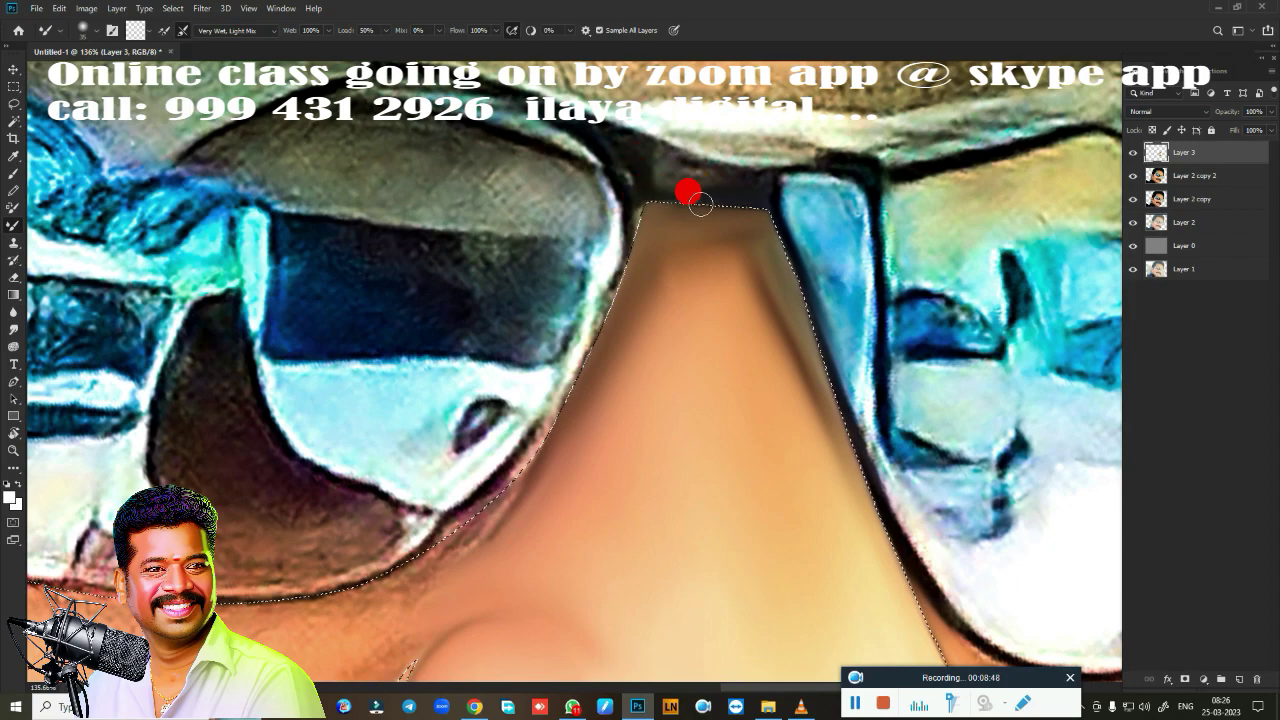
{"action": "left_click_drag", "start_coordinate": [651, 181], "coordinate": [762, 201]}
{"action": "mouse_move", "coordinate": [651, 198]}
{"action": "left_mouse_down"}
{"action": "mouse_move", "coordinate": [630, 186]}
{"action": "mouse_move", "coordinate": [590, 306]}
{"action": "left_mouse_up"}
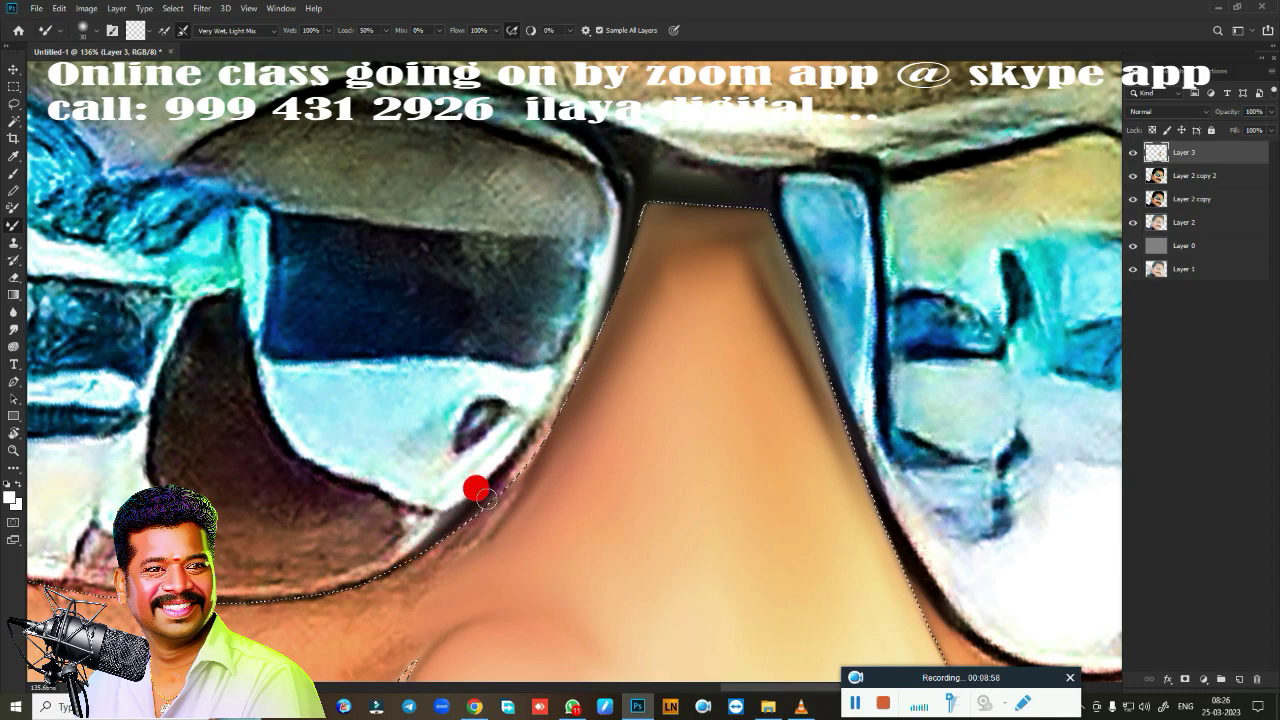
{"action": "mouse_move", "coordinate": [486, 500]}
{"action": "left_mouse_down"}
{"action": "mouse_move", "coordinate": [520, 441]}
{"action": "mouse_move", "coordinate": [513, 472]}
{"action": "left_mouse_up"}
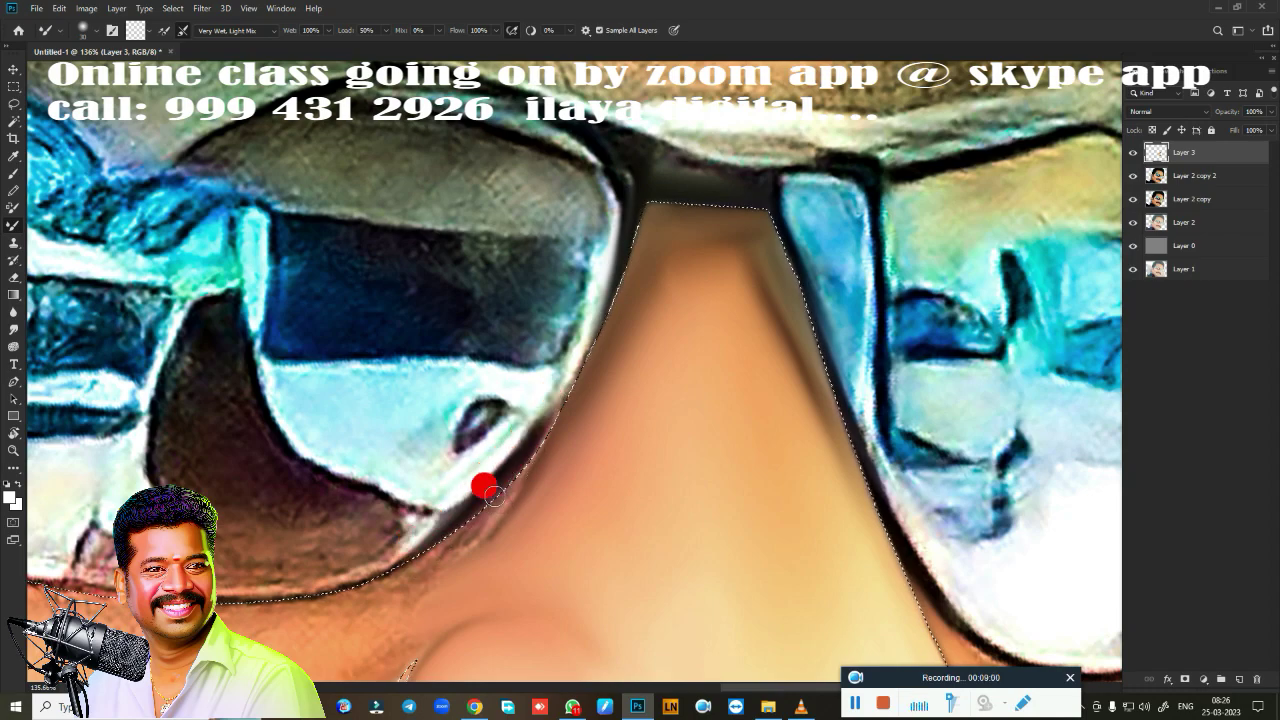
{"action": "mouse_move", "coordinate": [539, 428]}
{"action": "left_mouse_down"}
{"action": "mouse_move", "coordinate": [583, 336]}
{"action": "mouse_move", "coordinate": [598, 222]}
{"action": "left_mouse_up"}
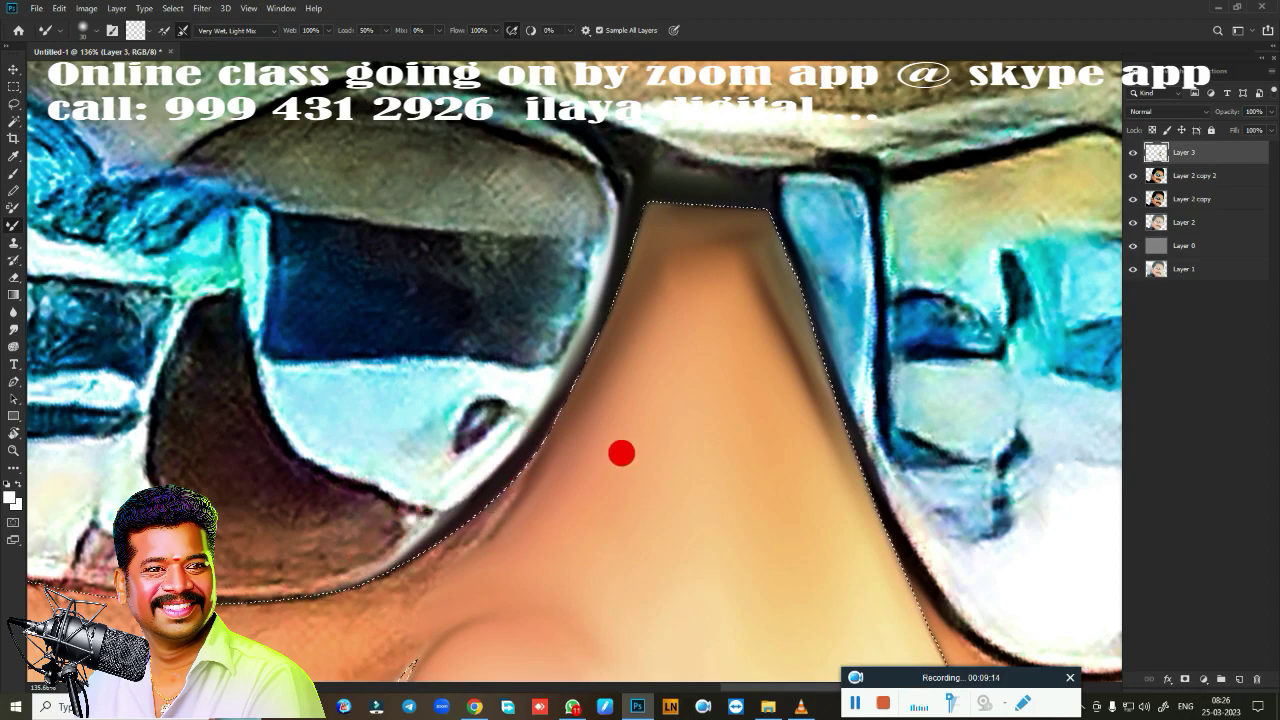
{"action": "scroll", "coordinate": [700, 460], "scroll_direction": "down", "scroll_amount": 2}
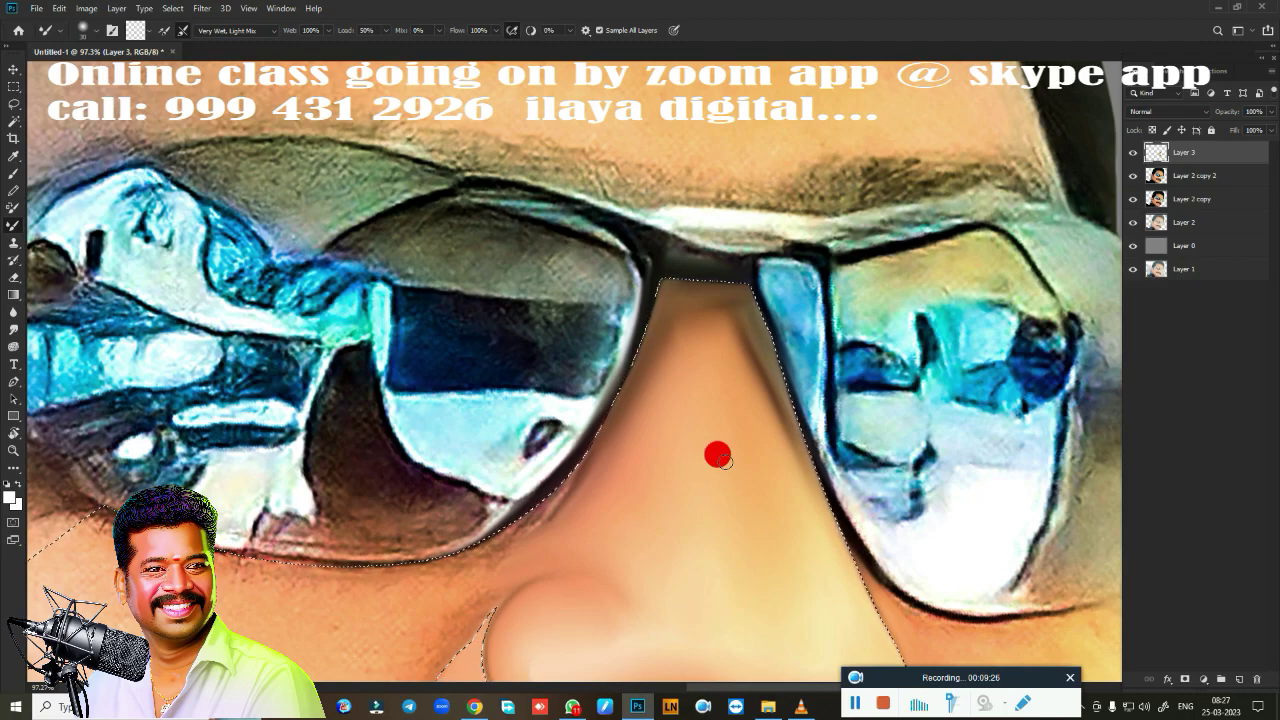
Deselect, then set the Mixer Brush colour to pure black #000000
{"action": "key", "text": "ctrl+d"}
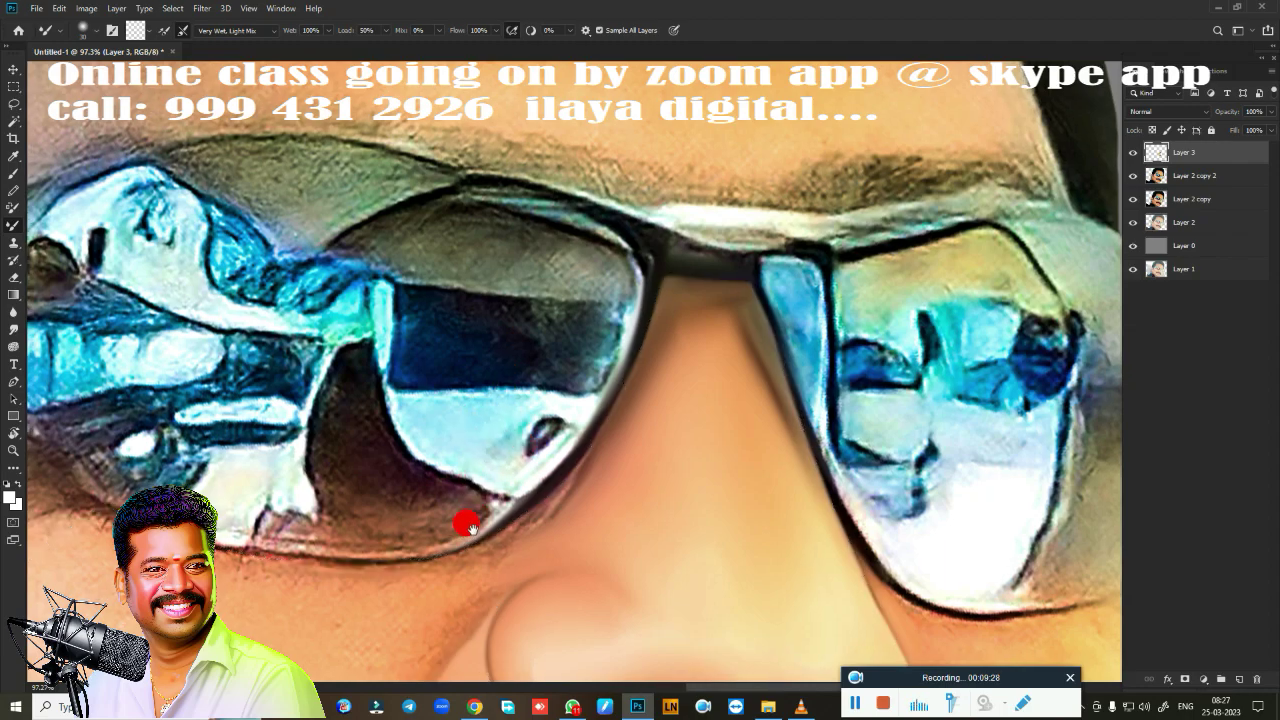
{"action": "left_click_drag", "start_coordinate": [467, 524], "coordinate": [643, 420]}
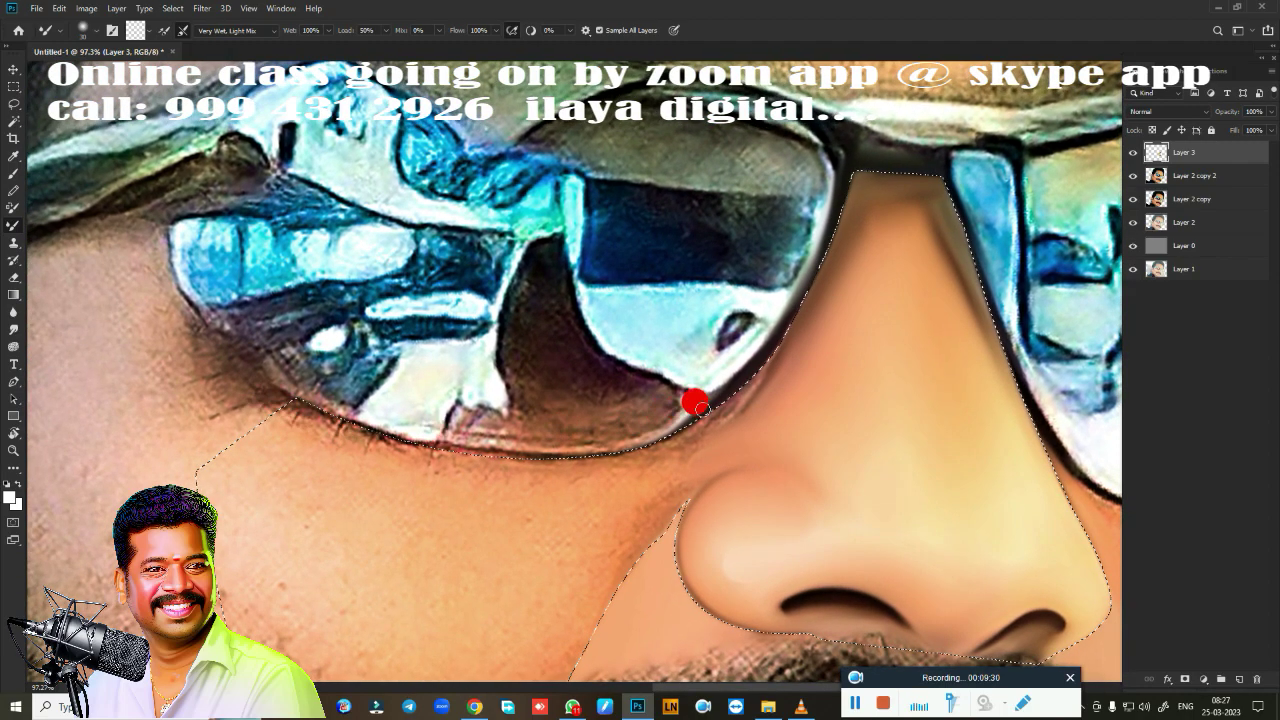
{"action": "left_click", "coordinate": [133, 32]}
{"action": "left_click", "coordinate": [743, 369]}
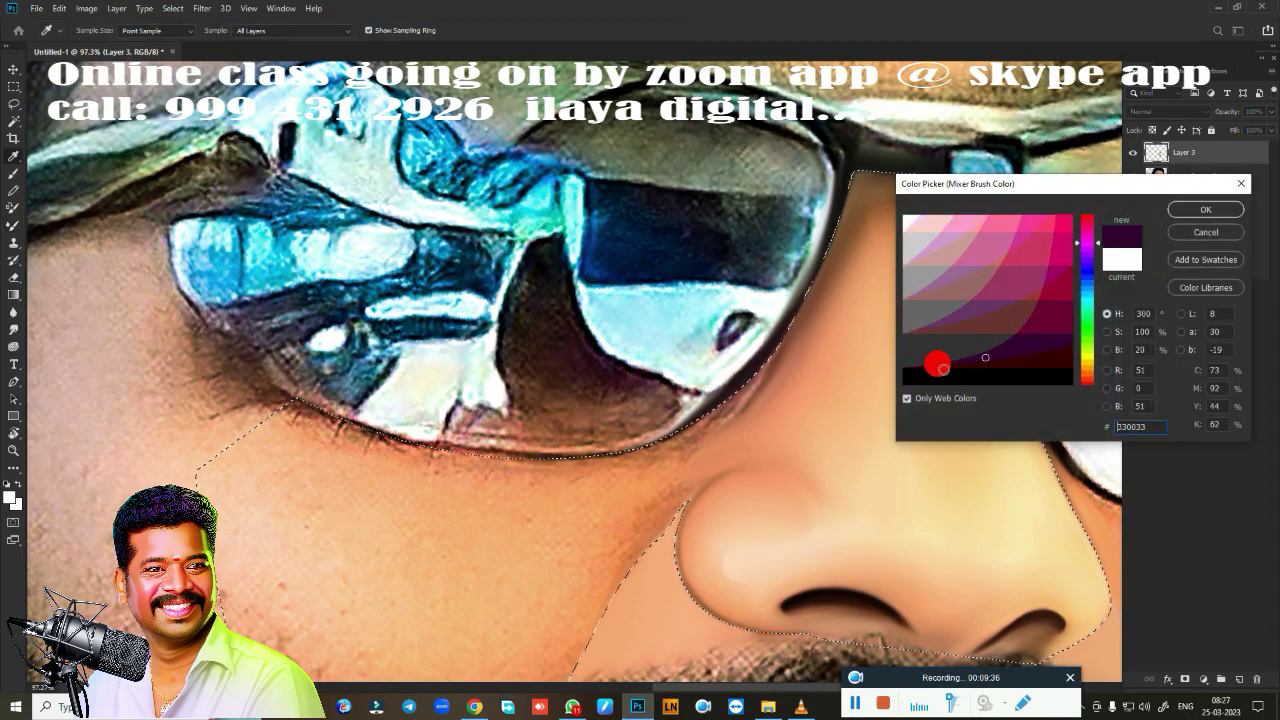
{"action": "left_click_drag", "start_coordinate": [930, 369], "coordinate": [945, 366]}
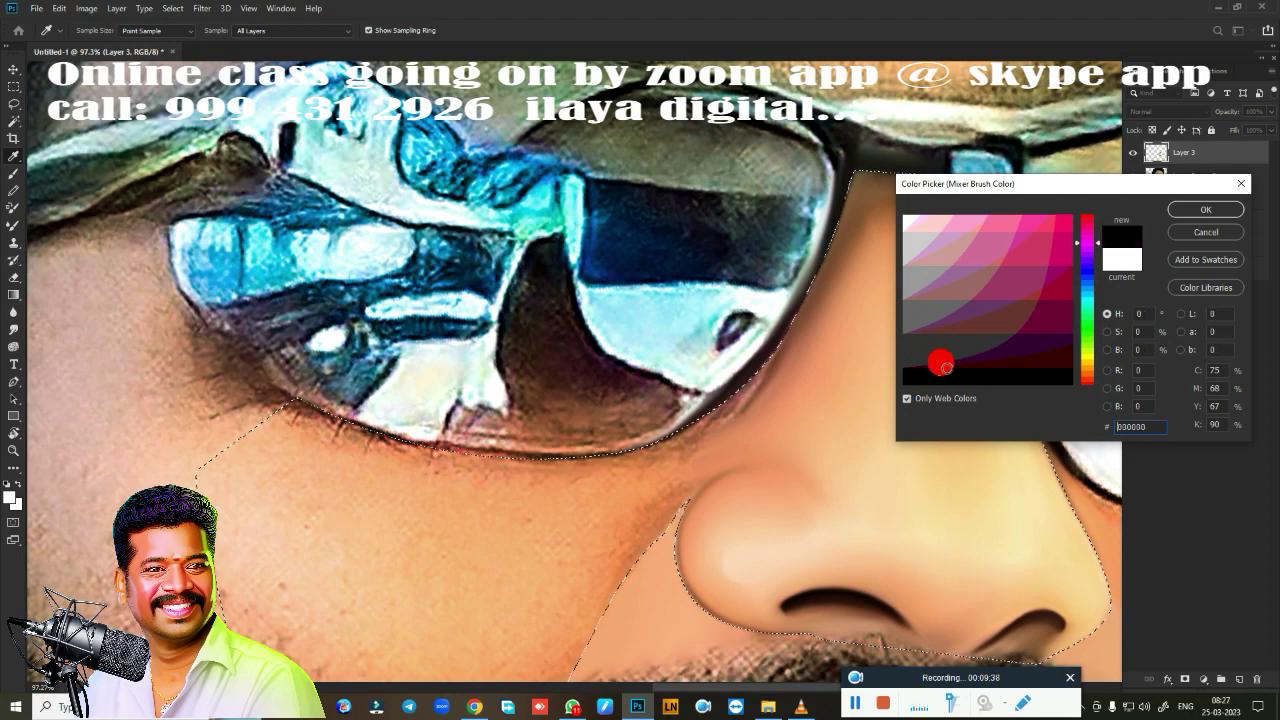
{"action": "left_click", "coordinate": [1204, 209]}
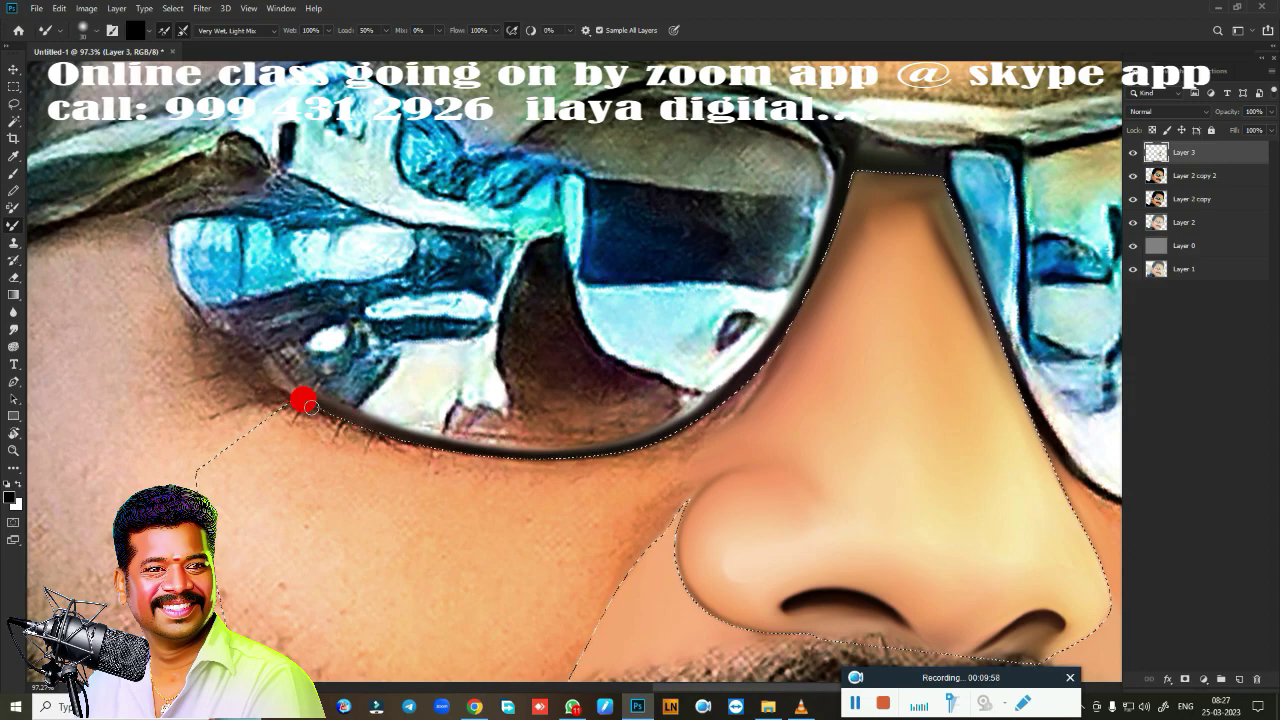
{"action": "scroll", "coordinate": [630, 404], "scroll_direction": "right", "scroll_amount": 3}
{"action": "scroll", "coordinate": [618, 300], "scroll_direction": "up", "scroll_amount": 2}
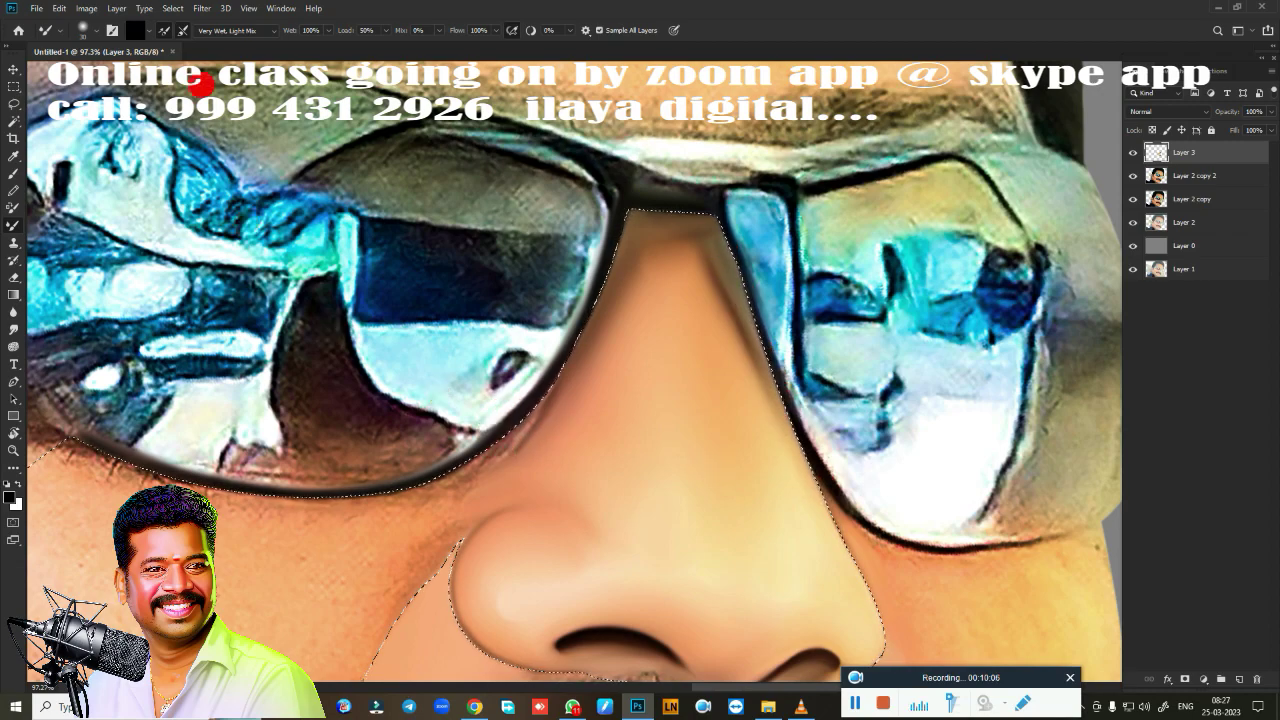
Smudge the left cheek skin inside the selection at 80% strength, using 175–250 brush sizes
{"action": "key", "text": "r"}
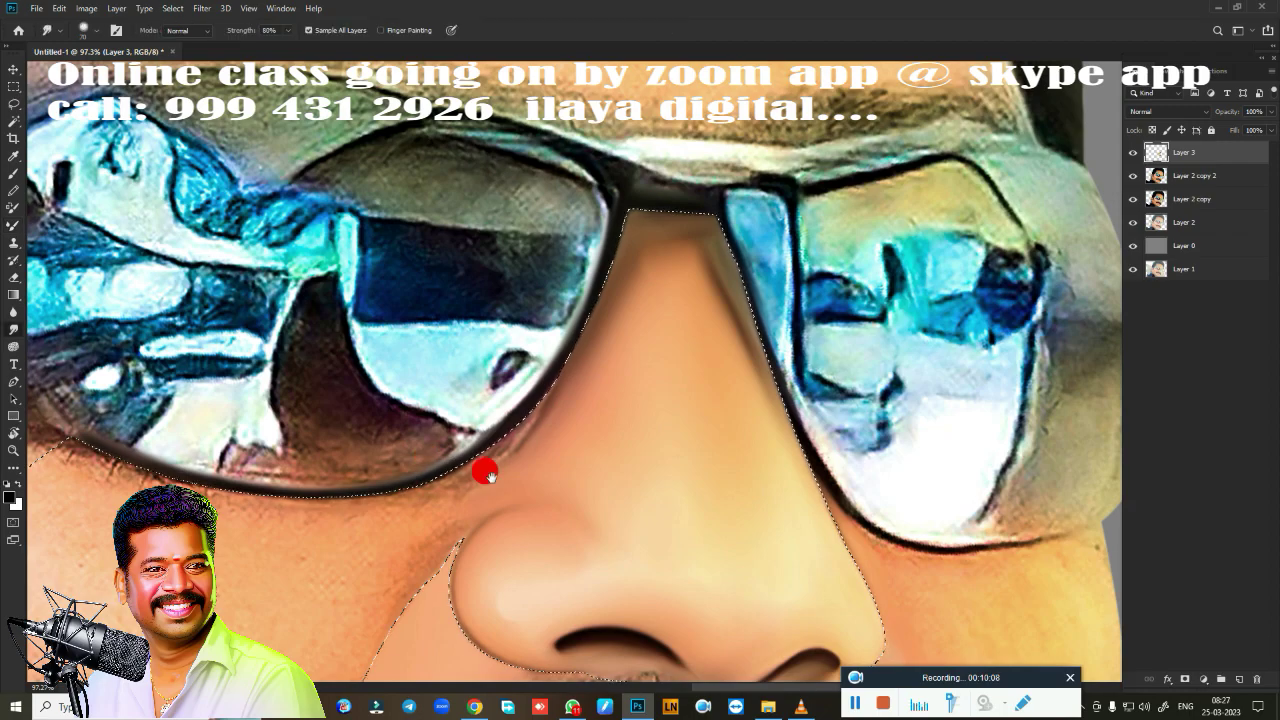
{"action": "mouse_move", "coordinate": [486, 466]}
{"action": "left_mouse_down"}
{"action": "mouse_move", "coordinate": [608, 360]}
{"action": "mouse_move", "coordinate": [564, 354]}
{"action": "left_mouse_up"}
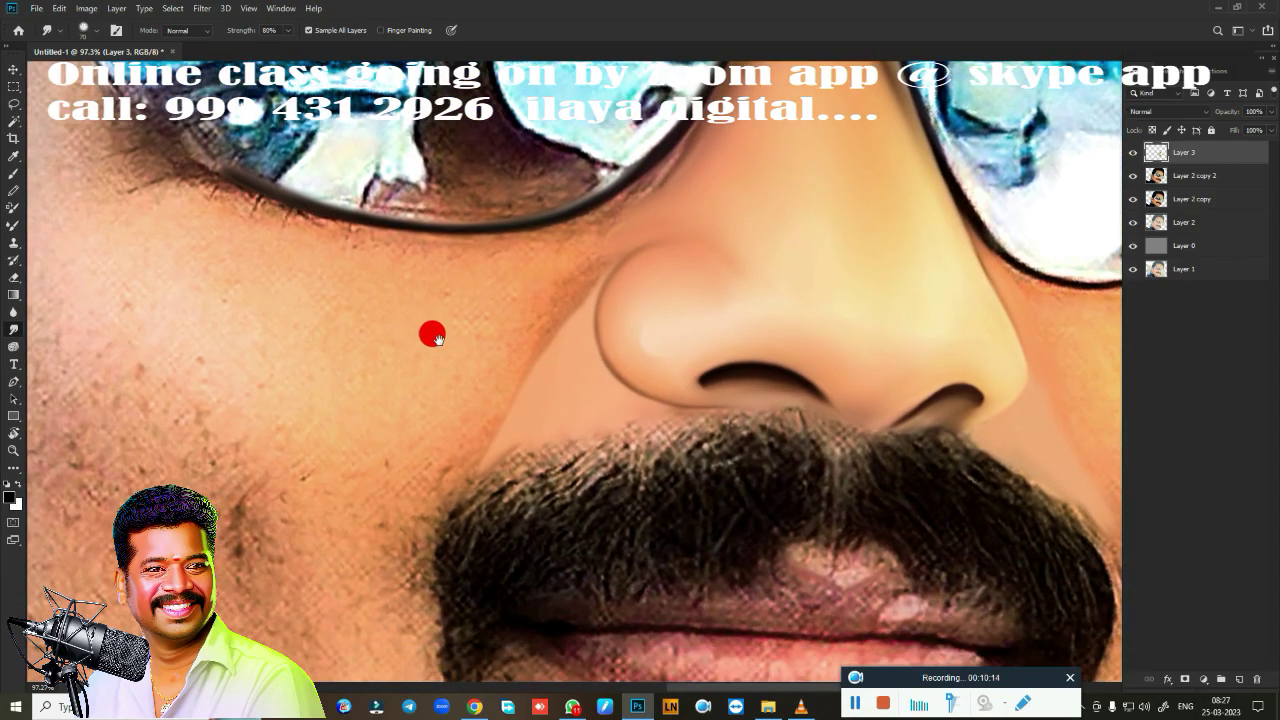
{"action": "left_click_drag", "start_coordinate": [370, 434], "coordinate": [431, 331]}
{"action": "scroll", "coordinate": [490, 362], "scroll_direction": "up", "scroll_amount": 3}
{"action": "scroll", "coordinate": [505, 360], "scroll_direction": "down", "scroll_amount": 2}
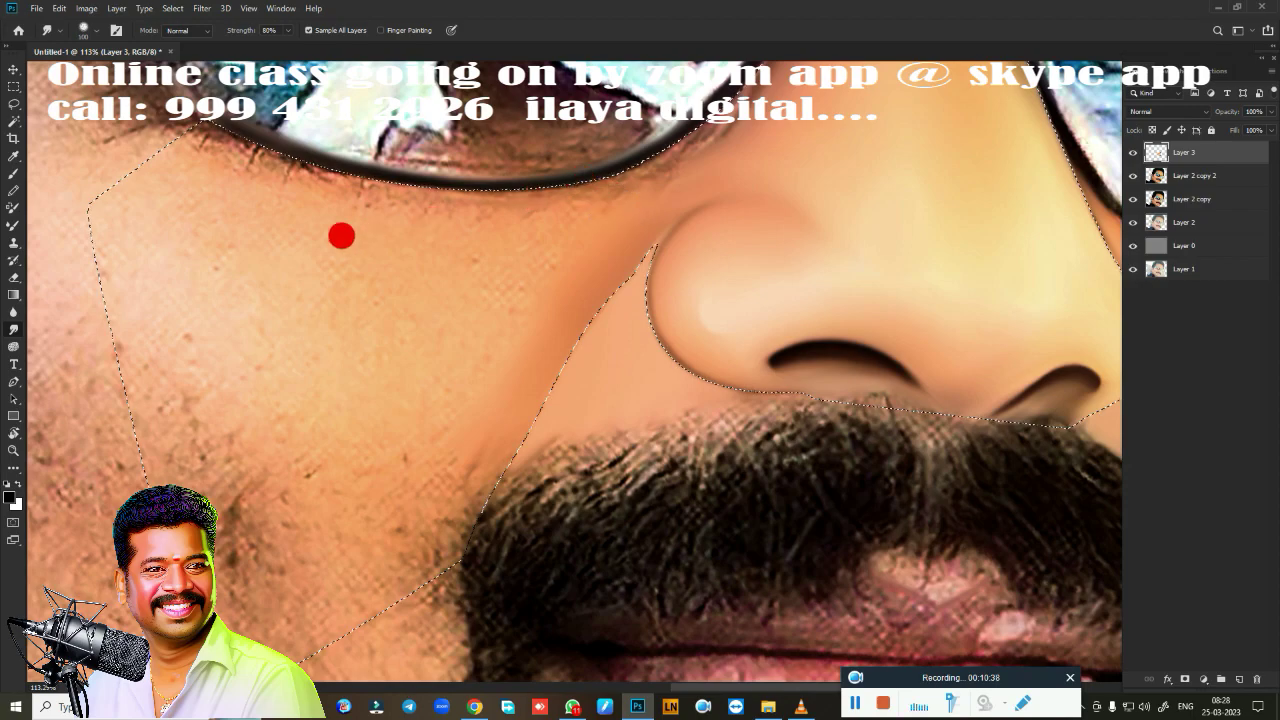
{"action": "key", "text": "bracketleft"}
{"action": "key", "text": "bracketleft"}
{"action": "key", "text": "bracketleft"}
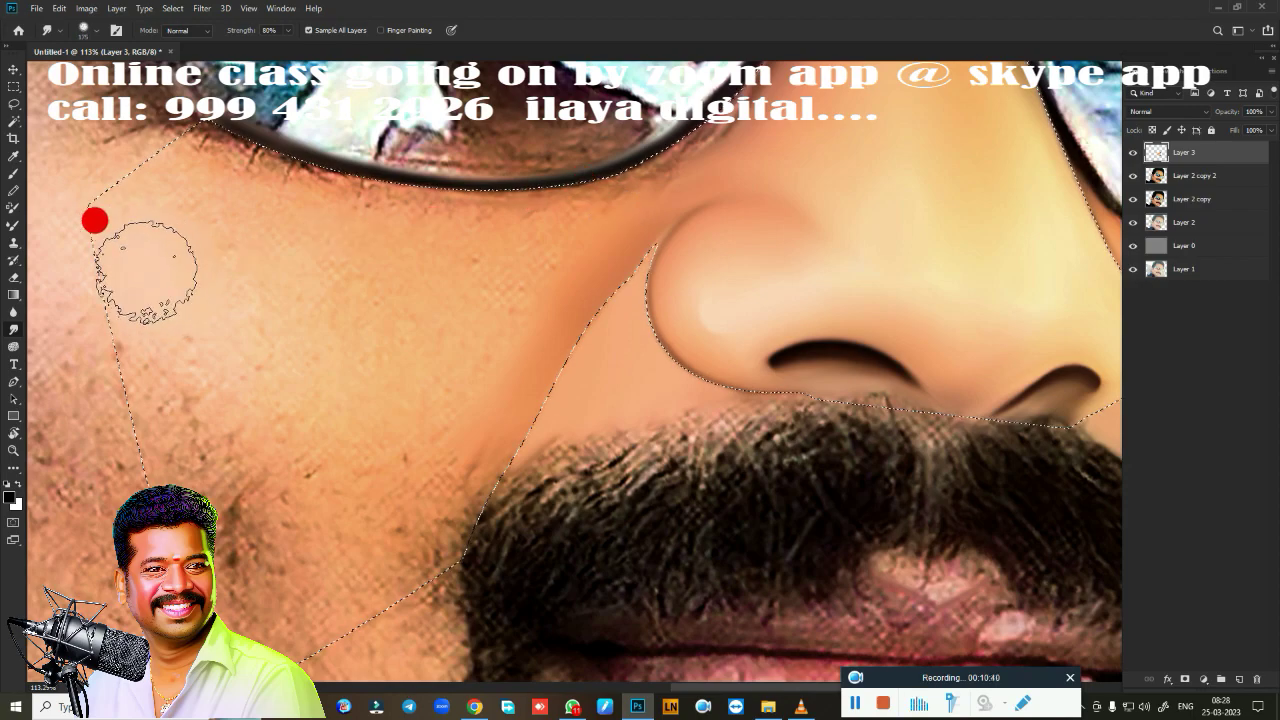
{"action": "key", "text": "bracketright"}
{"action": "key", "text": "bracketright"}
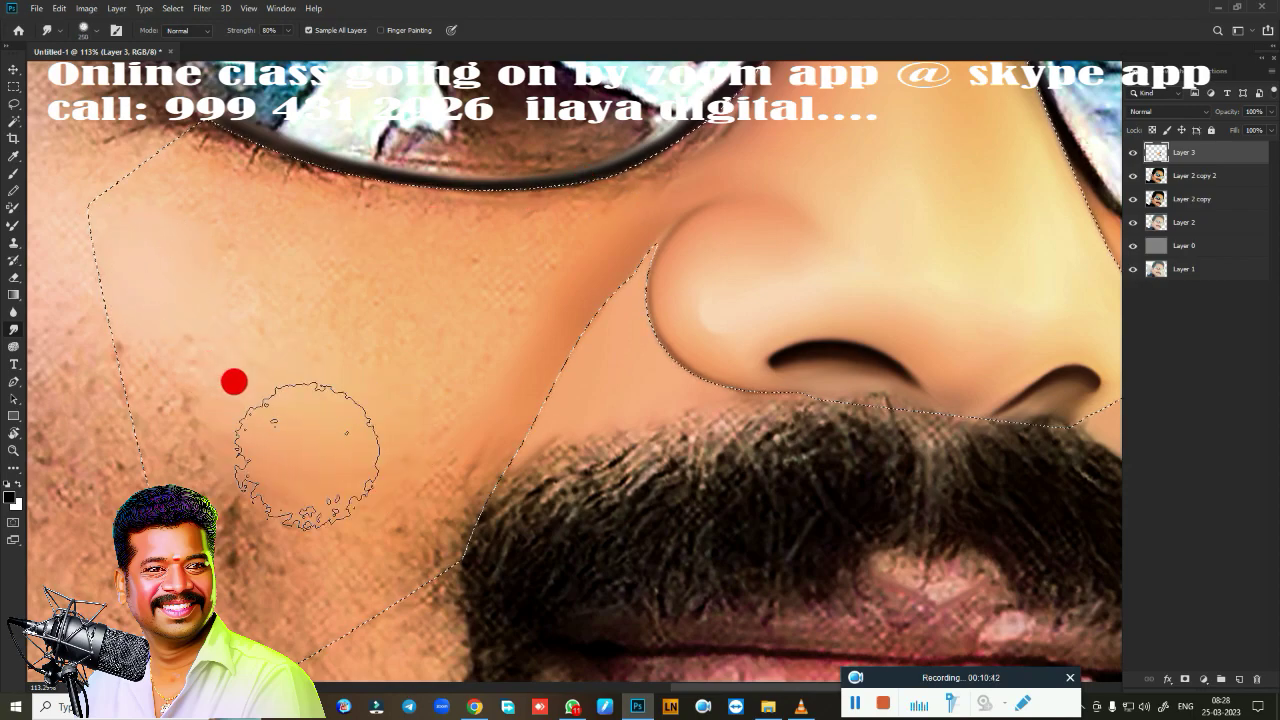
{"action": "left_click_drag", "start_coordinate": [234, 381], "coordinate": [289, 489]}
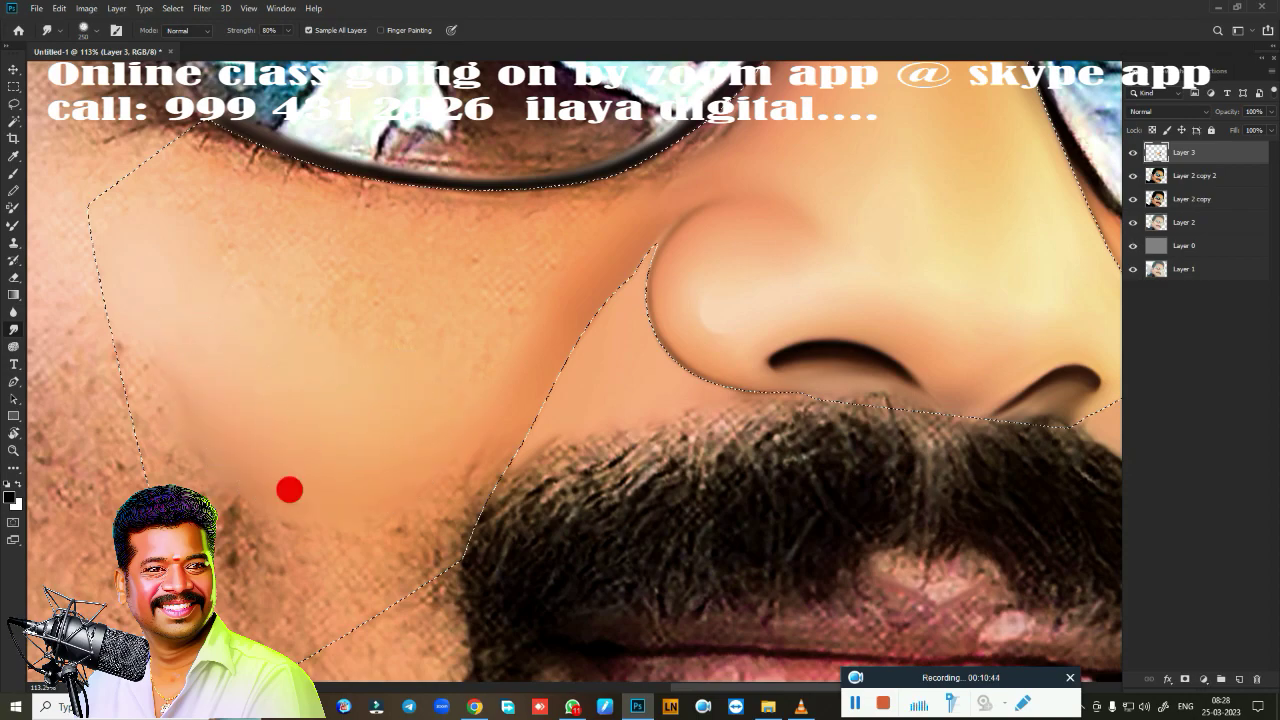
{"action": "key", "text": "bracketleft"}
{"action": "key", "text": "bracketleft"}
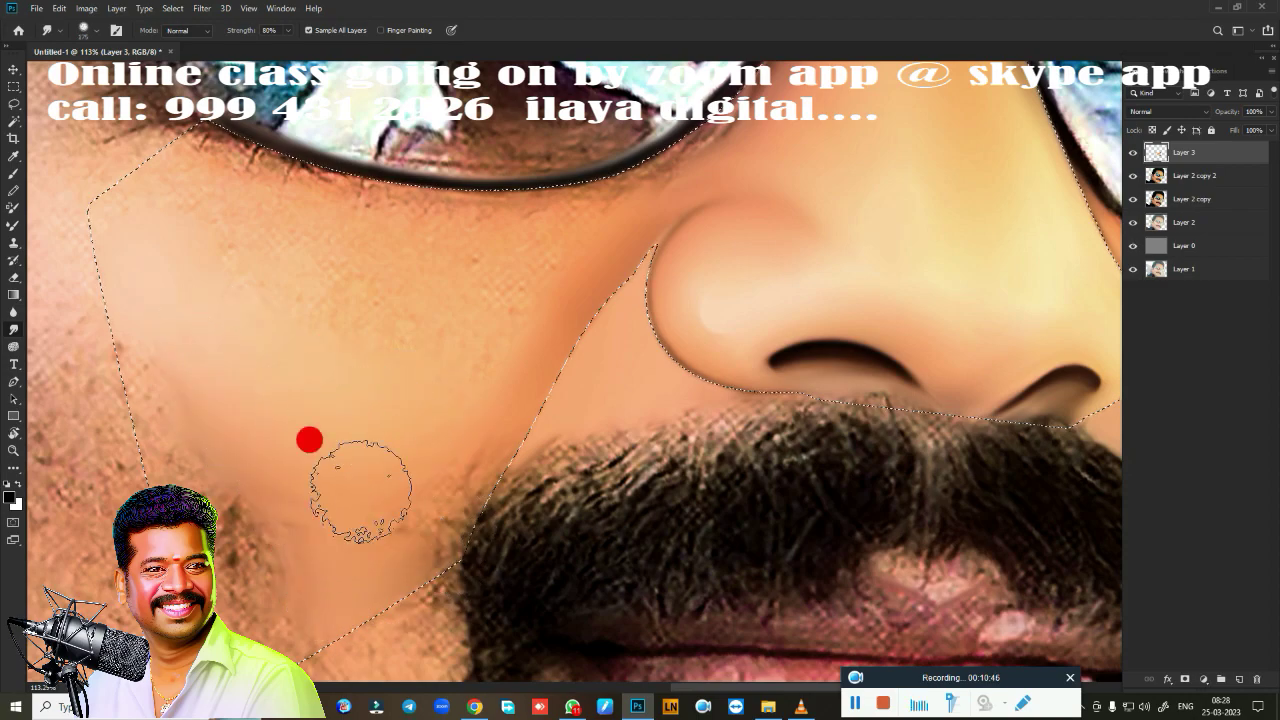
{"action": "left_click_drag", "start_coordinate": [309, 439], "coordinate": [364, 416]}
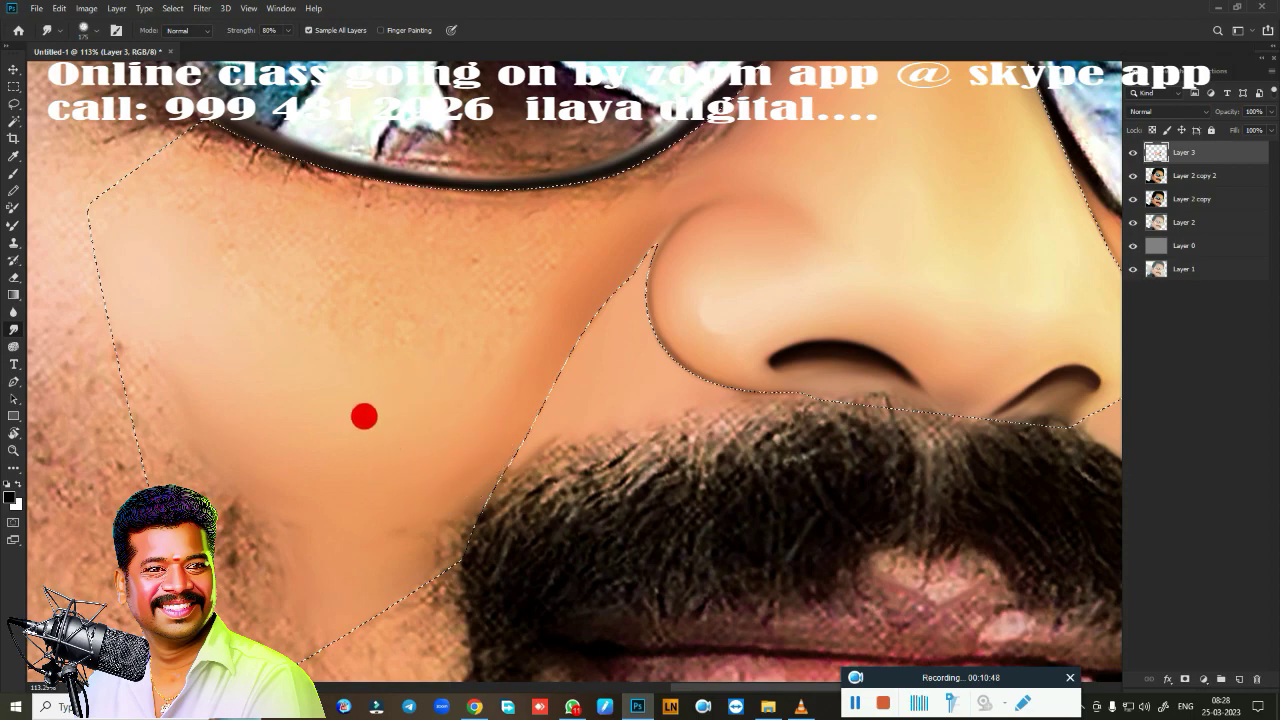
Soften and reshape the lower edge of the left glasses rim with a smaller brush
{"action": "key", "text": "bracketright"}
{"action": "key", "text": "bracketright"}
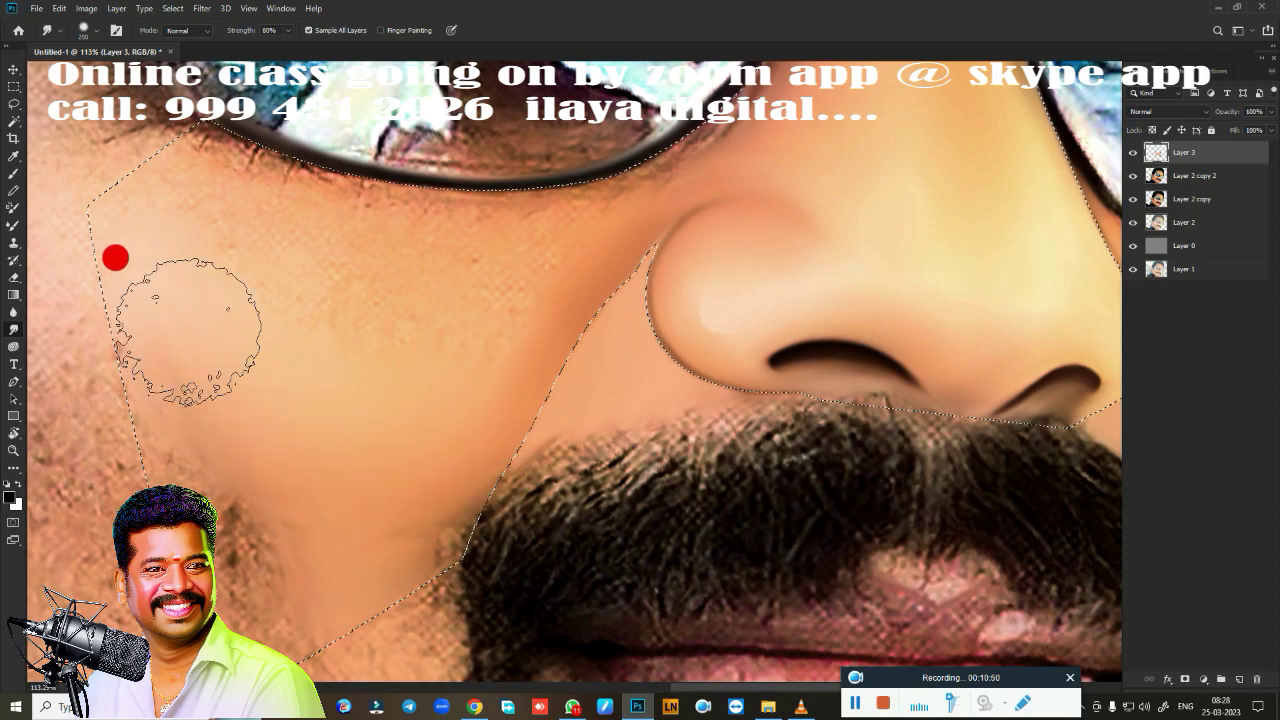
{"action": "key", "text": "bracketleft"}
{"action": "key", "text": "bracketleft"}
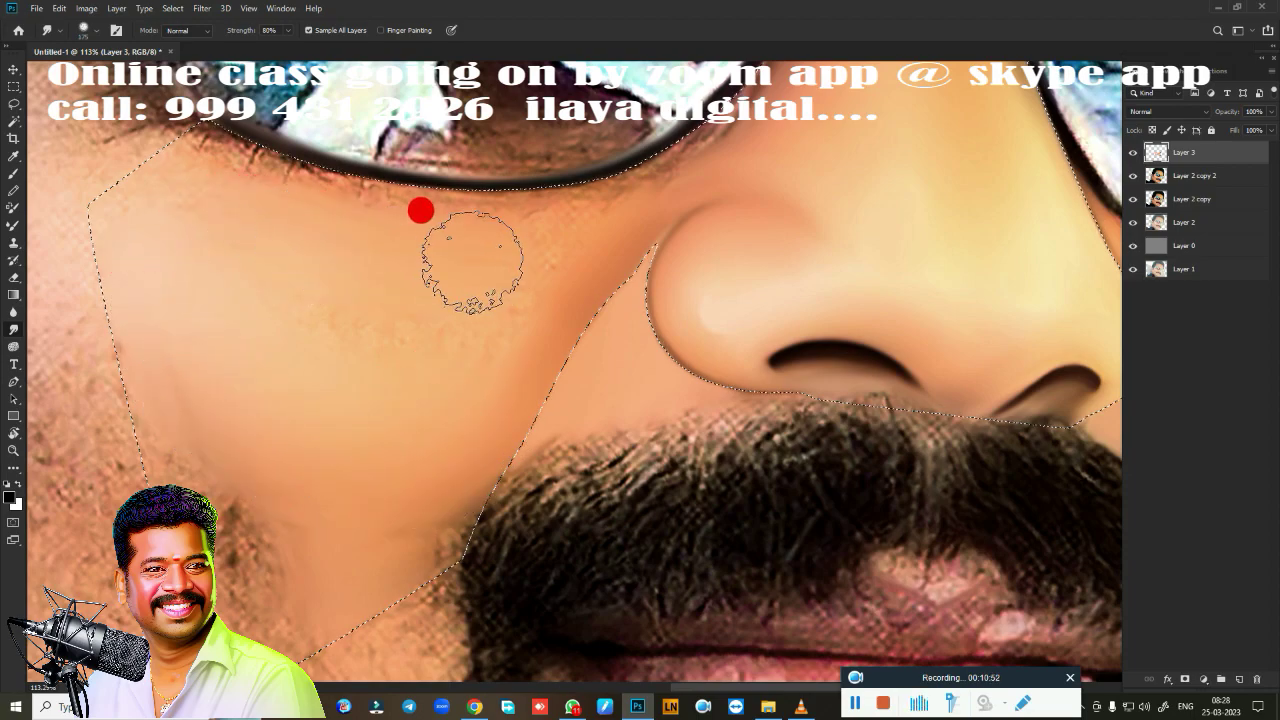
{"action": "mouse_move", "coordinate": [471, 262]}
{"action": "left_mouse_down"}
{"action": "mouse_move", "coordinate": [295, 187]}
{"action": "mouse_move", "coordinate": [318, 263]}
{"action": "mouse_move", "coordinate": [186, 172]}
{"action": "left_mouse_up"}
{"action": "key", "text": "bracketright"}
{"action": "left_click_drag", "start_coordinate": [278, 295], "coordinate": [355, 331]}
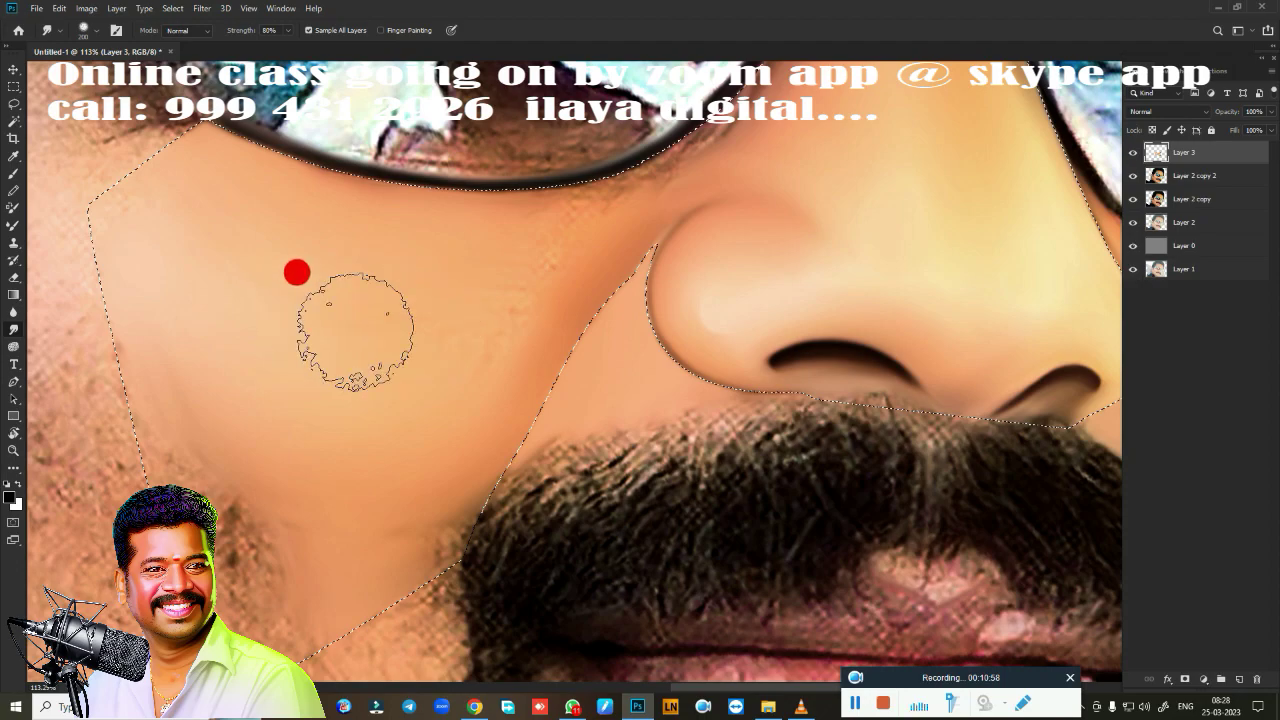
{"action": "key", "text": "bracketleft"}
{"action": "key", "text": "bracketleft"}
{"action": "key", "text": "bracketleft"}
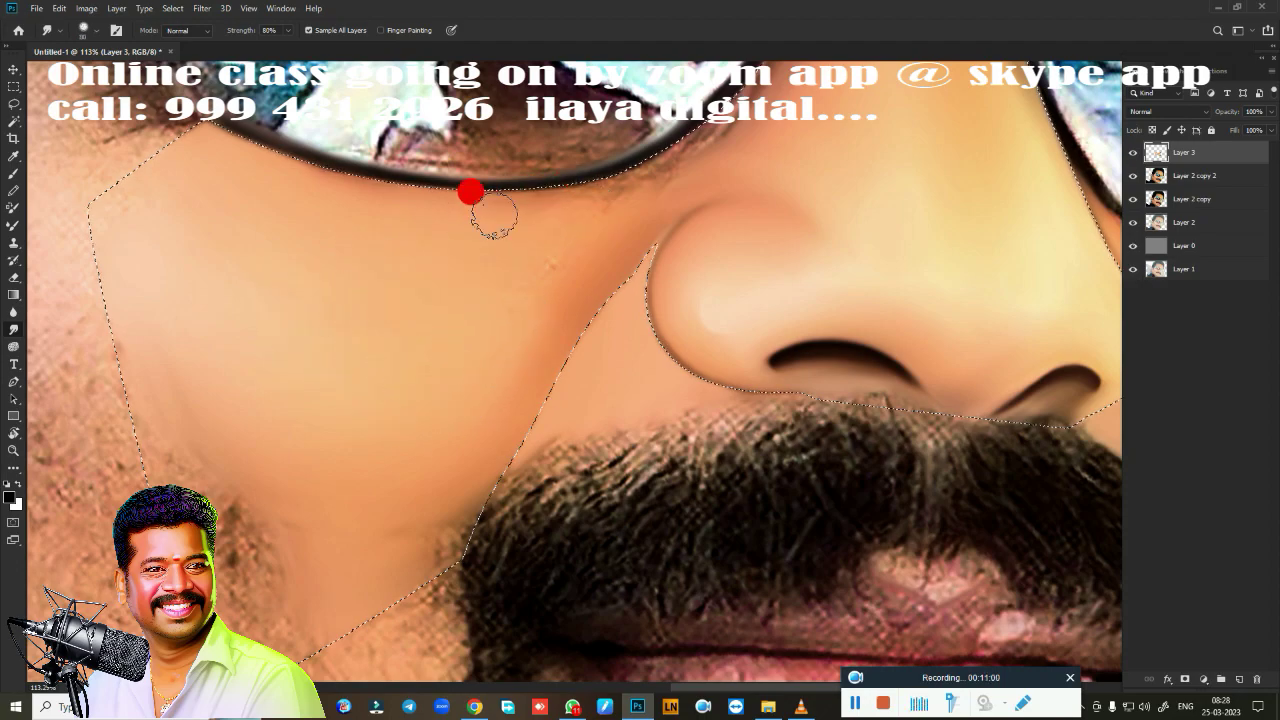
{"action": "mouse_move", "coordinate": [494, 214]}
{"action": "left_mouse_down"}
{"action": "mouse_move", "coordinate": [604, 171]}
{"action": "mouse_move", "coordinate": [593, 202]}
{"action": "mouse_move", "coordinate": [650, 159]}
{"action": "mouse_move", "coordinate": [633, 203]}
{"action": "mouse_move", "coordinate": [652, 187]}
{"action": "left_mouse_up"}
{"action": "mouse_move", "coordinate": [742, 147]}
{"action": "left_mouse_down"}
{"action": "mouse_move", "coordinate": [767, 171]}
{"action": "mouse_move", "coordinate": [490, 308]}
{"action": "mouse_move", "coordinate": [594, 229]}
{"action": "mouse_move", "coordinate": [500, 367]}
{"action": "mouse_move", "coordinate": [715, 158]}
{"action": "mouse_move", "coordinate": [686, 168]}
{"action": "left_mouse_up"}
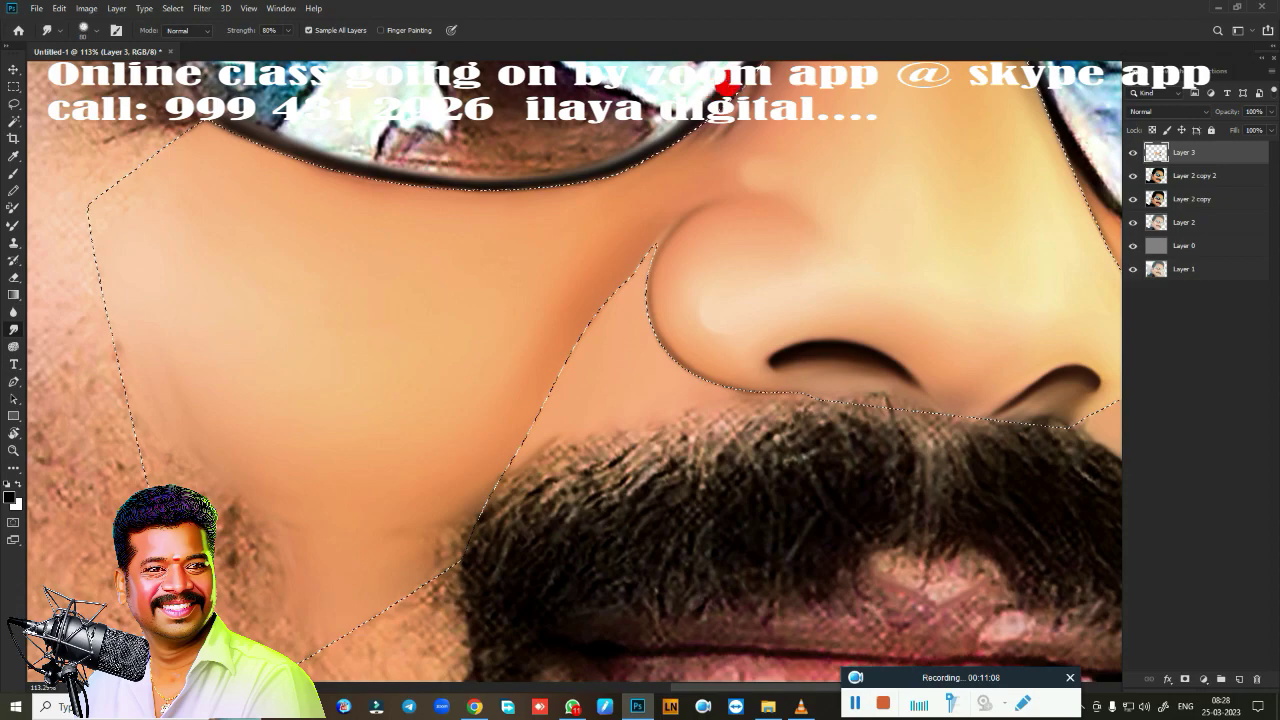
{"action": "left_click_drag", "start_coordinate": [703, 85], "coordinate": [543, 320]}
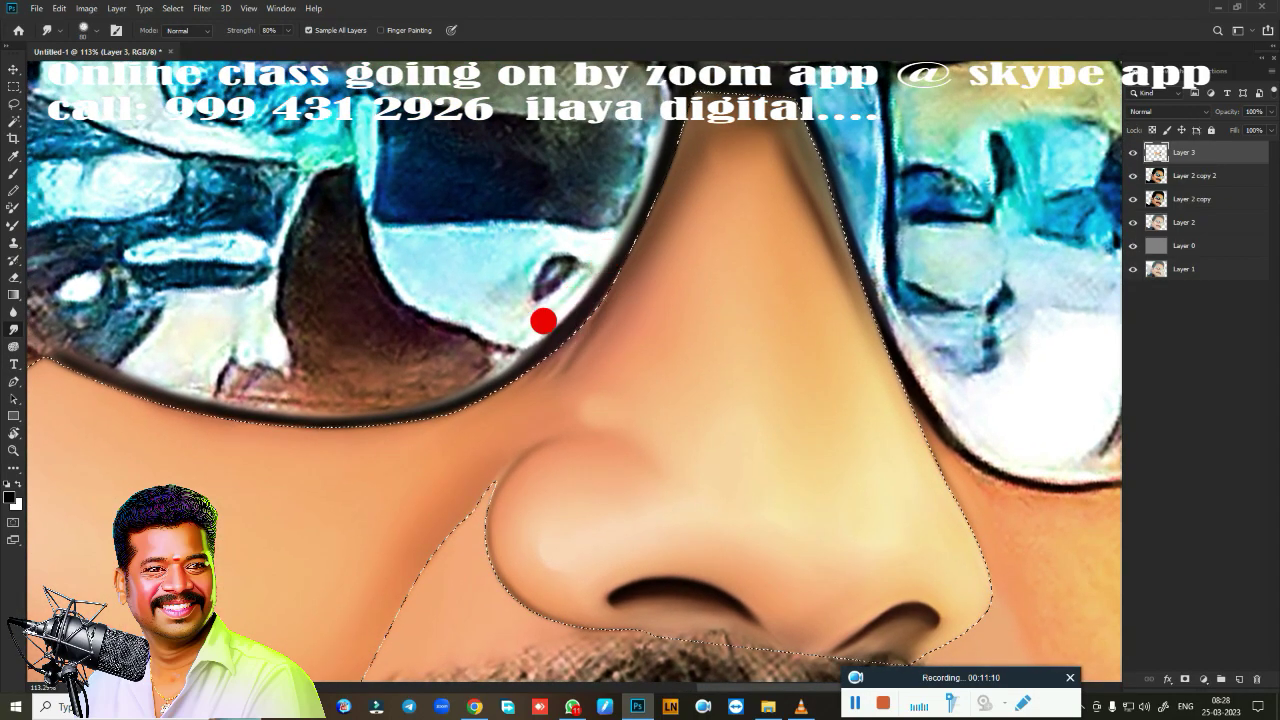
Smudge the cheek along the glasses rim and selection edge down to the moustache
{"action": "left_click_drag", "start_coordinate": [573, 278], "coordinate": [603, 297]}
{"action": "mouse_move", "coordinate": [567, 338]}
{"action": "left_mouse_down"}
{"action": "mouse_move", "coordinate": [546, 362]}
{"action": "mouse_move", "coordinate": [571, 355]}
{"action": "mouse_move", "coordinate": [598, 388]}
{"action": "left_mouse_up"}
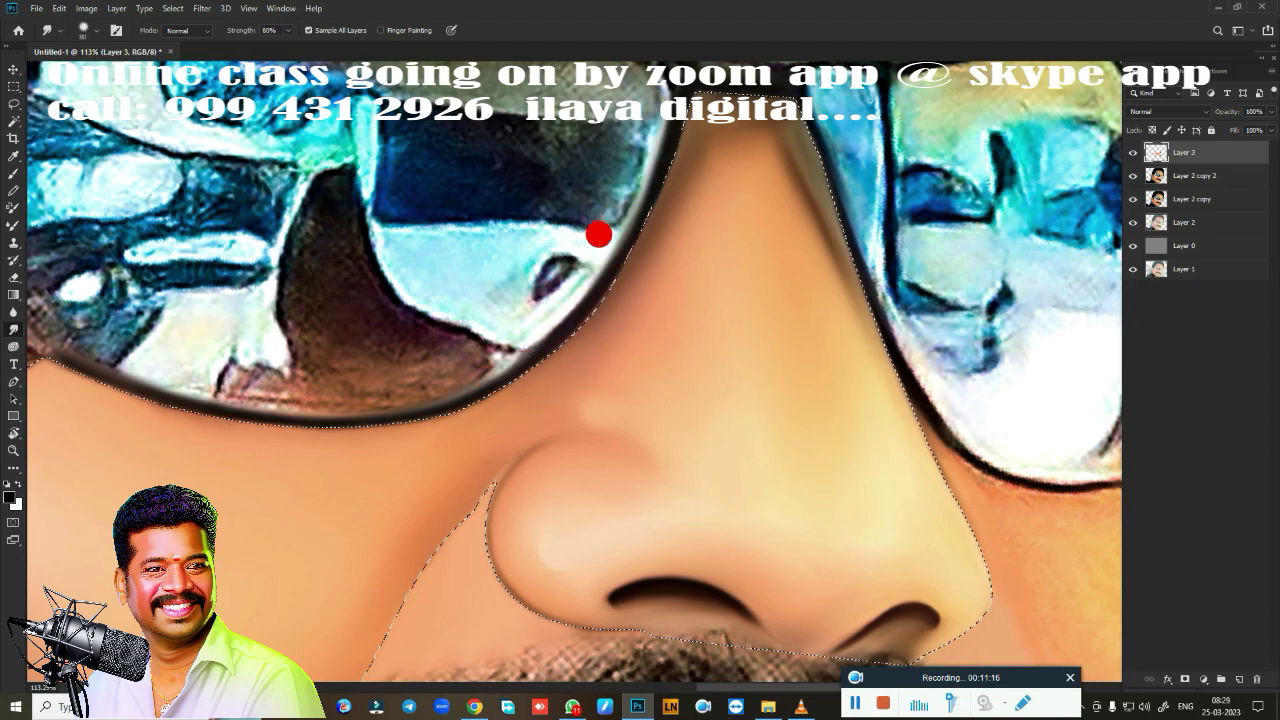
{"action": "mouse_move", "coordinate": [598, 234]}
{"action": "left_mouse_down"}
{"action": "mouse_move", "coordinate": [690, 92]}
{"action": "mouse_move", "coordinate": [477, 354]}
{"action": "mouse_move", "coordinate": [779, 144]}
{"action": "left_mouse_up"}
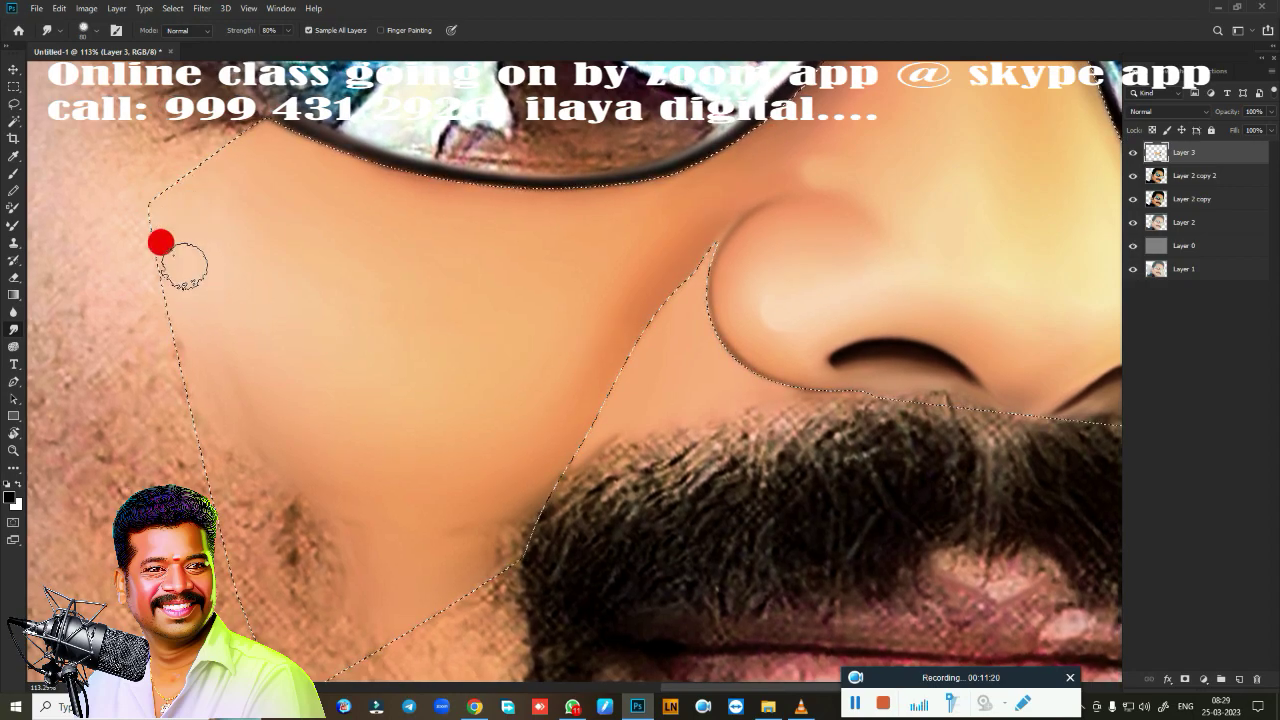
{"action": "mouse_move", "coordinate": [160, 242]}
{"action": "left_mouse_down"}
{"action": "mouse_move", "coordinate": [129, 183]}
{"action": "mouse_move", "coordinate": [183, 177]}
{"action": "mouse_move", "coordinate": [149, 289]}
{"action": "mouse_move", "coordinate": [103, 140]}
{"action": "left_mouse_up"}
{"action": "mouse_move", "coordinate": [543, 437]}
{"action": "left_mouse_down"}
{"action": "mouse_move", "coordinate": [493, 237]}
{"action": "mouse_move", "coordinate": [497, 250]}
{"action": "left_mouse_up"}
{"action": "mouse_move", "coordinate": [389, 317]}
{"action": "left_mouse_down"}
{"action": "mouse_move", "coordinate": [470, 315]}
{"action": "mouse_move", "coordinate": [485, 280]}
{"action": "mouse_move", "coordinate": [363, 331]}
{"action": "mouse_move", "coordinate": [289, 309]}
{"action": "mouse_move", "coordinate": [361, 328]}
{"action": "mouse_move", "coordinate": [426, 320]}
{"action": "mouse_move", "coordinate": [417, 340]}
{"action": "mouse_move", "coordinate": [449, 380]}
{"action": "mouse_move", "coordinate": [446, 355]}
{"action": "mouse_move", "coordinate": [419, 394]}
{"action": "mouse_move", "coordinate": [471, 299]}
{"action": "mouse_move", "coordinate": [353, 333]}
{"action": "mouse_move", "coordinate": [217, 260]}
{"action": "mouse_move", "coordinate": [140, 197]}
{"action": "mouse_move", "coordinate": [281, 287]}
{"action": "mouse_move", "coordinate": [397, 286]}
{"action": "mouse_move", "coordinate": [177, 189]}
{"action": "mouse_move", "coordinate": [343, 289]}
{"action": "mouse_move", "coordinate": [402, 295]}
{"action": "mouse_move", "coordinate": [293, 315]}
{"action": "left_mouse_up"}
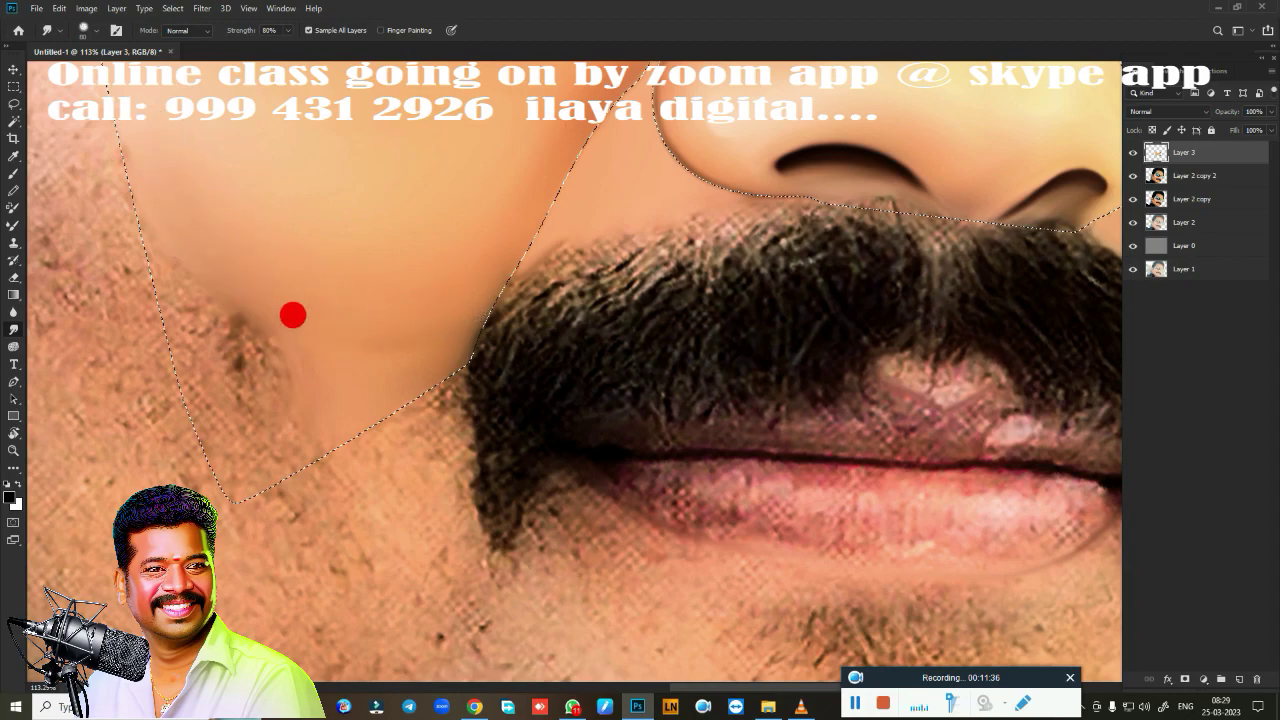
{"action": "scroll", "coordinate": [391, 369], "scroll_direction": "down", "scroll_amount": 3}
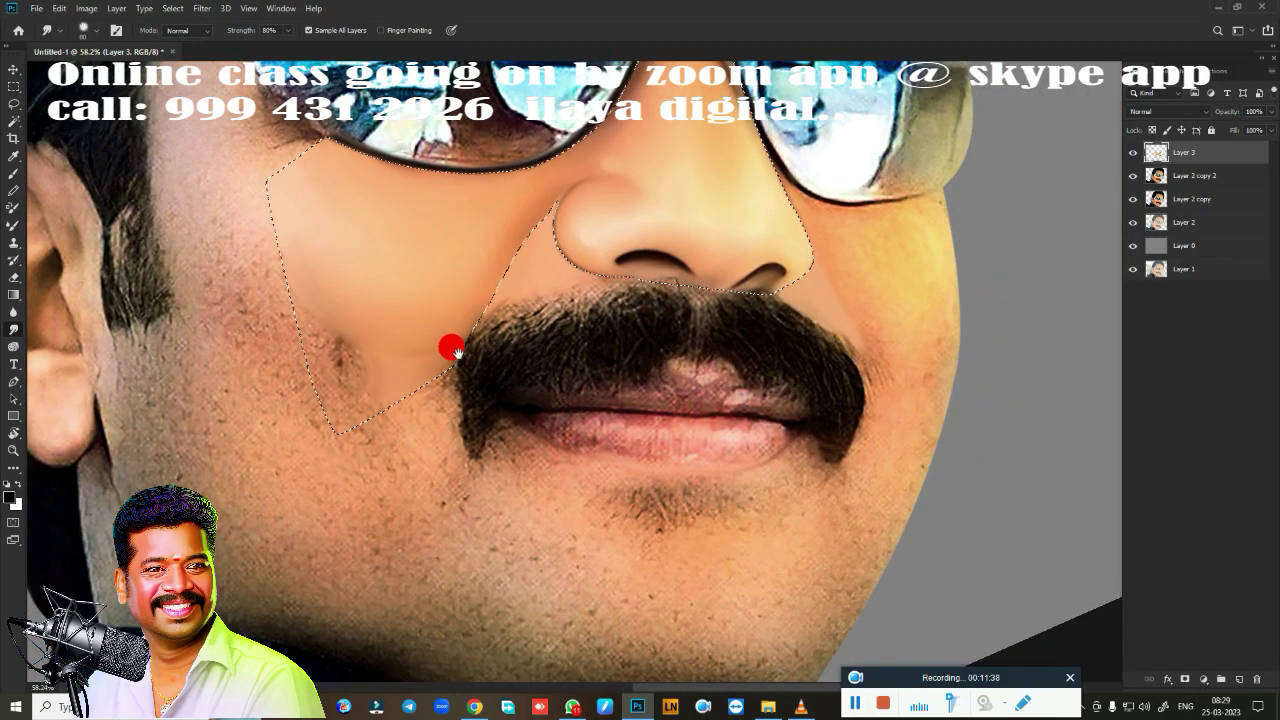
{"action": "scroll", "coordinate": [455, 350], "scroll_direction": "down", "scroll_amount": 2}
At 184% zoom, smudge the nose outline and the skin beside the nostril smooth
{"action": "scroll", "coordinate": [426, 394], "scroll_direction": "down", "scroll_amount": 3}
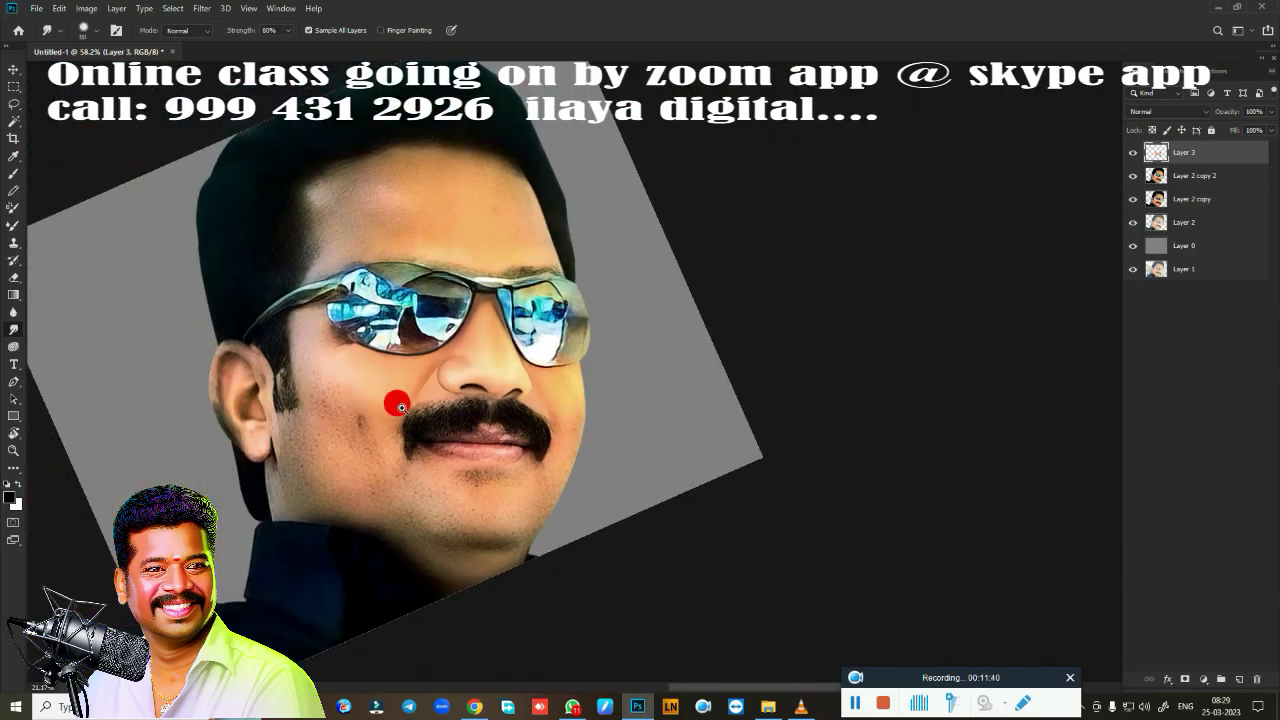
{"action": "left_click_drag", "start_coordinate": [401, 407], "coordinate": [447, 484]}
{"action": "mouse_move", "coordinate": [405, 407]}
{"action": "left_mouse_down"}
{"action": "mouse_move", "coordinate": [612, 478]}
{"action": "mouse_move", "coordinate": [524, 381]}
{"action": "left_mouse_up"}
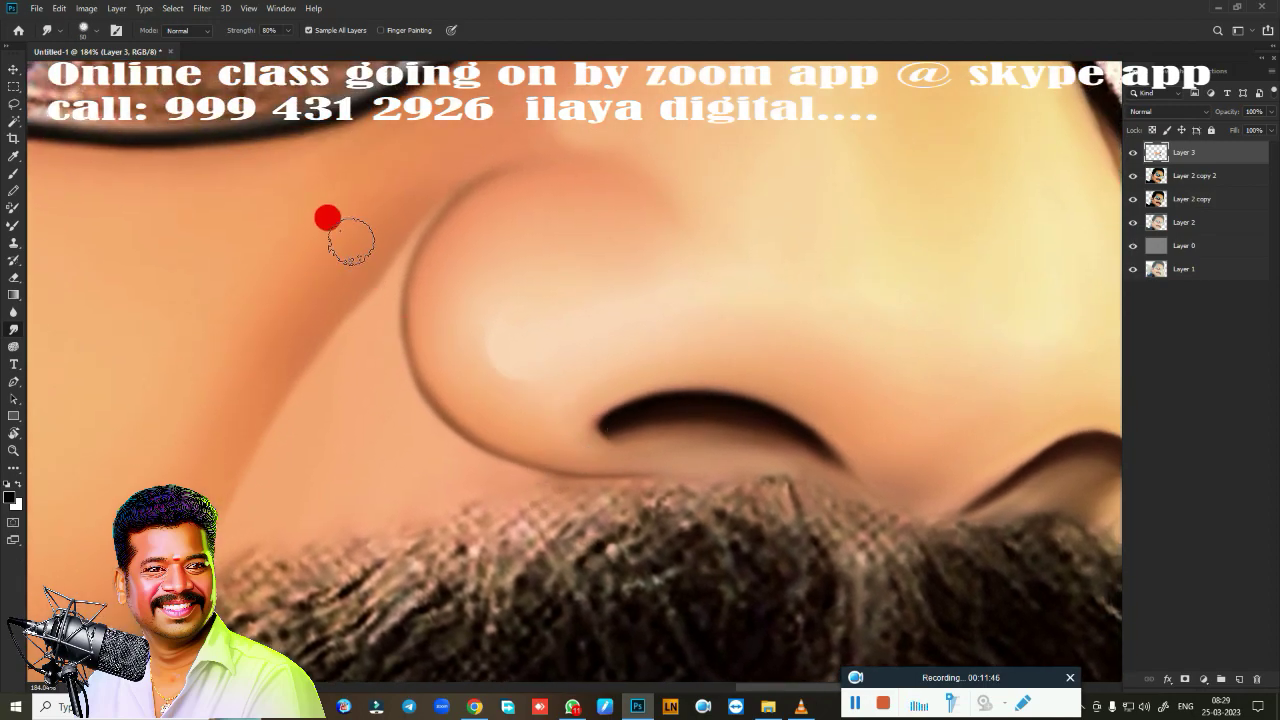
{"action": "mouse_move", "coordinate": [350, 240]}
{"action": "left_mouse_down"}
{"action": "mouse_move", "coordinate": [400, 186]}
{"action": "mouse_move", "coordinate": [369, 226]}
{"action": "mouse_move", "coordinate": [454, 157]}
{"action": "mouse_move", "coordinate": [337, 283]}
{"action": "mouse_move", "coordinate": [374, 226]}
{"action": "mouse_move", "coordinate": [246, 420]}
{"action": "left_mouse_up"}
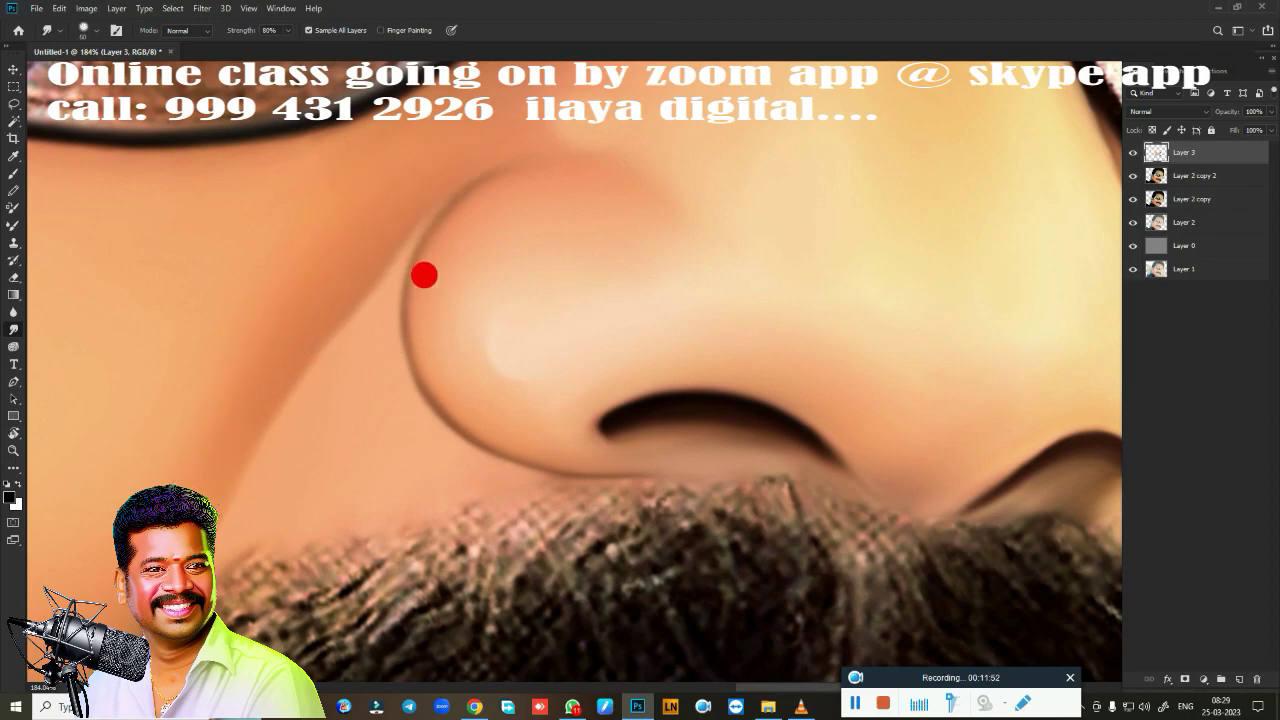
{"action": "mouse_move", "coordinate": [411, 268]}
{"action": "left_mouse_down"}
{"action": "mouse_move", "coordinate": [526, 151]}
{"action": "mouse_move", "coordinate": [506, 143]}
{"action": "mouse_move", "coordinate": [565, 162]}
{"action": "mouse_move", "coordinate": [537, 154]}
{"action": "mouse_move", "coordinate": [443, 189]}
{"action": "mouse_move", "coordinate": [489, 166]}
{"action": "mouse_move", "coordinate": [415, 229]}
{"action": "mouse_move", "coordinate": [417, 351]}
{"action": "mouse_move", "coordinate": [406, 294]}
{"action": "mouse_move", "coordinate": [434, 379]}
{"action": "mouse_move", "coordinate": [517, 429]}
{"action": "mouse_move", "coordinate": [597, 437]}
{"action": "mouse_move", "coordinate": [489, 426]}
{"action": "mouse_move", "coordinate": [520, 429]}
{"action": "mouse_move", "coordinate": [300, 369]}
{"action": "mouse_move", "coordinate": [228, 372]}
{"action": "mouse_move", "coordinate": [104, 562]}
{"action": "left_mouse_up"}
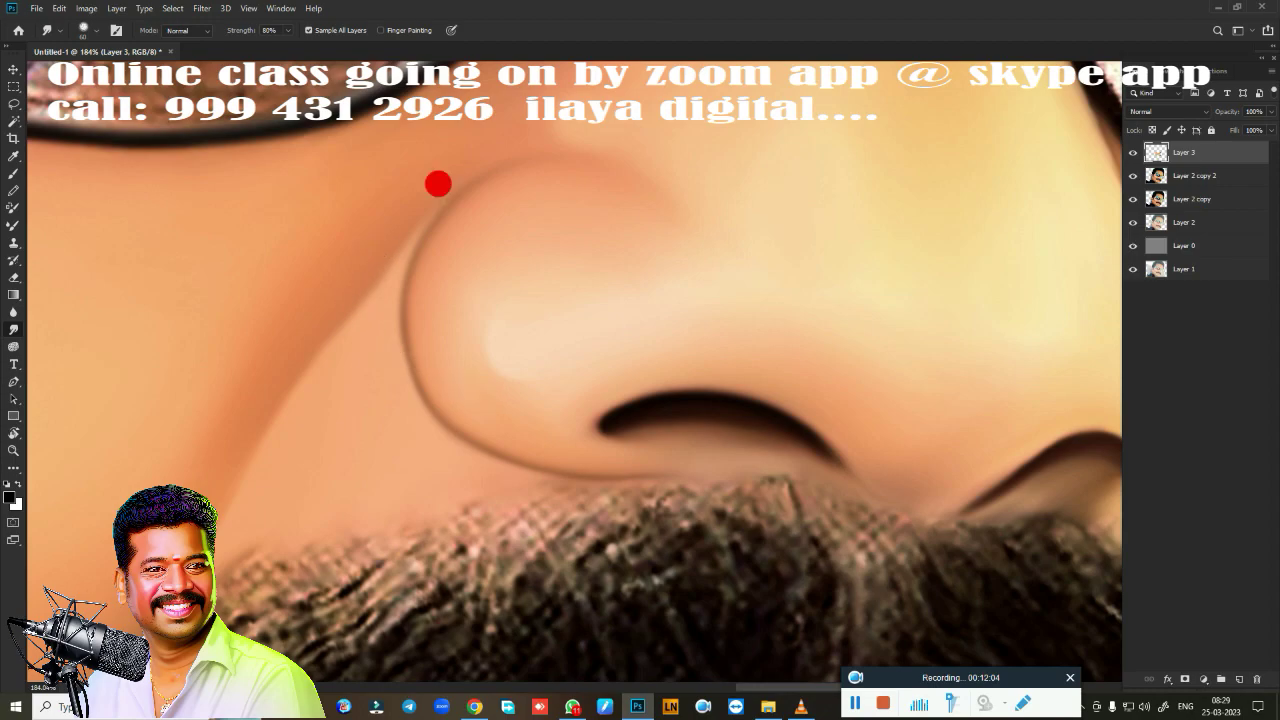
{"action": "mouse_move", "coordinate": [641, 235]}
{"action": "left_mouse_down"}
{"action": "mouse_move", "coordinate": [843, 366]}
{"action": "mouse_move", "coordinate": [283, 423]}
{"action": "mouse_move", "coordinate": [523, 429]}
{"action": "mouse_move", "coordinate": [628, 457]}
{"action": "mouse_move", "coordinate": [820, 251]}
{"action": "mouse_move", "coordinate": [697, 289]}
{"action": "mouse_move", "coordinate": [680, 234]}
{"action": "mouse_move", "coordinate": [718, 210]}
{"action": "mouse_move", "coordinate": [722, 182]}
{"action": "left_mouse_up"}
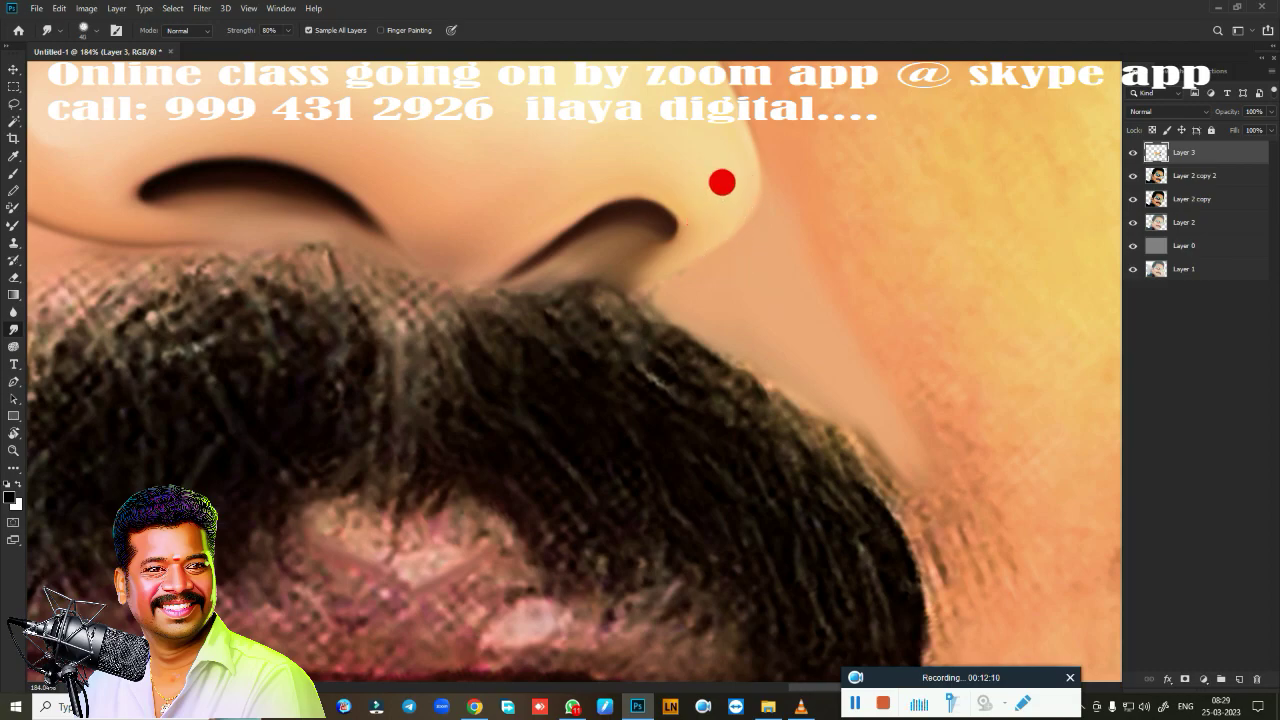
{"action": "mouse_move", "coordinate": [668, 244]}
{"action": "left_mouse_down"}
{"action": "mouse_move", "coordinate": [514, 287]}
{"action": "mouse_move", "coordinate": [424, 267]}
{"action": "left_mouse_up"}
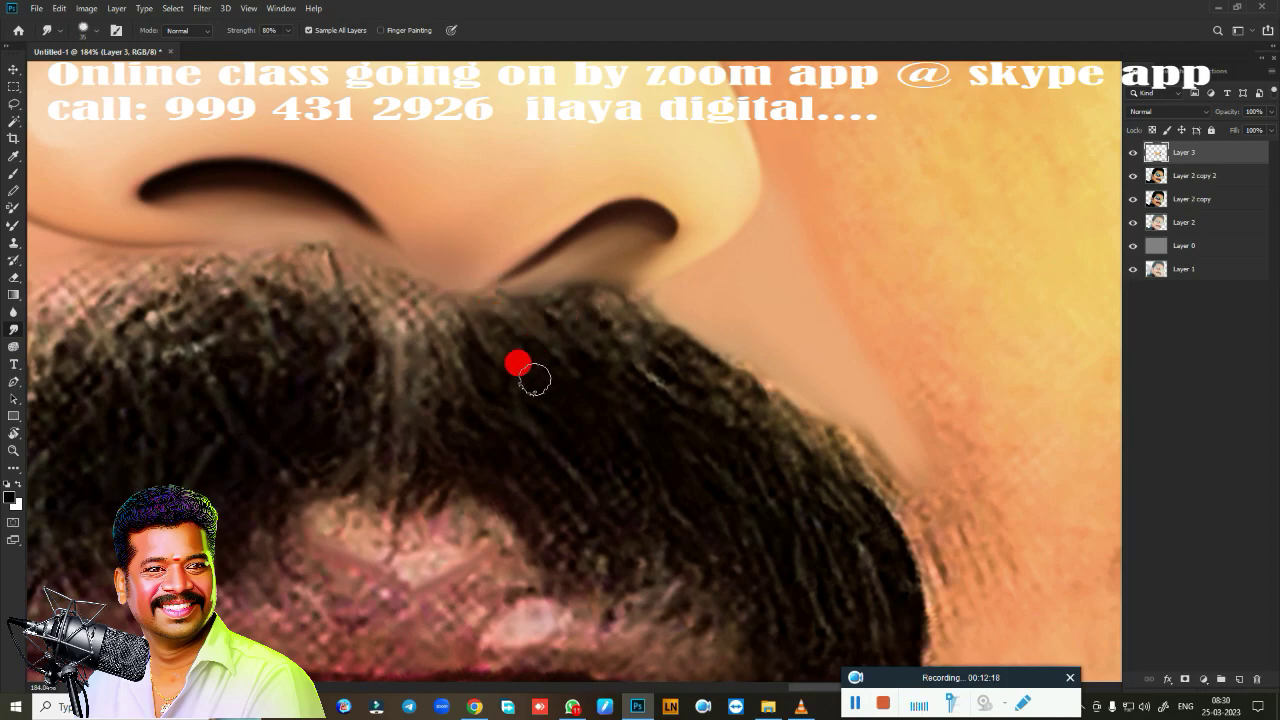
{"action": "scroll", "coordinate": [517, 364], "scroll_direction": "down", "scroll_amount": 4}
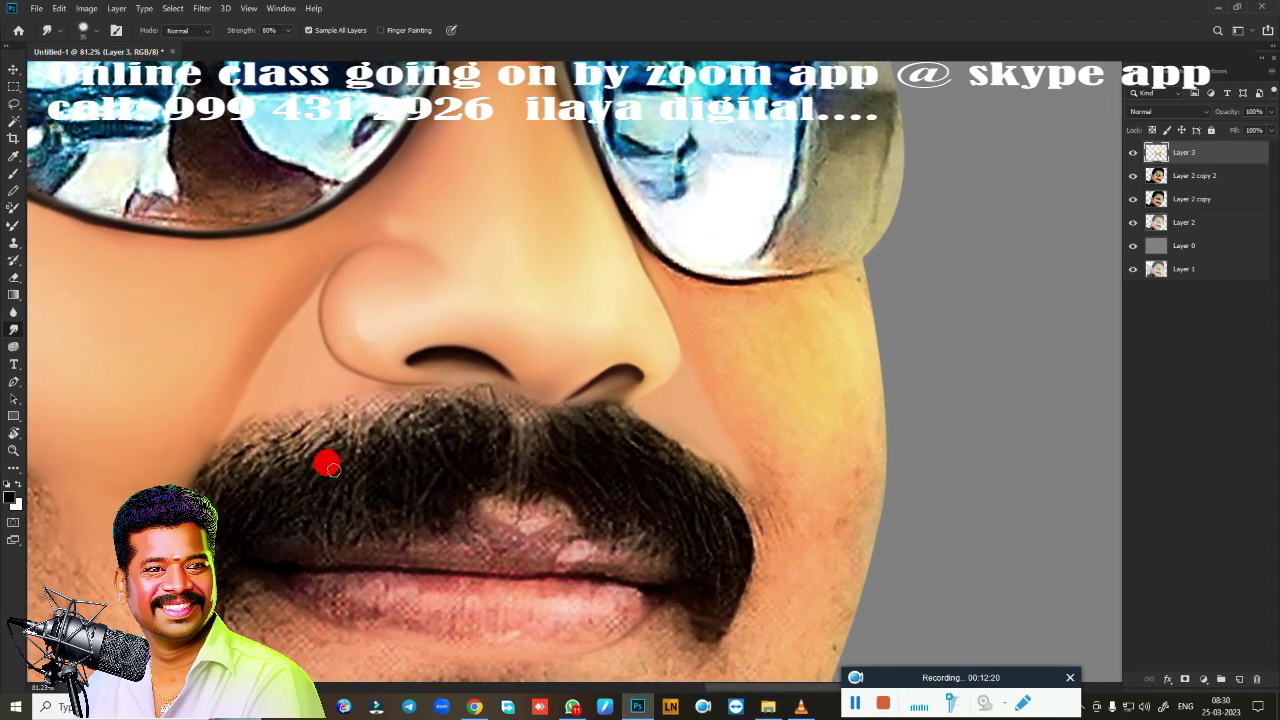
With a smaller eraser, remove stray hairs along the moustache's upper-left and right edges
{"action": "key", "text": "e"}
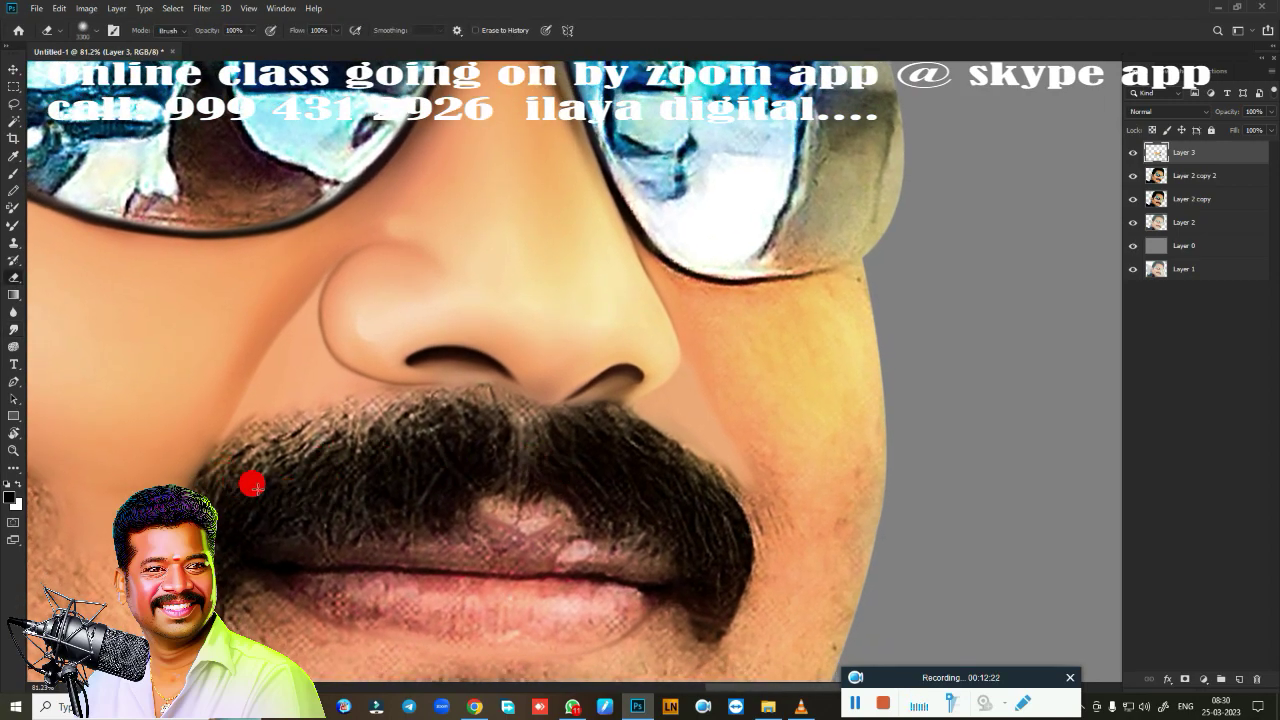
{"action": "key", "text": "bracketleft"}
{"action": "key", "text": "bracketleft"}
{"action": "key", "text": "bracketleft"}
{"action": "key", "text": "bracketleft"}
{"action": "key", "text": "bracketleft"}
{"action": "key", "text": "bracketleft"}
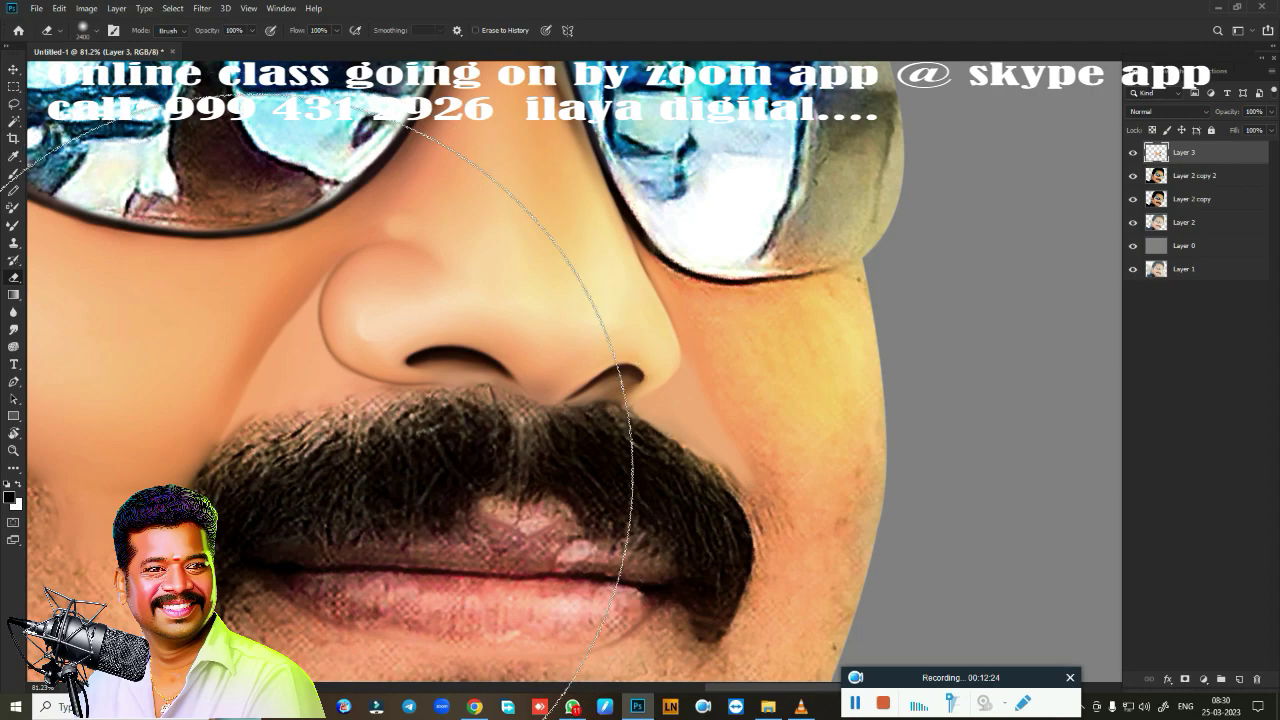
{"action": "key", "text": "bracketleft"}
{"action": "key", "text": "bracketleft"}
{"action": "key", "text": "bracketleft"}
{"action": "key", "text": "bracketleft"}
{"action": "left_click", "coordinate": [216, 408]}
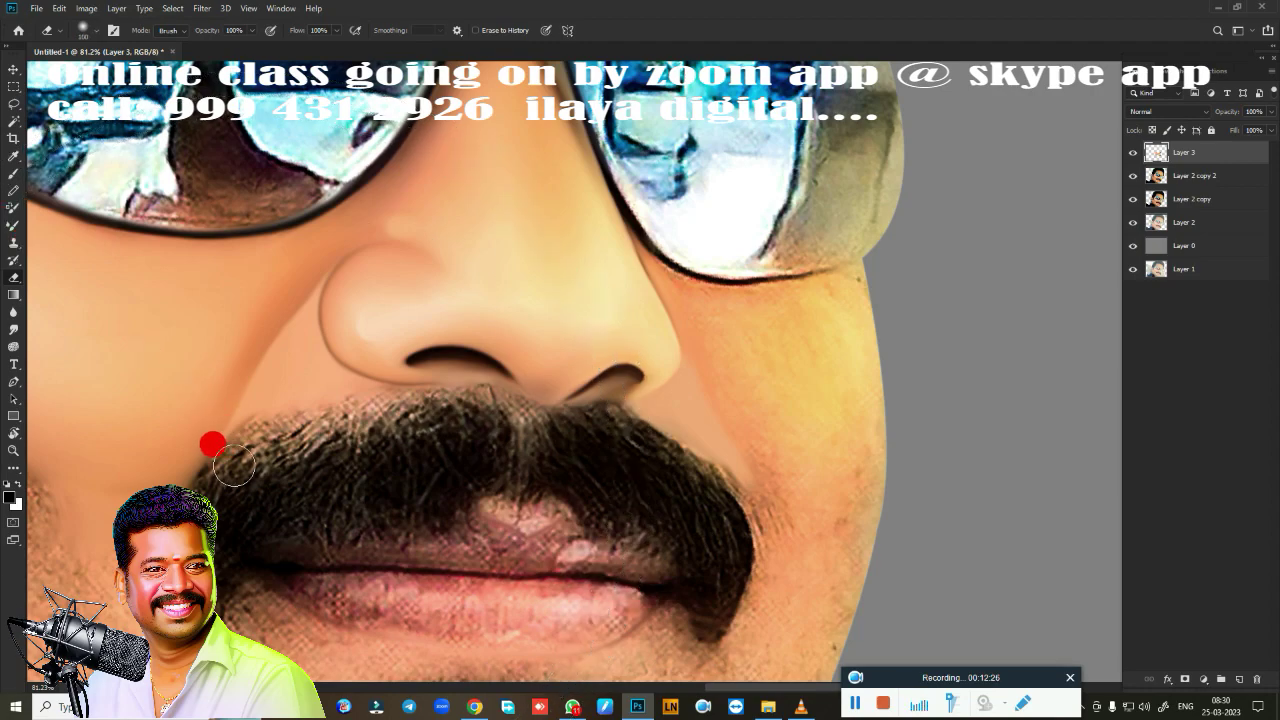
{"action": "left_click_drag", "start_coordinate": [247, 459], "coordinate": [336, 430]}
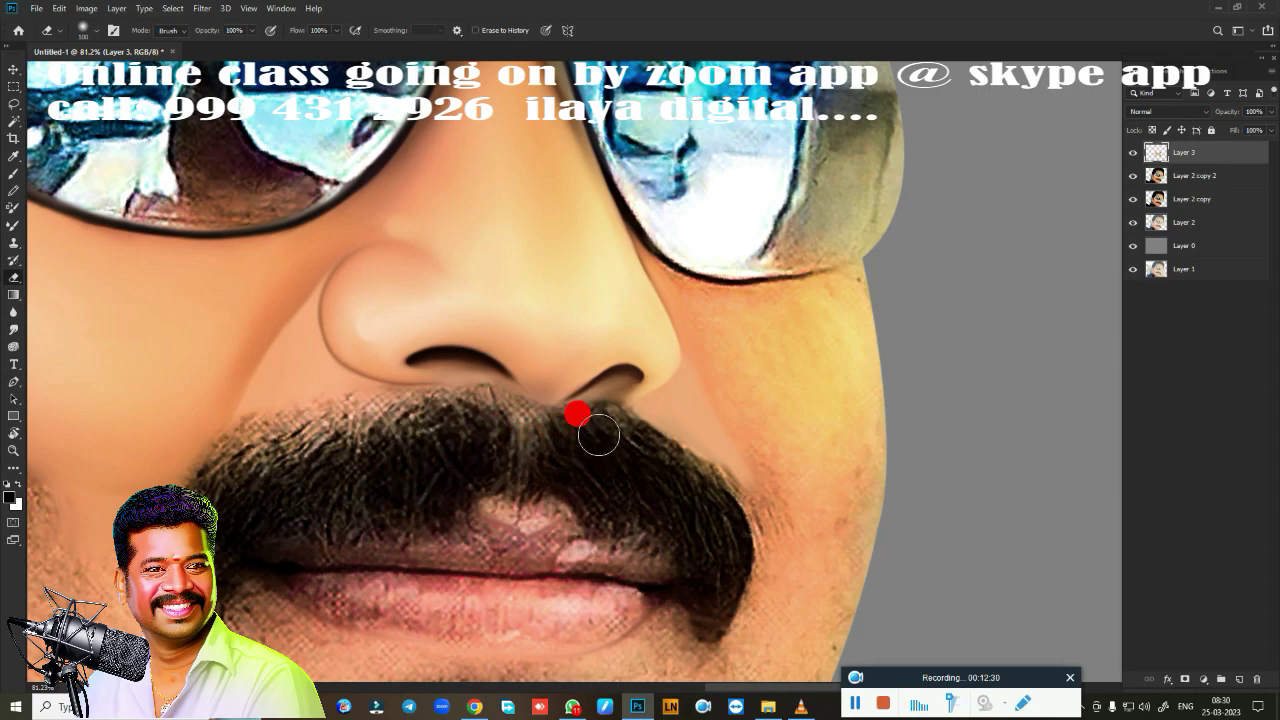
{"action": "left_click_drag", "start_coordinate": [649, 446], "coordinate": [717, 494]}
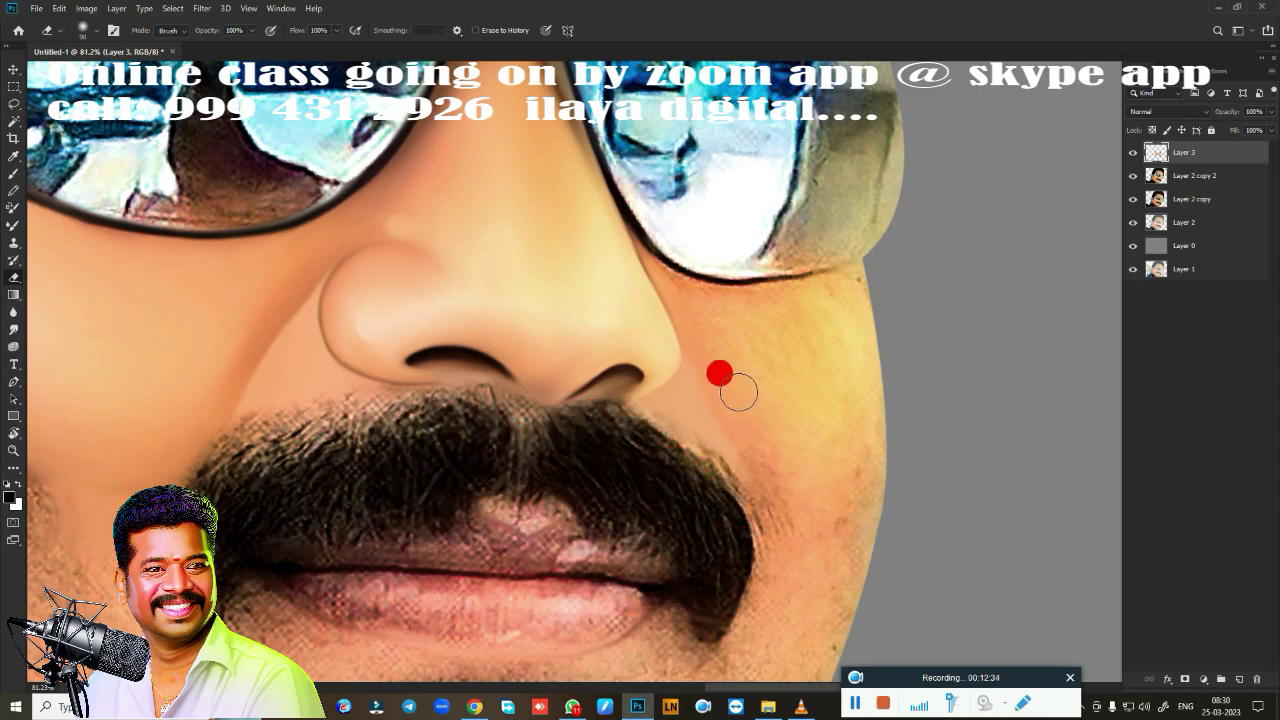
Zoom to 149% on the cheek beside the right lens and return to the Smudge tool
{"action": "scroll", "coordinate": [747, 346], "scroll_direction": "down", "scroll_amount": 3}
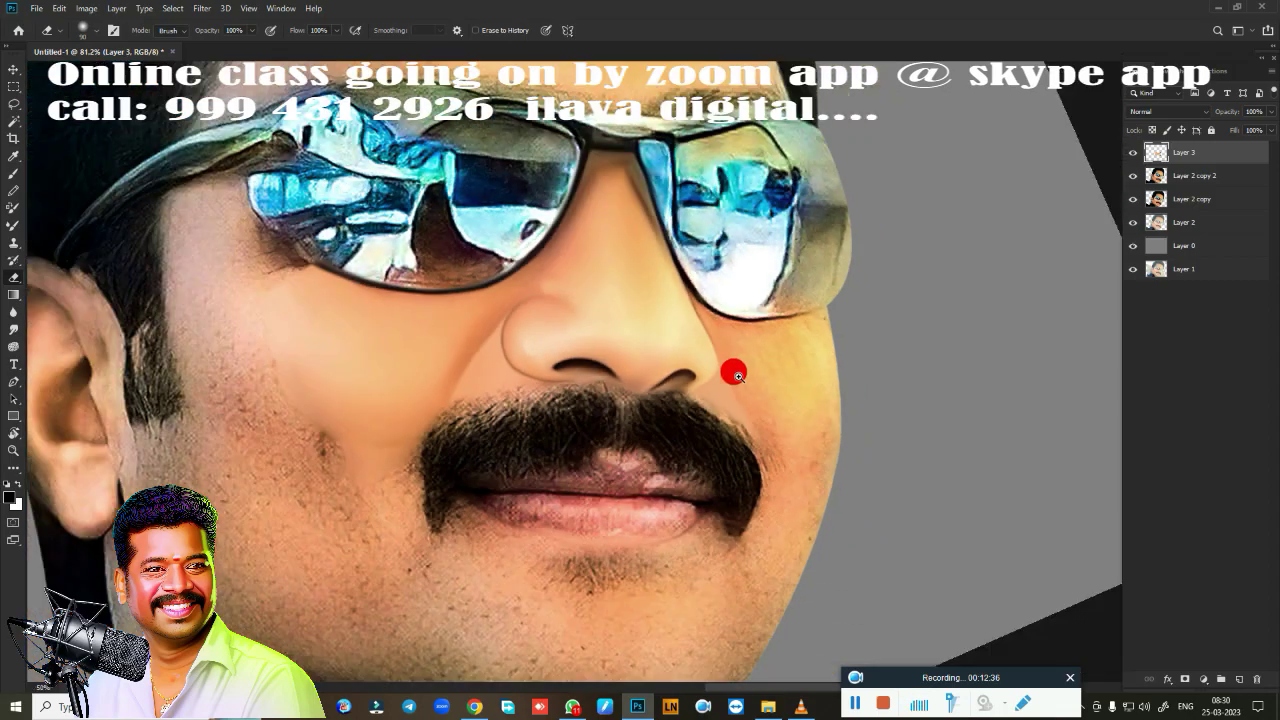
{"action": "scroll", "coordinate": [734, 368], "scroll_direction": "down", "scroll_amount": 2}
{"action": "scroll", "coordinate": [698, 403], "scroll_direction": "up", "scroll_amount": 2}
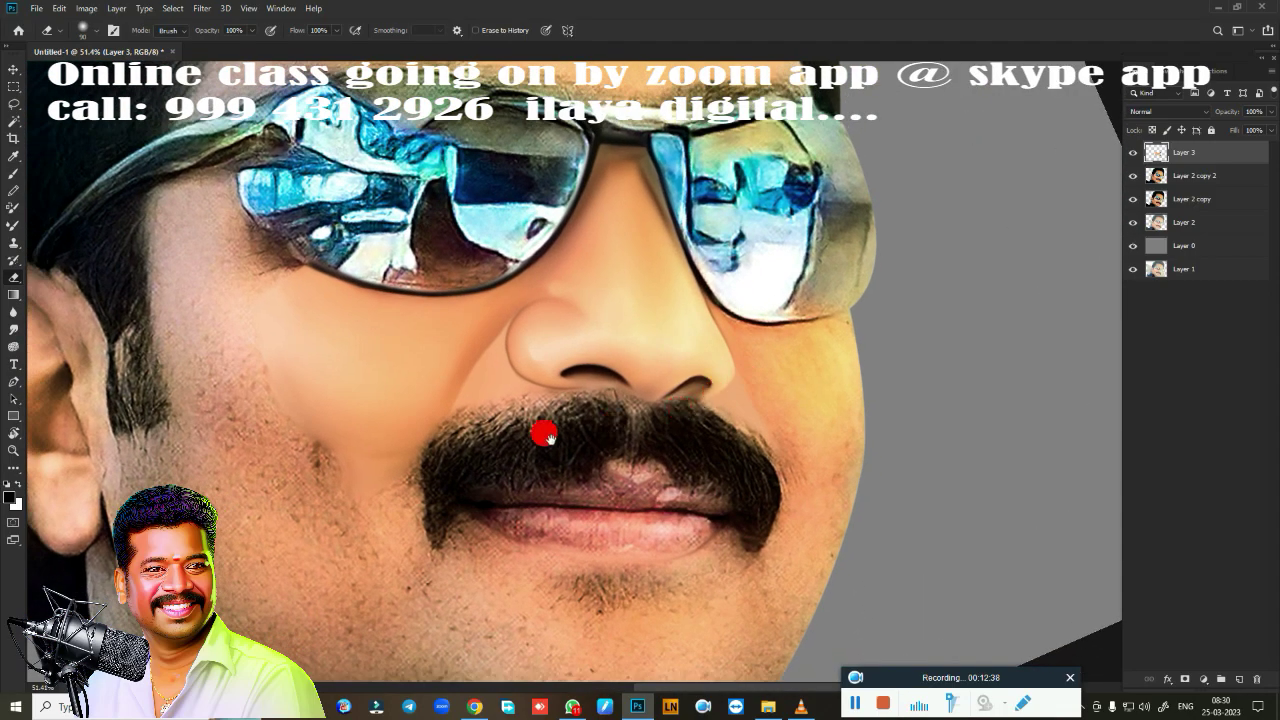
{"action": "scroll", "coordinate": [543, 429], "scroll_direction": "up", "scroll_amount": 1}
{"action": "scroll", "coordinate": [349, 400], "scroll_direction": "up", "scroll_amount": 1}
{"action": "scroll", "coordinate": [453, 366], "scroll_direction": "right", "scroll_amount": 2}
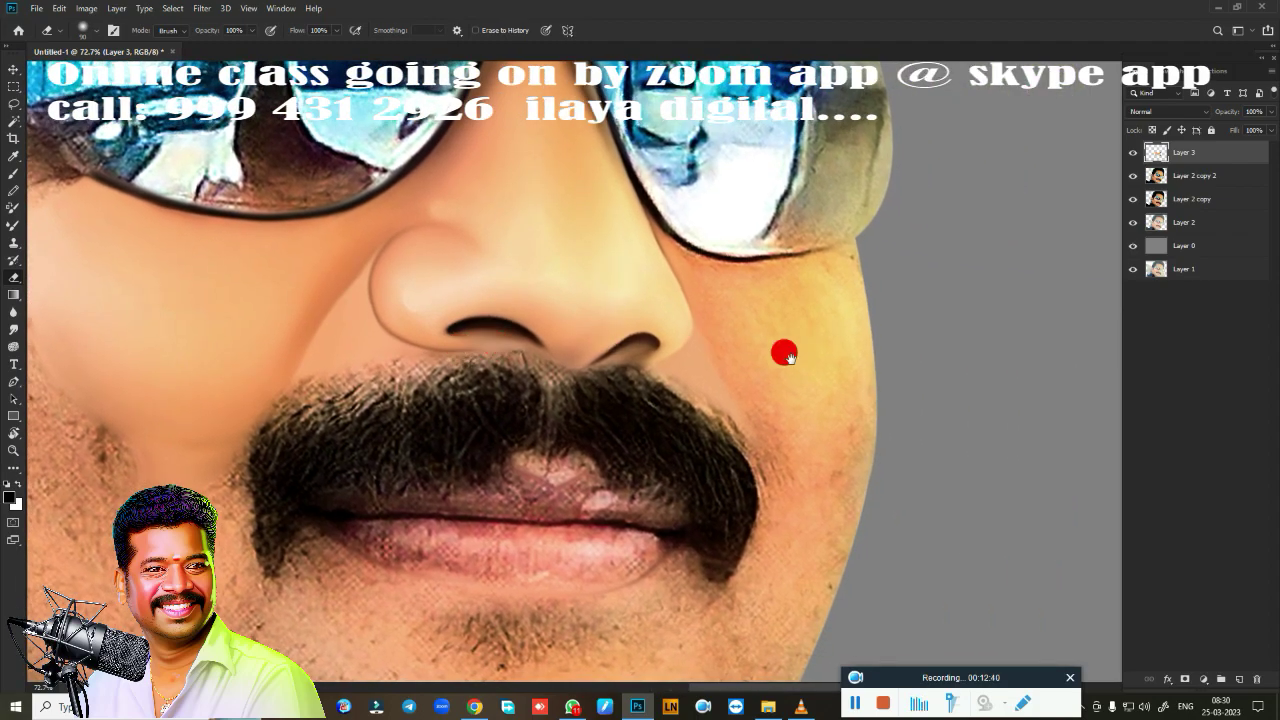
{"action": "scroll", "coordinate": [669, 406], "scroll_direction": "up", "scroll_amount": 2}
{"action": "scroll", "coordinate": [714, 404], "scroll_direction": "up", "scroll_amount": 2}
{"action": "scroll", "coordinate": [700, 405], "scroll_direction": "up", "scroll_amount": 2}
{"action": "scroll", "coordinate": [700, 405], "scroll_direction": "right", "scroll_amount": 1}
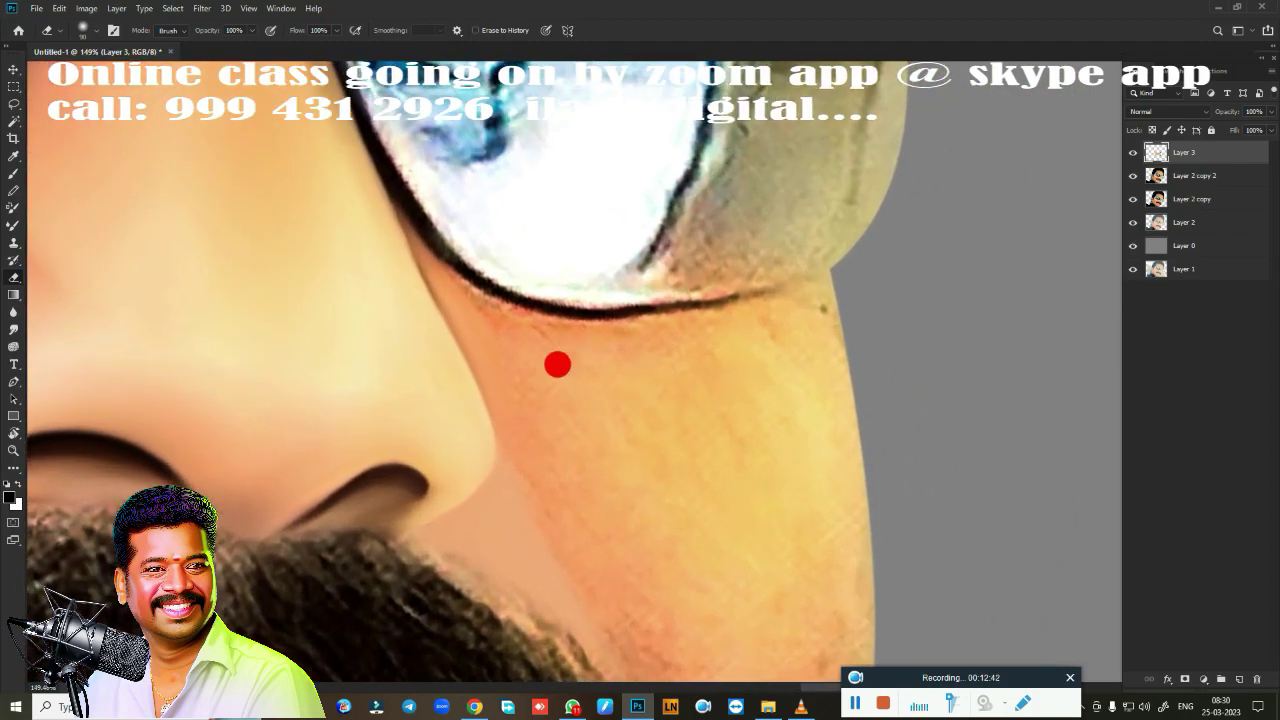
{"action": "key", "text": "r"}
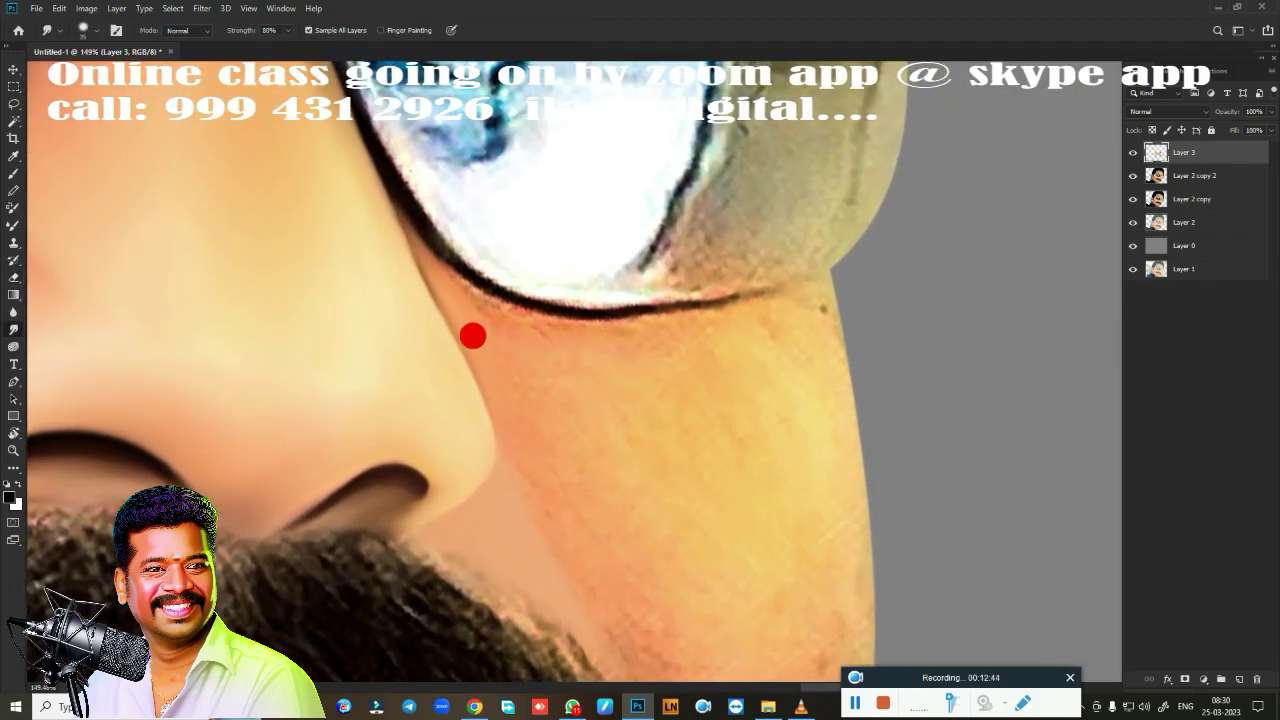
Trace the right lens's lower rim with the Pen tool and convert it to a selection
{"action": "key", "text": "p"}
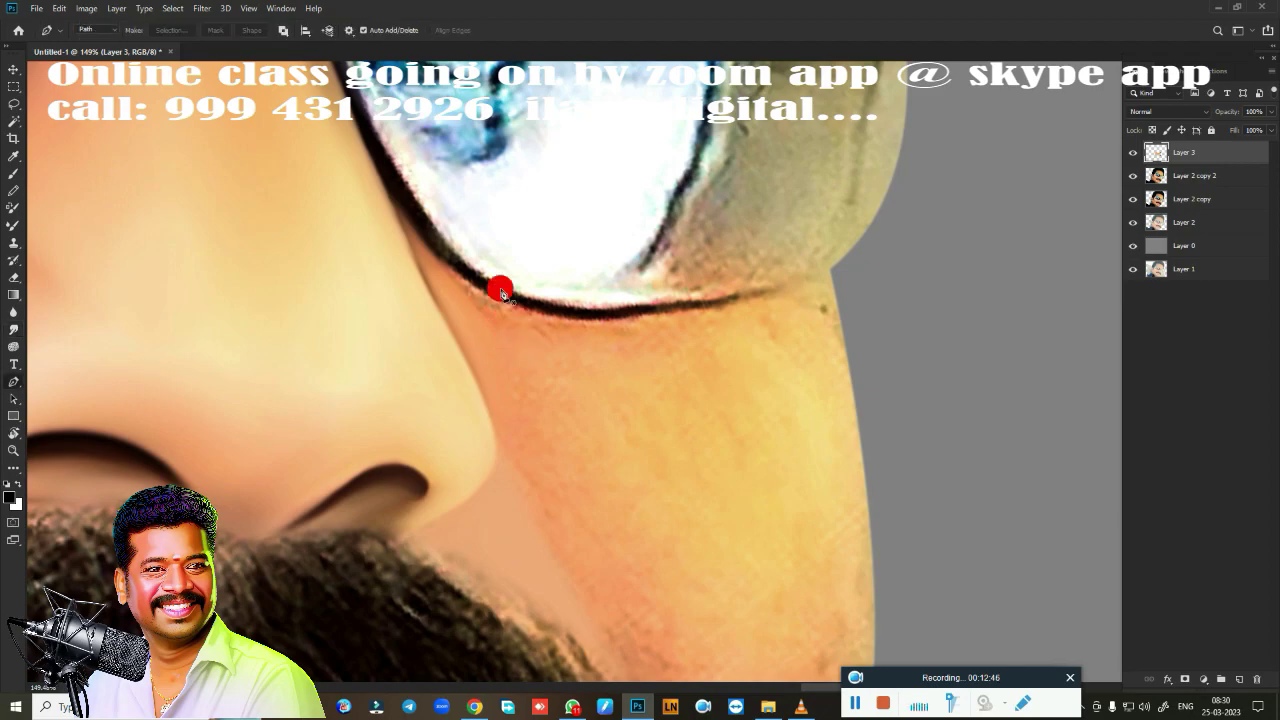
{"action": "left_click", "coordinate": [388, 190]}
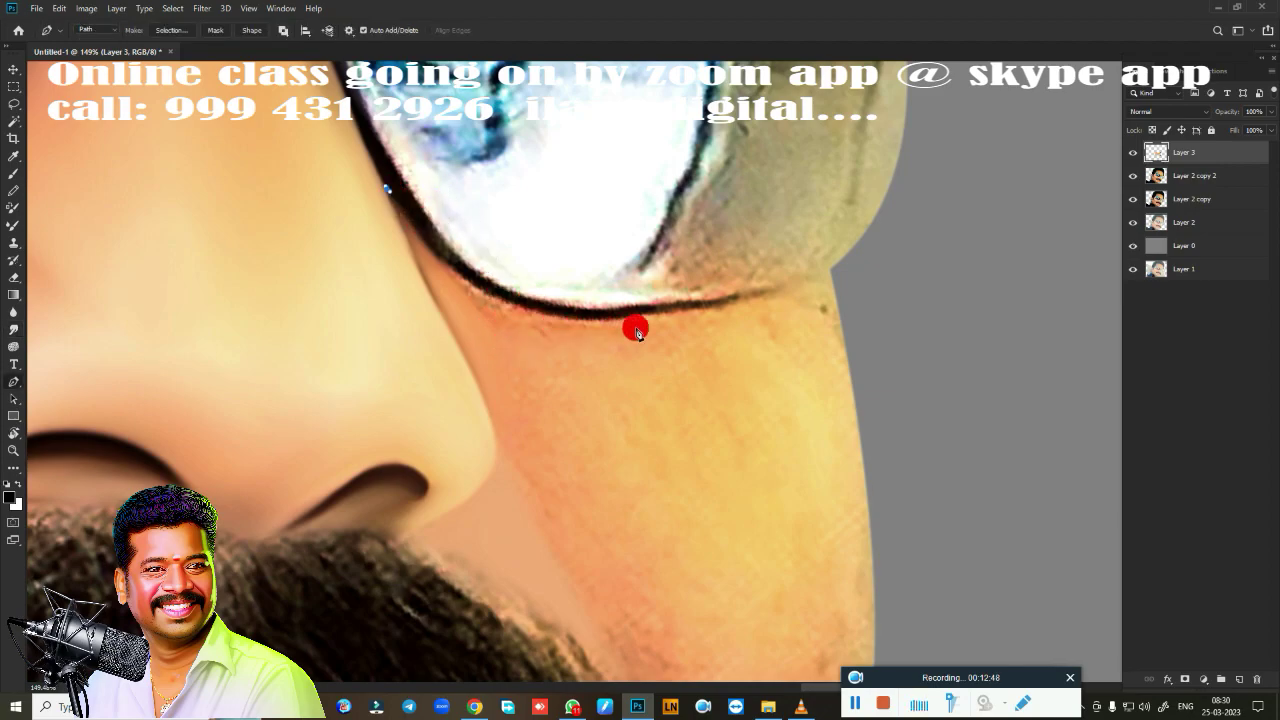
{"action": "mouse_move", "coordinate": [628, 317]}
{"action": "left_mouse_down"}
{"action": "mouse_move", "coordinate": [792, 290]}
{"action": "mouse_move", "coordinate": [806, 299]}
{"action": "mouse_move", "coordinate": [859, 240]}
{"action": "left_mouse_up"}
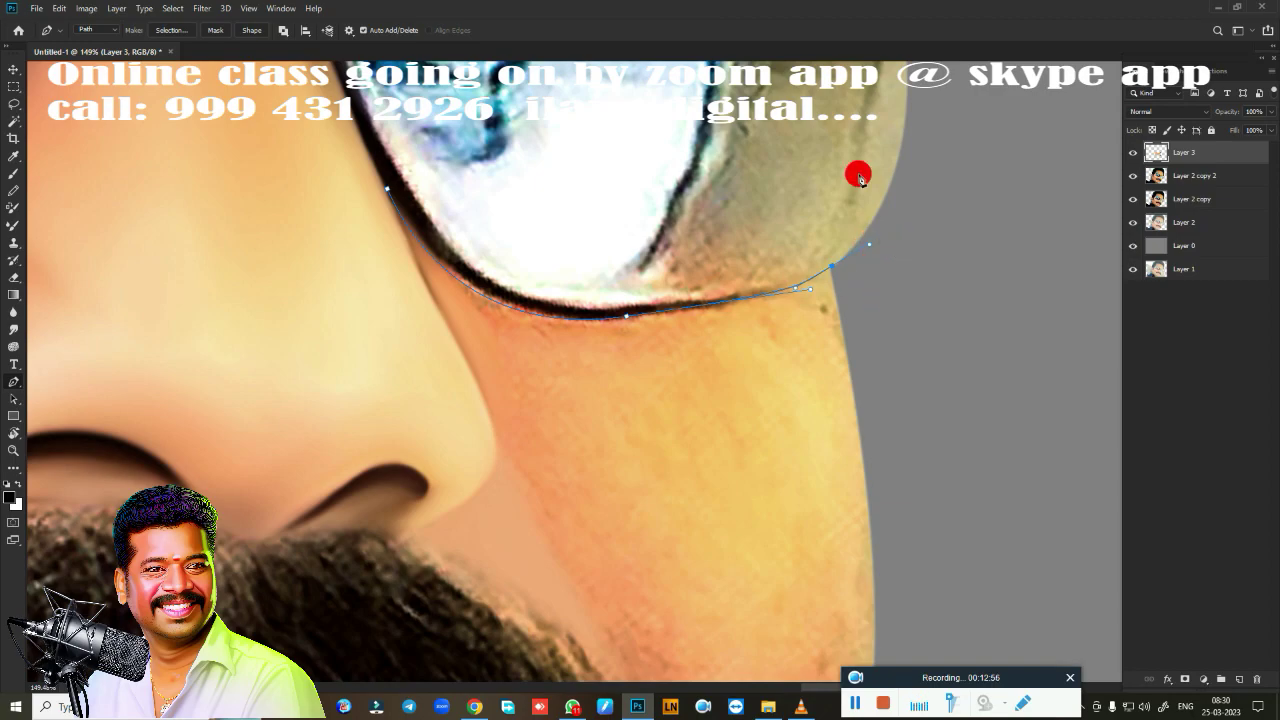
{"action": "key", "text": "ctrl+Return"}
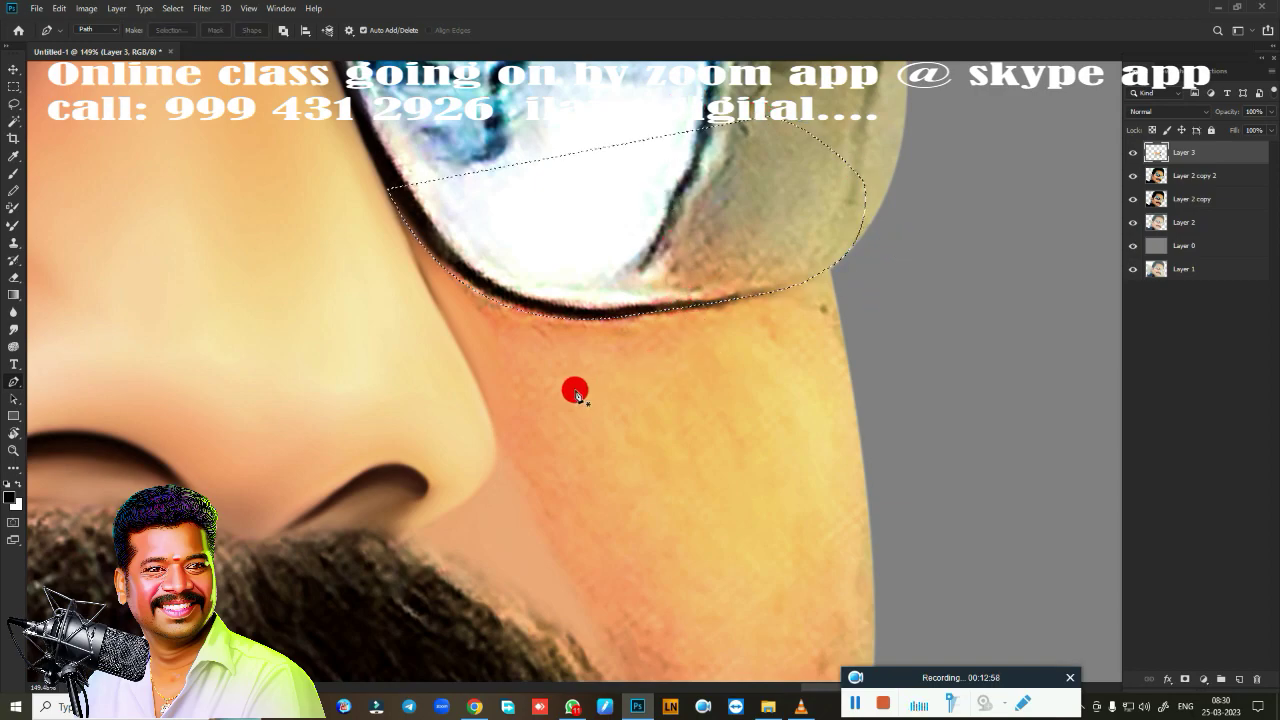
{"action": "key", "text": "b"}
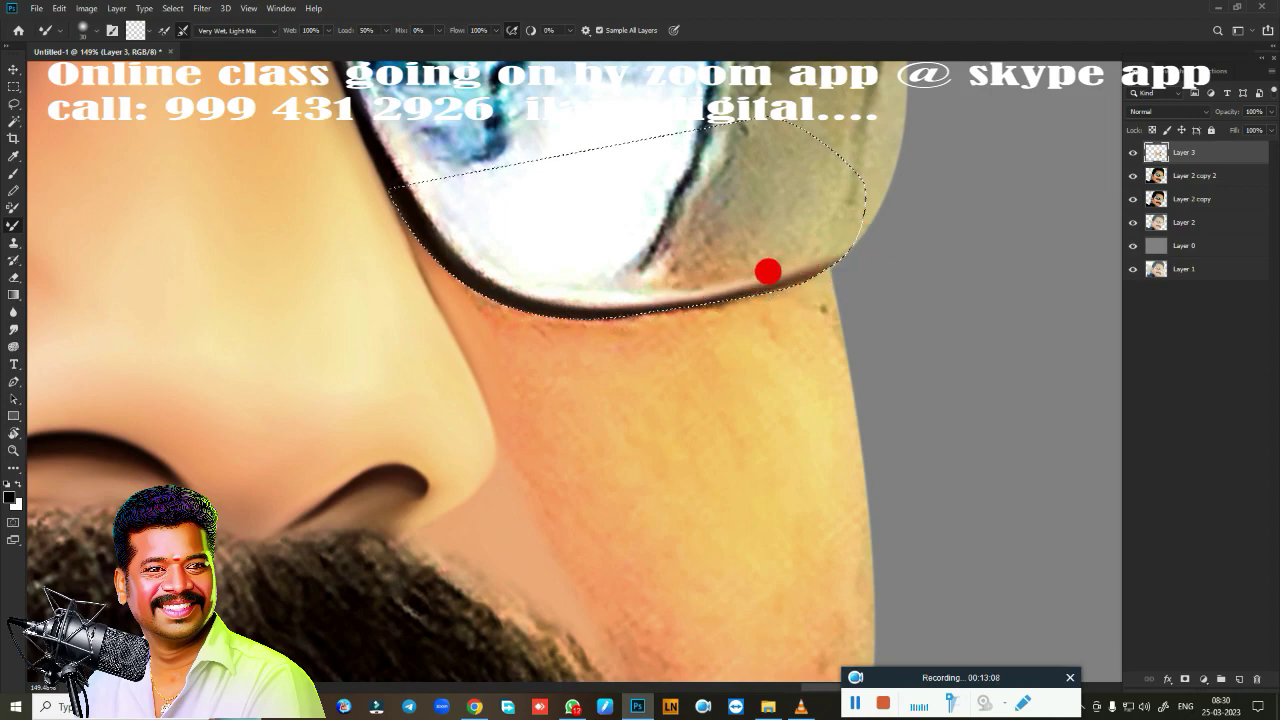
Feather the right-lens selection by 3 px and smudge the cheek under the lens at 80%
{"action": "key", "text": "i"}
{"action": "key", "text": "shift+F6"}
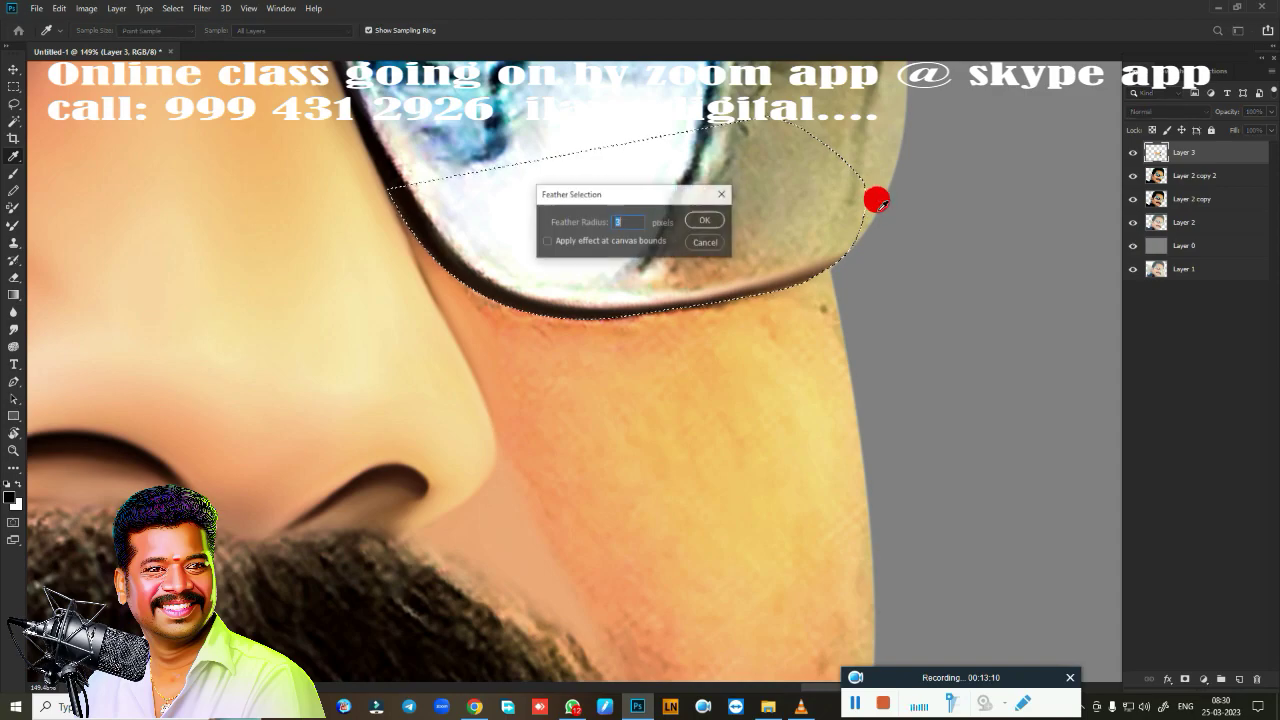
{"action": "key", "text": "Return"}
{"action": "key", "text": "r"}
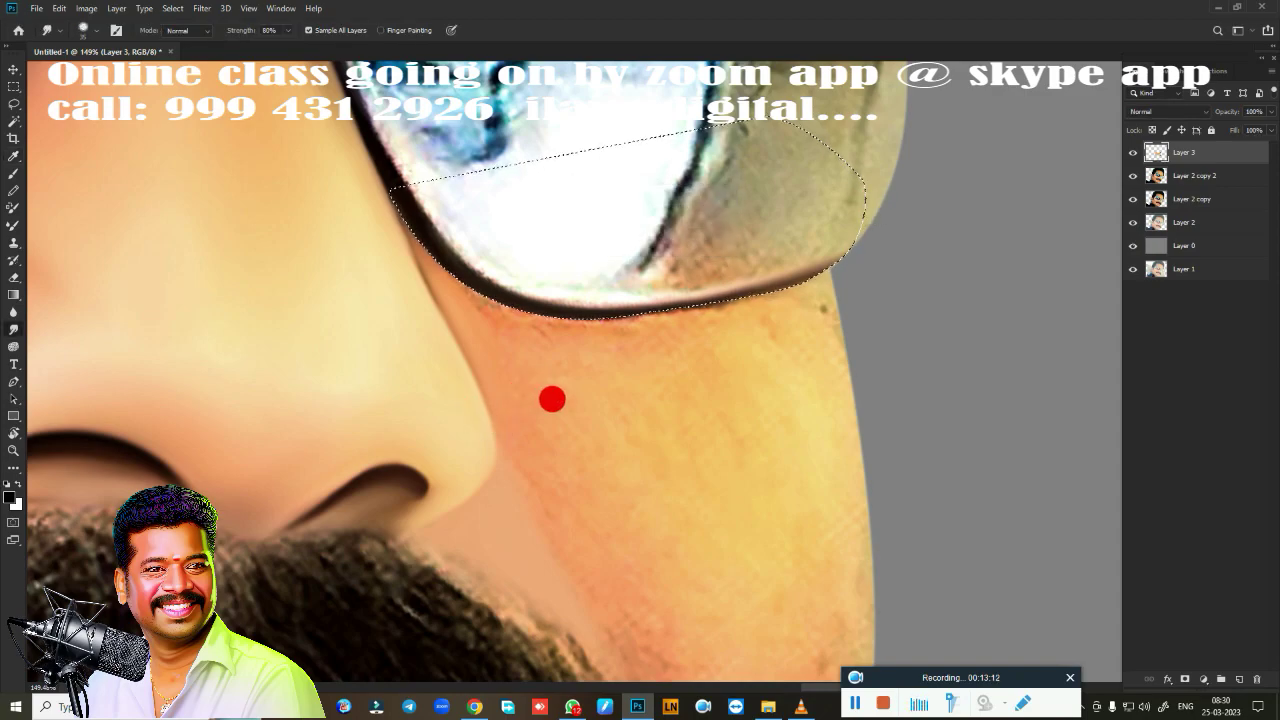
{"action": "key", "text": "Return"}
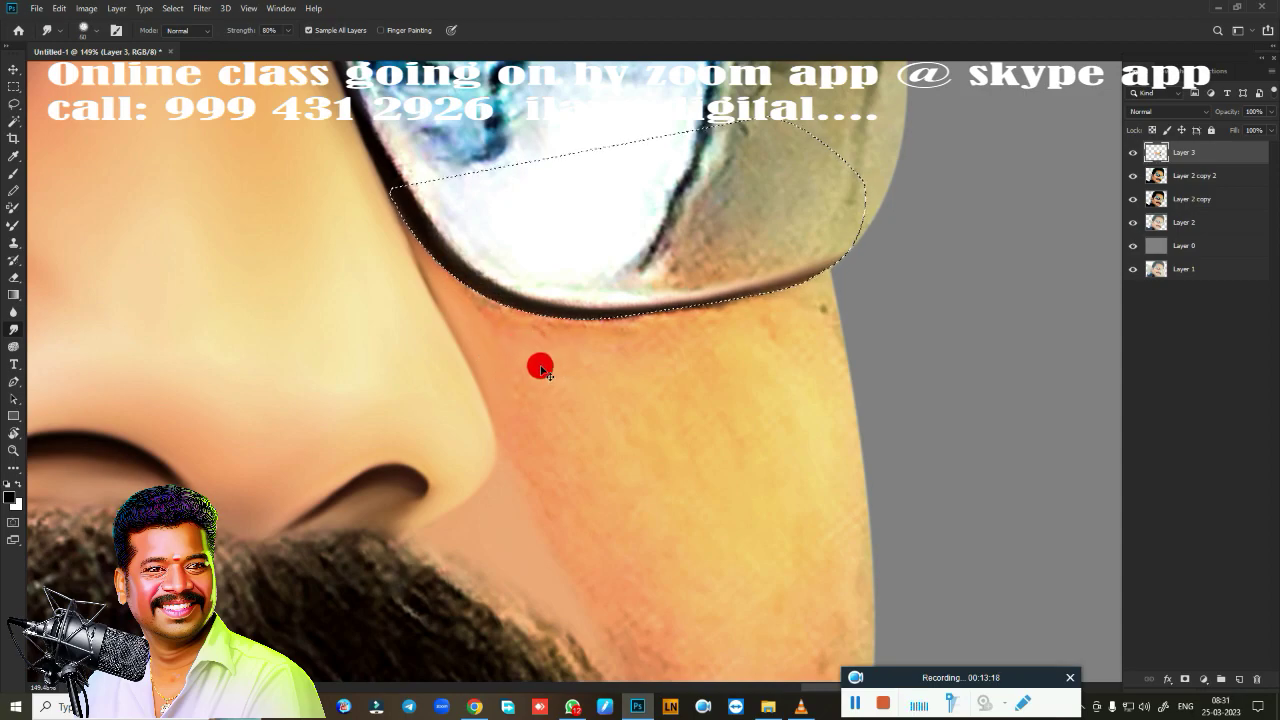
{"action": "key", "text": "i"}
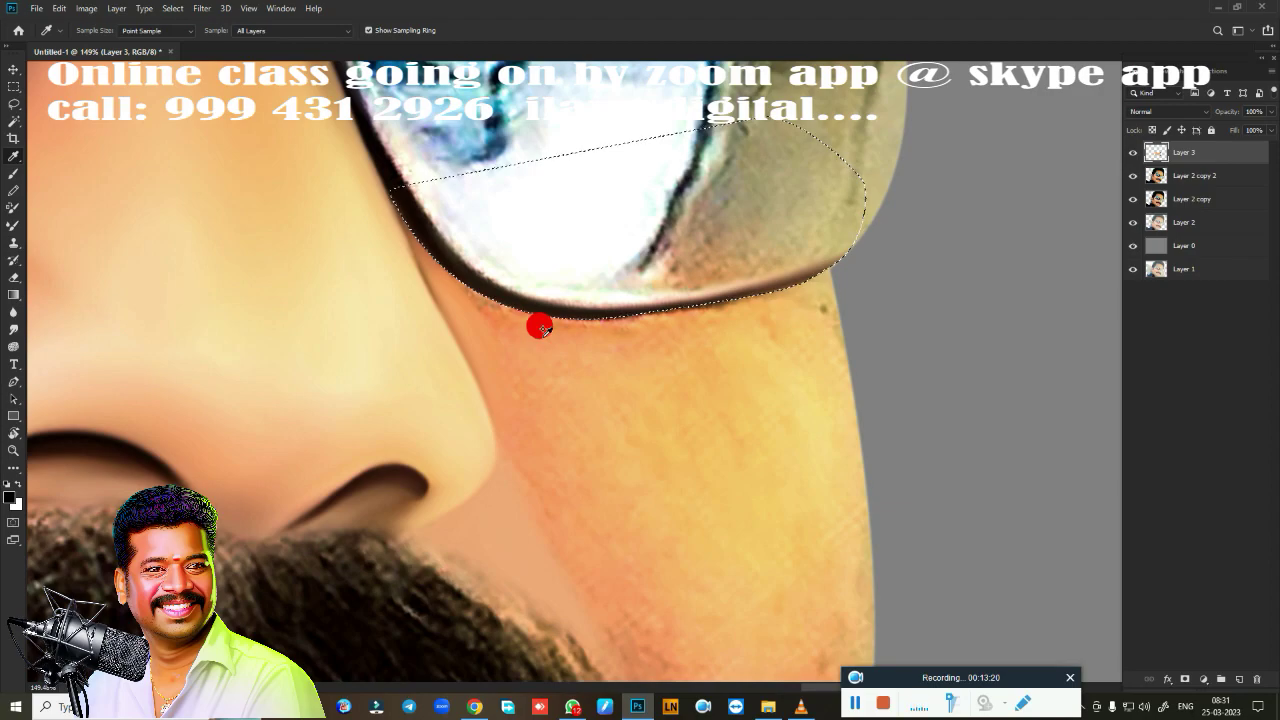
{"action": "key", "text": "shift+F6"}
{"action": "key", "text": "Return"}
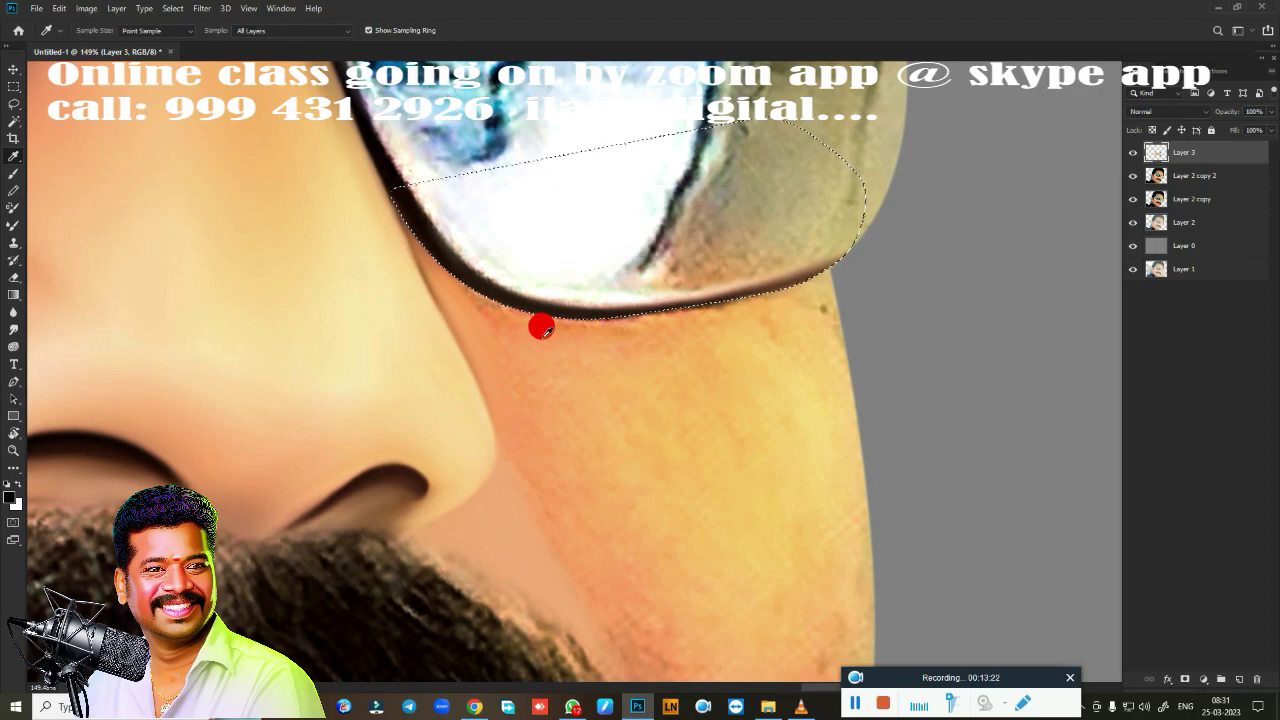
{"action": "key", "text": "r"}
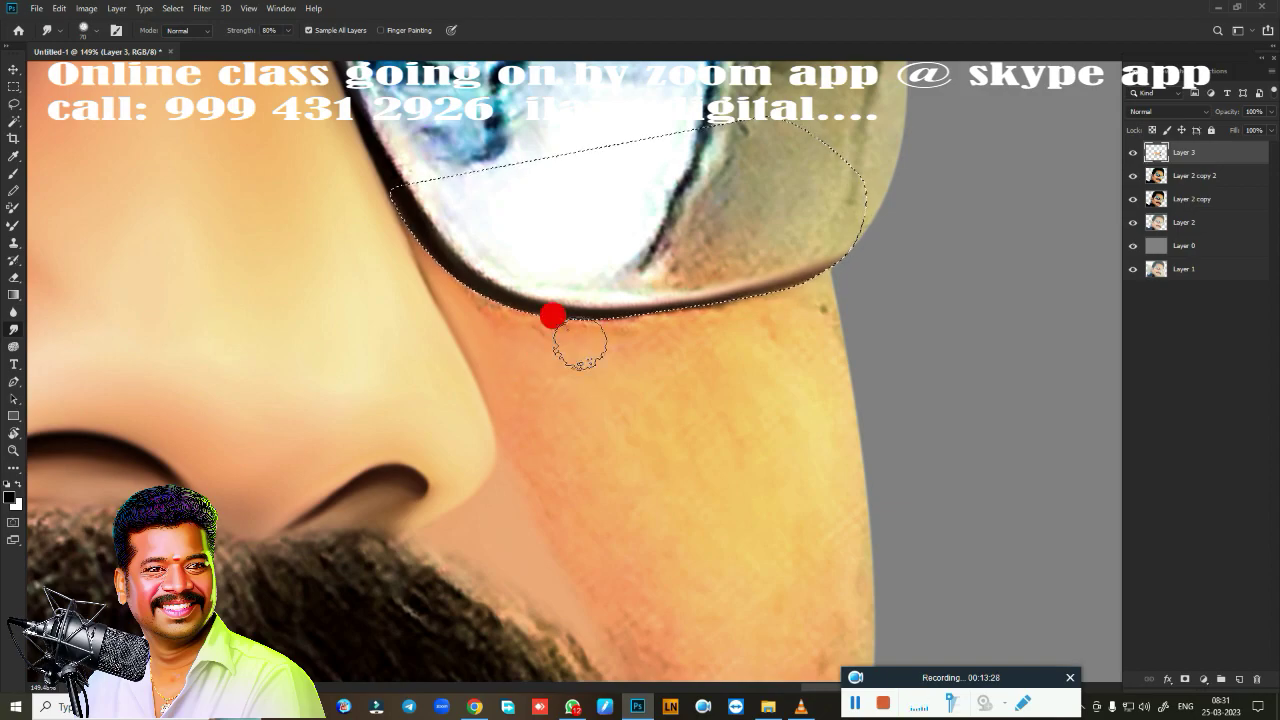
{"action": "key", "text": "shift+F6"}
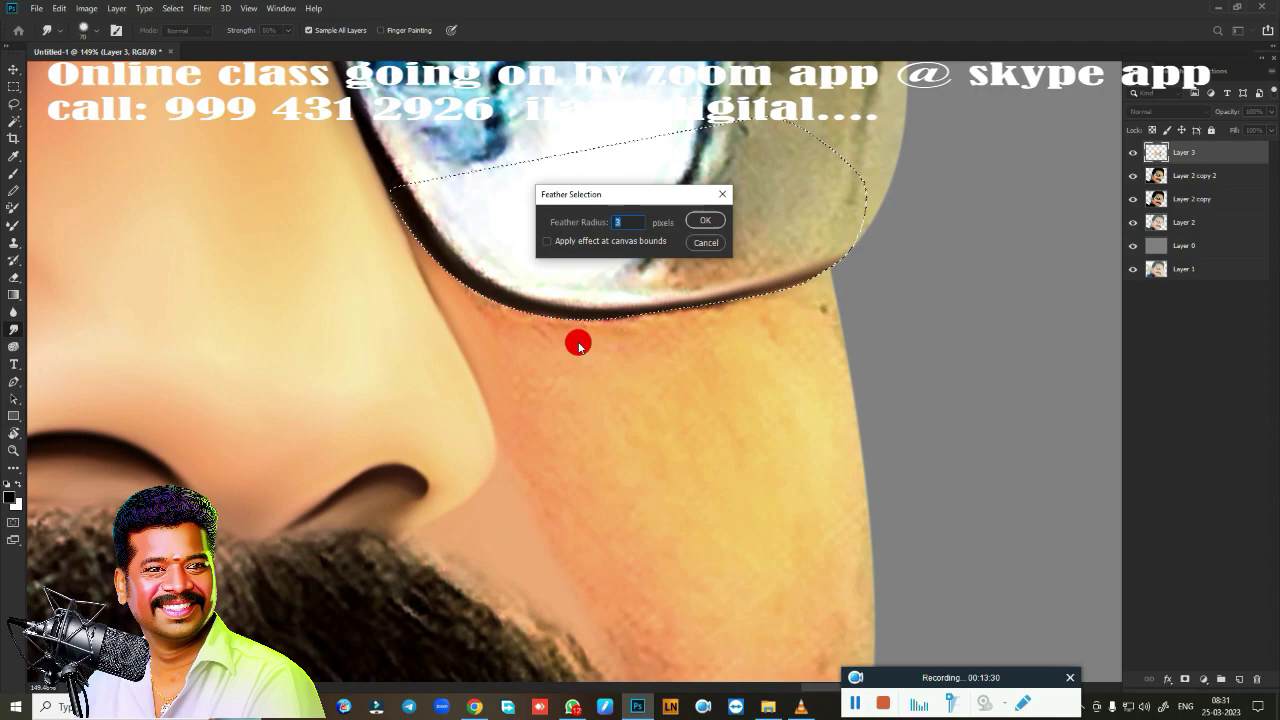
{"action": "key", "text": "Return"}
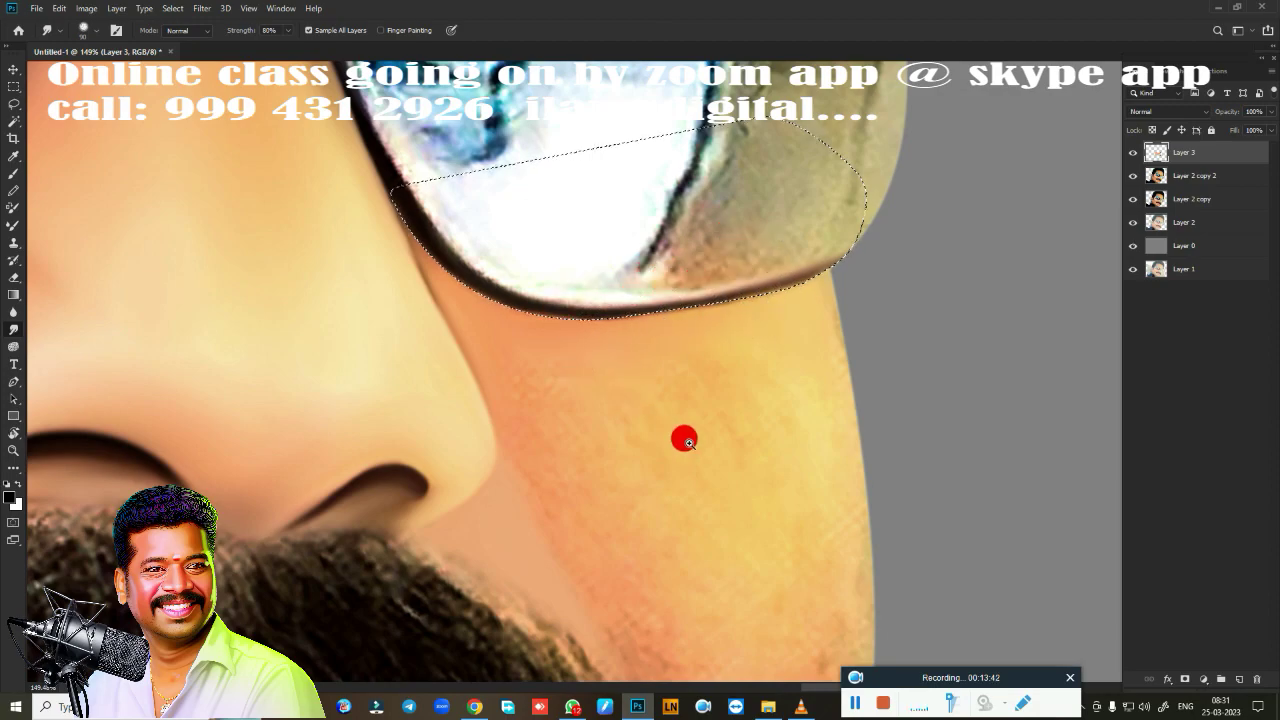
Zoom to the right cheek and start a Pen outline from the moustache toward the jaw
{"action": "scroll", "coordinate": [683, 437], "scroll_direction": "down", "scroll_amount": 3}
{"action": "scroll", "coordinate": [655, 382], "scroll_direction": "down", "scroll_amount": 3}
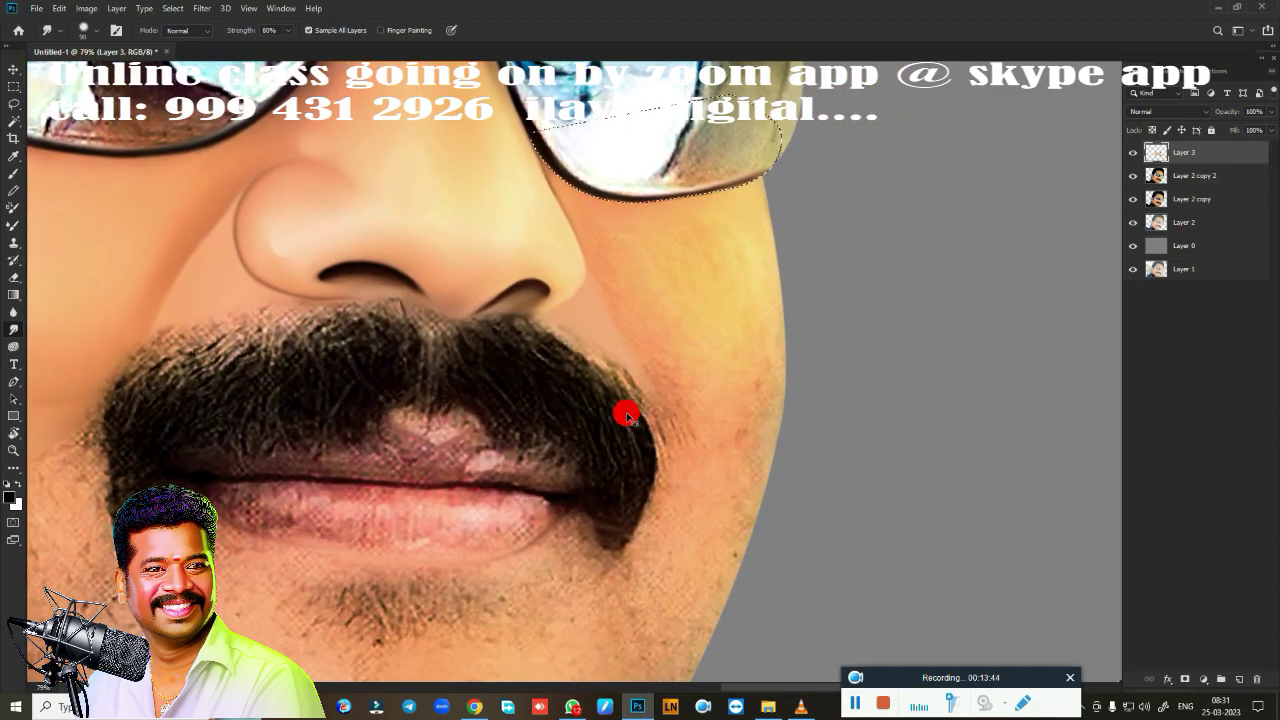
{"action": "key", "text": "ctrl+f"}
{"action": "scroll", "coordinate": [592, 330], "scroll_direction": "up", "scroll_amount": 3}
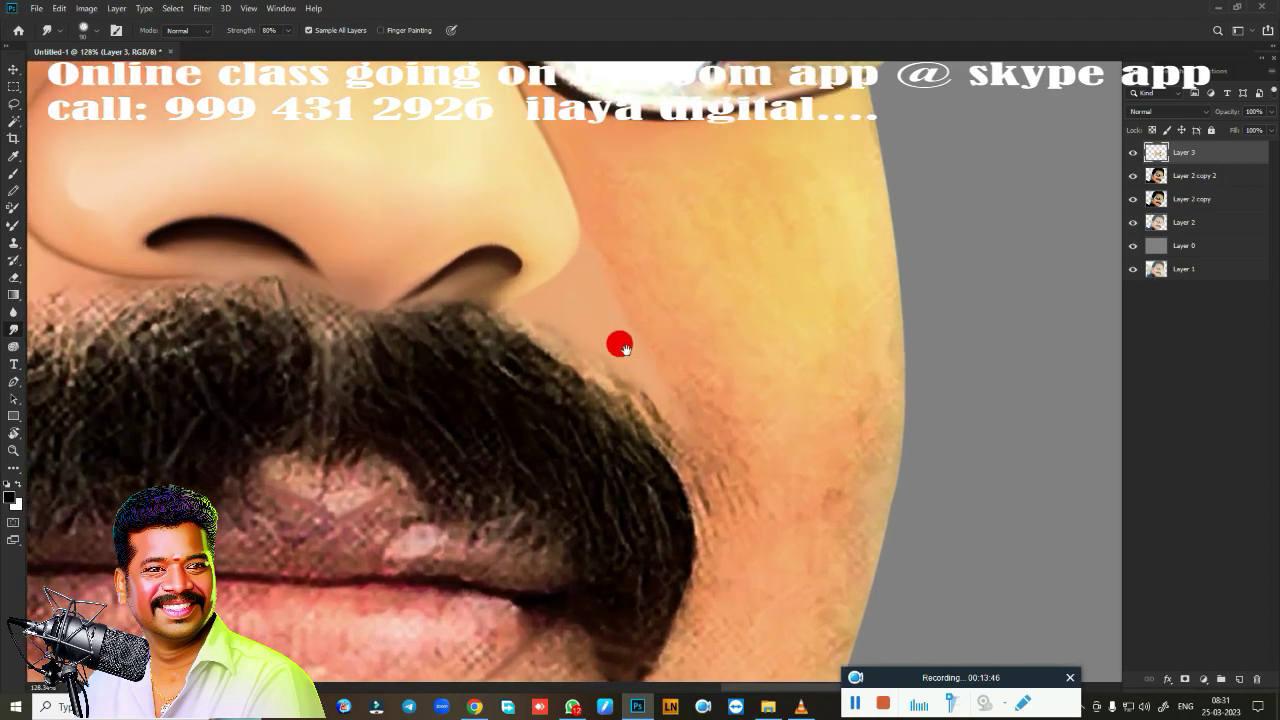
{"action": "key", "text": "p"}
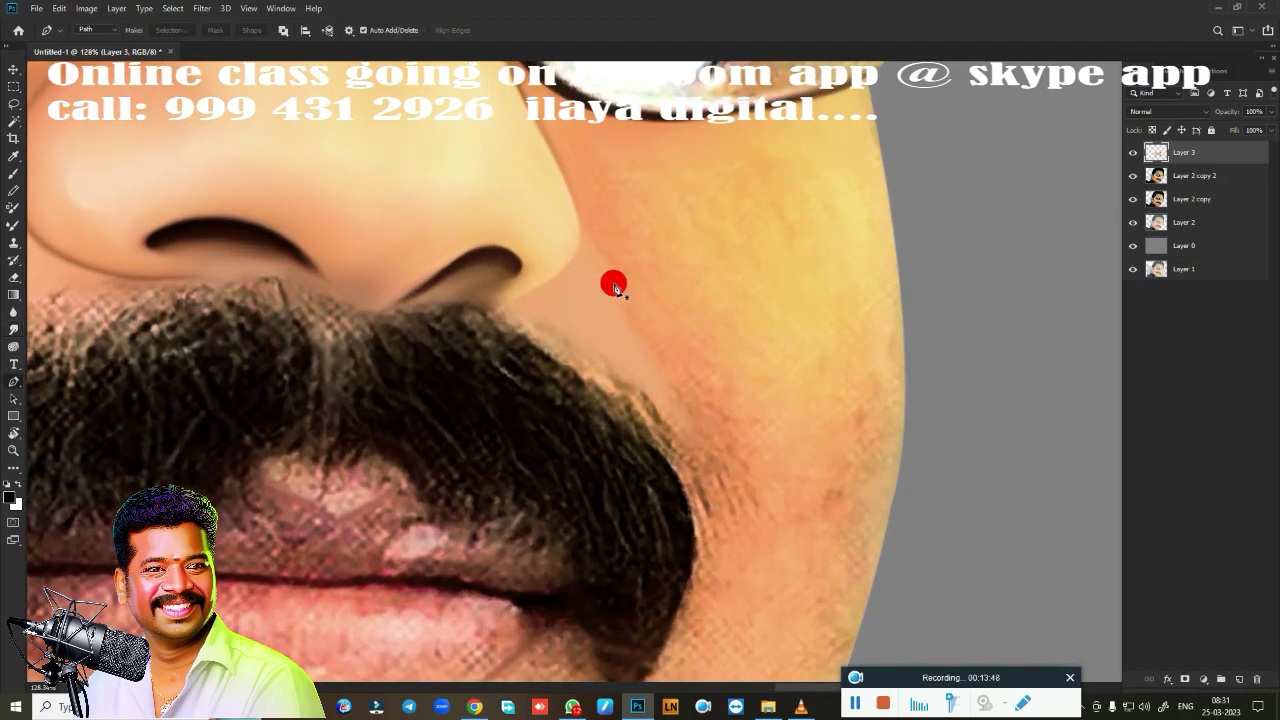
{"action": "left_click", "coordinate": [675, 484]}
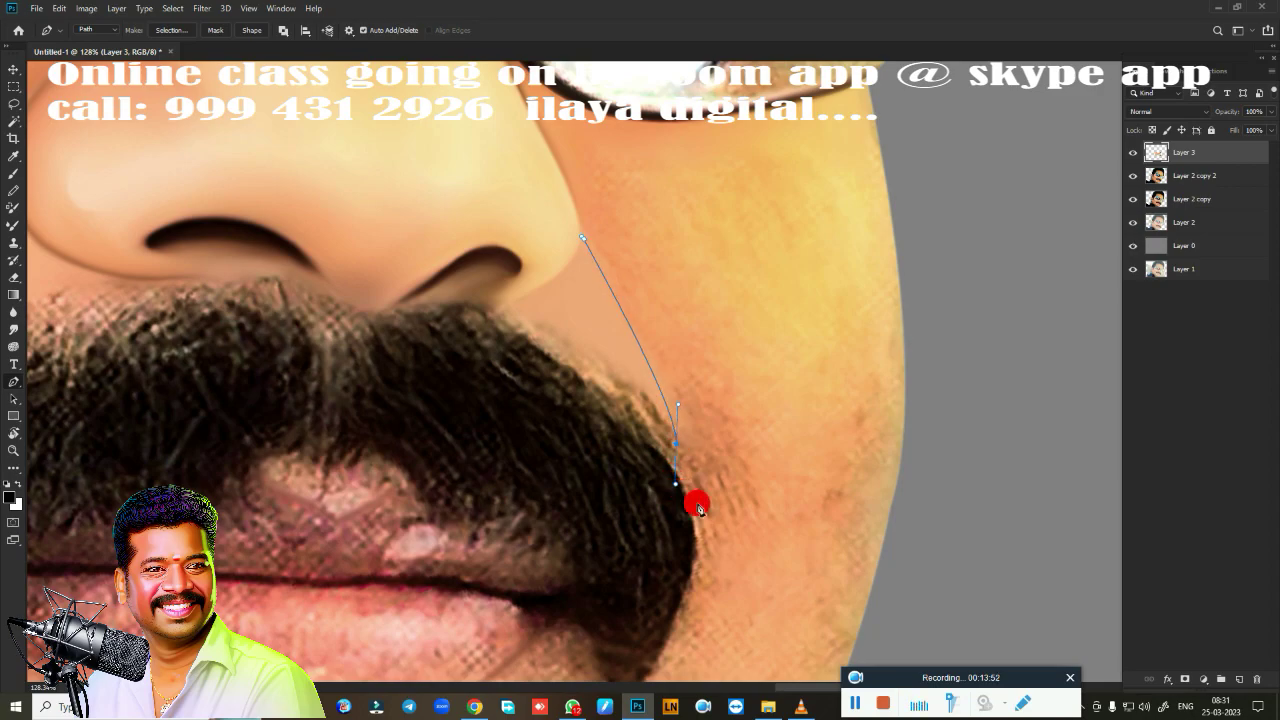
{"action": "left_click", "coordinate": [797, 594]}
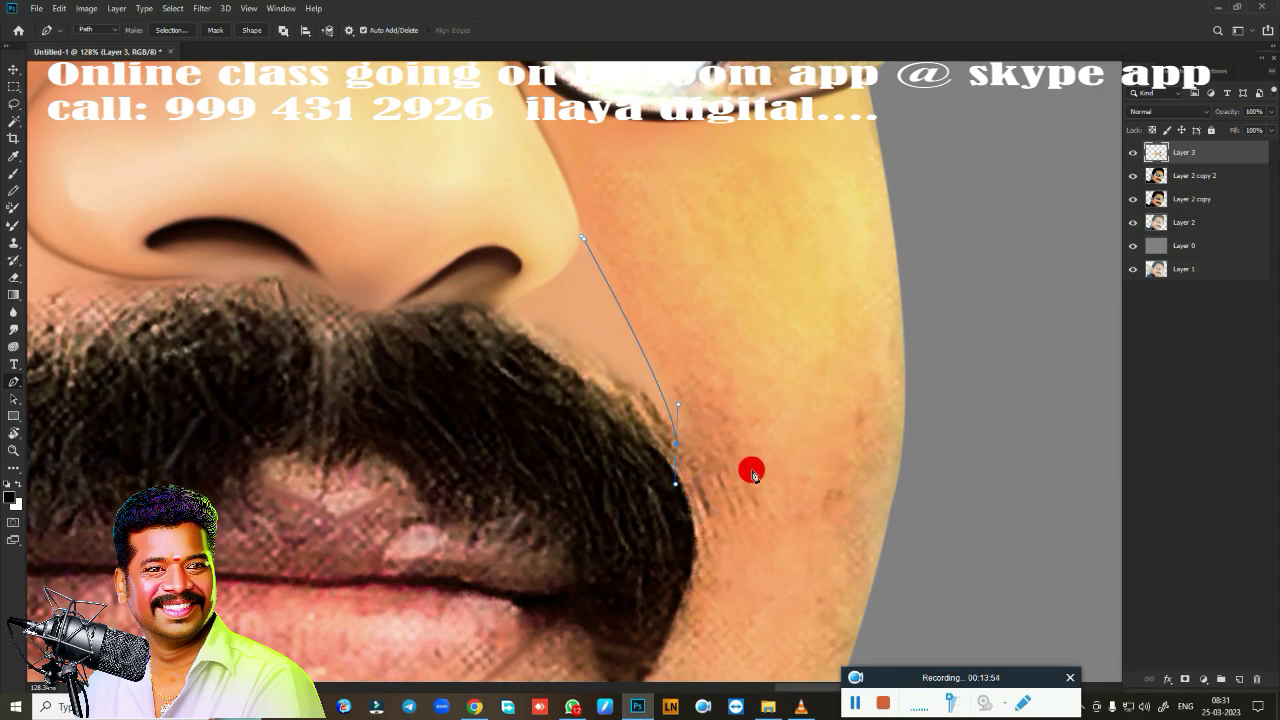
{"action": "left_click_drag", "start_coordinate": [861, 470], "coordinate": [893, 283]}
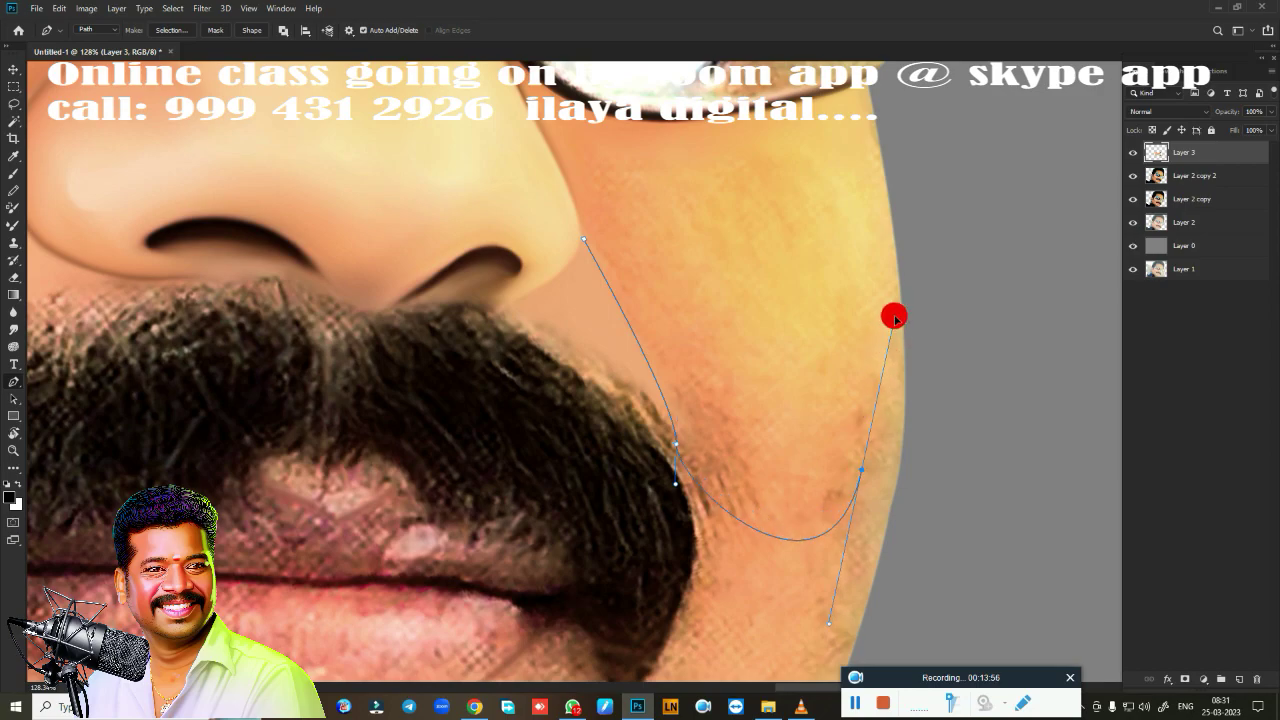
Redraw the outline around the moustache's end, up the jaw to the nose, and make it a selection
{"action": "key", "text": "ctrl+z"}
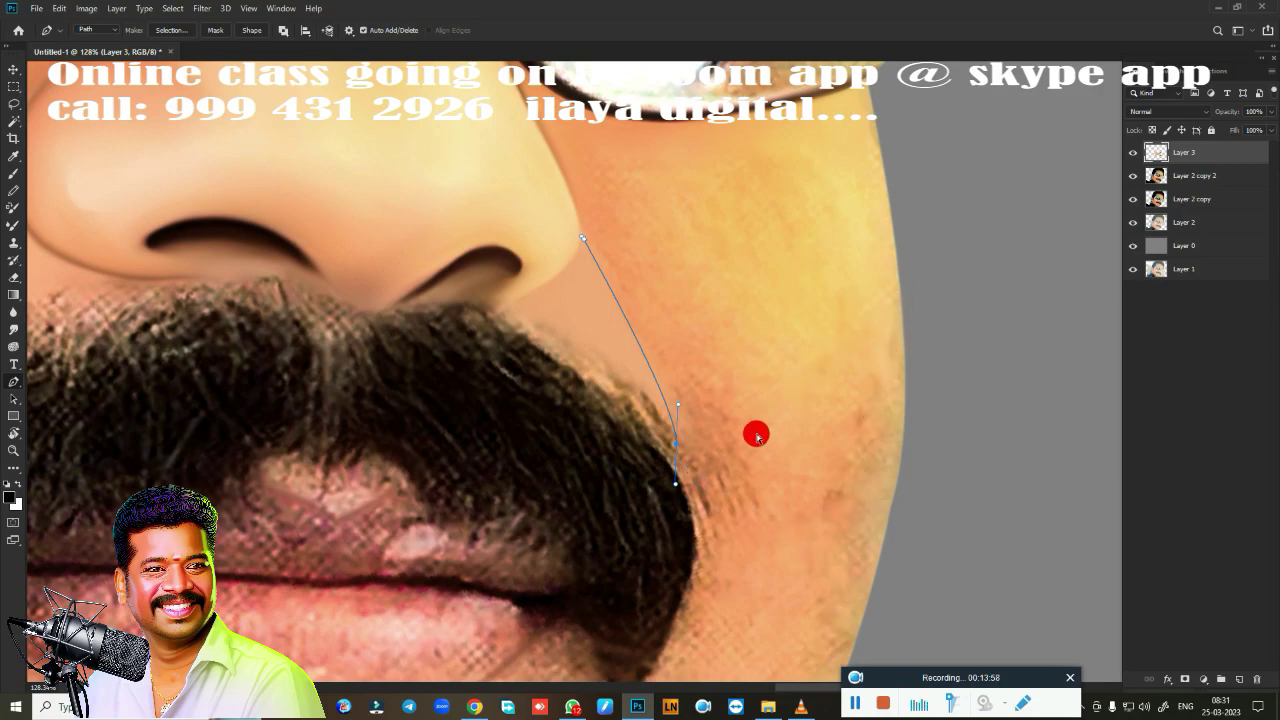
{"action": "key", "text": "ctrl+z"}
{"action": "key", "text": "ctrl+z"}
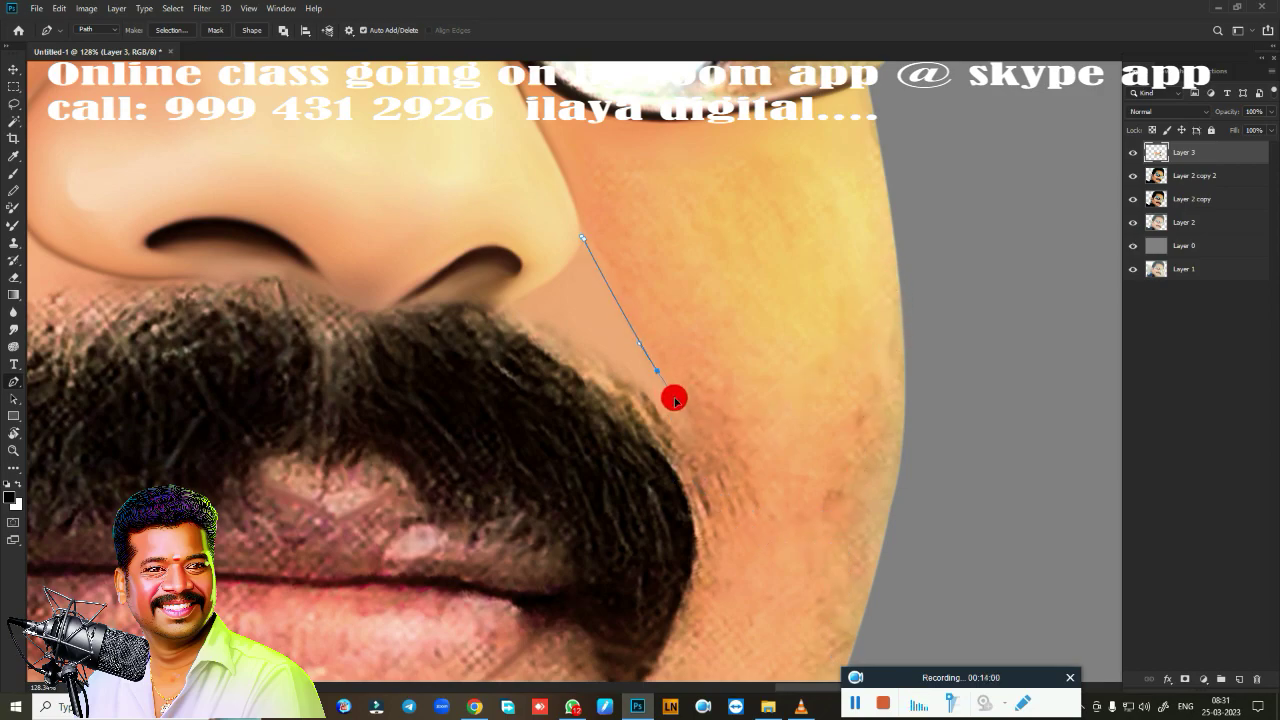
{"action": "left_click_drag", "start_coordinate": [844, 503], "coordinate": [874, 434]}
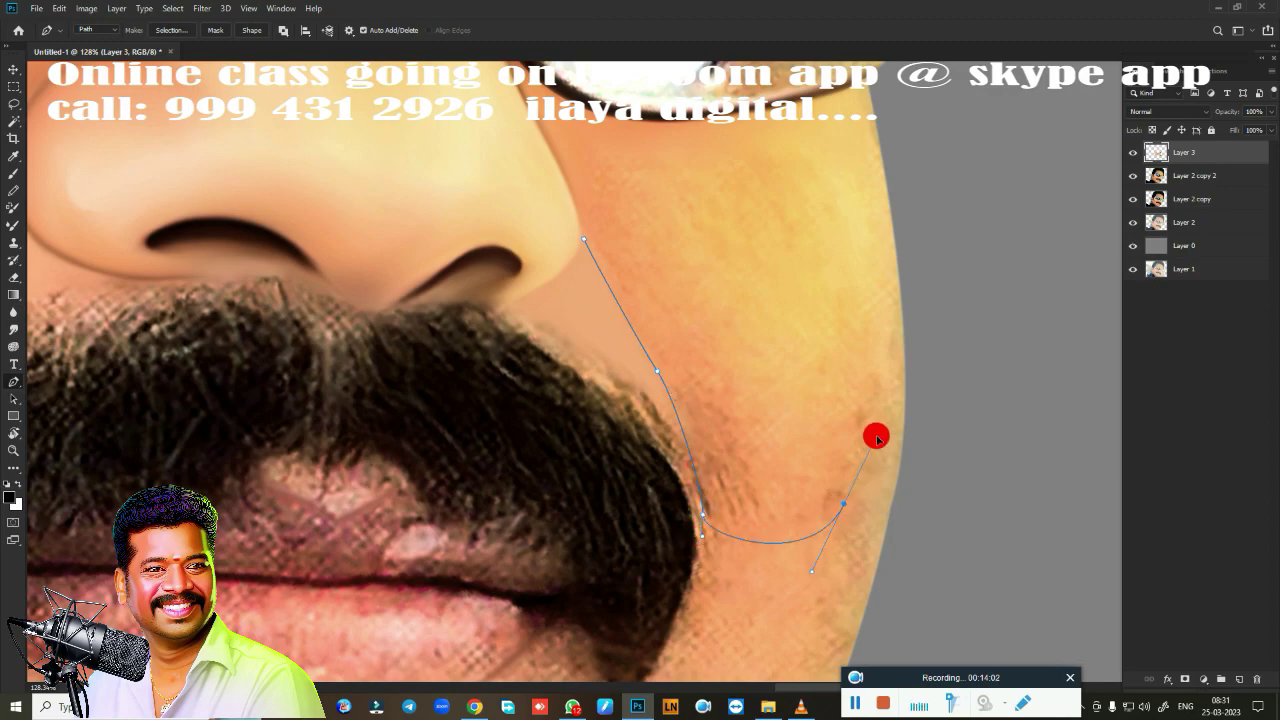
{"action": "left_click", "coordinate": [887, 271]}
{"action": "left_click", "coordinate": [853, 210]}
{"action": "left_click_drag", "start_coordinate": [810, 172], "coordinate": [784, 158]}
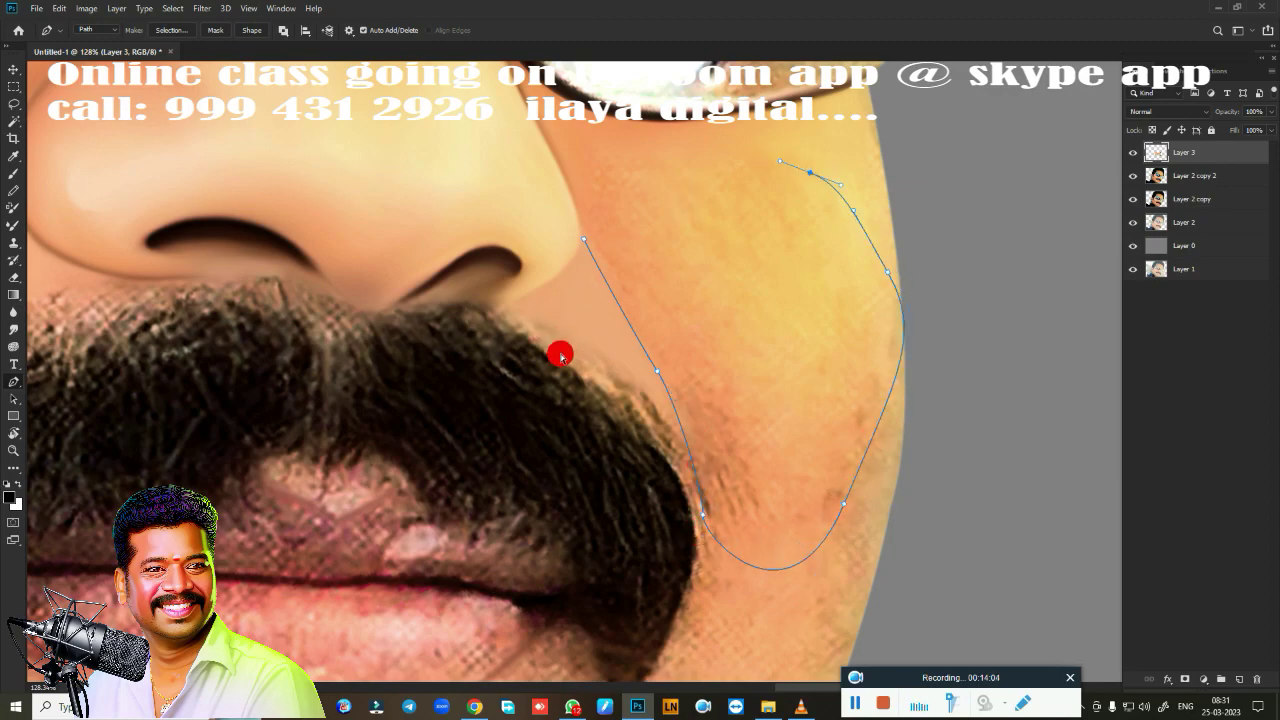
{"action": "key", "text": "ctrl+Return"}
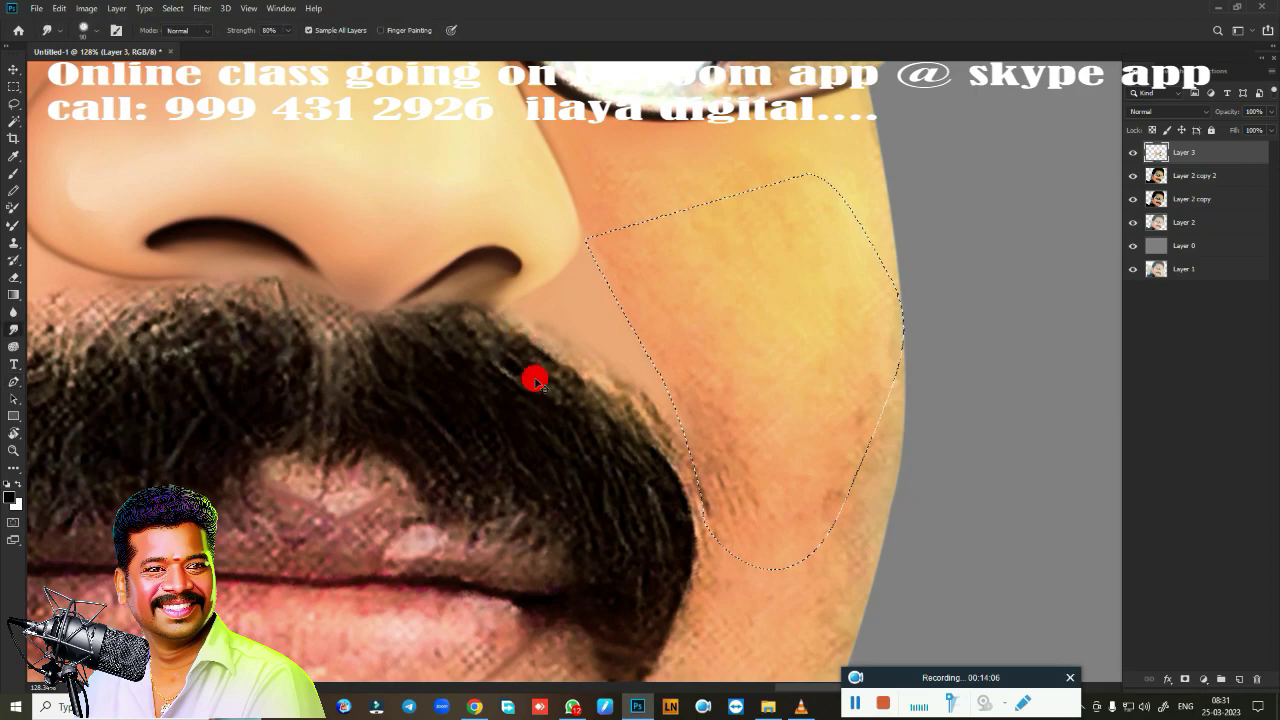
Feather the right-cheek selection with the Mixer Brush active, then deselect it
{"action": "key", "text": "r"}
{"action": "scroll", "coordinate": [594, 409], "scroll_direction": "up", "scroll_amount": 4}
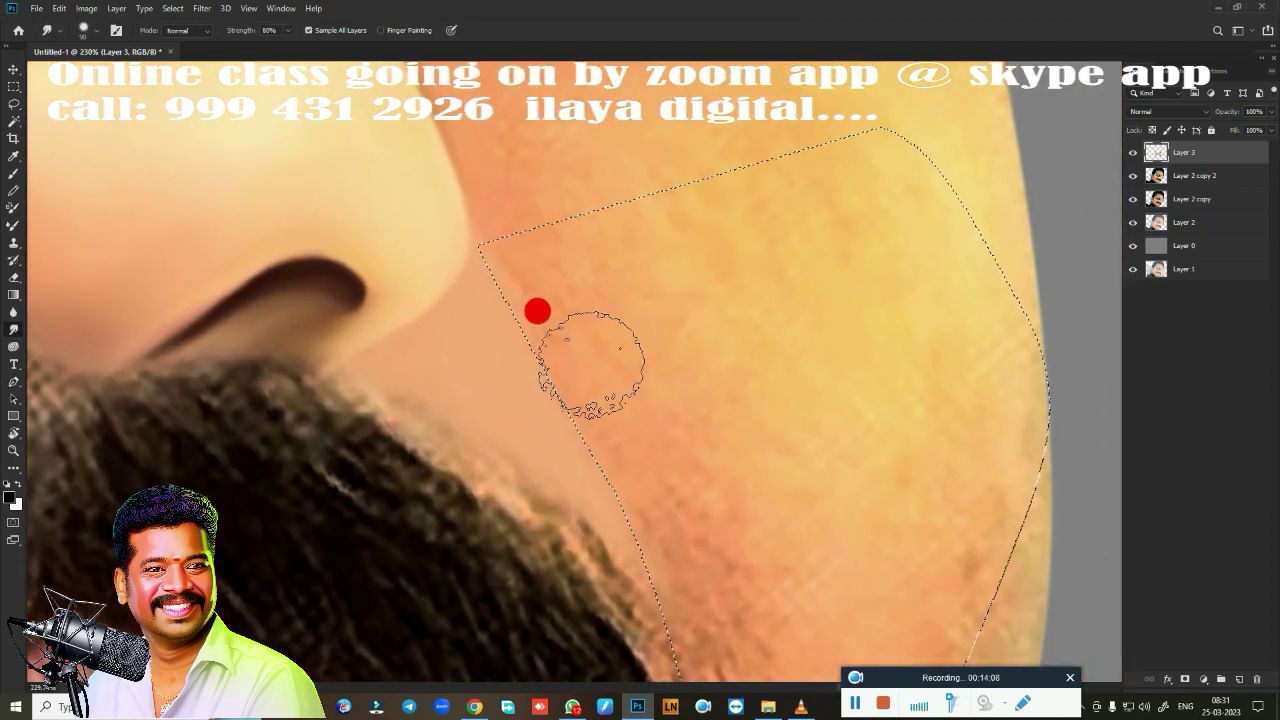
{"action": "key", "text": "b"}
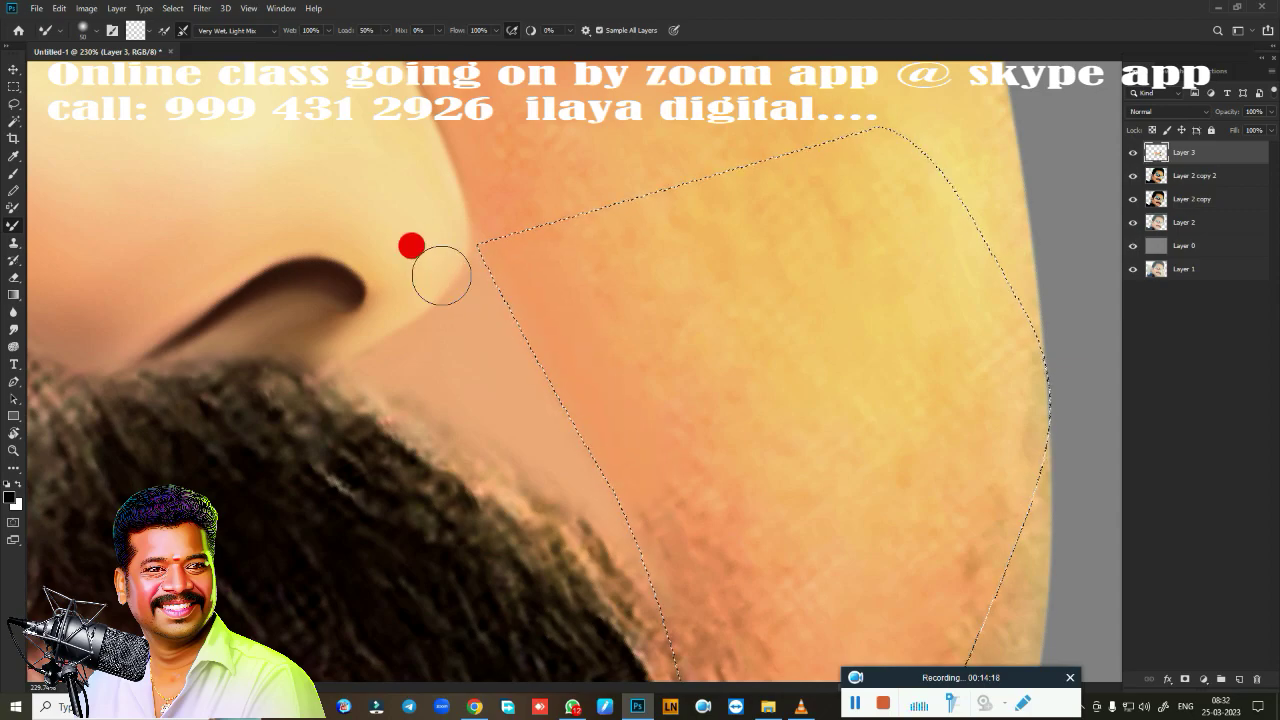
{"action": "key", "text": "shift+F6"}
{"action": "key", "text": "Return"}
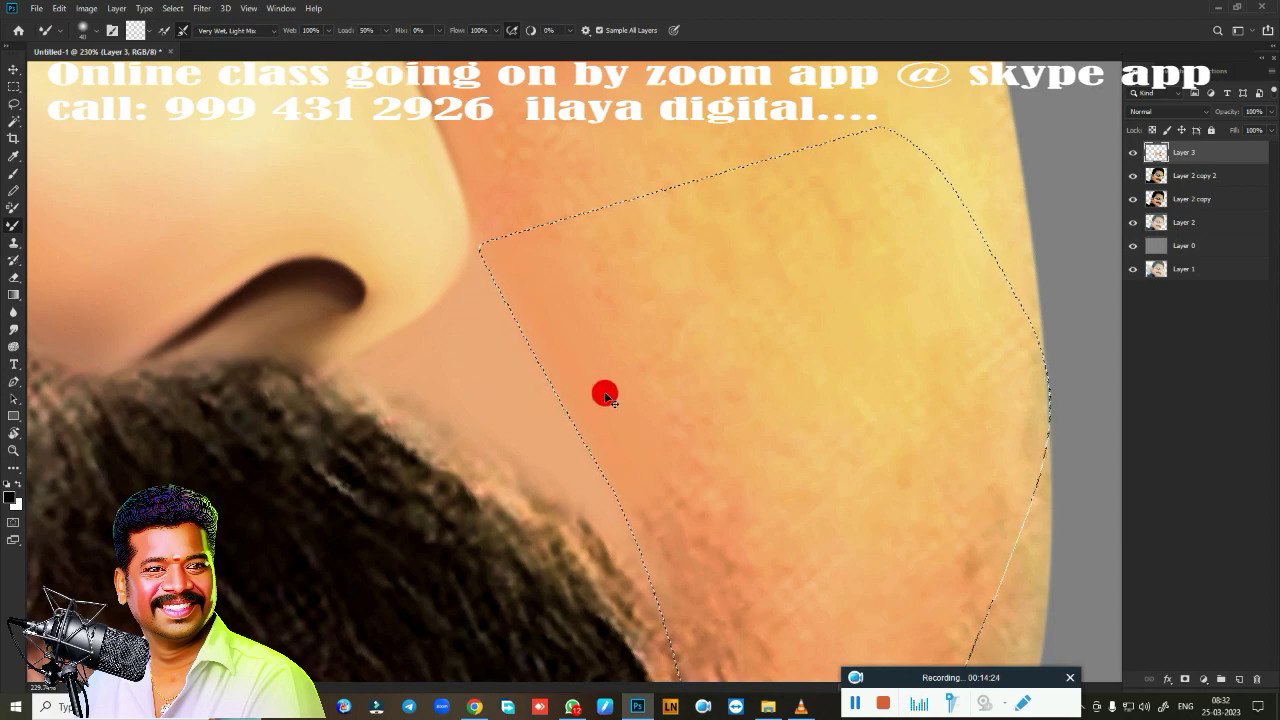
{"action": "key", "text": "ctrl+d"}
Zoom in on the cheek and smudge the skin beside the moustache smoother
{"action": "scroll", "coordinate": [606, 403], "scroll_direction": "down", "scroll_amount": 4}
{"action": "scroll", "coordinate": [606, 403], "scroll_direction": "down", "scroll_amount": 2}
{"action": "scroll", "coordinate": [583, 400], "scroll_direction": "down", "scroll_amount": 2}
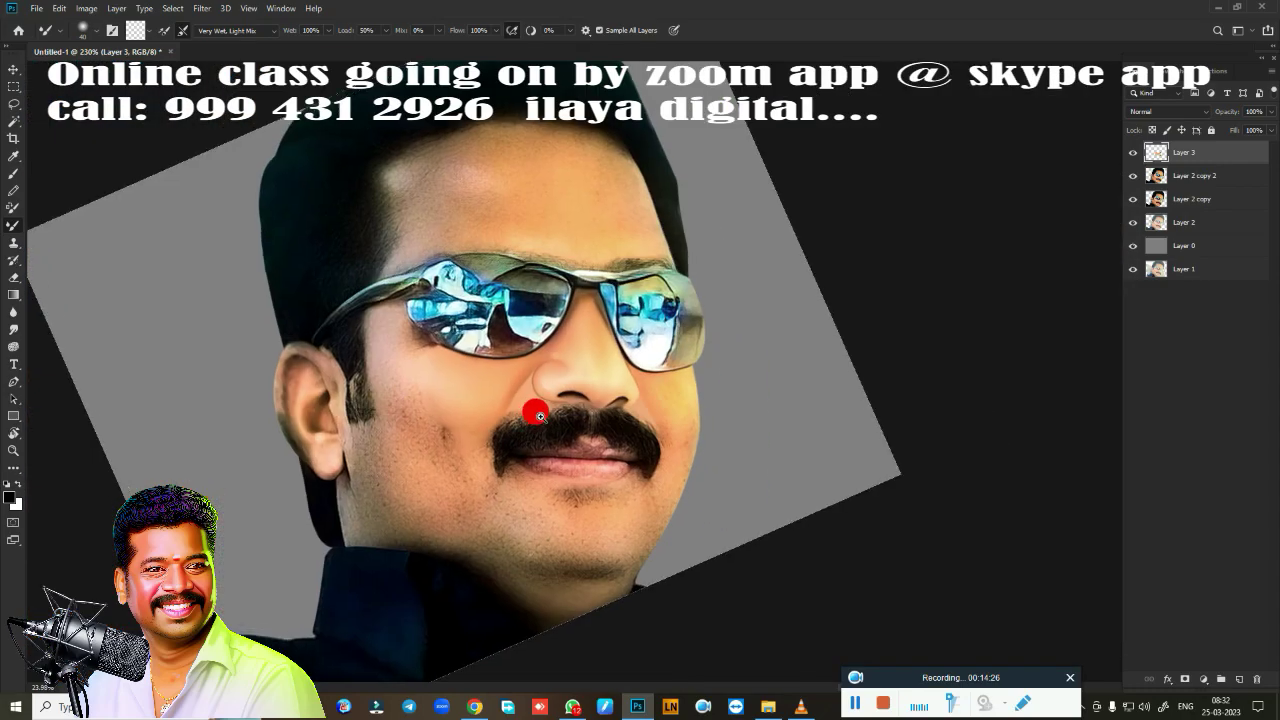
{"action": "scroll", "coordinate": [537, 428], "scroll_direction": "up", "scroll_amount": 5}
{"action": "scroll", "coordinate": [686, 369], "scroll_direction": "down", "scroll_amount": 3}
{"action": "scroll", "coordinate": [551, 354], "scroll_direction": "down", "scroll_amount": 1}
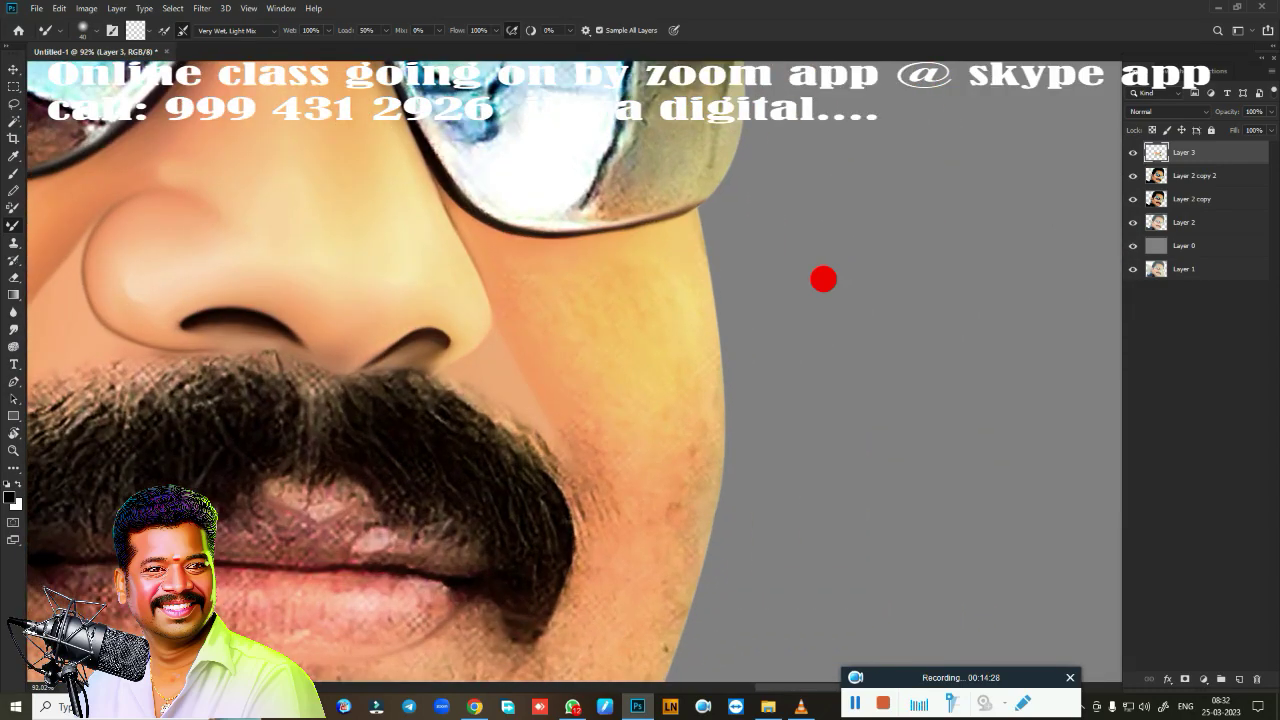
{"action": "scroll", "coordinate": [777, 340], "scroll_direction": "up", "scroll_amount": 1}
{"action": "scroll", "coordinate": [809, 251], "scroll_direction": "up", "scroll_amount": 1}
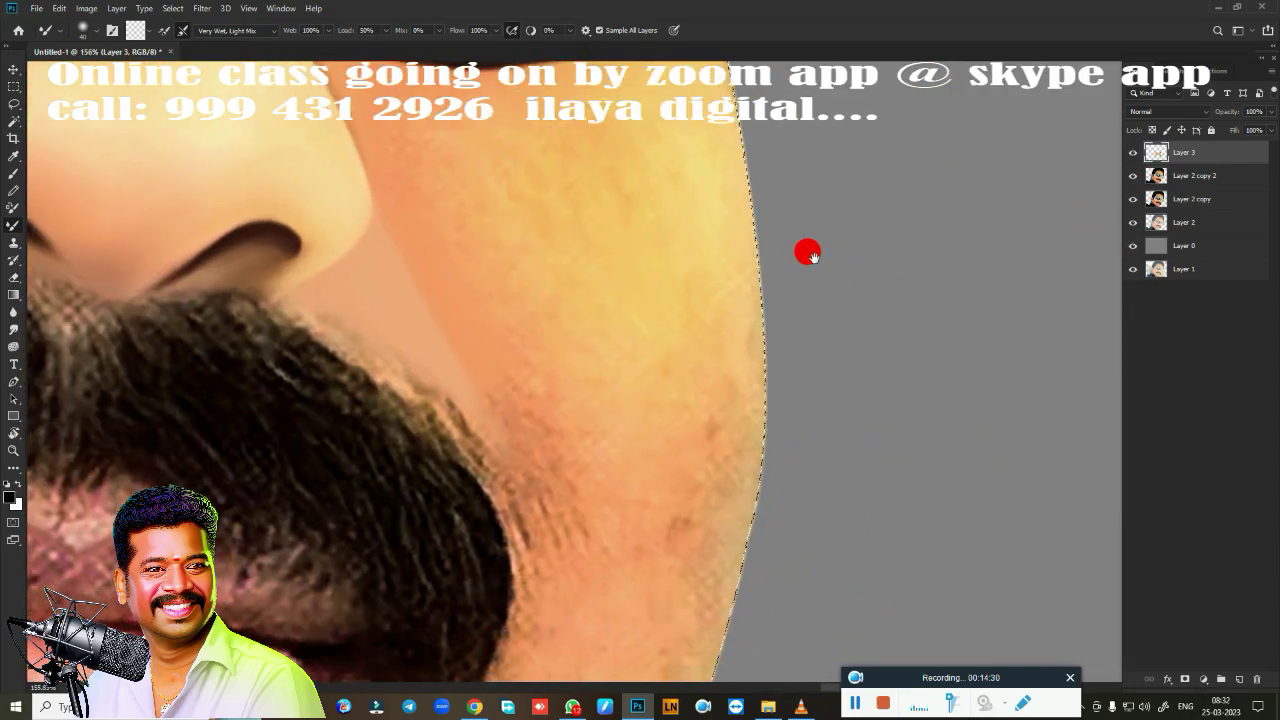
{"action": "scroll", "coordinate": [727, 396], "scroll_direction": "up", "scroll_amount": 1}
{"action": "key", "text": "r"}
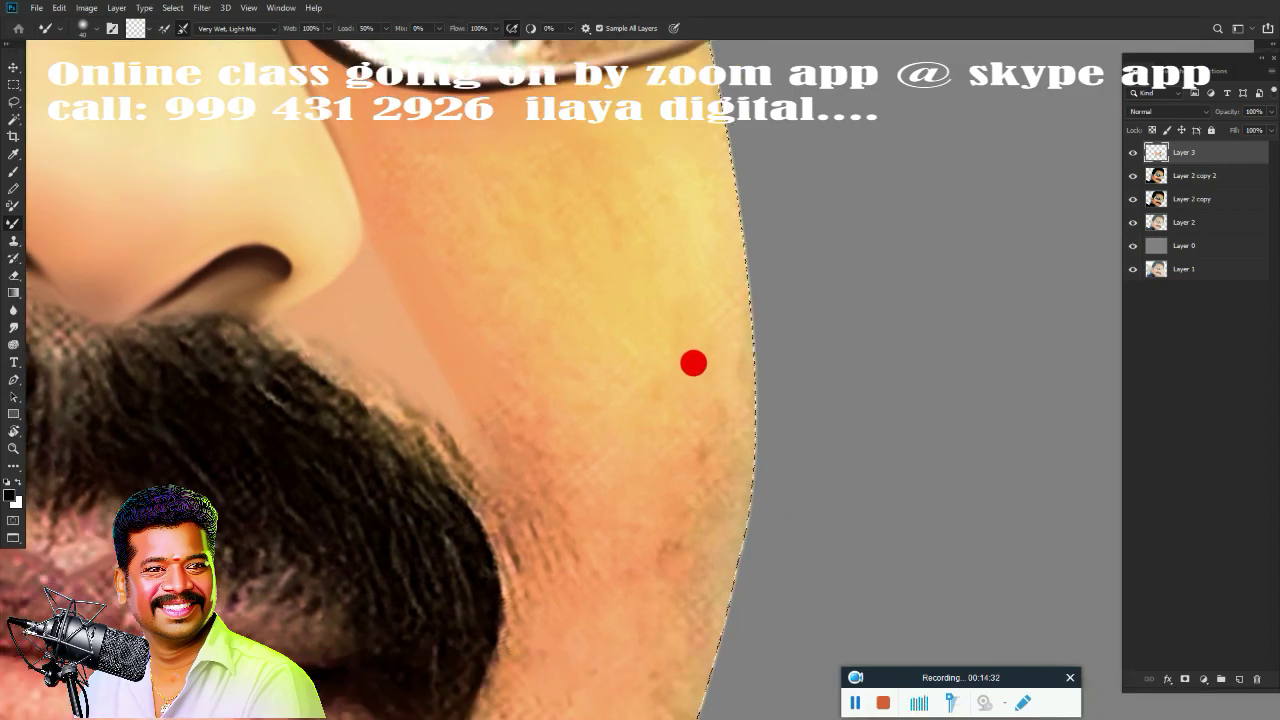
{"action": "left_click_drag", "start_coordinate": [694, 364], "coordinate": [685, 369]}
Hide the panels and smudge the cheek skin smooth, enlarging the brush partway
{"action": "key", "text": "f"}
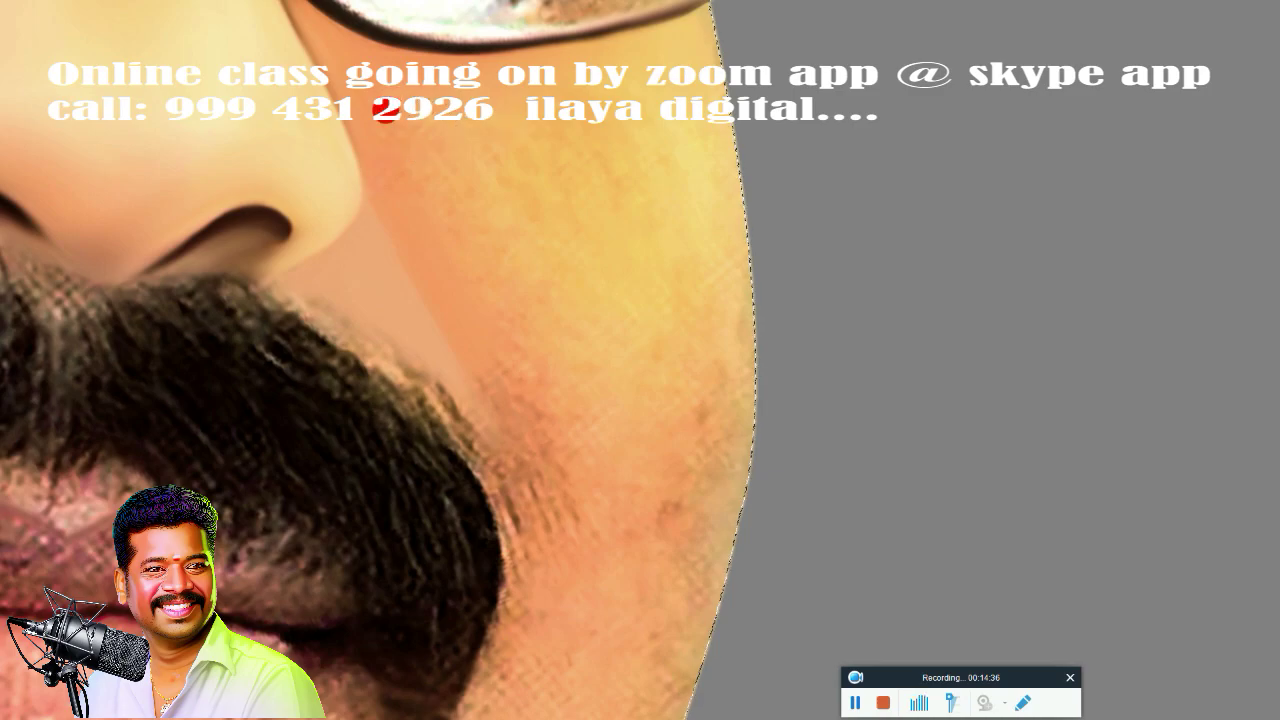
{"action": "left_click", "coordinate": [354, 114]}
{"action": "left_click", "coordinate": [446, 185]}
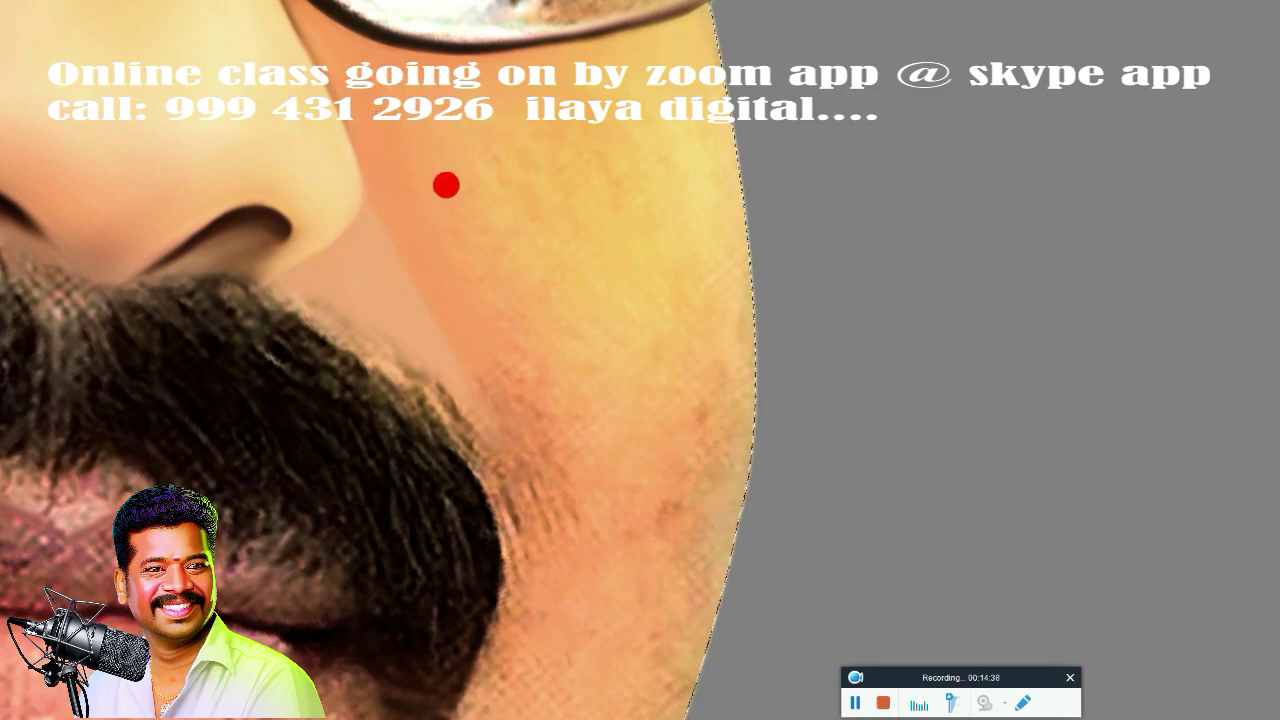
{"action": "mouse_move", "coordinate": [466, 266]}
{"action": "left_mouse_down"}
{"action": "mouse_move", "coordinate": [486, 323]}
{"action": "mouse_move", "coordinate": [506, 243]}
{"action": "mouse_move", "coordinate": [559, 352]}
{"action": "left_mouse_up"}
{"action": "key", "text": "]"}
{"action": "mouse_move", "coordinate": [547, 463]}
{"action": "left_mouse_down"}
{"action": "mouse_move", "coordinate": [570, 401]}
{"action": "mouse_move", "coordinate": [623, 420]}
{"action": "mouse_move", "coordinate": [634, 346]}
{"action": "mouse_move", "coordinate": [694, 246]}
{"action": "mouse_move", "coordinate": [688, 499]}
{"action": "mouse_move", "coordinate": [543, 380]}
{"action": "mouse_move", "coordinate": [489, 314]}
{"action": "mouse_move", "coordinate": [529, 423]}
{"action": "mouse_move", "coordinate": [554, 325]}
{"action": "mouse_move", "coordinate": [517, 277]}
{"action": "mouse_move", "coordinate": [603, 277]}
{"action": "mouse_move", "coordinate": [609, 223]}
{"action": "mouse_move", "coordinate": [628, 332]}
{"action": "mouse_move", "coordinate": [500, 63]}
{"action": "mouse_move", "coordinate": [505, 85]}
{"action": "mouse_move", "coordinate": [660, 14]}
{"action": "mouse_move", "coordinate": [634, 283]}
{"action": "mouse_move", "coordinate": [563, 323]}
{"action": "mouse_move", "coordinate": [494, 286]}
{"action": "mouse_move", "coordinate": [506, 323]}
{"action": "mouse_move", "coordinate": [544, 229]}
{"action": "mouse_move", "coordinate": [603, 223]}
{"action": "mouse_move", "coordinate": [623, 46]}
{"action": "mouse_move", "coordinate": [464, 54]}
{"action": "mouse_move", "coordinate": [664, 14]}
{"action": "mouse_move", "coordinate": [537, 163]}
{"action": "mouse_move", "coordinate": [503, 314]}
{"action": "mouse_move", "coordinate": [497, 197]}
{"action": "mouse_move", "coordinate": [644, 242]}
{"action": "mouse_move", "coordinate": [686, 94]}
{"action": "mouse_move", "coordinate": [546, 81]}
{"action": "mouse_move", "coordinate": [550, 42]}
{"action": "mouse_move", "coordinate": [440, 90]}
{"action": "mouse_move", "coordinate": [514, 151]}
{"action": "mouse_move", "coordinate": [571, 131]}
{"action": "mouse_move", "coordinate": [617, 86]}
{"action": "mouse_move", "coordinate": [673, 235]}
{"action": "left_mouse_up"}
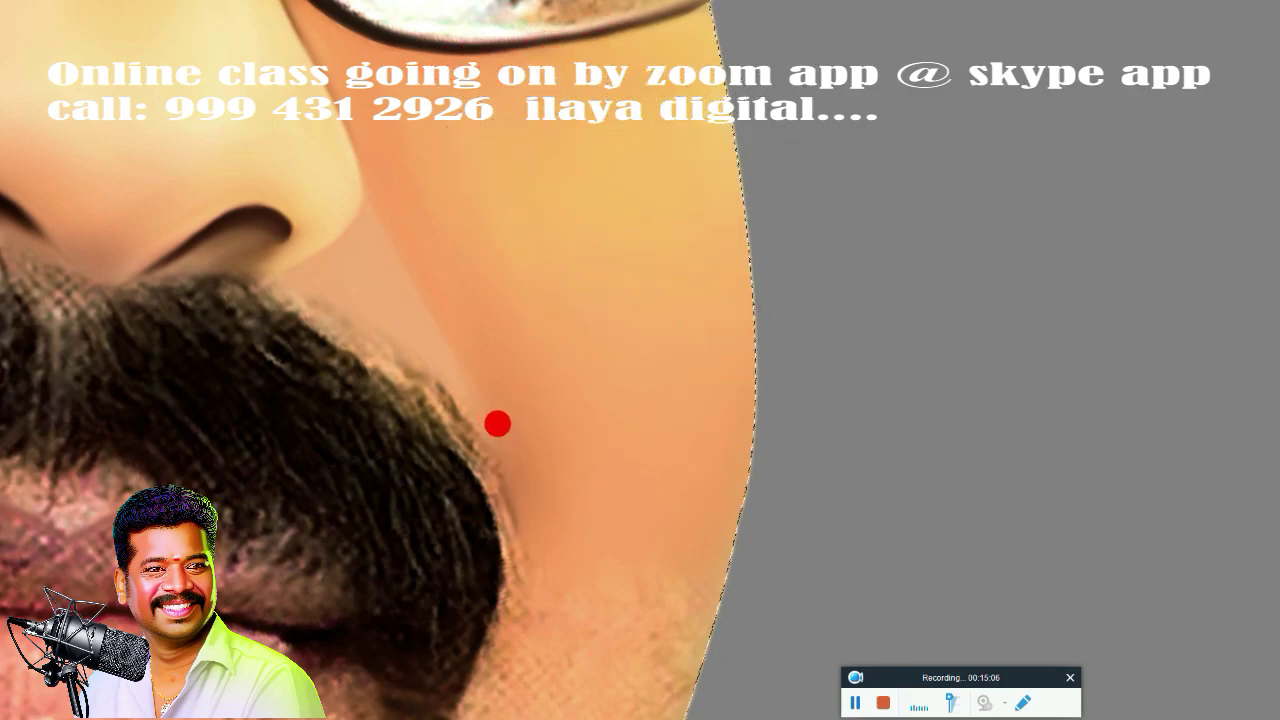
Smudge the skin around the chin, mustache tip and jaw edge smooth
{"action": "mouse_move", "coordinate": [497, 424]}
{"action": "left_mouse_down"}
{"action": "mouse_move", "coordinate": [483, 434]}
{"action": "mouse_move", "coordinate": [509, 483]}
{"action": "mouse_move", "coordinate": [554, 460]}
{"action": "mouse_move", "coordinate": [680, 311]}
{"action": "mouse_move", "coordinate": [686, 277]}
{"action": "left_mouse_up"}
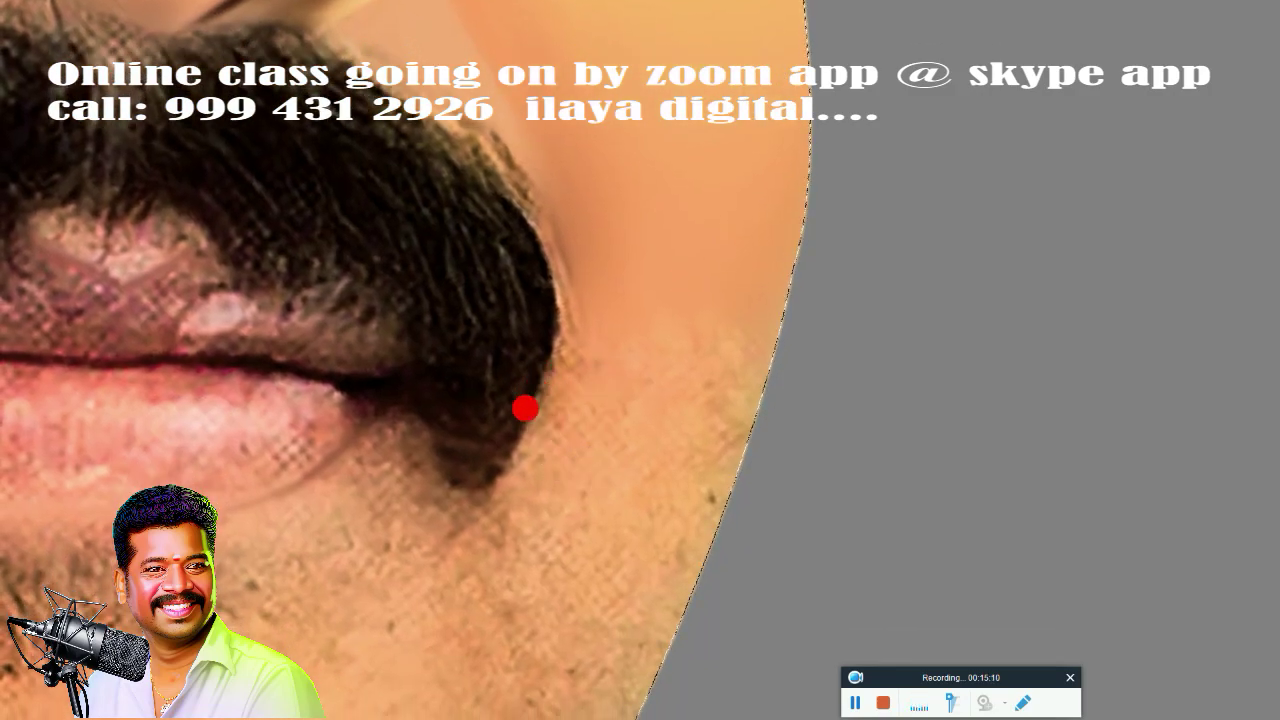
{"action": "mouse_move", "coordinate": [525, 408]}
{"action": "left_mouse_down"}
{"action": "mouse_move", "coordinate": [554, 343]}
{"action": "mouse_move", "coordinate": [537, 351]}
{"action": "mouse_move", "coordinate": [563, 234]}
{"action": "mouse_move", "coordinate": [520, 394]}
{"action": "mouse_move", "coordinate": [543, 361]}
{"action": "mouse_move", "coordinate": [649, 286]}
{"action": "mouse_move", "coordinate": [663, 342]}
{"action": "mouse_move", "coordinate": [640, 406]}
{"action": "mouse_move", "coordinate": [809, 140]}
{"action": "mouse_move", "coordinate": [586, 286]}
{"action": "mouse_move", "coordinate": [561, 317]}
{"action": "mouse_move", "coordinate": [566, 280]}
{"action": "mouse_move", "coordinate": [560, 363]}
{"action": "mouse_move", "coordinate": [563, 286]}
{"action": "mouse_move", "coordinate": [600, 326]}
{"action": "mouse_move", "coordinate": [617, 277]}
{"action": "mouse_move", "coordinate": [703, 251]}
{"action": "mouse_move", "coordinate": [717, 303]}
{"action": "mouse_move", "coordinate": [663, 307]}
{"action": "left_mouse_up"}
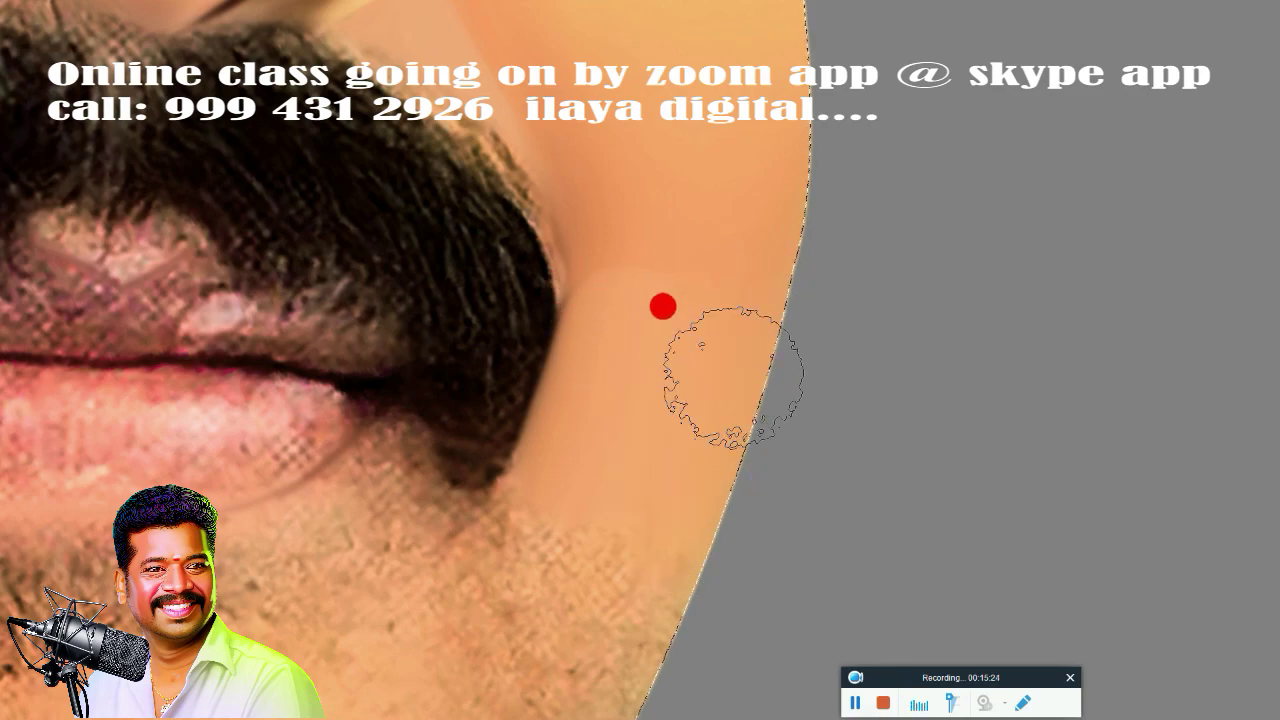
{"action": "scroll", "coordinate": [663, 307], "scroll_direction": "down", "scroll_amount": 3}
{"action": "mouse_move", "coordinate": [645, 453]}
{"action": "left_mouse_down"}
{"action": "mouse_move", "coordinate": [649, 286]}
{"action": "mouse_move", "coordinate": [635, 280]}
{"action": "mouse_move", "coordinate": [671, 245]}
{"action": "mouse_move", "coordinate": [666, 303]}
{"action": "mouse_move", "coordinate": [686, 263]}
{"action": "mouse_move", "coordinate": [640, 254]}
{"action": "mouse_move", "coordinate": [674, 257]}
{"action": "mouse_move", "coordinate": [749, 403]}
{"action": "mouse_move", "coordinate": [264, 450]}
{"action": "mouse_move", "coordinate": [451, 403]}
{"action": "mouse_move", "coordinate": [511, 429]}
{"action": "mouse_move", "coordinate": [546, 371]}
{"action": "mouse_move", "coordinate": [565, 523]}
{"action": "left_mouse_up"}
Smooth the forehead skin down to the glasses into an even tone
{"action": "mouse_move", "coordinate": [477, 326]}
{"action": "left_mouse_down"}
{"action": "mouse_move", "coordinate": [463, 409]}
{"action": "mouse_move", "coordinate": [471, 323]}
{"action": "mouse_move", "coordinate": [546, 226]}
{"action": "mouse_move", "coordinate": [231, 151]}
{"action": "left_mouse_up"}
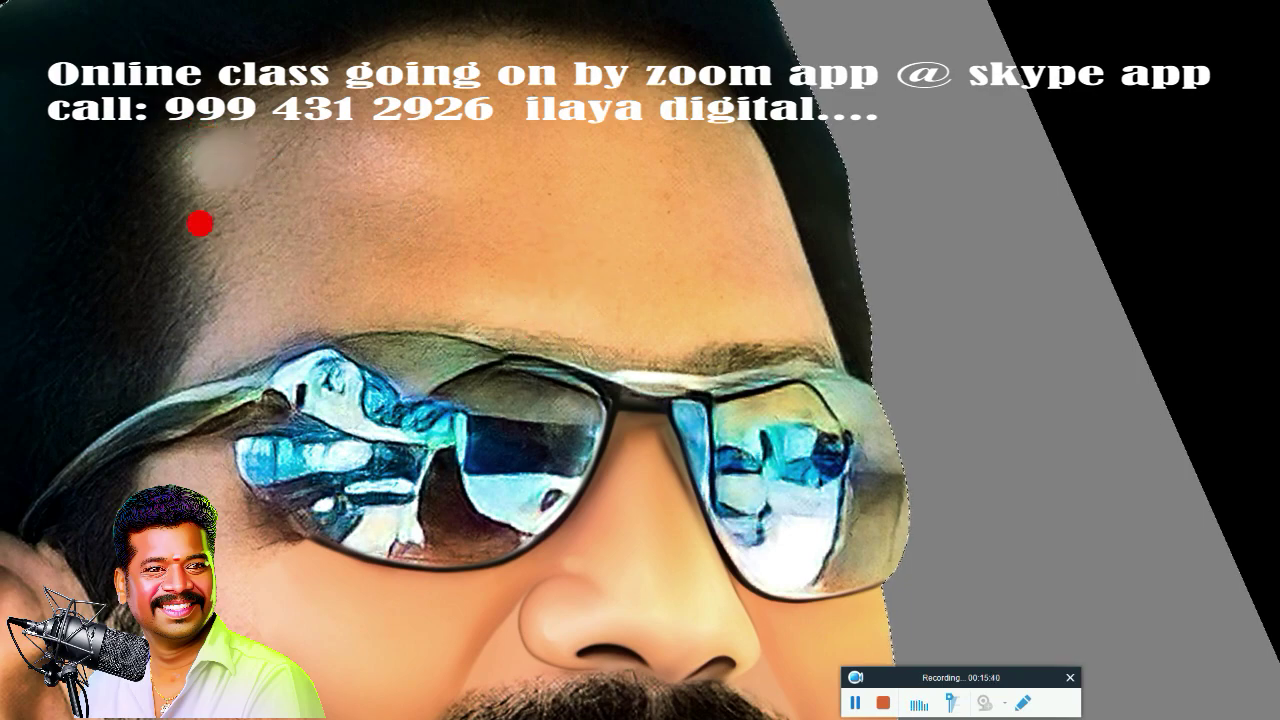
{"action": "mouse_move", "coordinate": [200, 224]}
{"action": "left_mouse_down"}
{"action": "mouse_move", "coordinate": [223, 297]}
{"action": "mouse_move", "coordinate": [234, 283]}
{"action": "mouse_move", "coordinate": [214, 312]}
{"action": "left_mouse_up"}
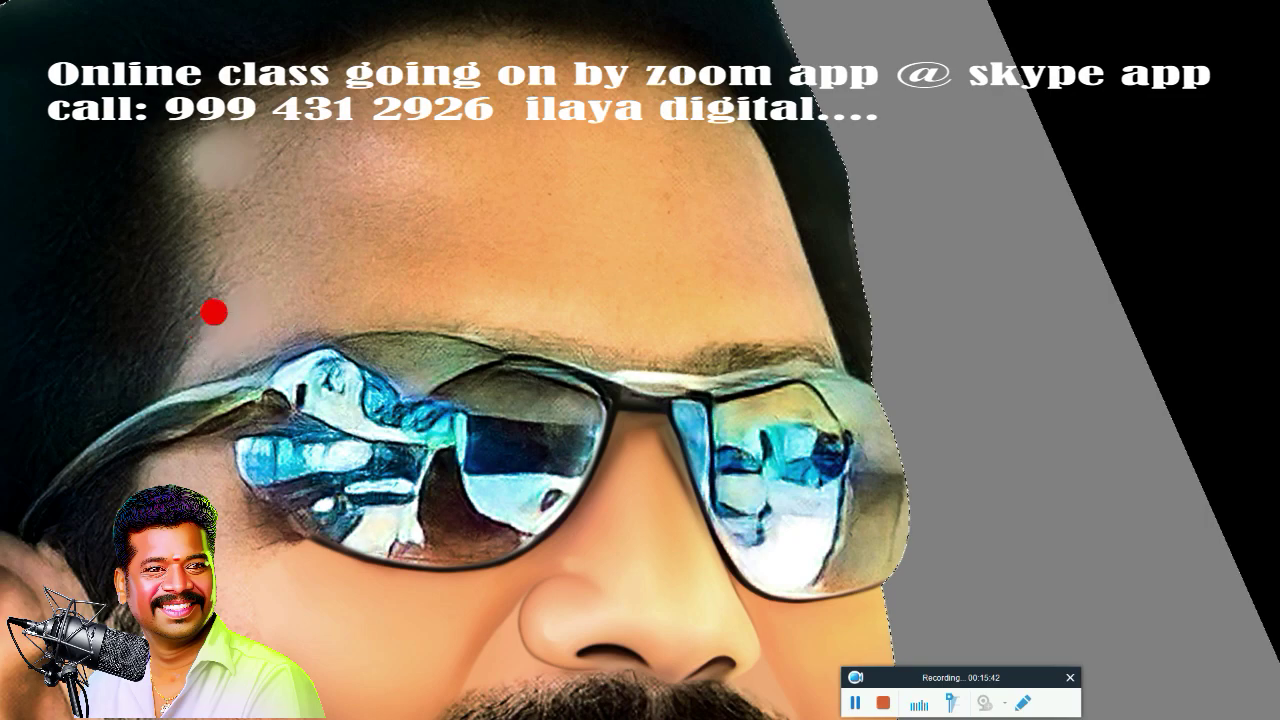
{"action": "mouse_move", "coordinate": [338, 144]}
{"action": "left_mouse_down"}
{"action": "mouse_move", "coordinate": [329, 123]}
{"action": "mouse_move", "coordinate": [690, 118]}
{"action": "mouse_move", "coordinate": [566, 101]}
{"action": "mouse_move", "coordinate": [614, 271]}
{"action": "mouse_move", "coordinate": [551, 294]}
{"action": "mouse_move", "coordinate": [469, 222]}
{"action": "mouse_move", "coordinate": [537, 371]}
{"action": "mouse_move", "coordinate": [620, 323]}
{"action": "mouse_move", "coordinate": [563, 291]}
{"action": "mouse_move", "coordinate": [599, 309]}
{"action": "mouse_move", "coordinate": [583, 309]}
{"action": "mouse_move", "coordinate": [611, 266]}
{"action": "mouse_move", "coordinate": [653, 265]}
{"action": "mouse_move", "coordinate": [646, 240]}
{"action": "mouse_move", "coordinate": [674, 283]}
{"action": "mouse_move", "coordinate": [689, 277]}
{"action": "mouse_move", "coordinate": [686, 238]}
{"action": "mouse_move", "coordinate": [692, 263]}
{"action": "left_mouse_up"}
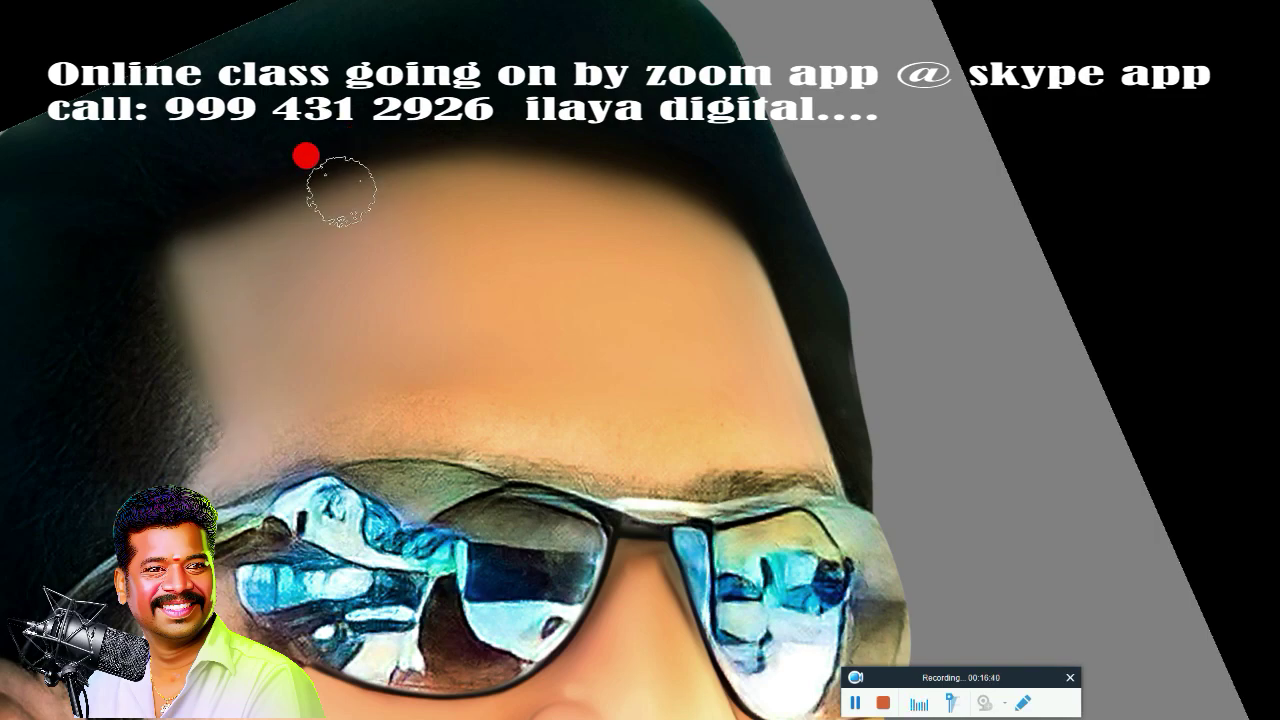
Fit the portrait on screen, zoom back in on the sunglasses, and show the Layers panel
{"action": "scroll", "coordinate": [486, 377], "scroll_direction": "down", "scroll_amount": 5}
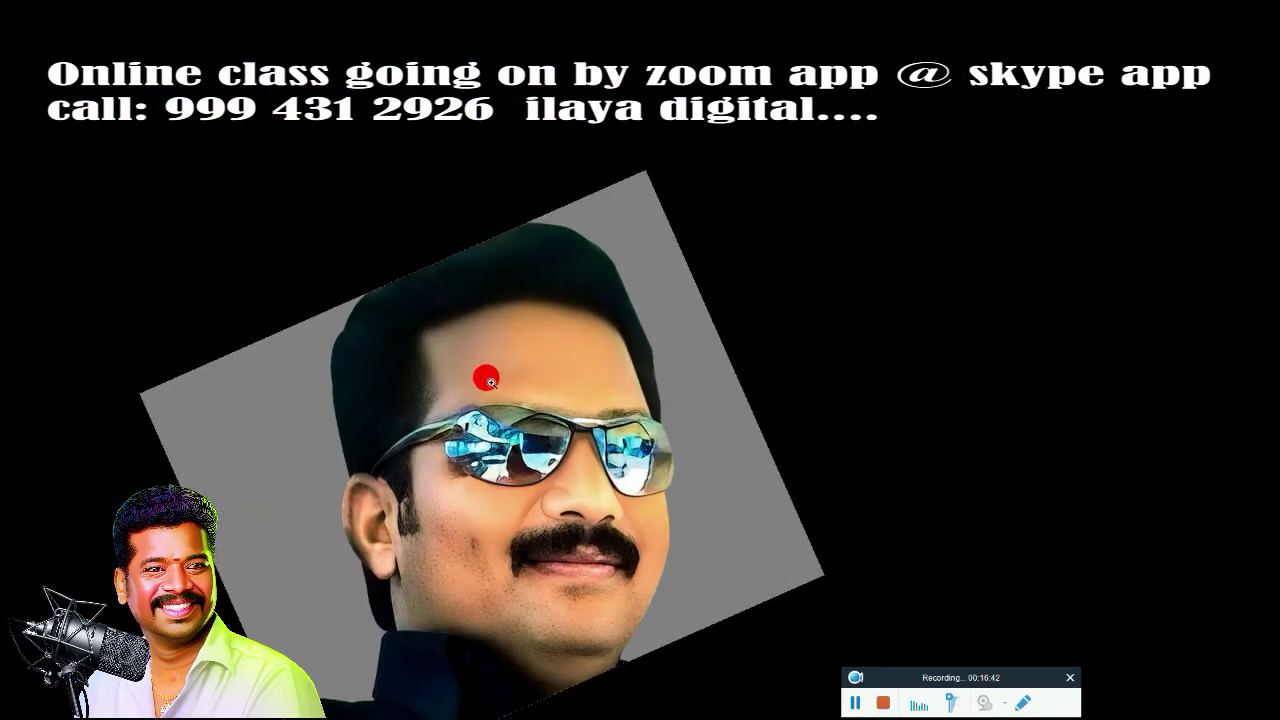
{"action": "scroll", "coordinate": [569, 380], "scroll_direction": "up", "scroll_amount": 6}
{"action": "left_click_drag", "start_coordinate": [552, 185], "coordinate": [518, 169]}
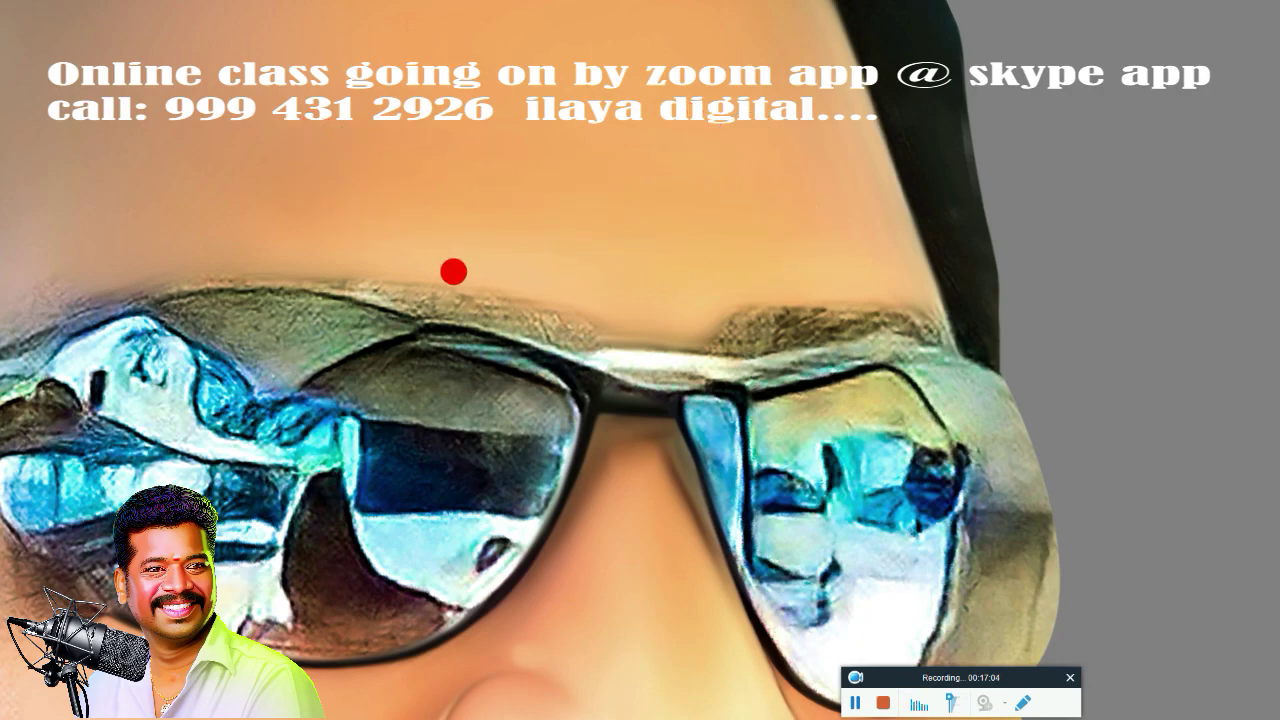
{"action": "key", "text": "ctrl+0"}
{"action": "scroll", "coordinate": [414, 320], "scroll_direction": "up", "scroll_amount": 3}
{"action": "scroll", "coordinate": [443, 320], "scroll_direction": "up", "scroll_amount": 3}
{"action": "scroll", "coordinate": [466, 317], "scroll_direction": "up", "scroll_amount": 3}
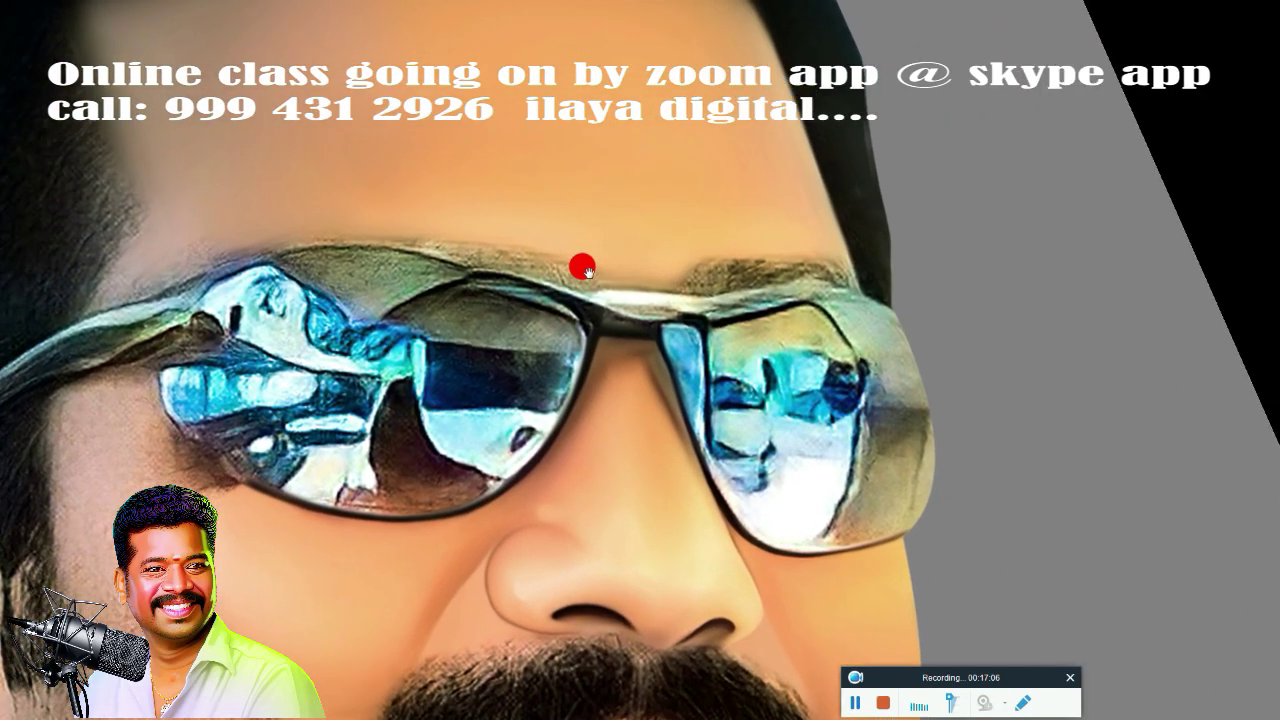
{"action": "key", "text": "F7"}
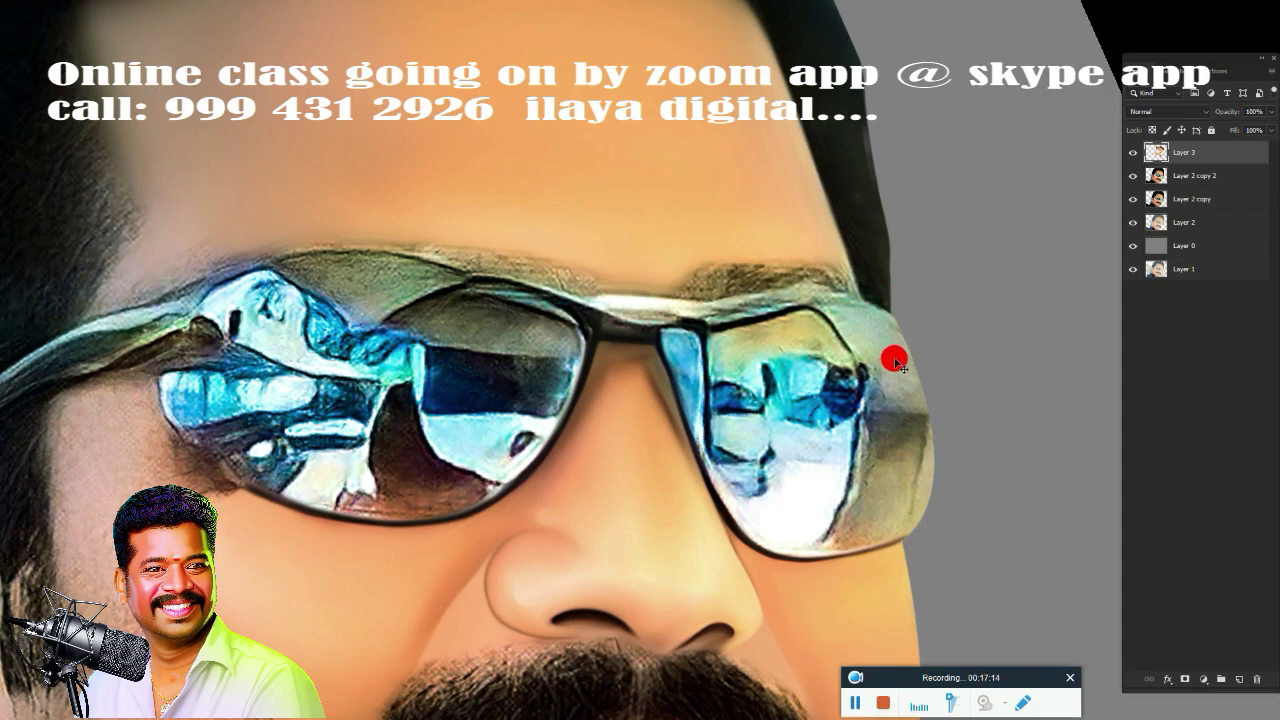
Make Layer 3 active and zoom in on the glasses bridge and eyebrow
{"action": "left_click", "coordinate": [1200, 177]}
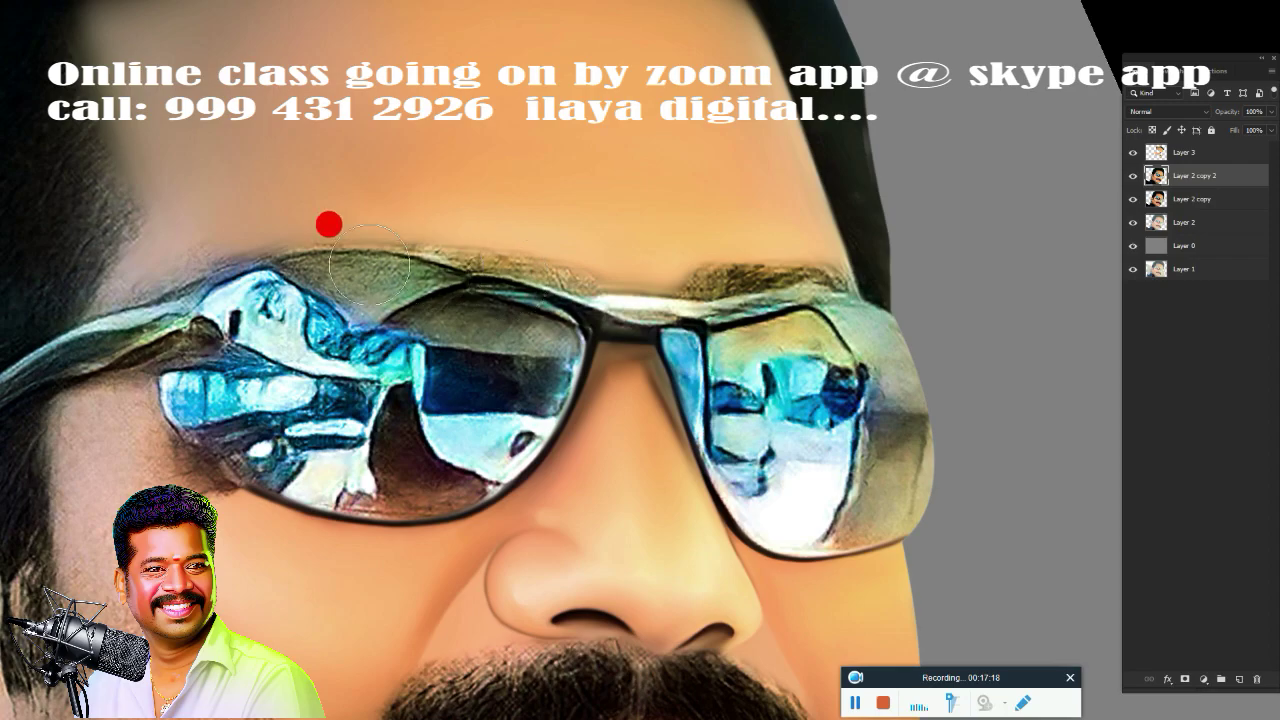
{"action": "left_click", "coordinate": [1190, 150]}
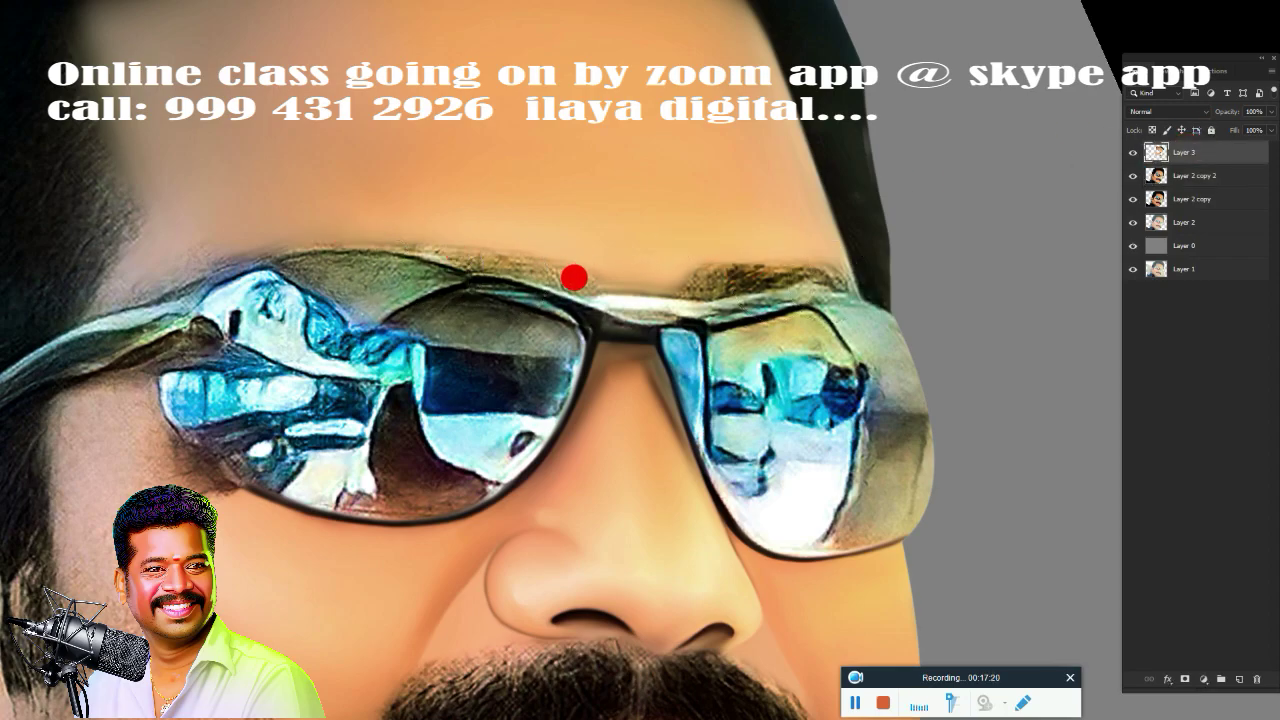
{"action": "left_click", "coordinate": [585, 311]}
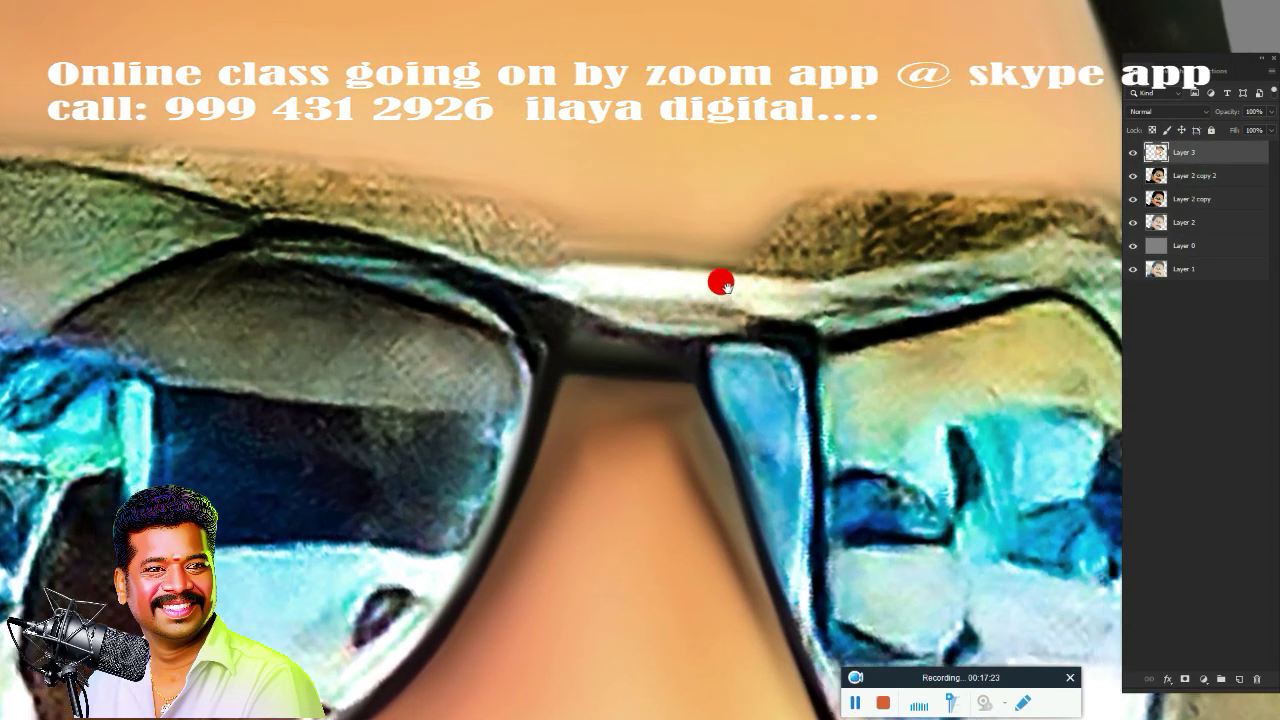
{"action": "left_click_drag", "start_coordinate": [721, 284], "coordinate": [474, 297]}
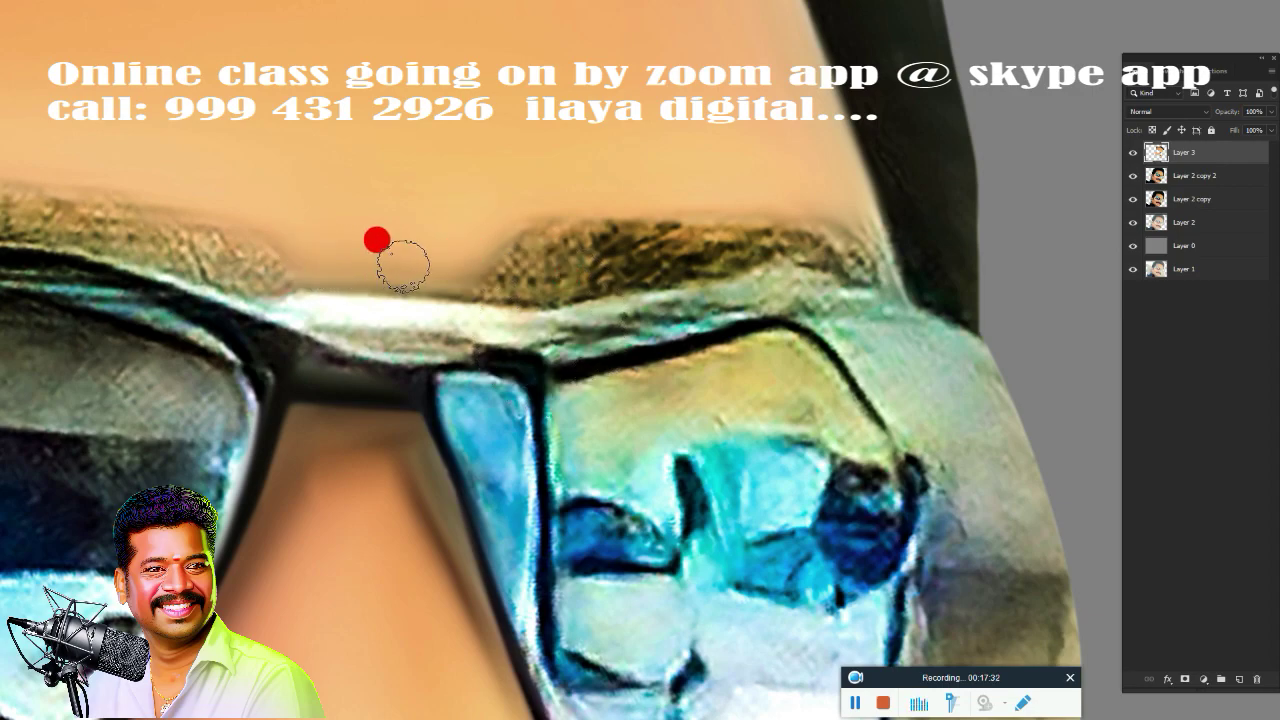
Smudge the first eyebrow smooth, reshaping its left and right ends
{"action": "mouse_move", "coordinate": [539, 261]}
{"action": "left_mouse_down"}
{"action": "mouse_move", "coordinate": [599, 217]}
{"action": "mouse_move", "coordinate": [548, 251]}
{"action": "mouse_move", "coordinate": [553, 271]}
{"action": "mouse_move", "coordinate": [727, 228]}
{"action": "left_mouse_up"}
{"action": "mouse_move", "coordinate": [532, 224]}
{"action": "left_mouse_down"}
{"action": "mouse_move", "coordinate": [717, 209]}
{"action": "mouse_move", "coordinate": [626, 260]}
{"action": "mouse_move", "coordinate": [777, 238]}
{"action": "mouse_move", "coordinate": [851, 254]}
{"action": "mouse_move", "coordinate": [837, 223]}
{"action": "mouse_move", "coordinate": [857, 178]}
{"action": "mouse_move", "coordinate": [878, 250]}
{"action": "left_mouse_up"}
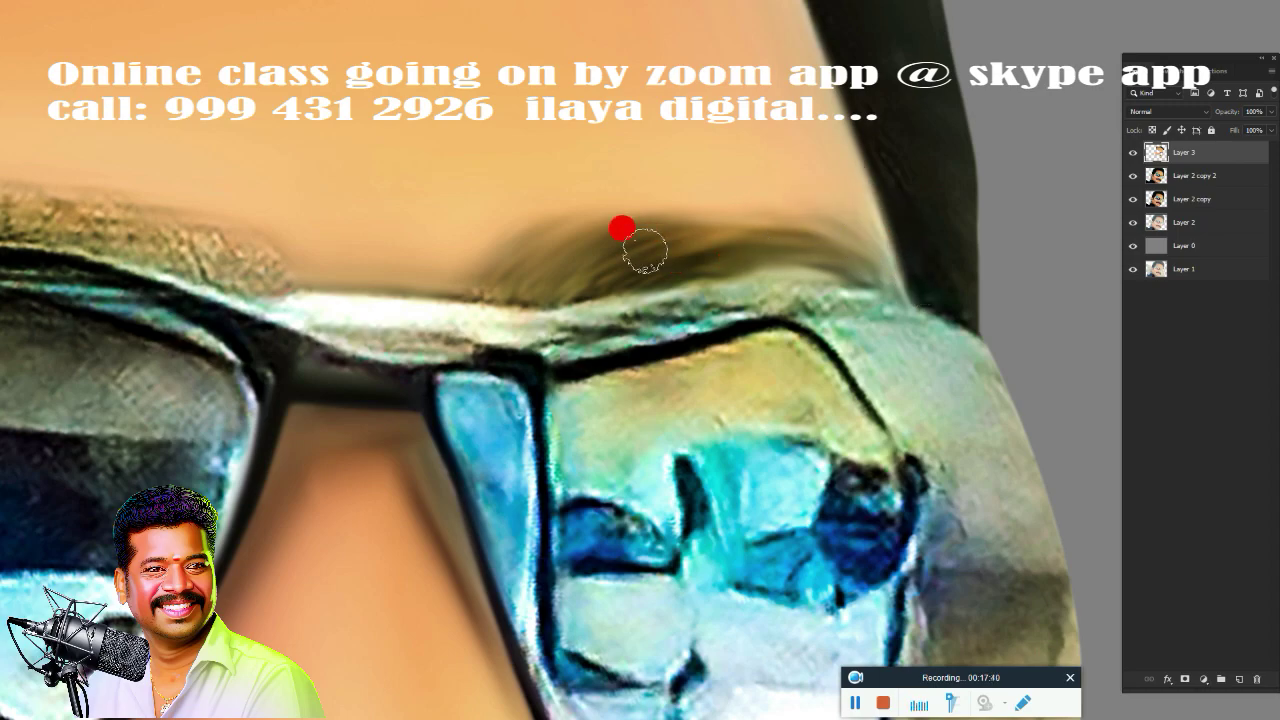
{"action": "mouse_move", "coordinate": [622, 229]}
{"action": "left_mouse_down"}
{"action": "mouse_move", "coordinate": [734, 200]}
{"action": "mouse_move", "coordinate": [500, 247]}
{"action": "left_mouse_up"}
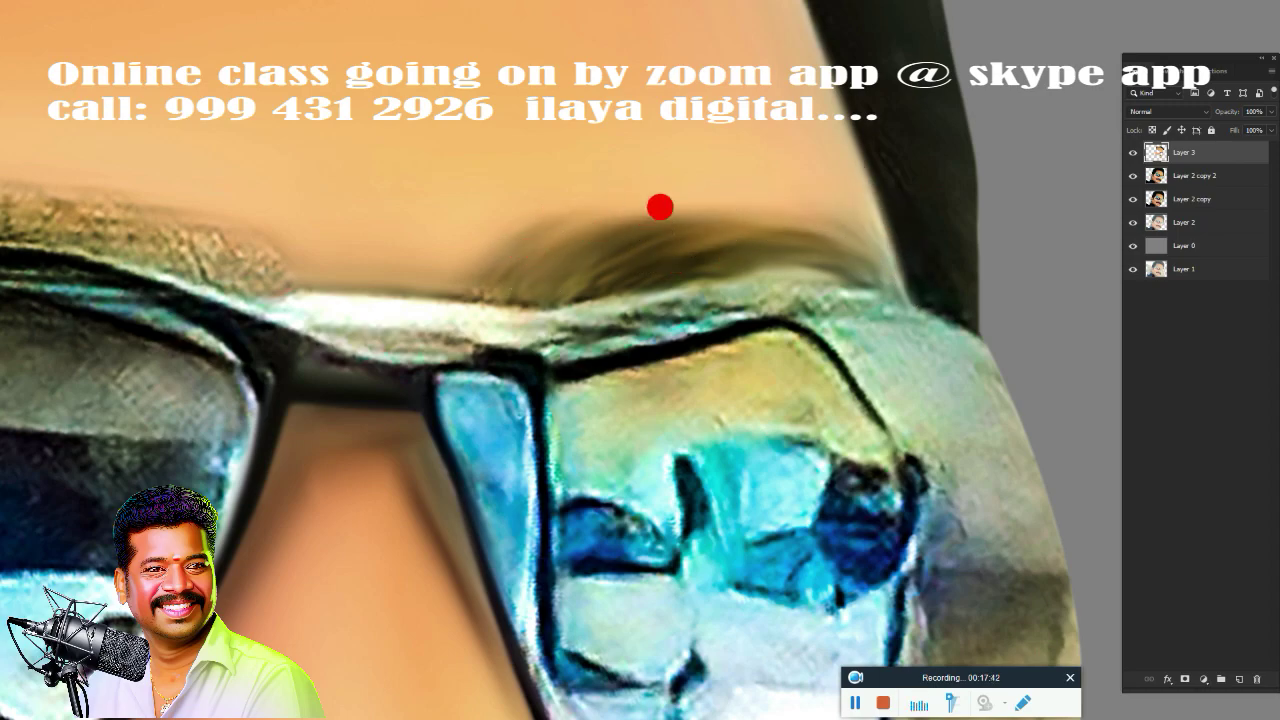
{"action": "mouse_move", "coordinate": [660, 207]}
{"action": "left_mouse_down"}
{"action": "mouse_move", "coordinate": [589, 229]}
{"action": "mouse_move", "coordinate": [706, 200]}
{"action": "mouse_move", "coordinate": [571, 264]}
{"action": "left_mouse_up"}
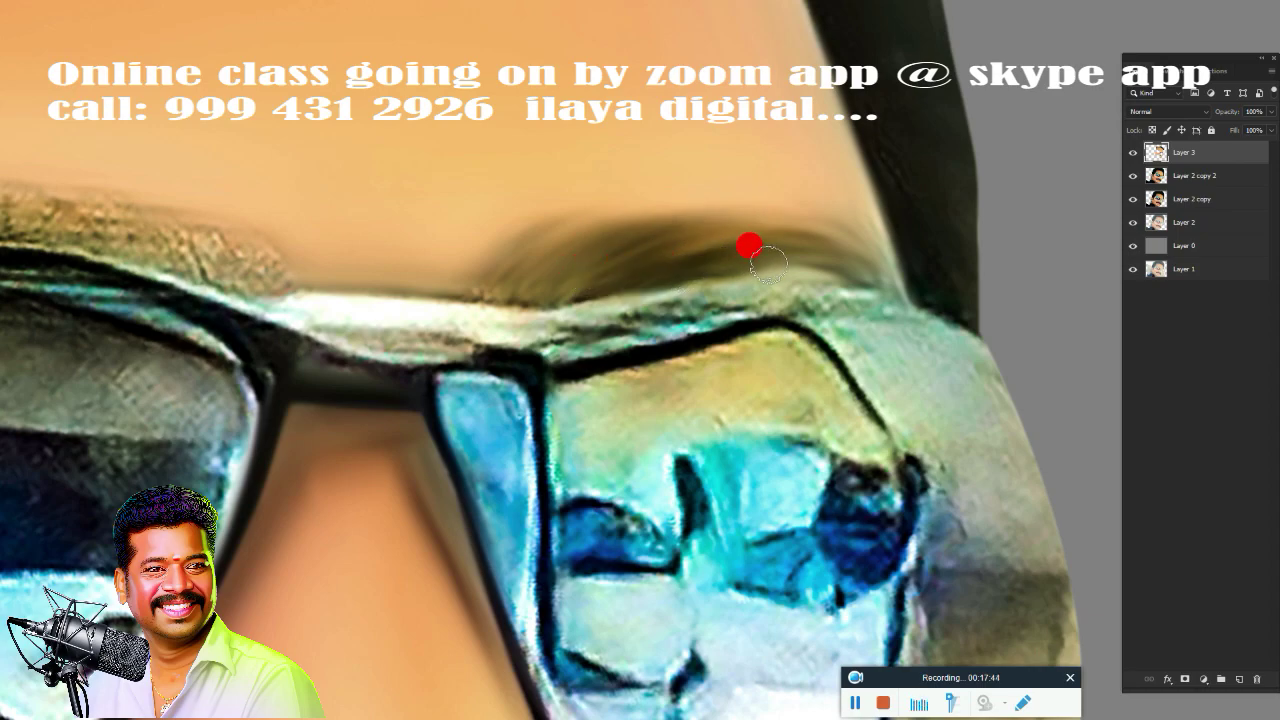
{"action": "left_click_drag", "start_coordinate": [750, 246], "coordinate": [863, 259]}
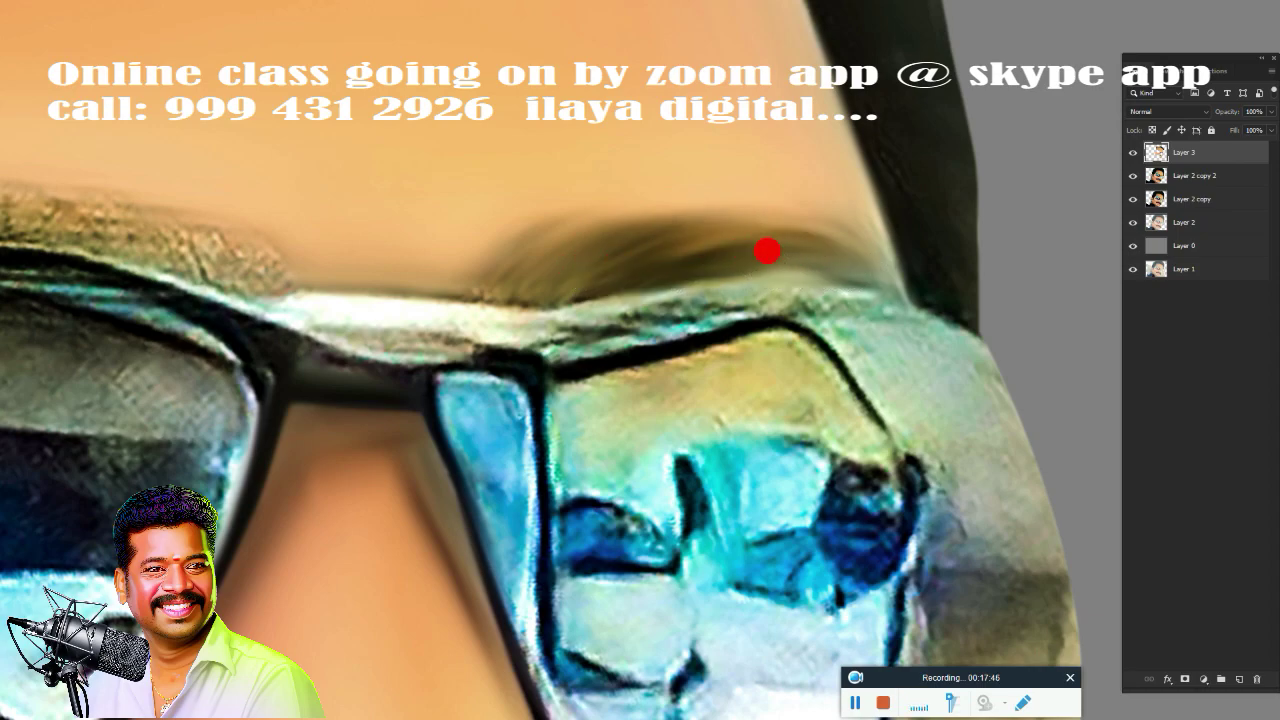
{"action": "left_click_drag", "start_coordinate": [719, 262], "coordinate": [855, 192]}
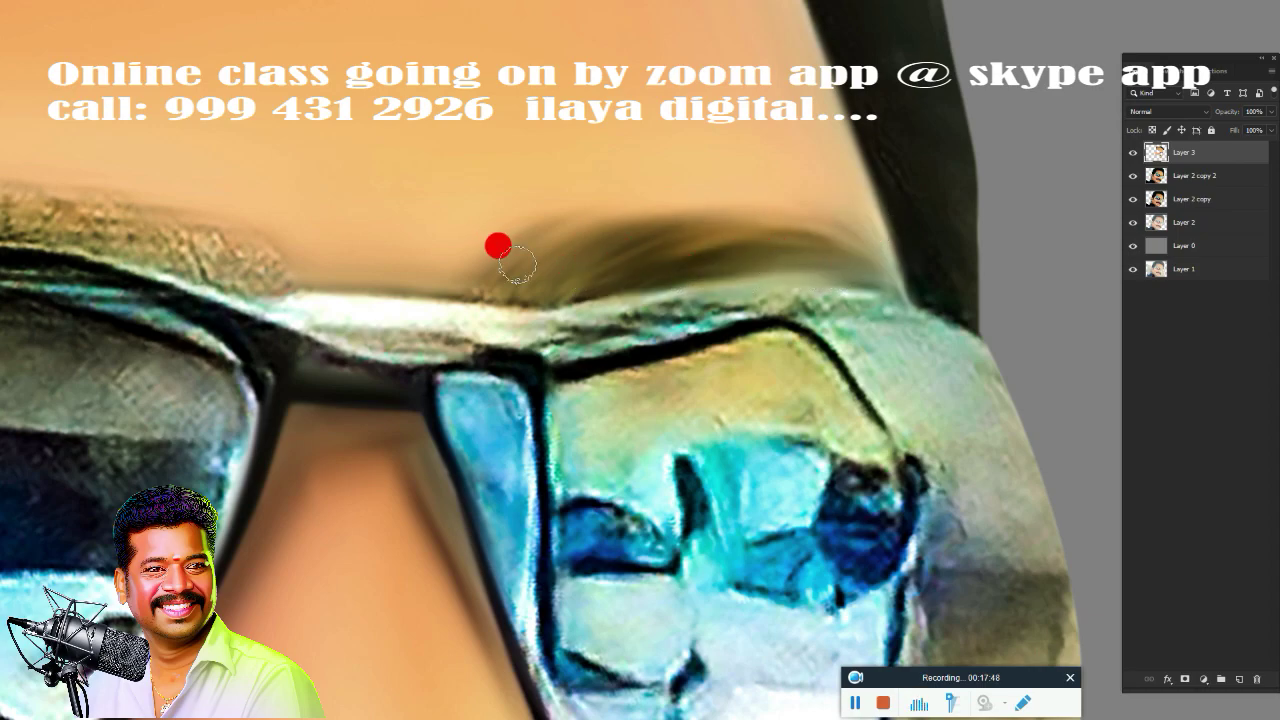
{"action": "mouse_move", "coordinate": [498, 246]}
{"action": "left_mouse_down"}
{"action": "mouse_move", "coordinate": [514, 274]}
{"action": "mouse_move", "coordinate": [589, 260]}
{"action": "mouse_move", "coordinate": [489, 269]}
{"action": "mouse_move", "coordinate": [484, 255]}
{"action": "left_mouse_up"}
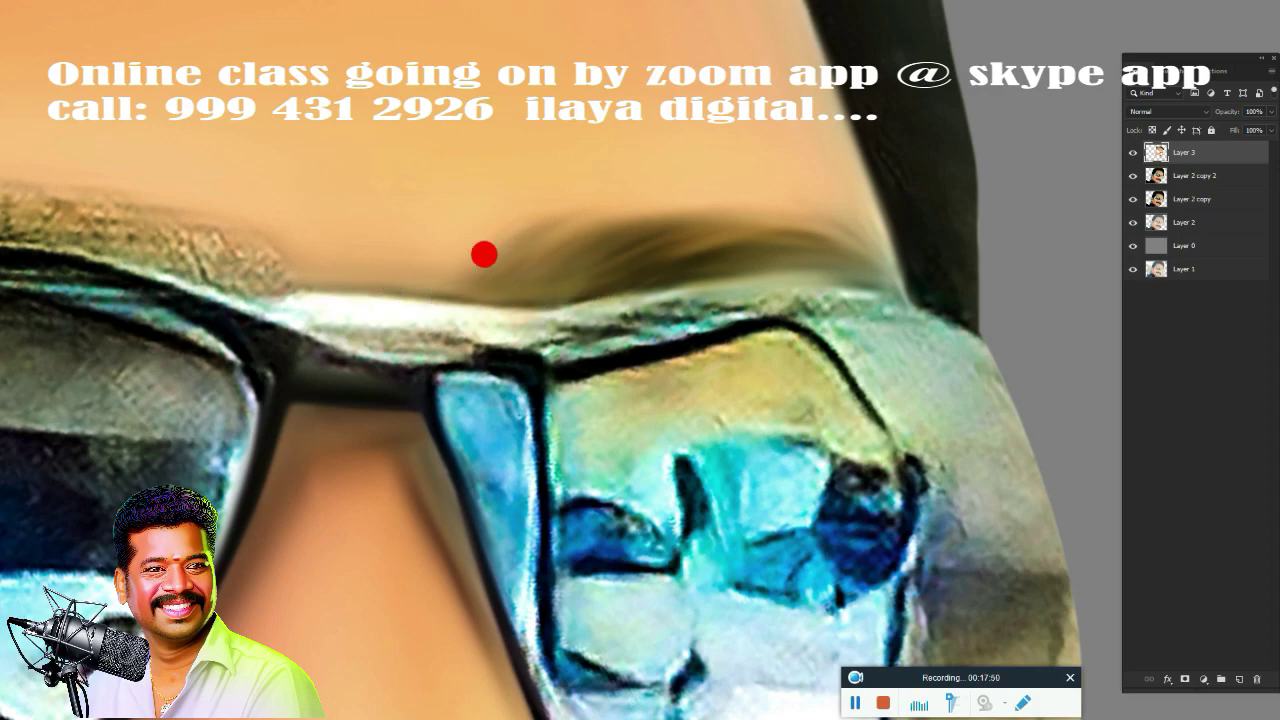
{"action": "left_click_drag", "start_coordinate": [682, 200], "coordinate": [657, 222]}
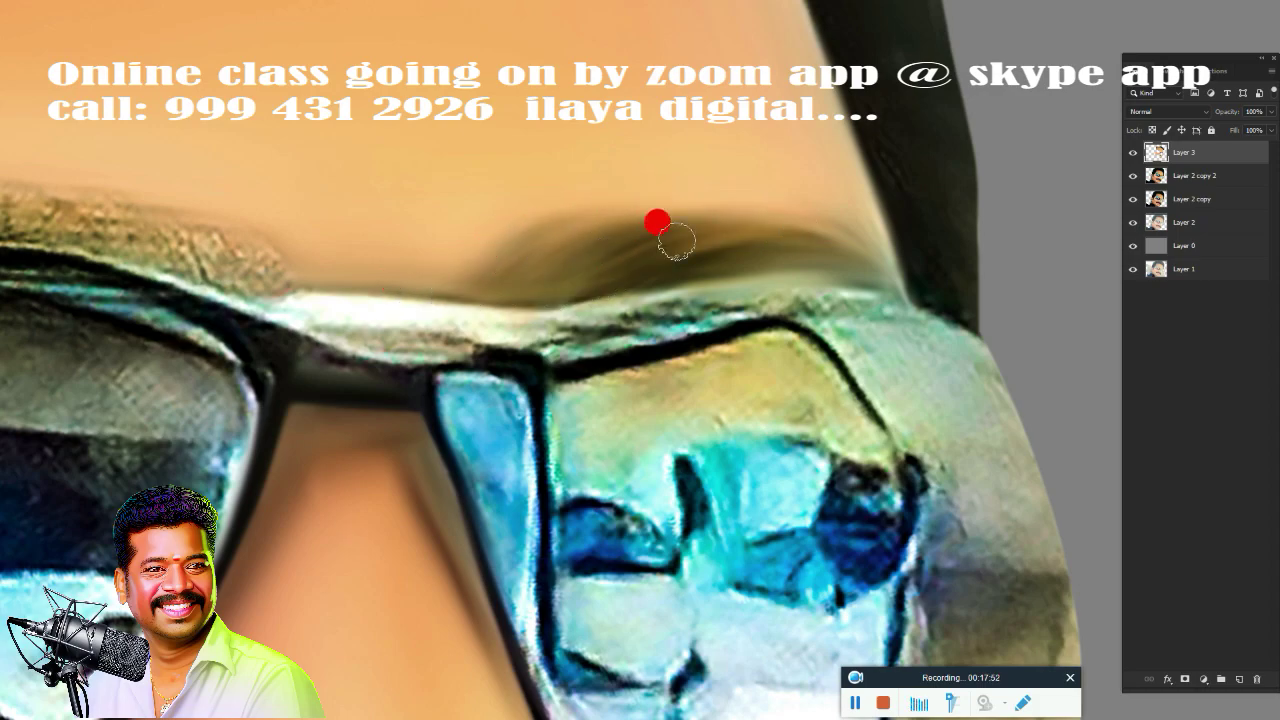
Smooth the top edge, streak and lower edge of the other eyebrow, then zoom out
{"action": "left_click_drag", "start_coordinate": [257, 316], "coordinate": [831, 326]}
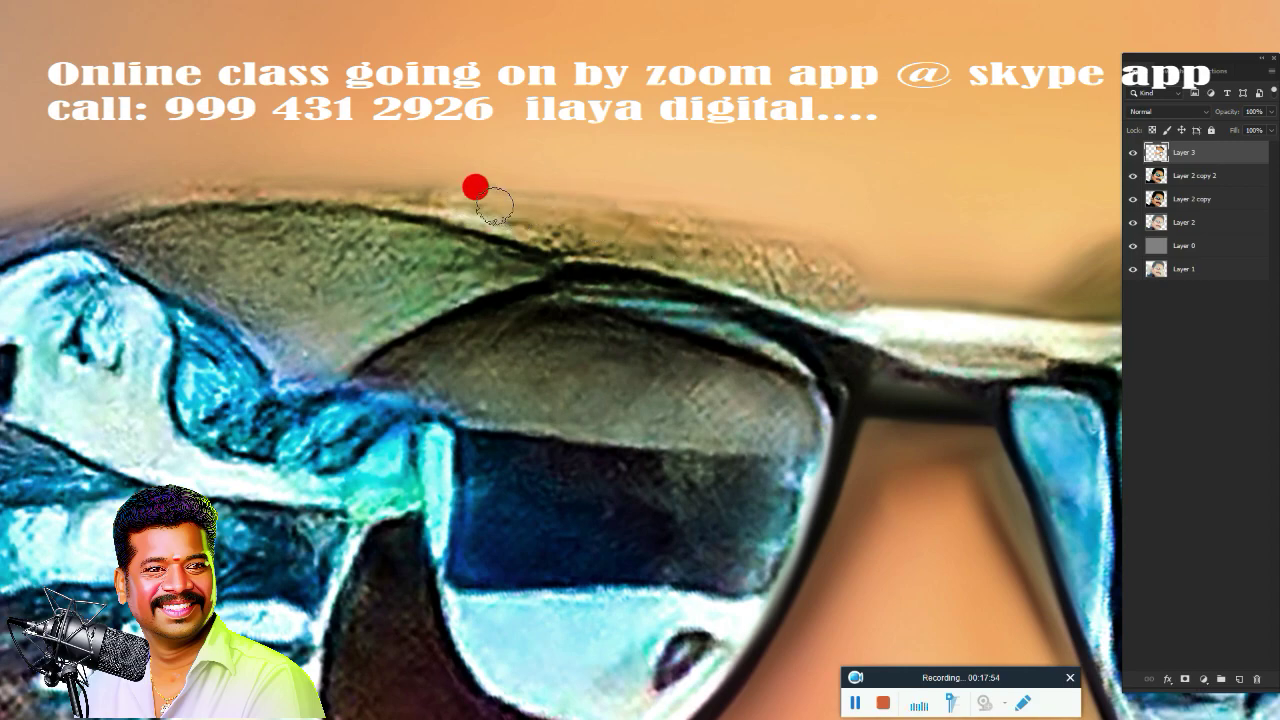
{"action": "mouse_move", "coordinate": [204, 161]}
{"action": "left_mouse_down"}
{"action": "mouse_move", "coordinate": [9, 206]}
{"action": "mouse_move", "coordinate": [363, 169]}
{"action": "mouse_move", "coordinate": [257, 163]}
{"action": "mouse_move", "coordinate": [500, 200]}
{"action": "mouse_move", "coordinate": [826, 294]}
{"action": "mouse_move", "coordinate": [789, 266]}
{"action": "mouse_move", "coordinate": [871, 284]}
{"action": "left_mouse_up"}
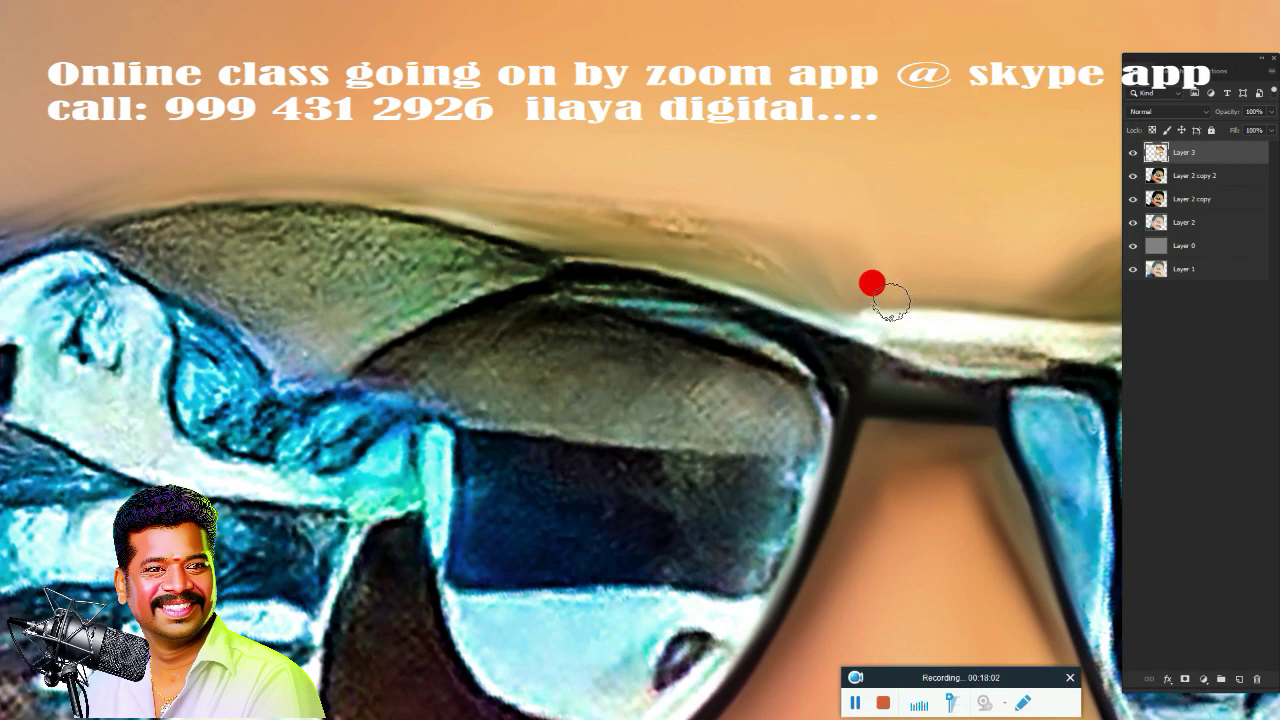
{"action": "mouse_move", "coordinate": [762, 231]}
{"action": "left_mouse_down"}
{"action": "mouse_move", "coordinate": [663, 189]}
{"action": "mouse_move", "coordinate": [517, 180]}
{"action": "mouse_move", "coordinate": [634, 206]}
{"action": "mouse_move", "coordinate": [573, 192]}
{"action": "left_mouse_up"}
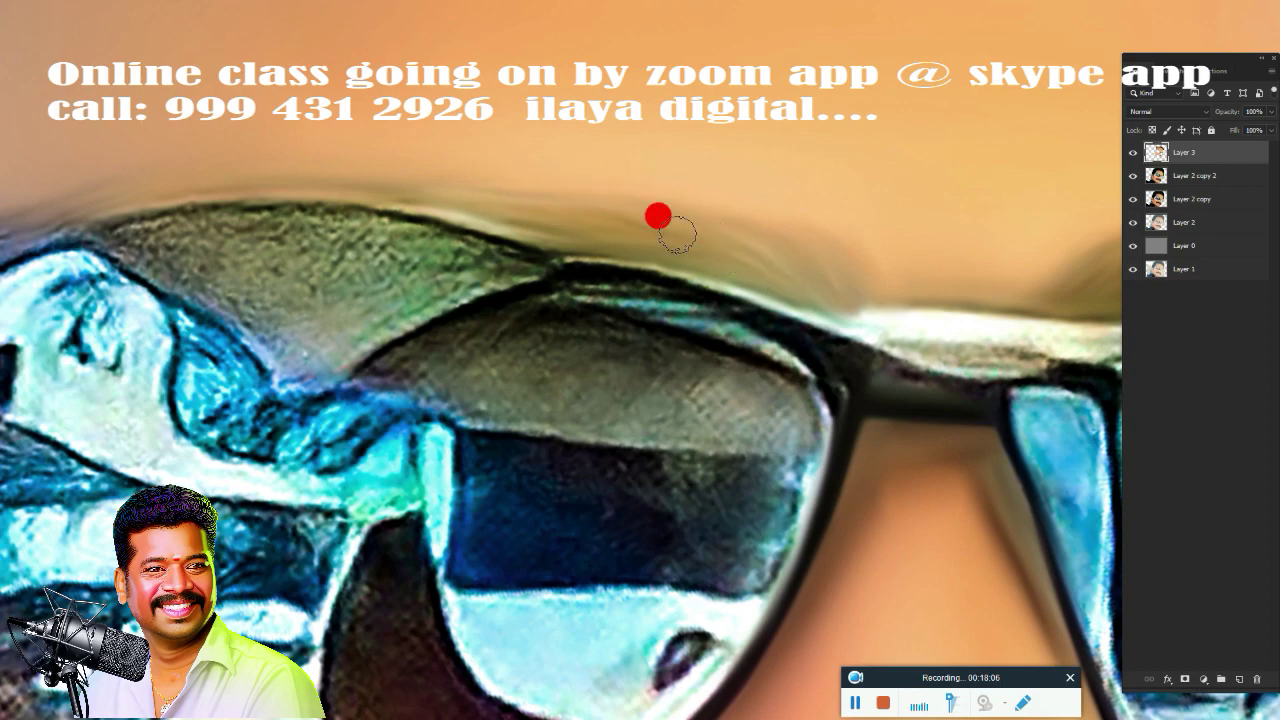
{"action": "mouse_move", "coordinate": [836, 278]}
{"action": "left_mouse_down"}
{"action": "mouse_move", "coordinate": [800, 283]}
{"action": "mouse_move", "coordinate": [831, 294]}
{"action": "mouse_move", "coordinate": [806, 294]}
{"action": "mouse_move", "coordinate": [426, 206]}
{"action": "mouse_move", "coordinate": [726, 251]}
{"action": "mouse_move", "coordinate": [401, 181]}
{"action": "left_mouse_up"}
{"action": "key", "text": "h"}
{"action": "mouse_move", "coordinate": [592, 280]}
{"action": "left_mouse_down"}
{"action": "mouse_move", "coordinate": [543, 240]}
{"action": "mouse_move", "coordinate": [377, 337]}
{"action": "mouse_move", "coordinate": [477, 260]}
{"action": "mouse_move", "coordinate": [480, 294]}
{"action": "mouse_move", "coordinate": [506, 272]}
{"action": "mouse_move", "coordinate": [486, 600]}
{"action": "mouse_move", "coordinate": [486, 586]}
{"action": "mouse_move", "coordinate": [380, 563]}
{"action": "mouse_move", "coordinate": [580, 368]}
{"action": "mouse_move", "coordinate": [549, 457]}
{"action": "mouse_move", "coordinate": [560, 309]}
{"action": "mouse_move", "coordinate": [592, 300]}
{"action": "left_mouse_up"}
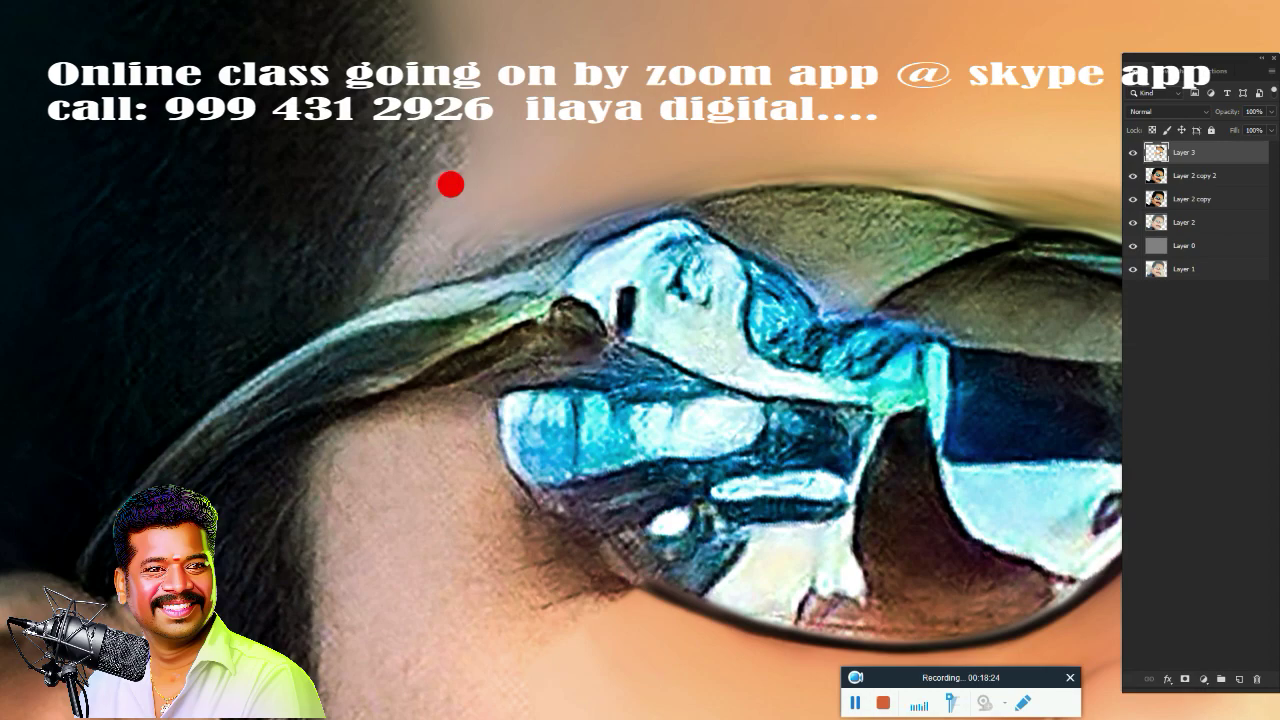
Soften the hair edge and smooth the temple skin beside the ear and glasses
{"action": "left_click_drag", "start_coordinate": [443, 173], "coordinate": [376, 248]}
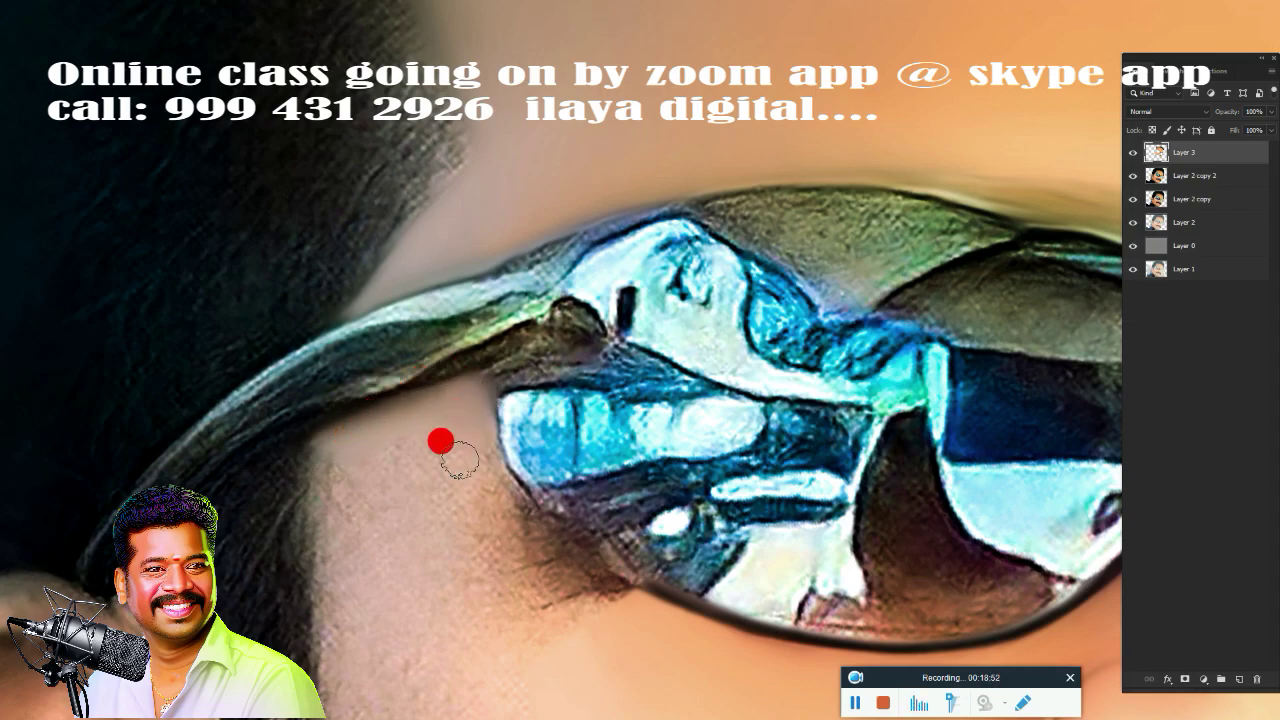
{"action": "scroll", "coordinate": [440, 441], "scroll_direction": "down", "scroll_amount": 3}
{"action": "scroll", "coordinate": [449, 423], "scroll_direction": "up", "scroll_amount": 2}
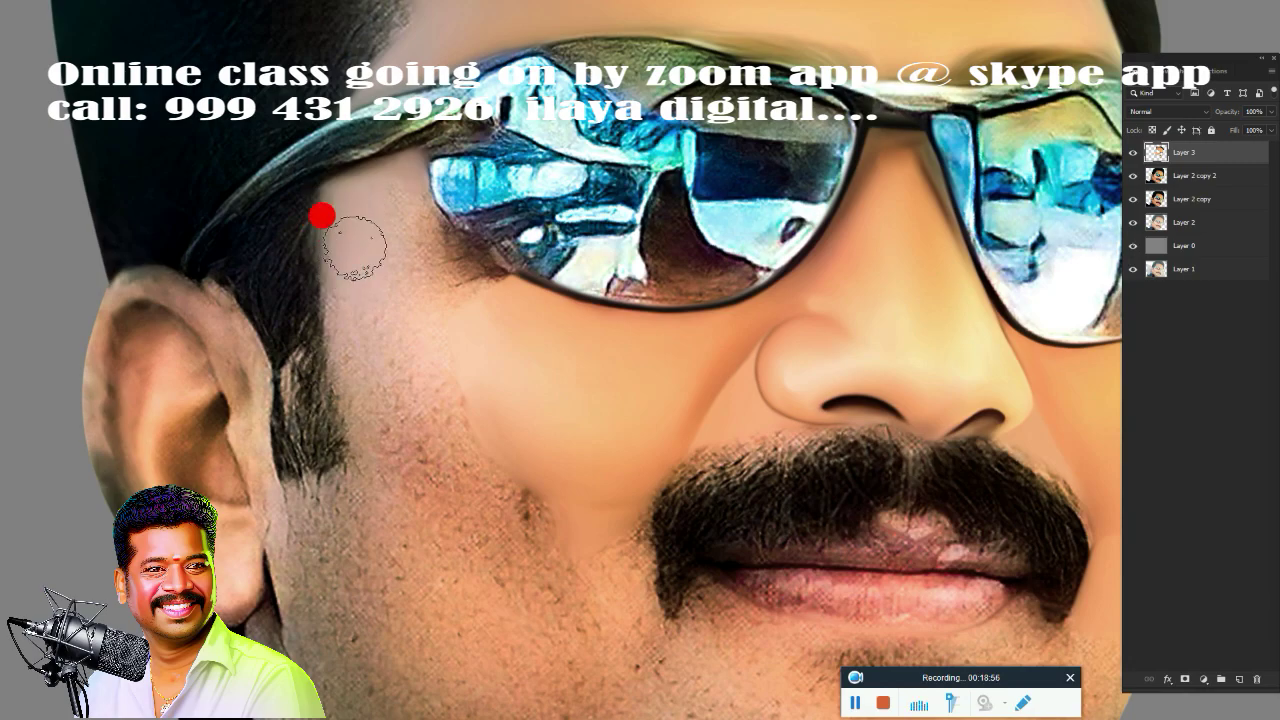
{"action": "mouse_move", "coordinate": [321, 216]}
{"action": "left_mouse_down"}
{"action": "mouse_move", "coordinate": [314, 174]}
{"action": "mouse_move", "coordinate": [343, 409]}
{"action": "mouse_move", "coordinate": [323, 311]}
{"action": "left_mouse_up"}
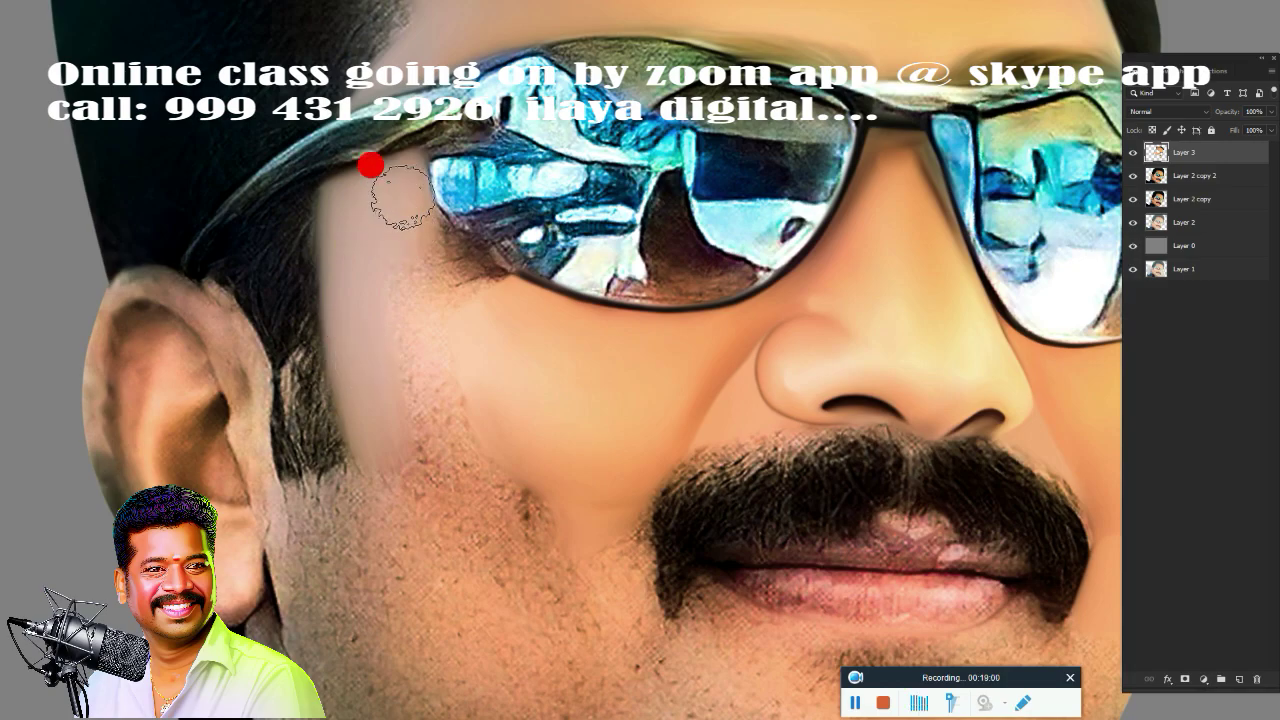
{"action": "mouse_move", "coordinate": [370, 165]}
{"action": "left_mouse_down"}
{"action": "mouse_move", "coordinate": [331, 190]}
{"action": "mouse_move", "coordinate": [345, 158]}
{"action": "left_mouse_up"}
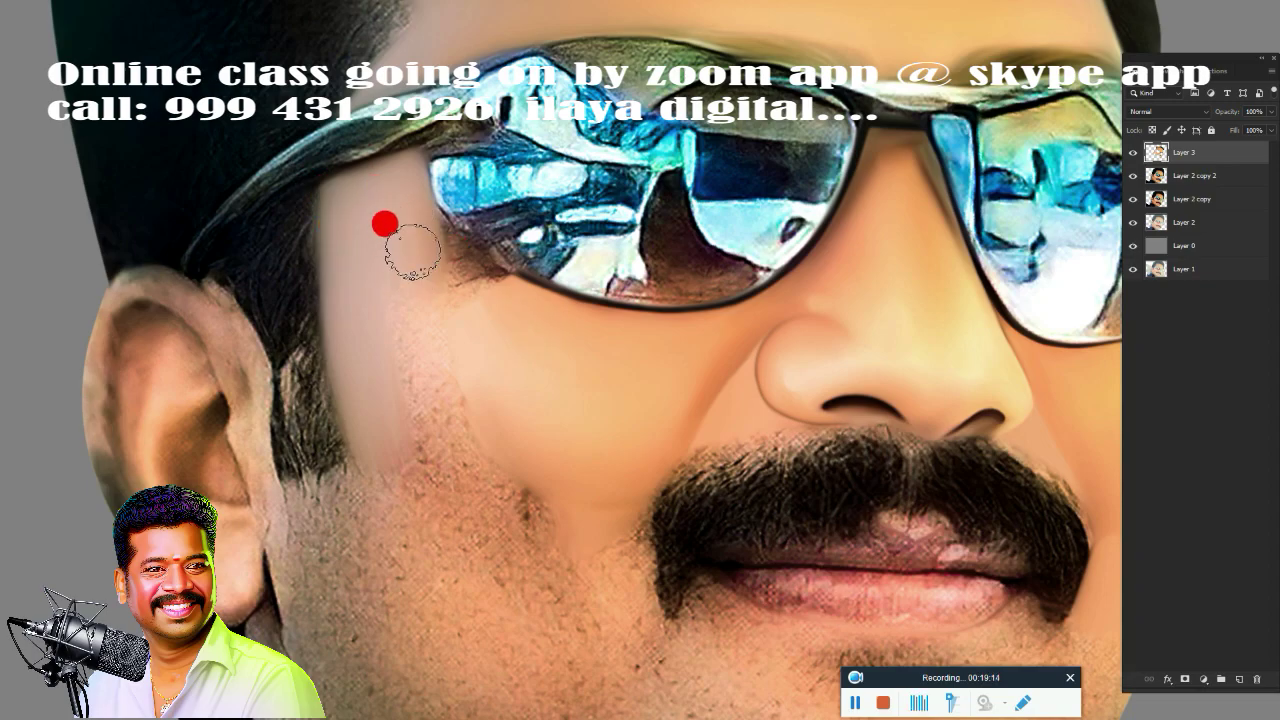
Paint smooth skin over the cheek, the jaw below the ear, and along the glasses' lower edge
{"action": "mouse_move", "coordinate": [415, 245]}
{"action": "left_mouse_down"}
{"action": "mouse_move", "coordinate": [404, 291]}
{"action": "mouse_move", "coordinate": [454, 311]}
{"action": "mouse_move", "coordinate": [398, 358]}
{"action": "mouse_move", "coordinate": [388, 342]}
{"action": "mouse_move", "coordinate": [407, 375]}
{"action": "mouse_move", "coordinate": [391, 366]}
{"action": "mouse_move", "coordinate": [411, 397]}
{"action": "mouse_move", "coordinate": [474, 420]}
{"action": "mouse_move", "coordinate": [417, 434]}
{"action": "mouse_move", "coordinate": [429, 463]}
{"action": "mouse_move", "coordinate": [391, 434]}
{"action": "mouse_move", "coordinate": [328, 540]}
{"action": "left_mouse_up"}
{"action": "mouse_move", "coordinate": [288, 499]}
{"action": "left_mouse_down"}
{"action": "mouse_move", "coordinate": [286, 480]}
{"action": "mouse_move", "coordinate": [257, 491]}
{"action": "mouse_move", "coordinate": [320, 466]}
{"action": "mouse_move", "coordinate": [333, 385]}
{"action": "left_mouse_up"}
{"action": "mouse_move", "coordinate": [361, 437]}
{"action": "left_mouse_down"}
{"action": "mouse_move", "coordinate": [341, 333]}
{"action": "mouse_move", "coordinate": [370, 456]}
{"action": "mouse_move", "coordinate": [310, 493]}
{"action": "mouse_move", "coordinate": [366, 461]}
{"action": "mouse_move", "coordinate": [411, 482]}
{"action": "mouse_move", "coordinate": [571, 468]}
{"action": "mouse_move", "coordinate": [440, 270]}
{"action": "mouse_move", "coordinate": [481, 318]}
{"action": "mouse_move", "coordinate": [446, 284]}
{"action": "left_mouse_up"}
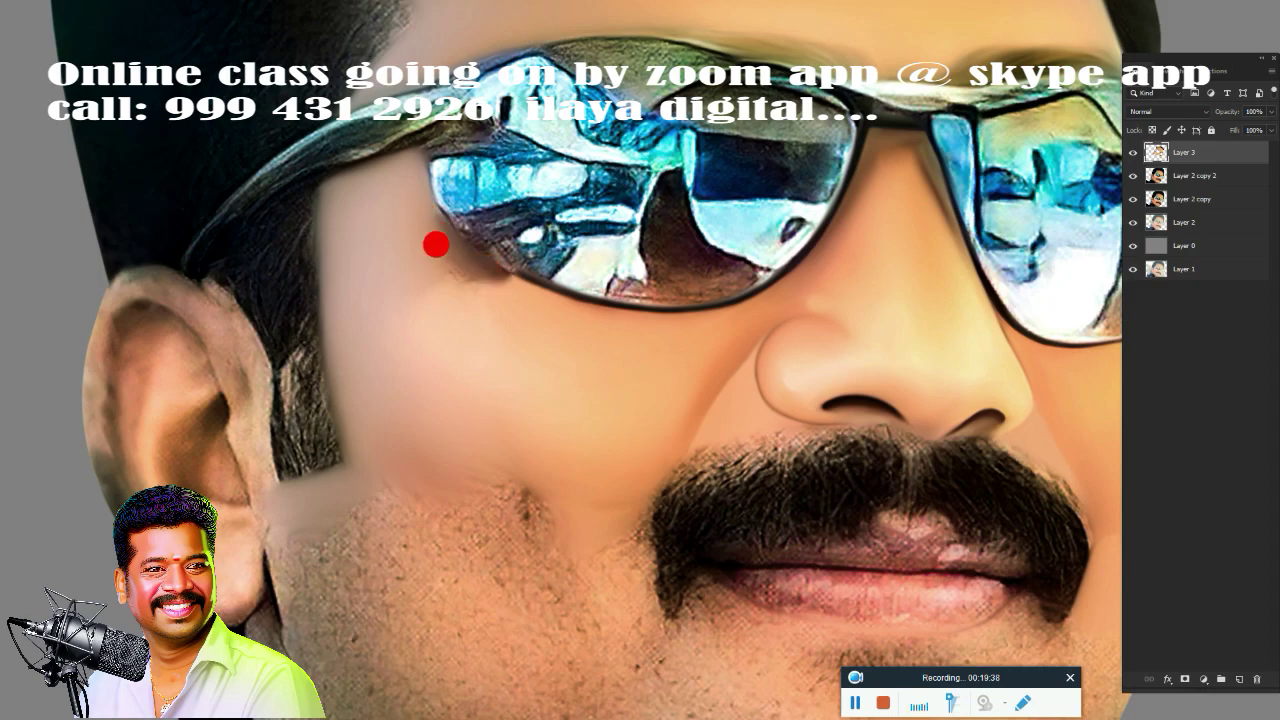
{"action": "mouse_move", "coordinate": [436, 244]}
{"action": "left_mouse_down"}
{"action": "mouse_move", "coordinate": [433, 264]}
{"action": "mouse_move", "coordinate": [510, 293]}
{"action": "mouse_move", "coordinate": [423, 291]}
{"action": "mouse_move", "coordinate": [409, 262]}
{"action": "mouse_move", "coordinate": [466, 326]}
{"action": "mouse_move", "coordinate": [460, 342]}
{"action": "left_mouse_up"}
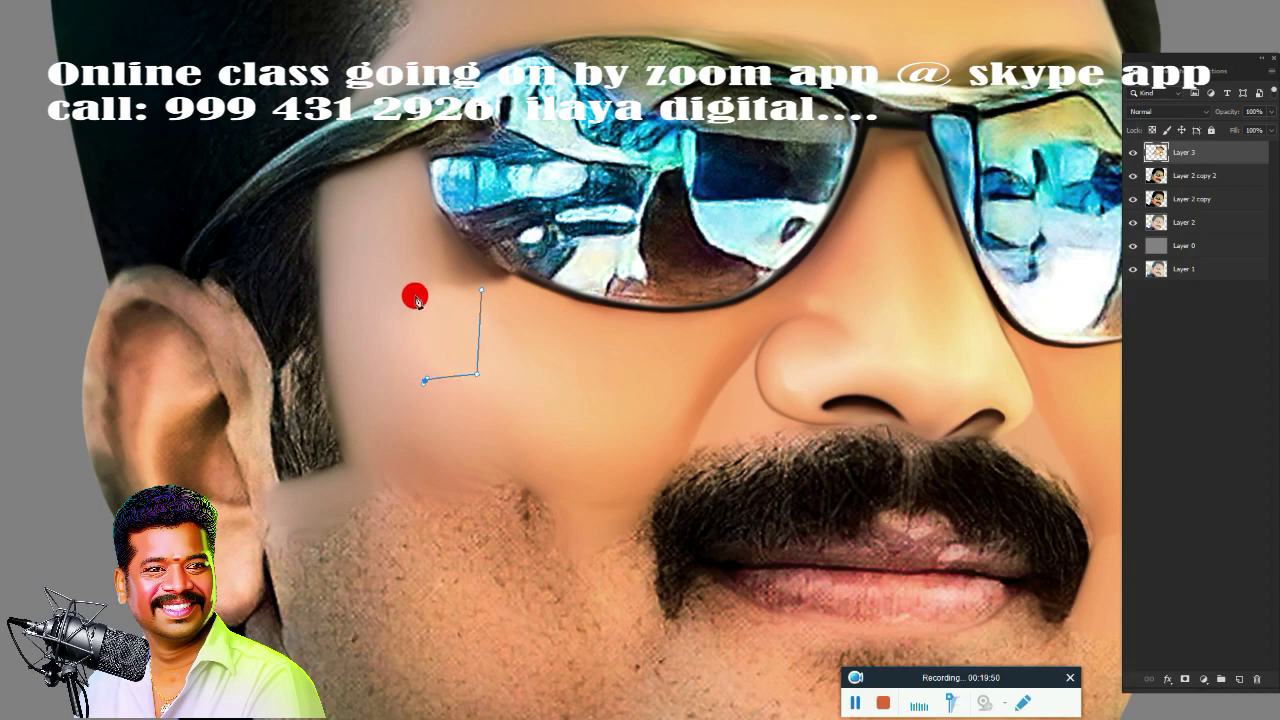
Close the cheek selection, smooth the lighter cheek patch, and blend the mustache's upper-left edge
{"action": "key", "text": "Return"}
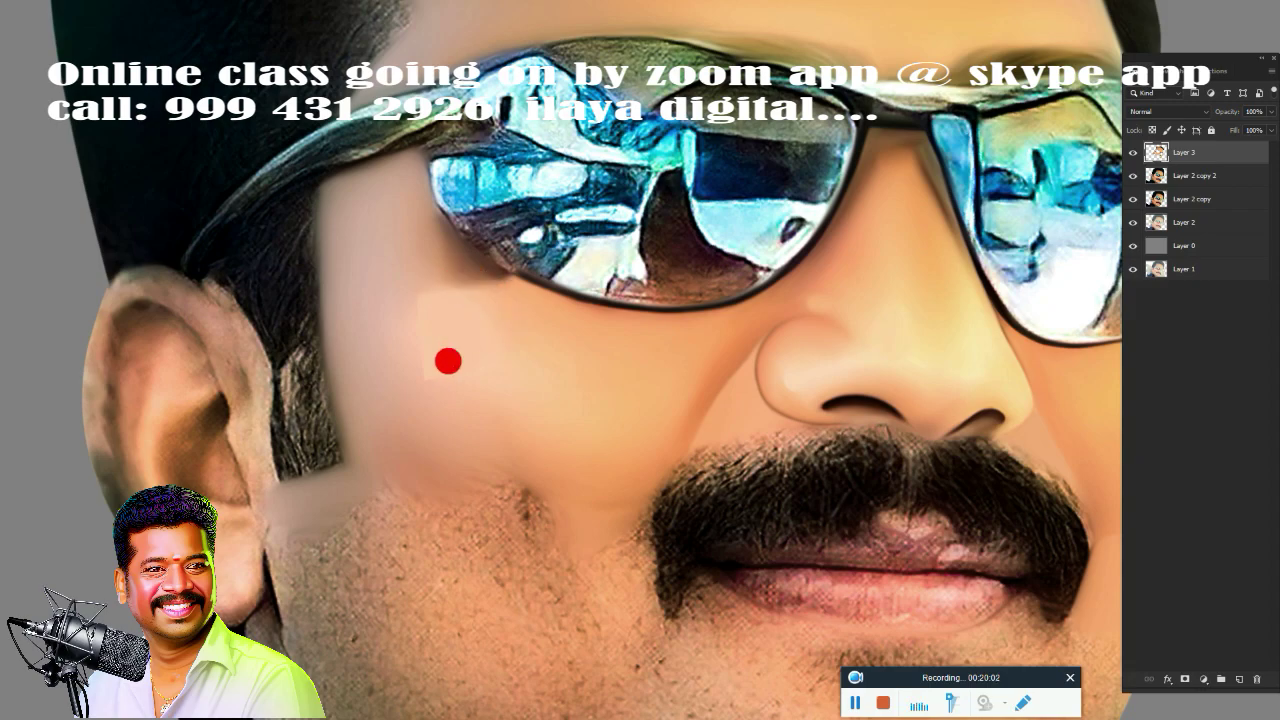
{"action": "mouse_move", "coordinate": [448, 361]}
{"action": "left_mouse_down"}
{"action": "mouse_move", "coordinate": [375, 315]}
{"action": "mouse_move", "coordinate": [501, 413]}
{"action": "mouse_move", "coordinate": [510, 352]}
{"action": "mouse_move", "coordinate": [566, 354]}
{"action": "mouse_move", "coordinate": [515, 335]}
{"action": "left_mouse_up"}
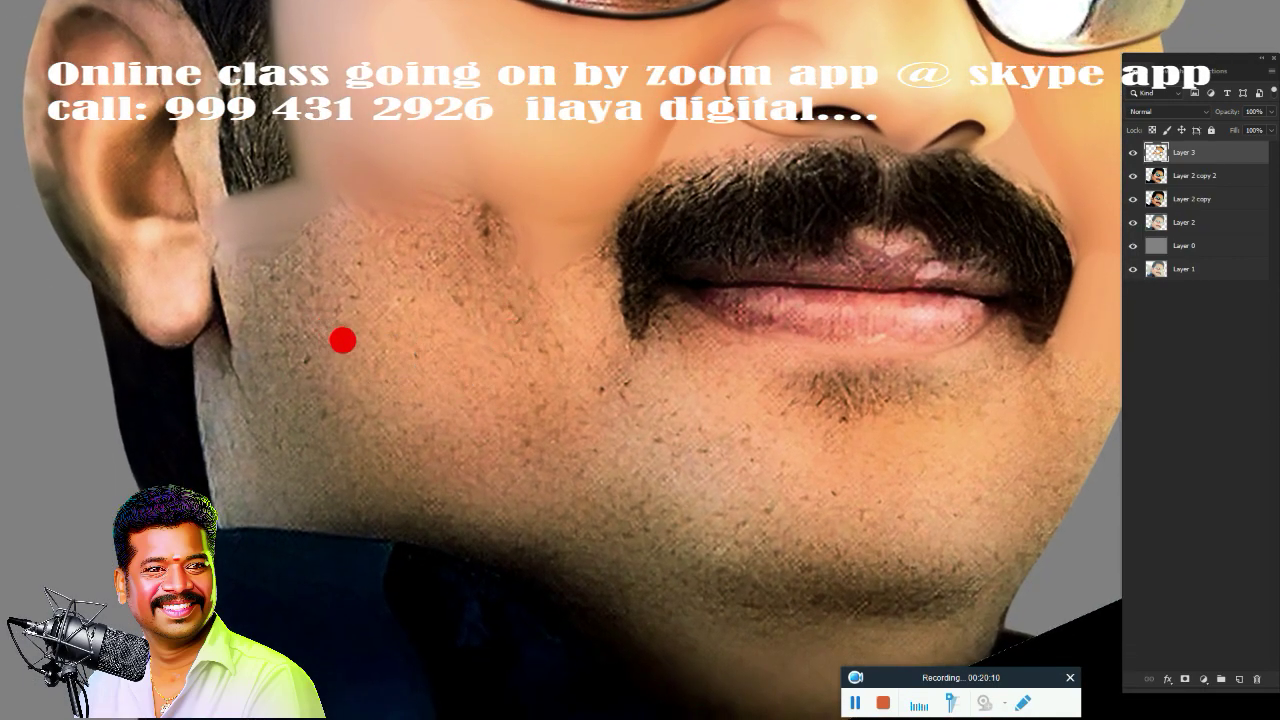
{"action": "mouse_move", "coordinate": [371, 427]}
{"action": "left_mouse_down"}
{"action": "mouse_move", "coordinate": [352, 433]}
{"action": "mouse_move", "coordinate": [389, 437]}
{"action": "mouse_move", "coordinate": [643, 277]}
{"action": "mouse_move", "coordinate": [413, 566]}
{"action": "left_mouse_up"}
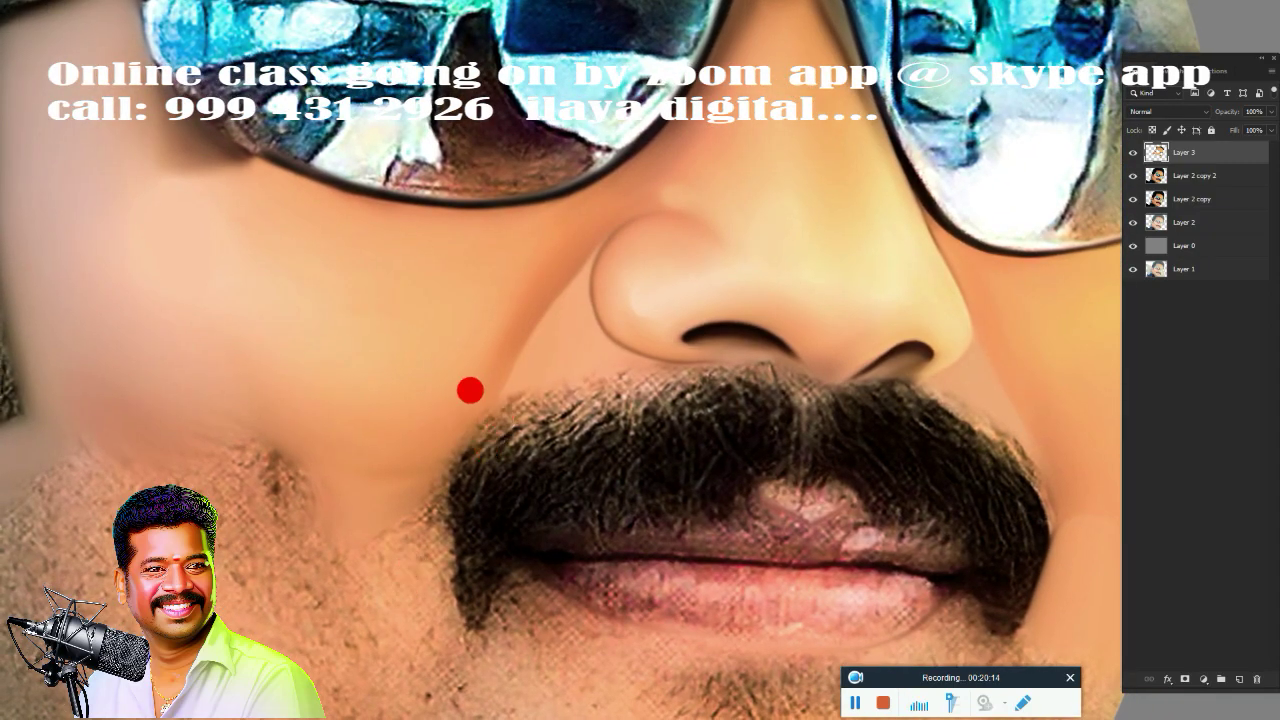
{"action": "mouse_move", "coordinate": [417, 460]}
{"action": "left_mouse_down"}
{"action": "mouse_move", "coordinate": [360, 517]}
{"action": "mouse_move", "coordinate": [434, 523]}
{"action": "left_mouse_up"}
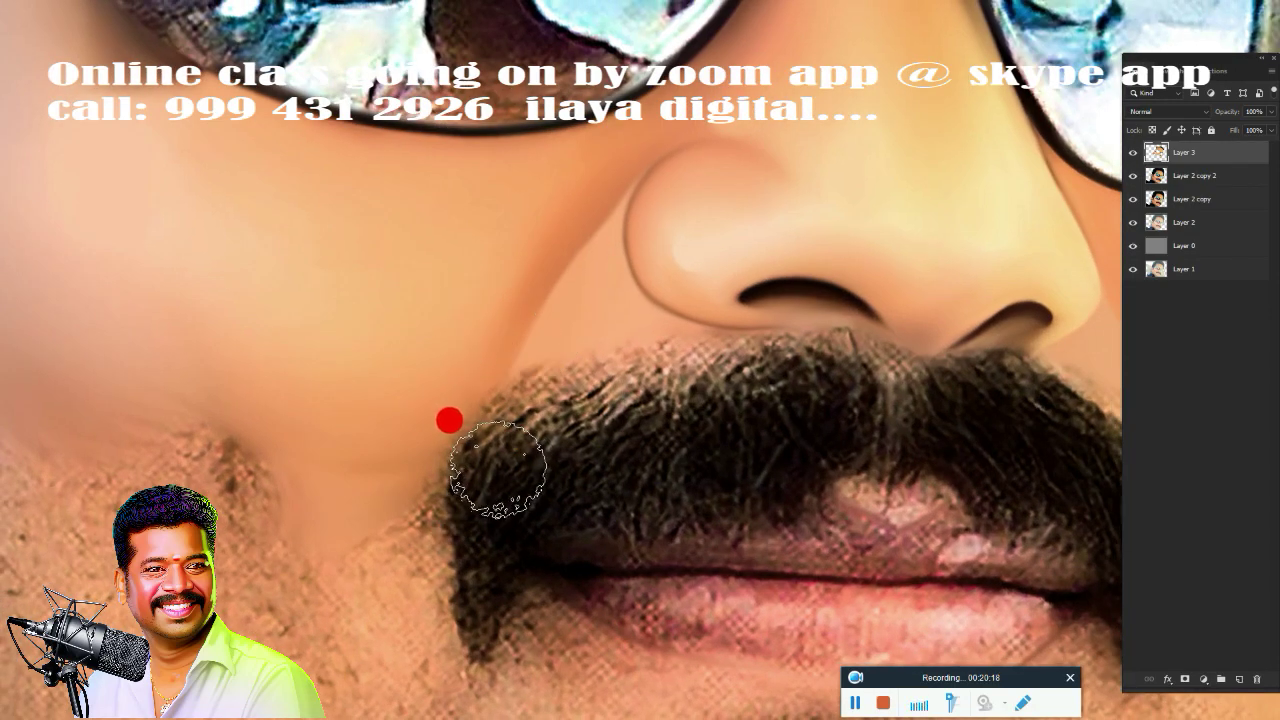
{"action": "mouse_move", "coordinate": [472, 352]}
{"action": "left_mouse_down"}
{"action": "mouse_move", "coordinate": [403, 431]}
{"action": "mouse_move", "coordinate": [514, 354]}
{"action": "mouse_move", "coordinate": [450, 363]}
{"action": "left_mouse_up"}
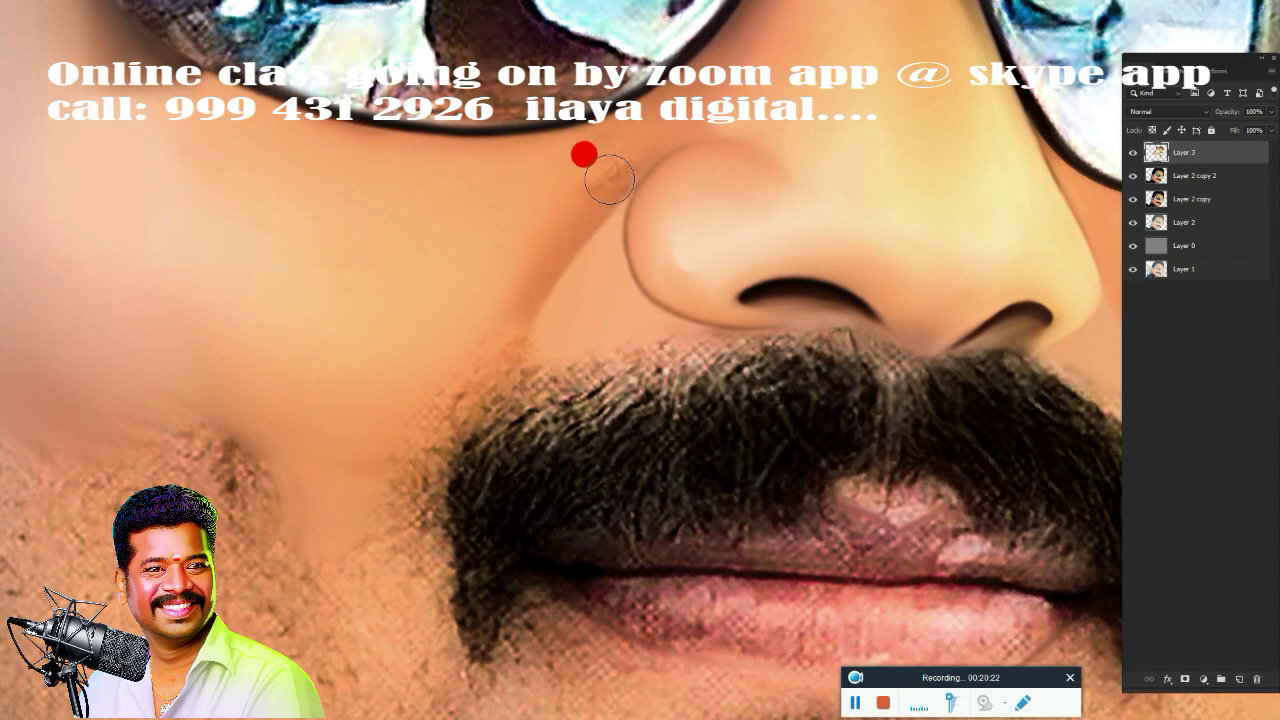
With a smaller brush, paint out the brown nose-crease streak and heal the upper-nose blemish
{"action": "mouse_move", "coordinate": [584, 154]}
{"action": "left_mouse_down"}
{"action": "mouse_move", "coordinate": [597, 129]}
{"action": "mouse_move", "coordinate": [501, 338]}
{"action": "left_mouse_up"}
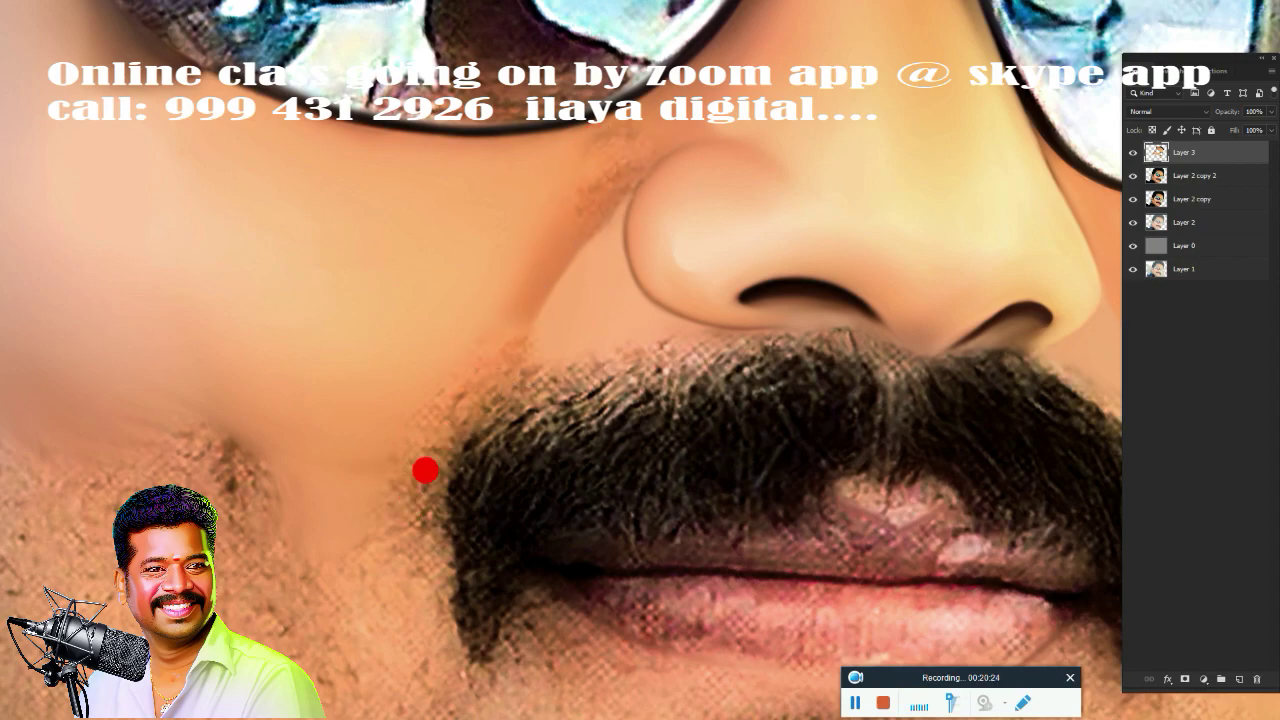
{"action": "mouse_move", "coordinate": [490, 398]}
{"action": "left_mouse_down"}
{"action": "mouse_move", "coordinate": [309, 594]}
{"action": "mouse_move", "coordinate": [414, 409]}
{"action": "left_mouse_up"}
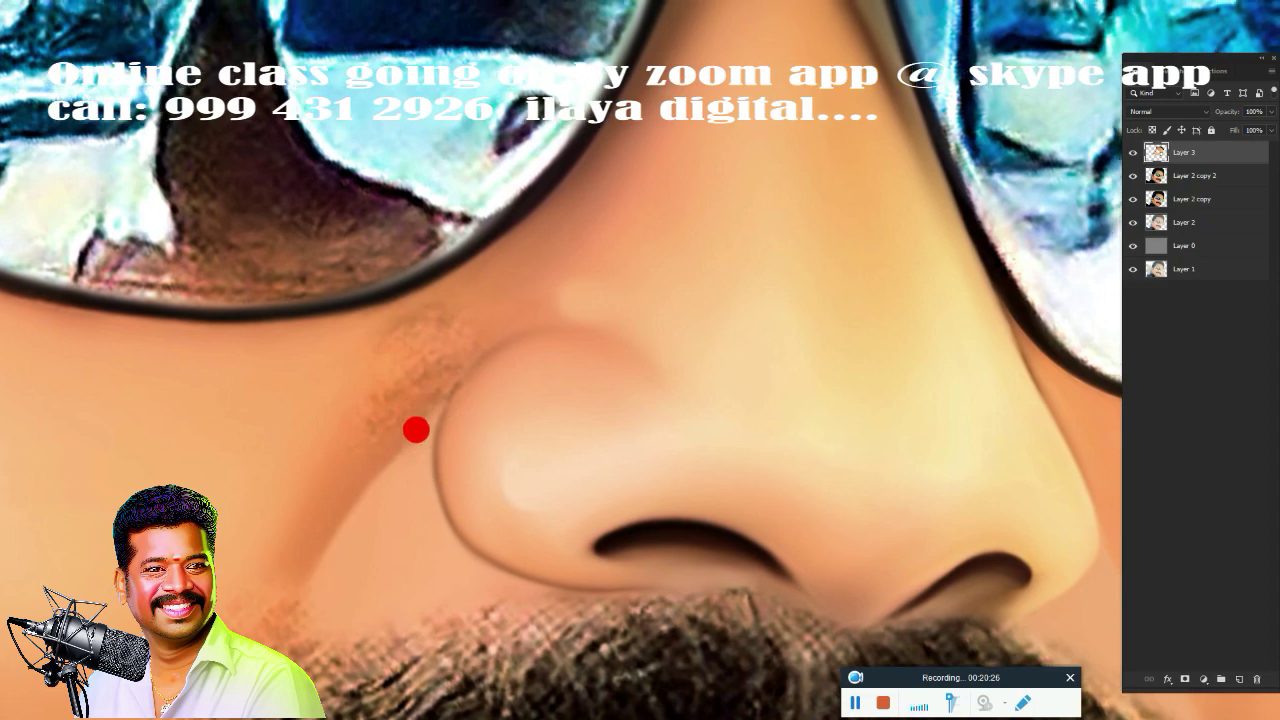
{"action": "key", "text": "bracketleft"}
{"action": "key", "text": "bracketleft"}
{"action": "key", "text": "bracketleft"}
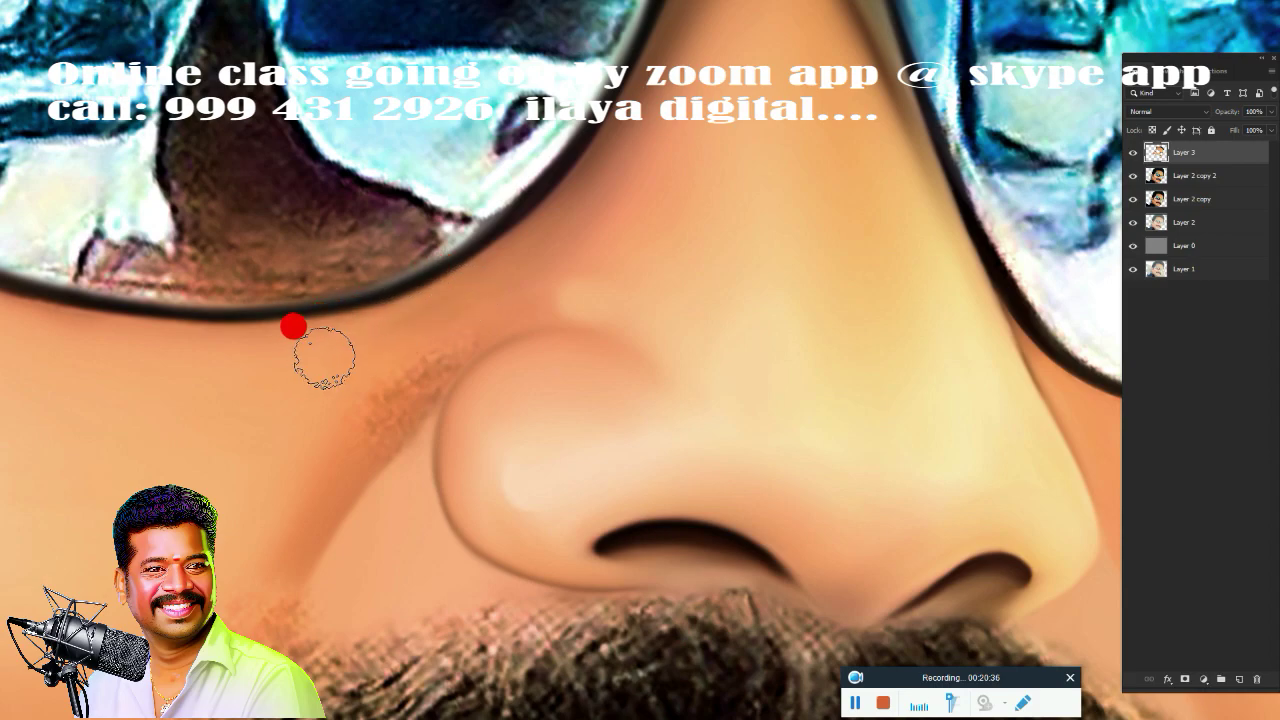
{"action": "mouse_move", "coordinate": [464, 267]}
{"action": "left_mouse_down"}
{"action": "mouse_move", "coordinate": [319, 415]}
{"action": "mouse_move", "coordinate": [339, 387]}
{"action": "left_mouse_up"}
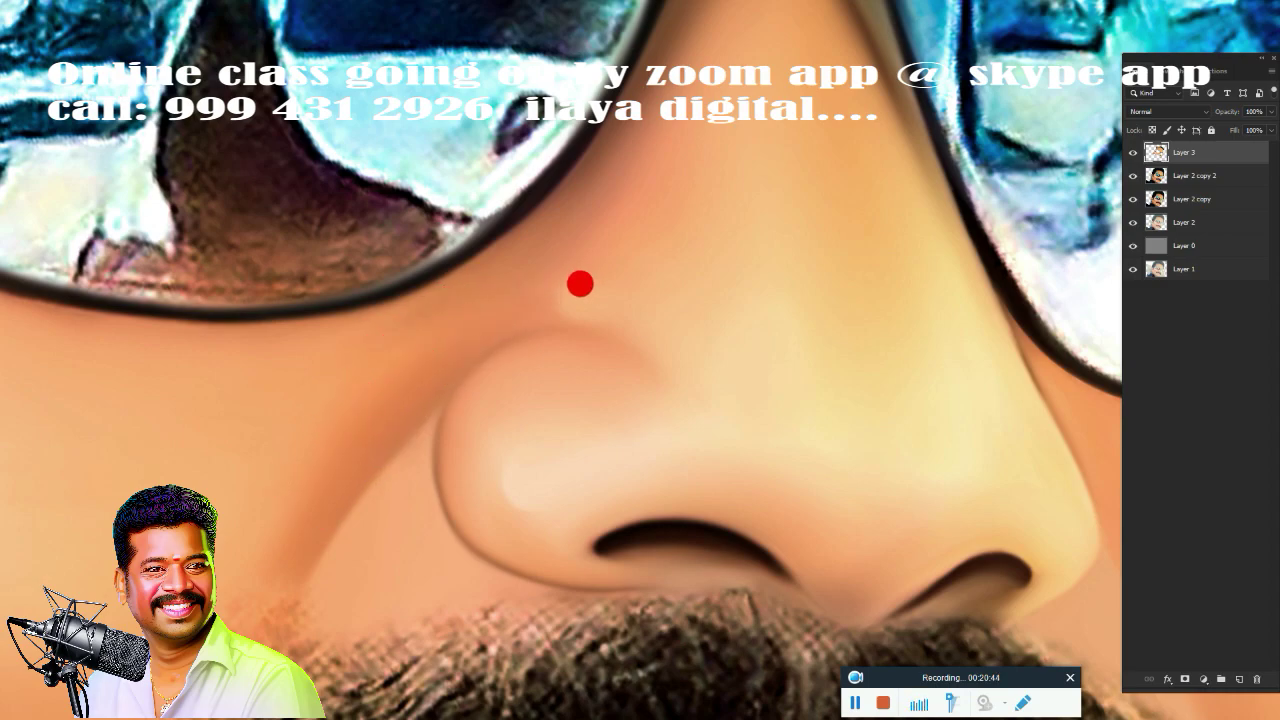
{"action": "left_click", "coordinate": [585, 300]}
Select the stubbly cheek area, paint it smooth over the dark spot, and deselect
{"action": "scroll", "coordinate": [583, 459], "scroll_direction": "down", "scroll_amount": 3}
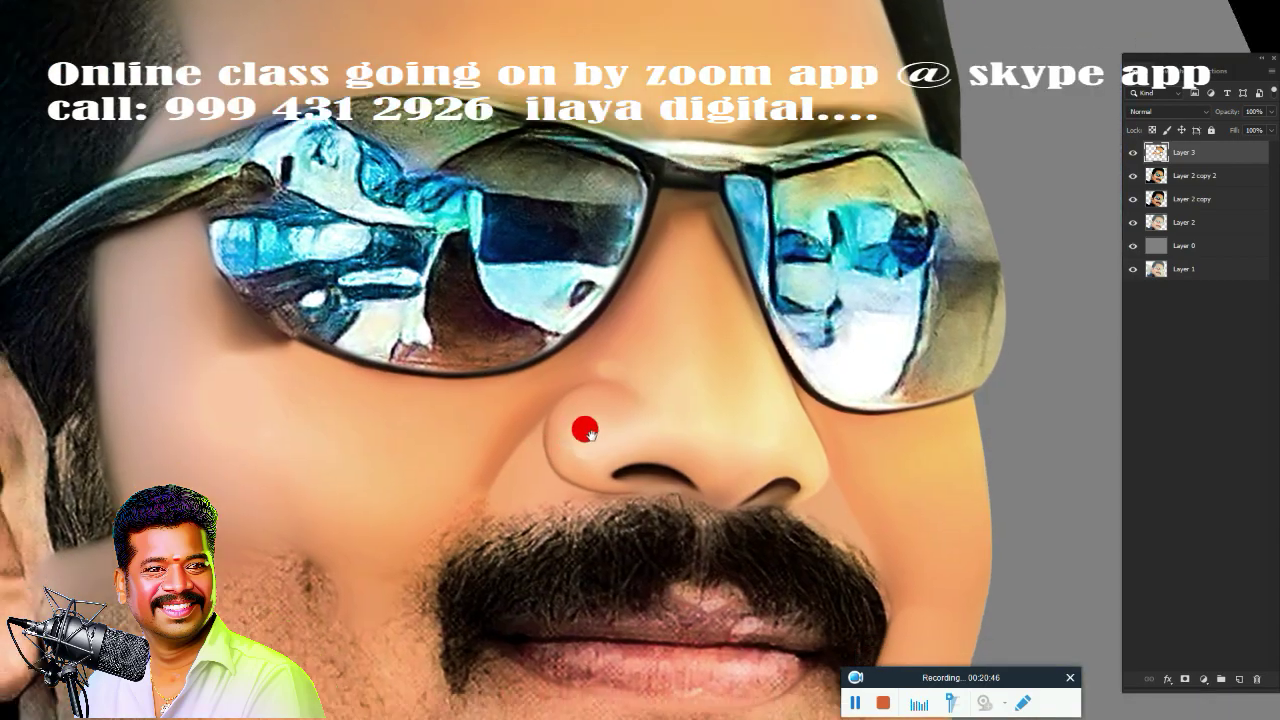
{"action": "scroll", "coordinate": [659, 309], "scroll_direction": "up", "scroll_amount": 2}
{"action": "scroll", "coordinate": [581, 346], "scroll_direction": "up", "scroll_amount": 3}
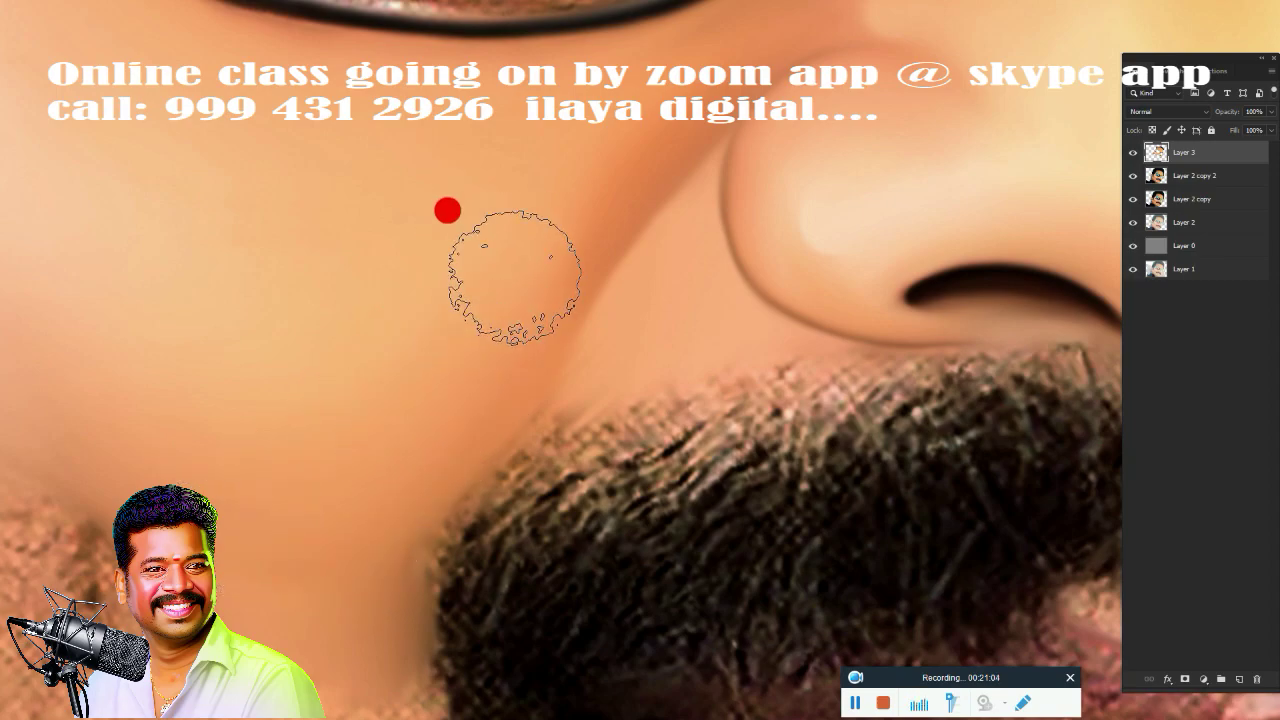
{"action": "scroll", "coordinate": [500, 374], "scroll_direction": "down", "scroll_amount": 5}
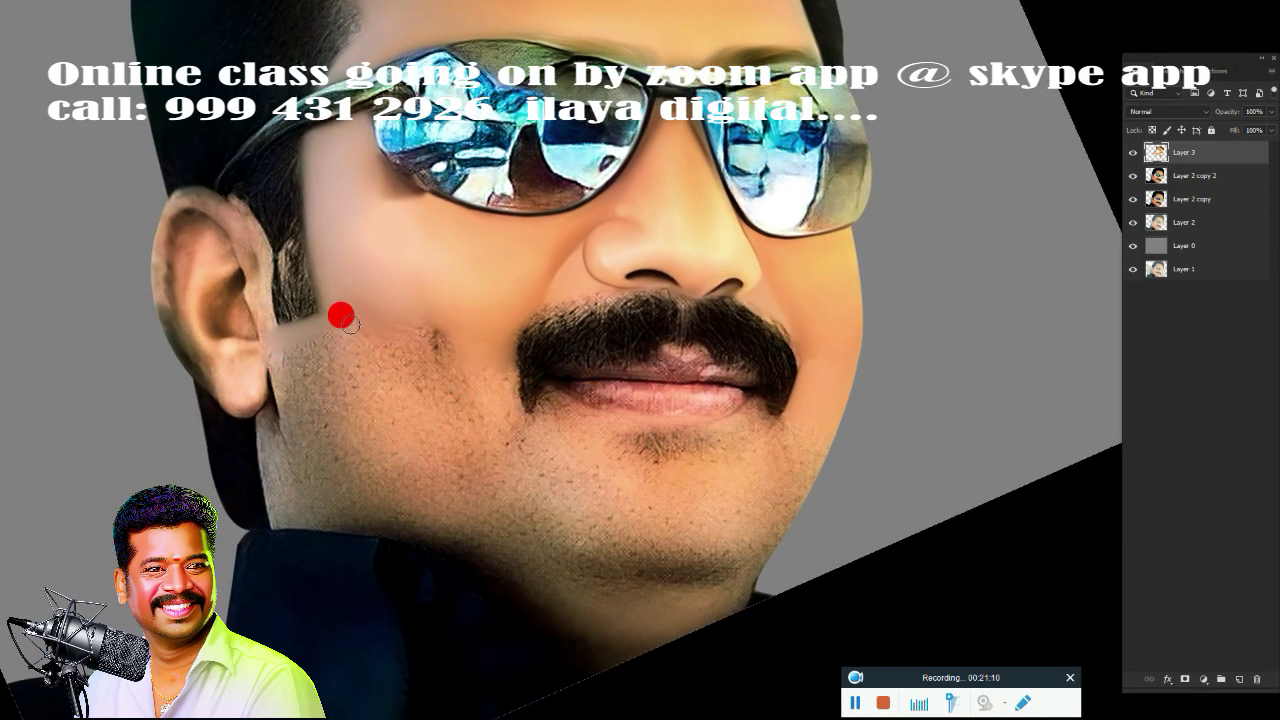
{"action": "left_click_drag", "start_coordinate": [340, 315], "coordinate": [382, 295]}
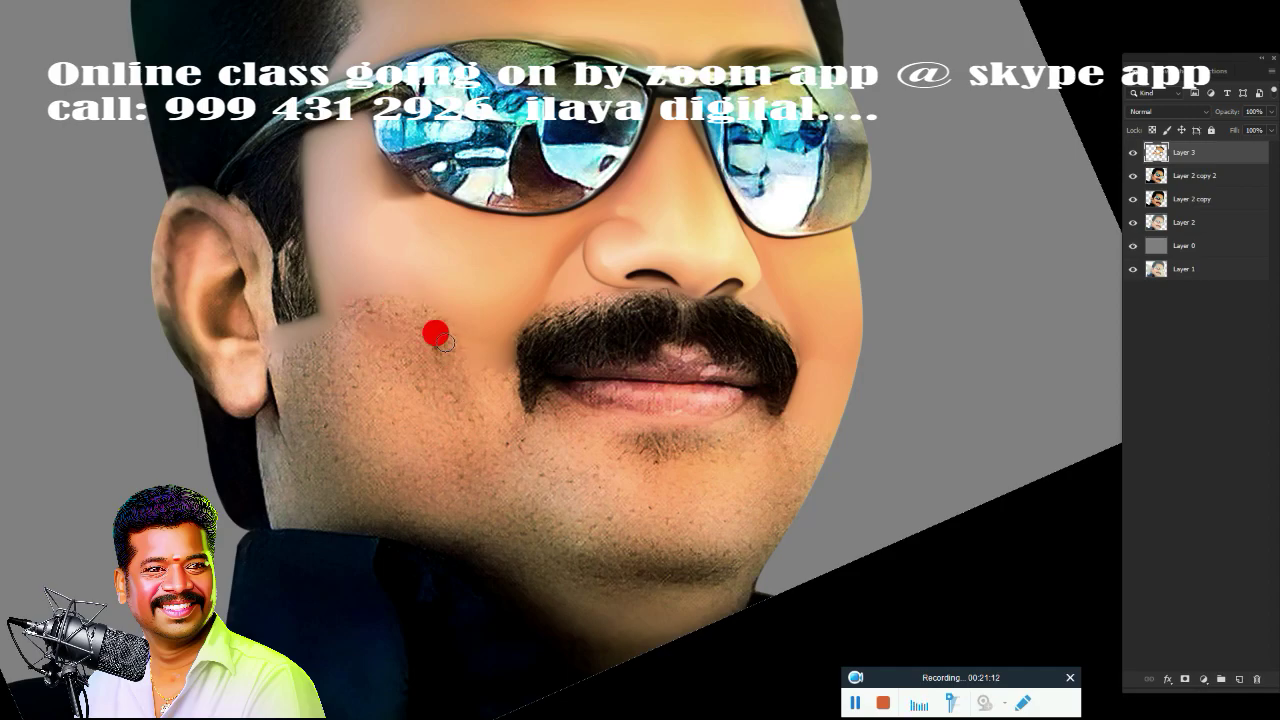
{"action": "mouse_move", "coordinate": [458, 457]}
{"action": "left_mouse_down"}
{"action": "mouse_move", "coordinate": [480, 449]}
{"action": "mouse_move", "coordinate": [440, 489]}
{"action": "mouse_move", "coordinate": [391, 474]}
{"action": "mouse_move", "coordinate": [431, 494]}
{"action": "mouse_move", "coordinate": [431, 461]}
{"action": "left_mouse_up"}
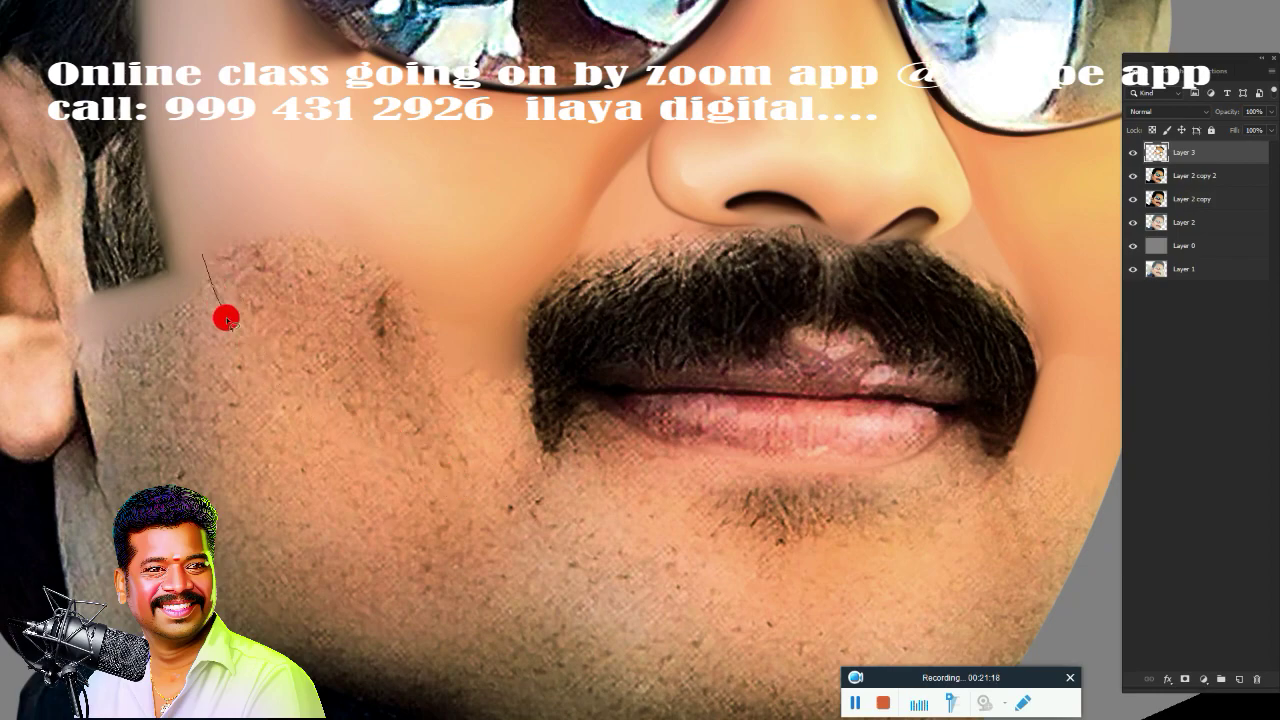
{"action": "mouse_move", "coordinate": [336, 417]}
{"action": "left_mouse_down"}
{"action": "mouse_move", "coordinate": [466, 509]}
{"action": "mouse_move", "coordinate": [460, 374]}
{"action": "mouse_move", "coordinate": [363, 240]}
{"action": "mouse_move", "coordinate": [278, 233]}
{"action": "left_mouse_up"}
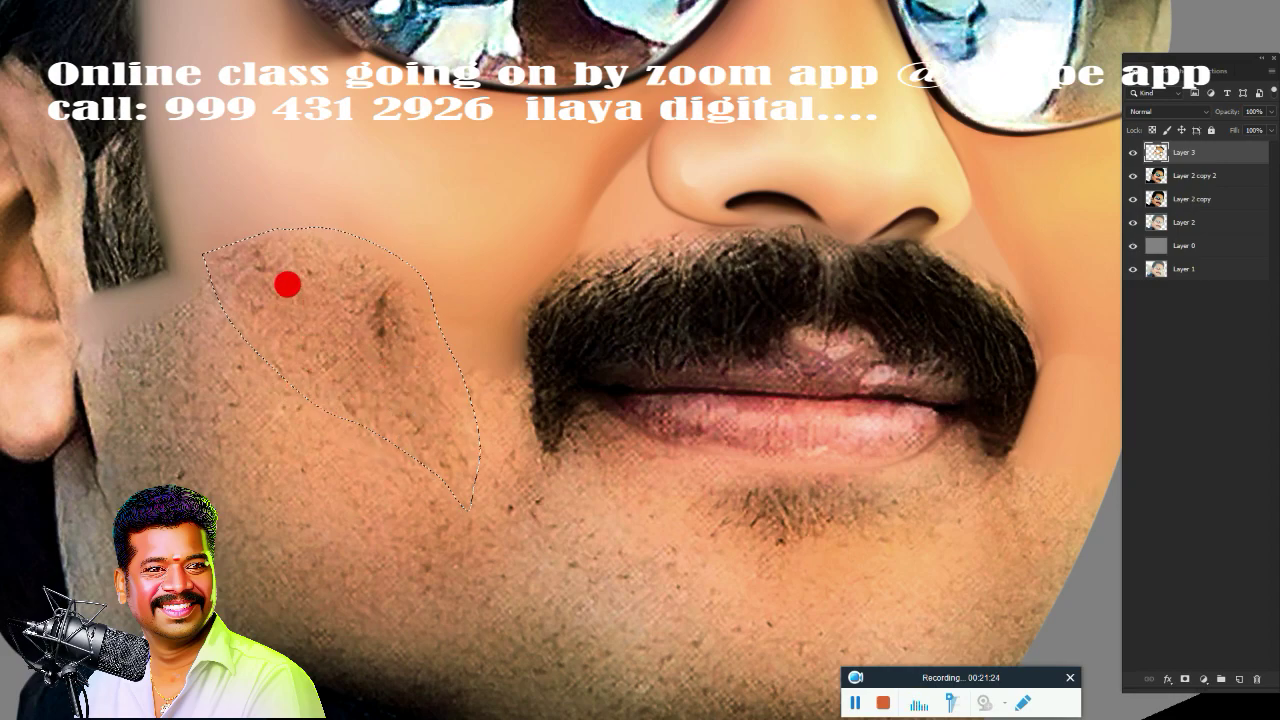
{"action": "mouse_move", "coordinate": [287, 285]}
{"action": "left_mouse_down"}
{"action": "mouse_move", "coordinate": [286, 266]}
{"action": "mouse_move", "coordinate": [323, 266]}
{"action": "mouse_move", "coordinate": [300, 256]}
{"action": "mouse_move", "coordinate": [320, 277]}
{"action": "mouse_move", "coordinate": [351, 271]}
{"action": "mouse_move", "coordinate": [247, 218]}
{"action": "mouse_move", "coordinate": [189, 223]}
{"action": "mouse_move", "coordinate": [229, 177]}
{"action": "mouse_move", "coordinate": [343, 223]}
{"action": "mouse_move", "coordinate": [178, 239]}
{"action": "mouse_move", "coordinate": [389, 417]}
{"action": "mouse_move", "coordinate": [386, 352]}
{"action": "mouse_move", "coordinate": [363, 377]}
{"action": "mouse_move", "coordinate": [169, 314]}
{"action": "mouse_move", "coordinate": [317, 277]}
{"action": "mouse_move", "coordinate": [379, 338]}
{"action": "mouse_move", "coordinate": [329, 214]}
{"action": "mouse_move", "coordinate": [197, 240]}
{"action": "mouse_move", "coordinate": [386, 363]}
{"action": "mouse_move", "coordinate": [398, 429]}
{"action": "left_mouse_up"}
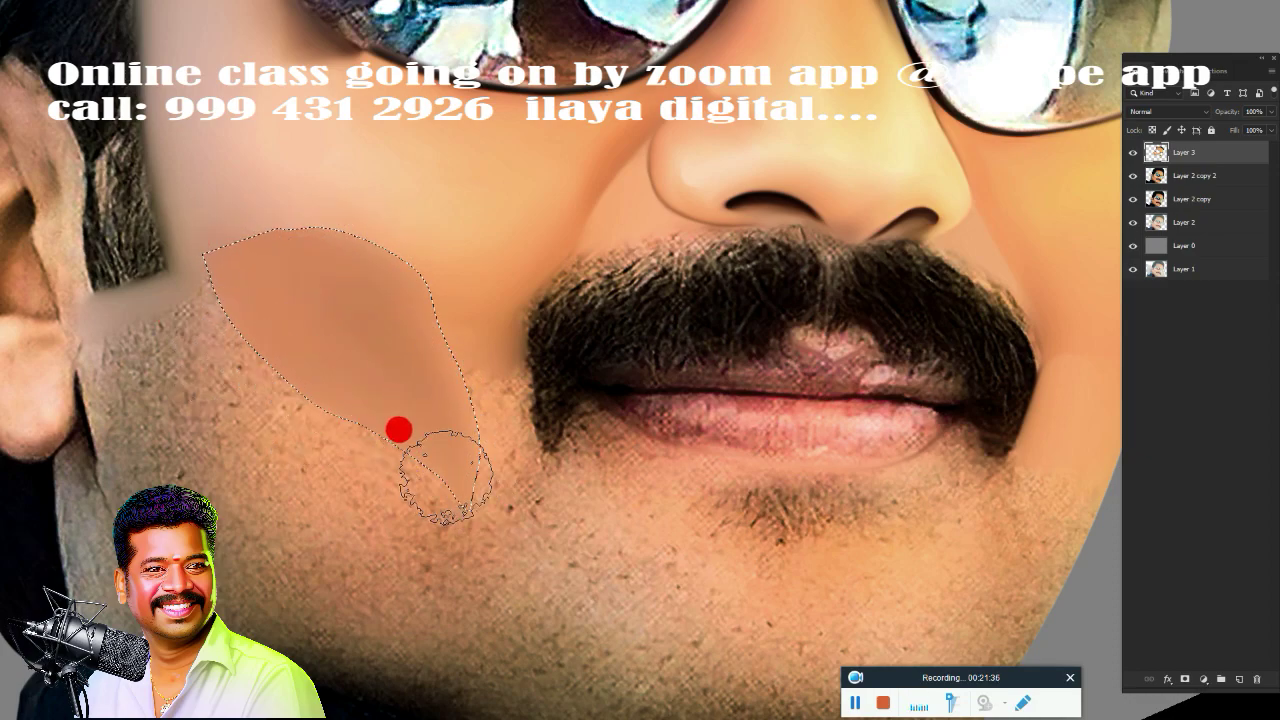
{"action": "key", "text": "ctrl+d"}
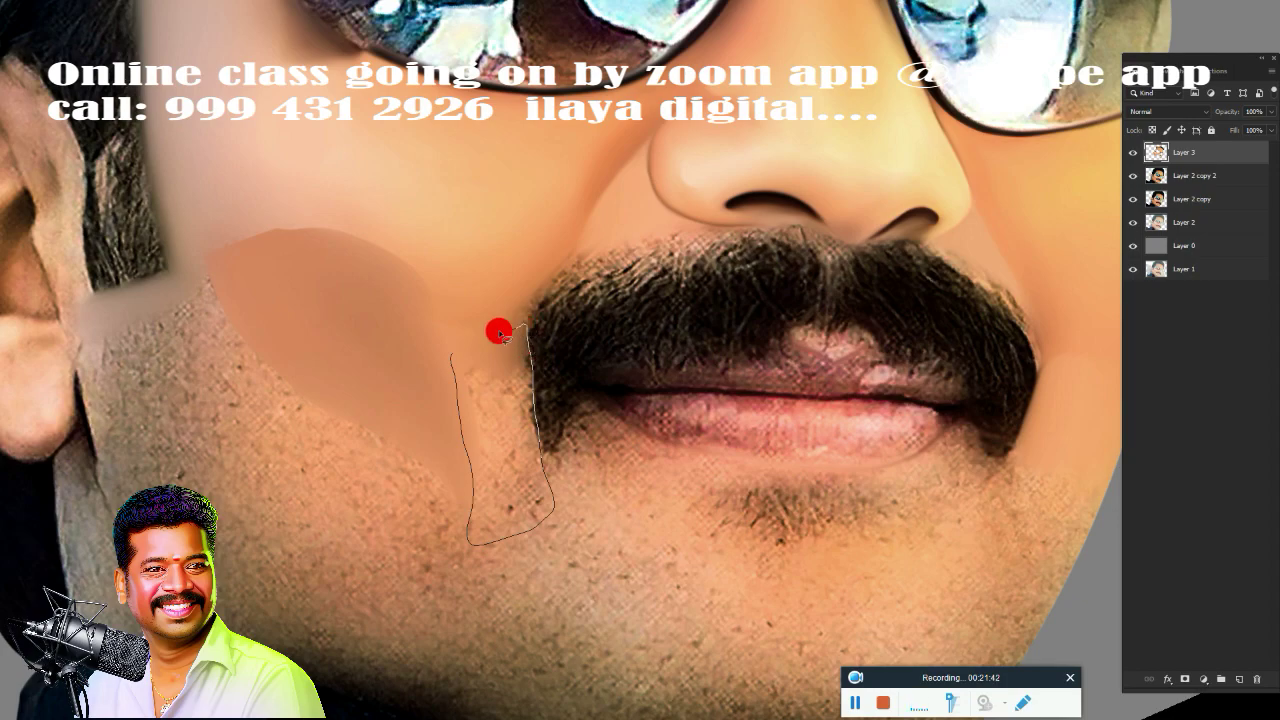
Select the skin beside the mustache, paint out its dark blotch, and deselect
{"action": "left_click_drag", "start_coordinate": [440, 318], "coordinate": [443, 321]}
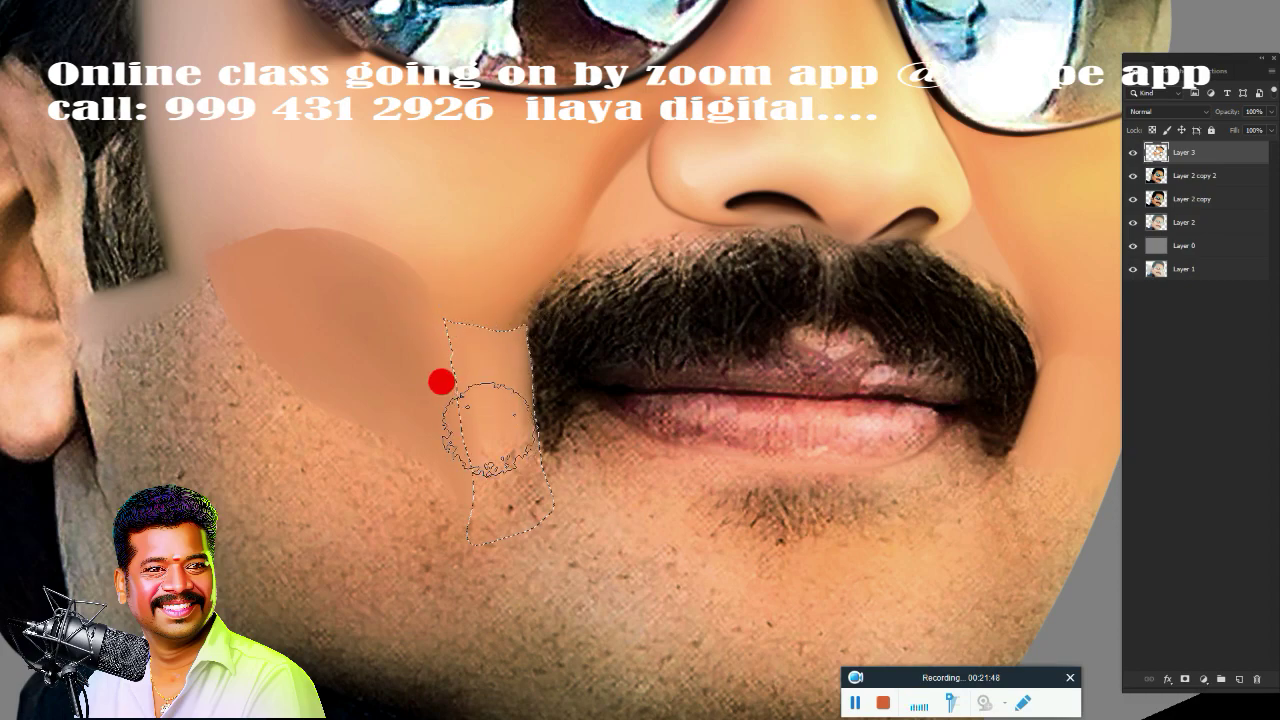
{"action": "mouse_move", "coordinate": [484, 476]}
{"action": "left_mouse_down"}
{"action": "mouse_move", "coordinate": [466, 523]}
{"action": "mouse_move", "coordinate": [484, 437]}
{"action": "left_mouse_up"}
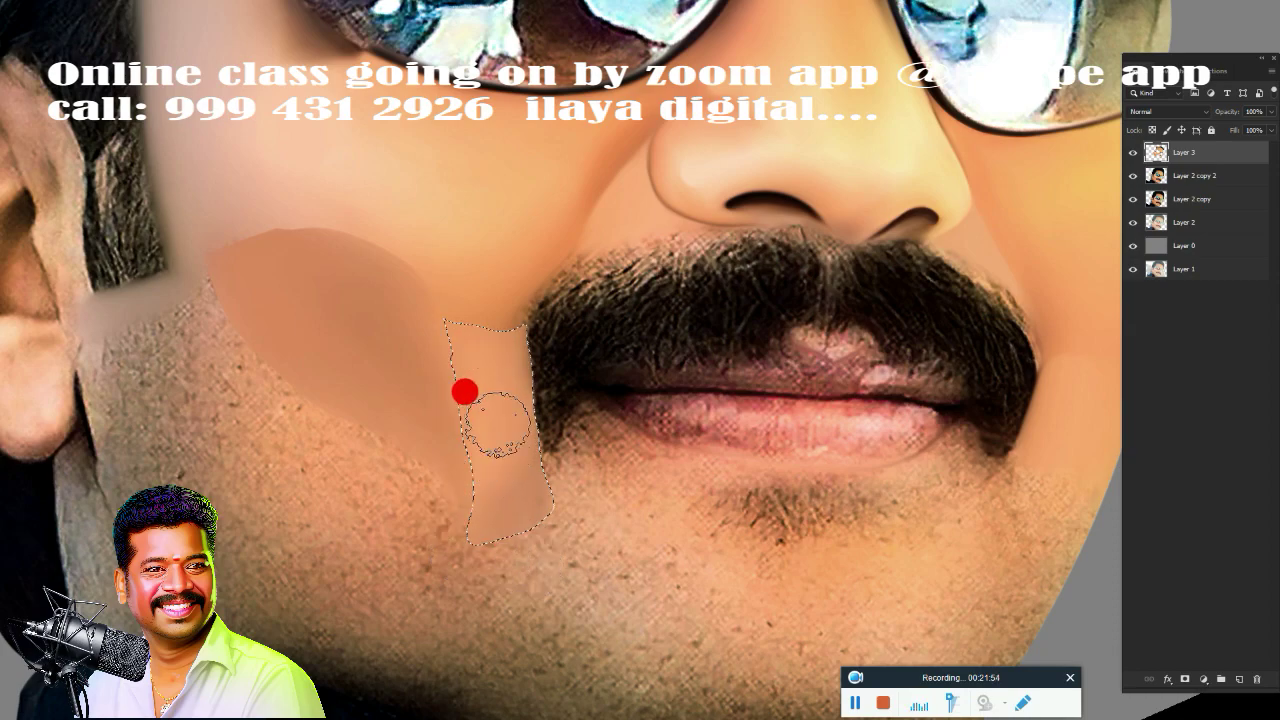
{"action": "key", "text": "ctrl+d"}
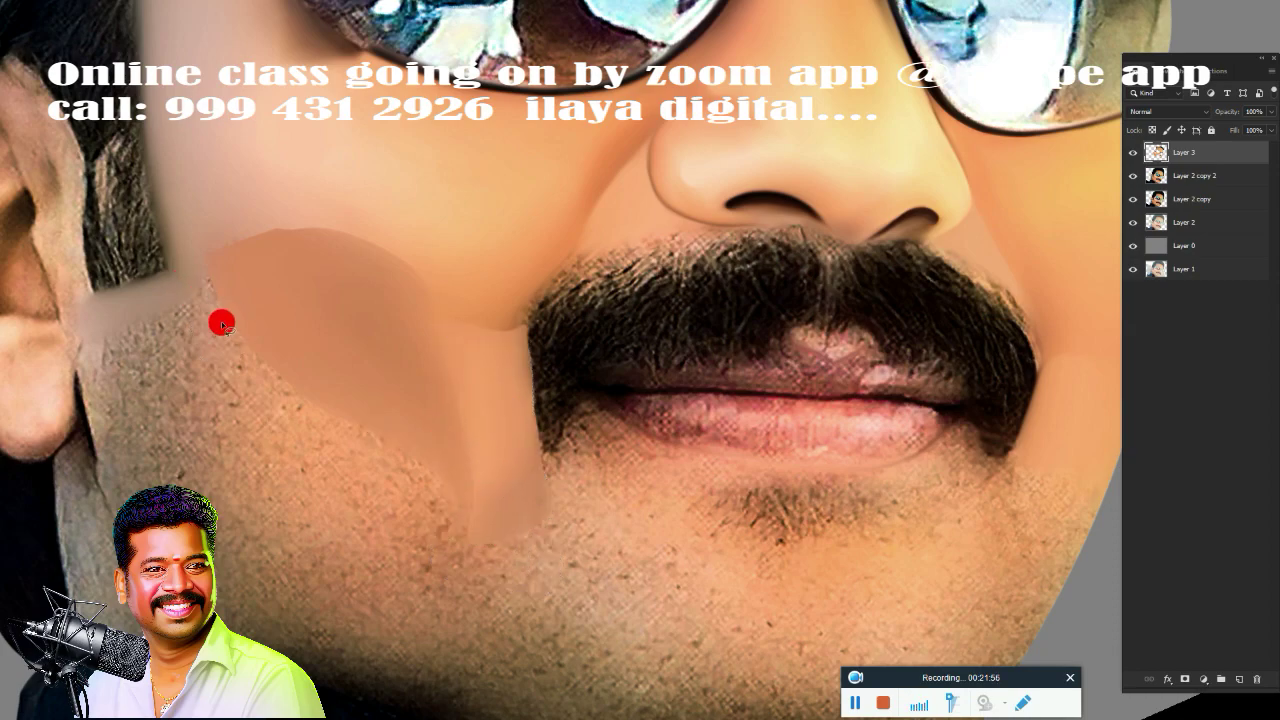
Outline the lower cheek and jaw as a selection and paint the skin inside smooth up to the chin
{"action": "scroll", "coordinate": [265, 450], "scroll_direction": "down", "scroll_amount": 2}
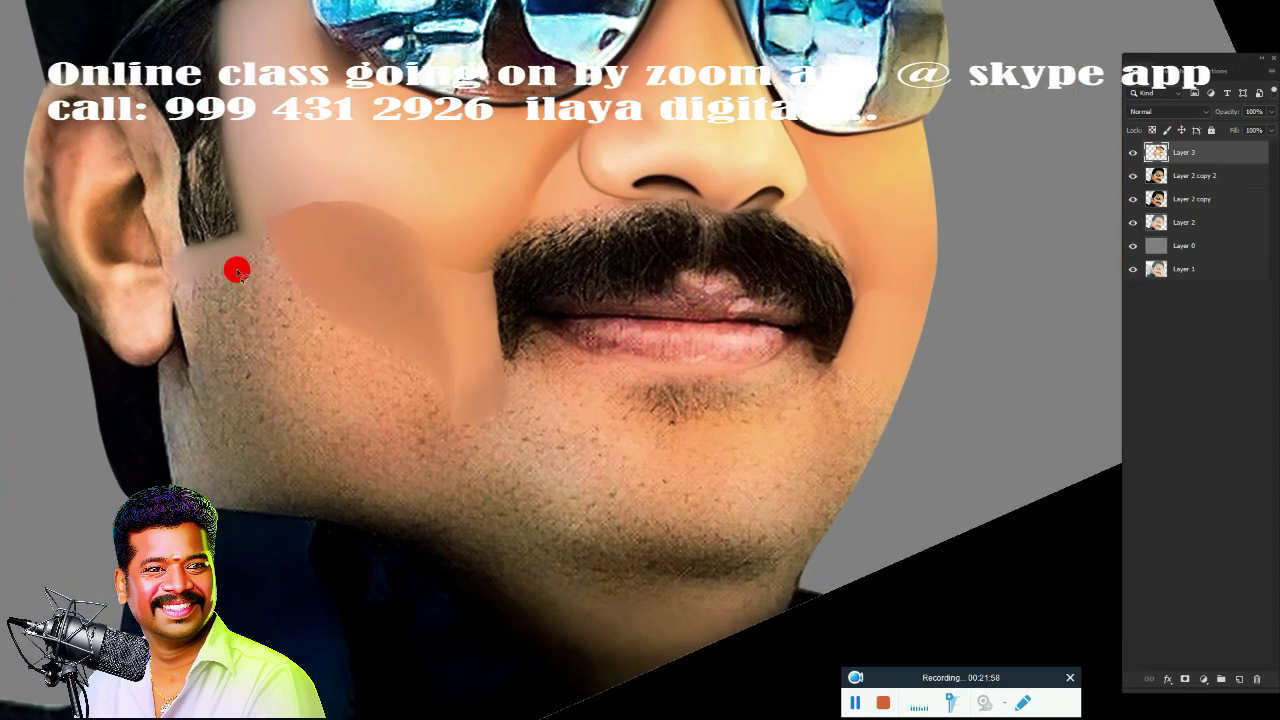
{"action": "key", "text": "Escape"}
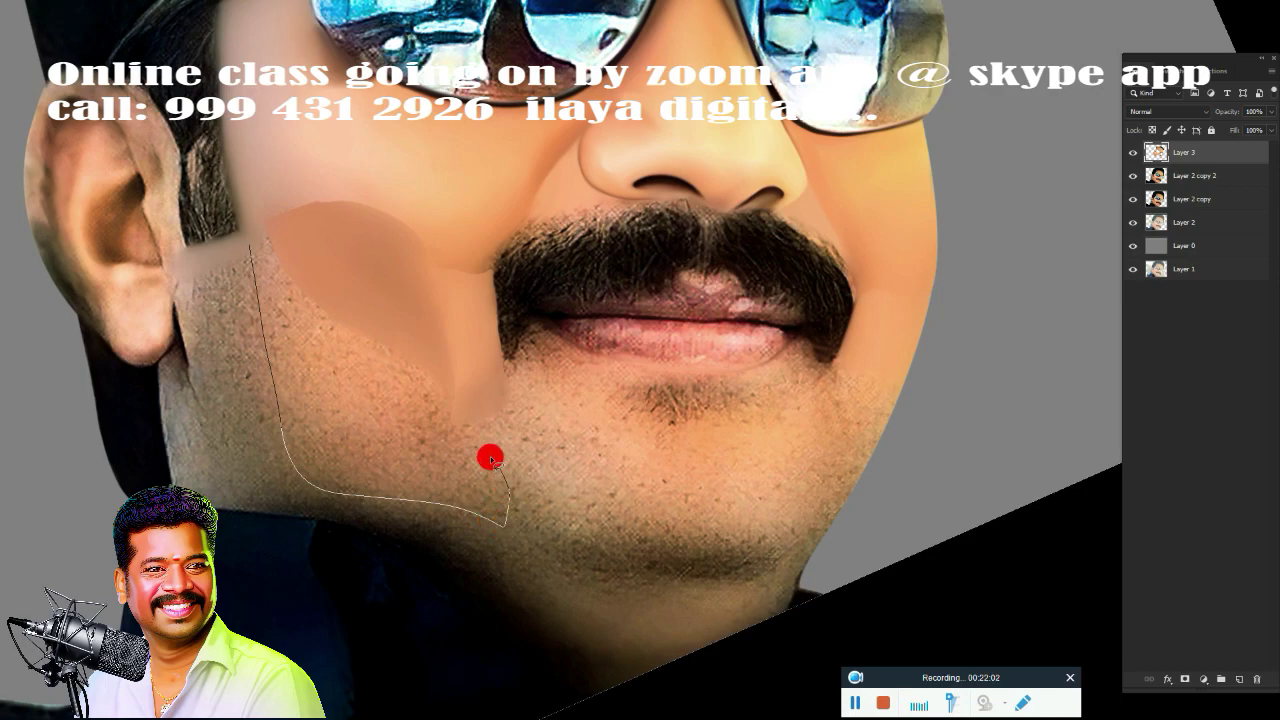
{"action": "left_click_drag", "start_coordinate": [263, 213], "coordinate": [262, 212]}
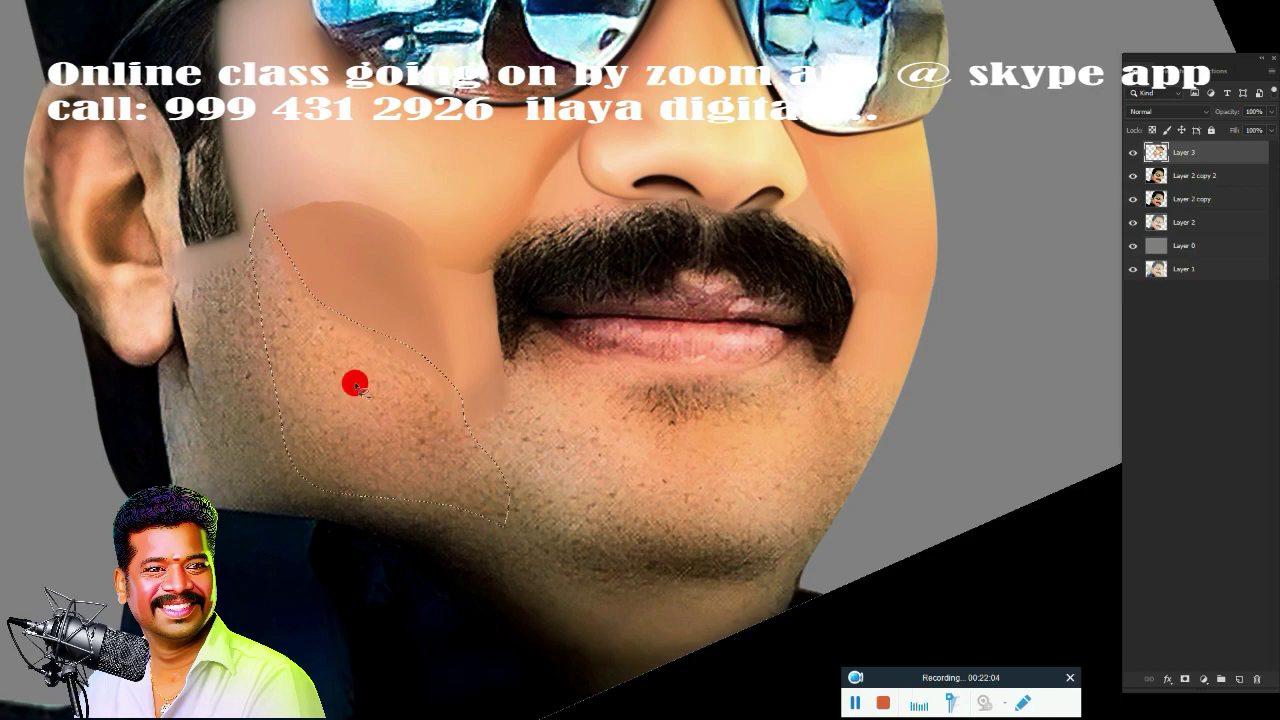
{"action": "key", "text": "b"}
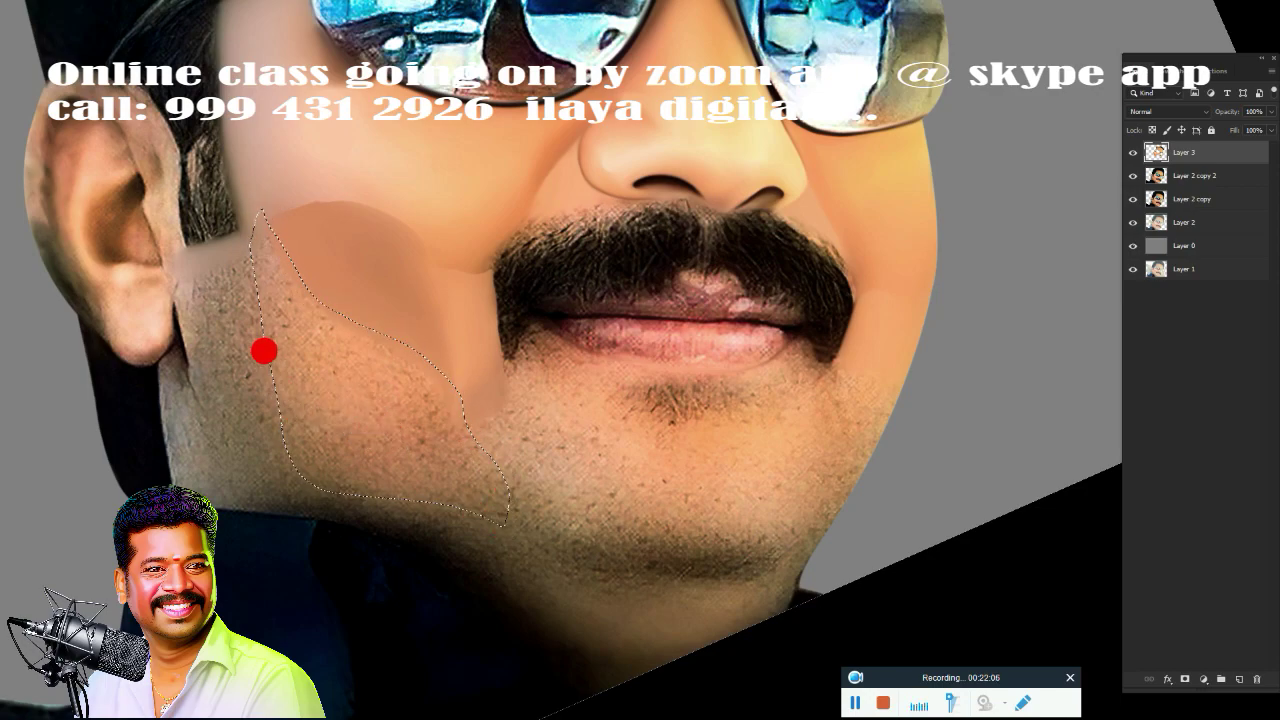
{"action": "left_click_drag", "start_coordinate": [319, 394], "coordinate": [254, 277]}
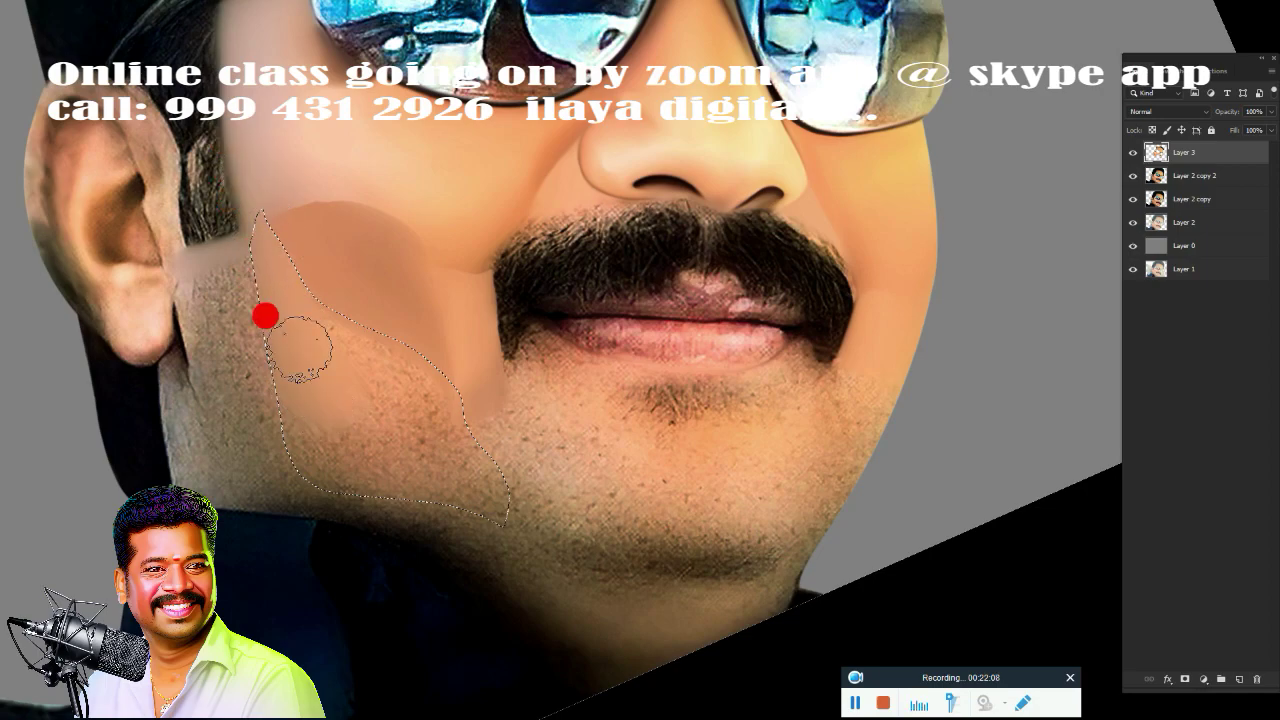
{"action": "mouse_move", "coordinate": [299, 347]}
{"action": "left_mouse_down"}
{"action": "mouse_move", "coordinate": [391, 357]}
{"action": "mouse_move", "coordinate": [386, 277]}
{"action": "mouse_move", "coordinate": [299, 437]}
{"action": "mouse_move", "coordinate": [438, 469]}
{"action": "mouse_move", "coordinate": [392, 415]}
{"action": "mouse_move", "coordinate": [447, 409]}
{"action": "mouse_move", "coordinate": [414, 437]}
{"action": "mouse_move", "coordinate": [263, 466]}
{"action": "mouse_move", "coordinate": [306, 411]}
{"action": "mouse_move", "coordinate": [385, 426]}
{"action": "mouse_move", "coordinate": [391, 403]}
{"action": "mouse_move", "coordinate": [355, 364]}
{"action": "left_mouse_up"}
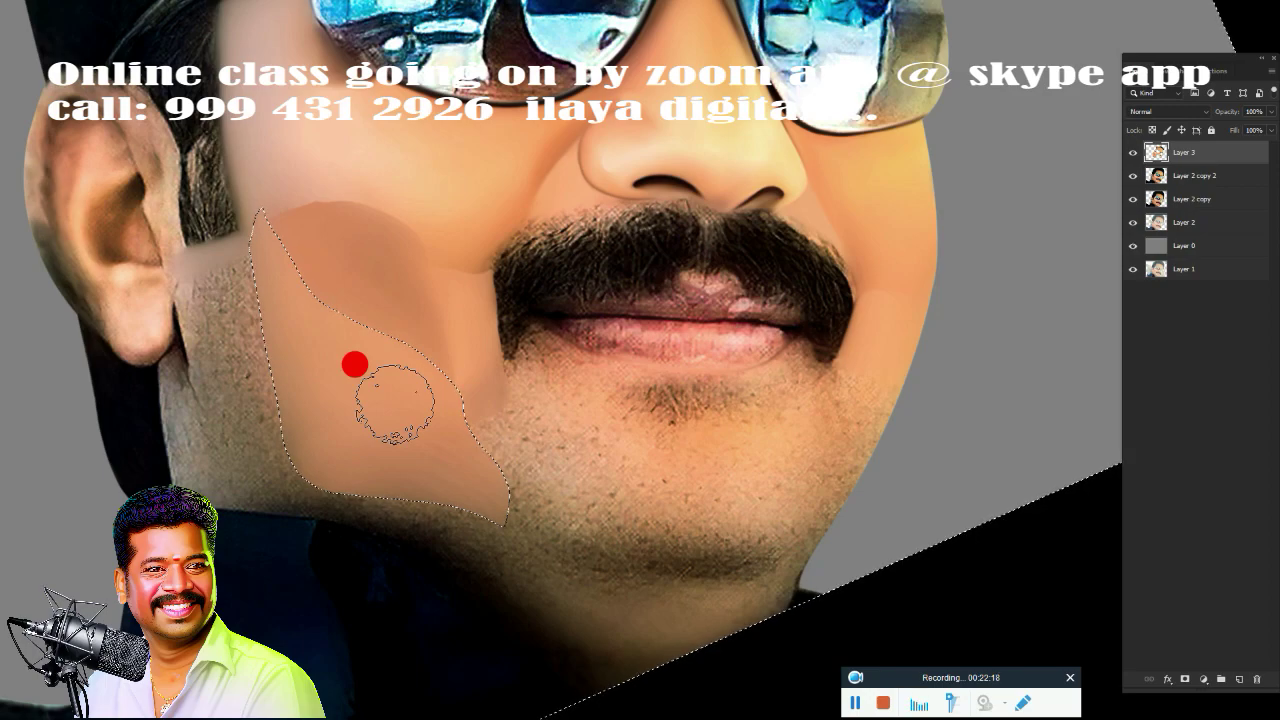
{"action": "mouse_move", "coordinate": [355, 364]}
{"action": "left_mouse_down"}
{"action": "mouse_move", "coordinate": [197, 354]}
{"action": "mouse_move", "coordinate": [185, 273]}
{"action": "mouse_move", "coordinate": [245, 268]}
{"action": "mouse_move", "coordinate": [211, 414]}
{"action": "mouse_move", "coordinate": [193, 331]}
{"action": "mouse_move", "coordinate": [229, 357]}
{"action": "mouse_move", "coordinate": [243, 437]}
{"action": "mouse_move", "coordinate": [292, 469]}
{"action": "mouse_move", "coordinate": [466, 456]}
{"action": "left_mouse_up"}
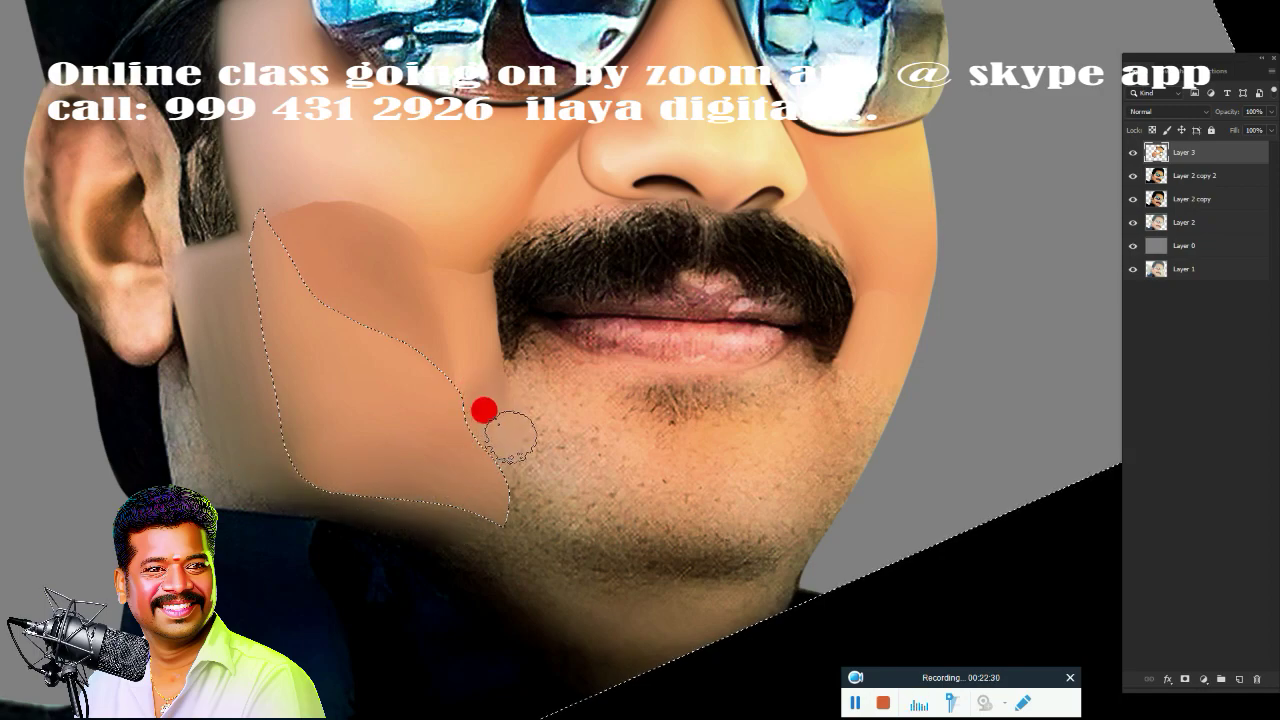
{"action": "mouse_move", "coordinate": [484, 410]}
{"action": "left_mouse_down"}
{"action": "mouse_move", "coordinate": [502, 460]}
{"action": "mouse_move", "coordinate": [329, 394]}
{"action": "mouse_move", "coordinate": [377, 474]}
{"action": "left_mouse_up"}
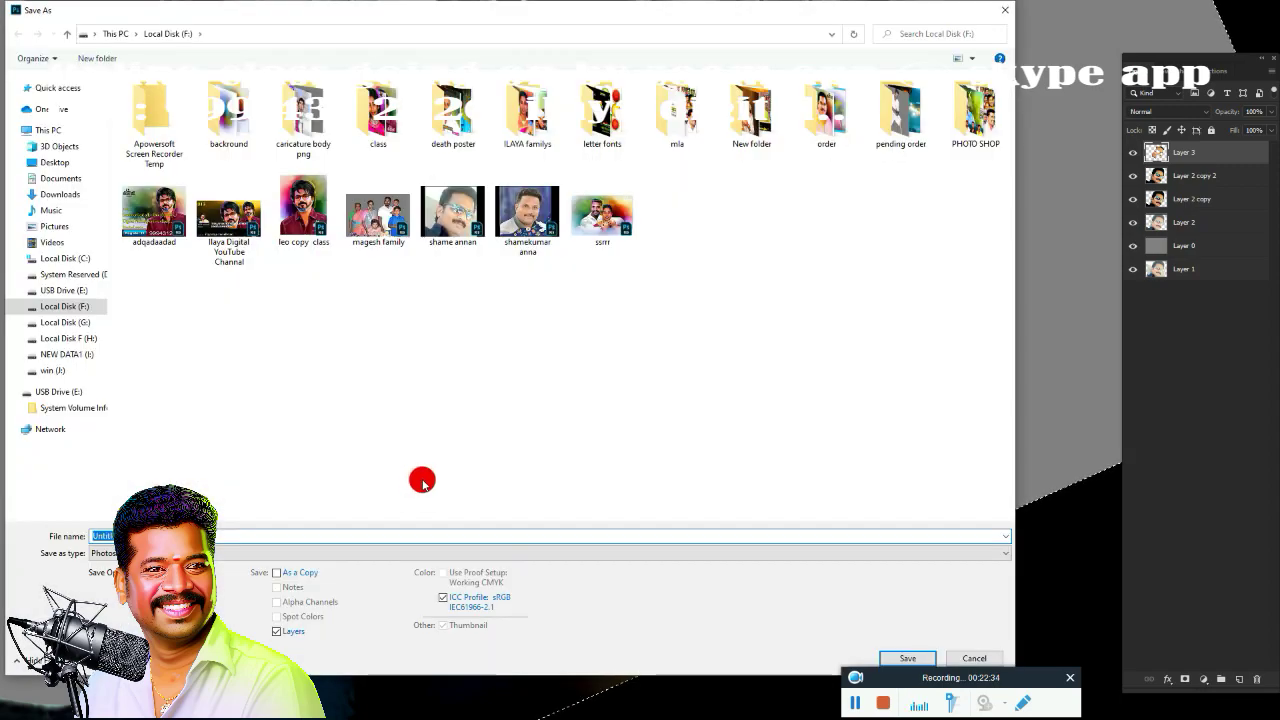
Save the portrait over the existing file of the same name, confirming the replacement
{"action": "left_click", "coordinate": [467, 234]}
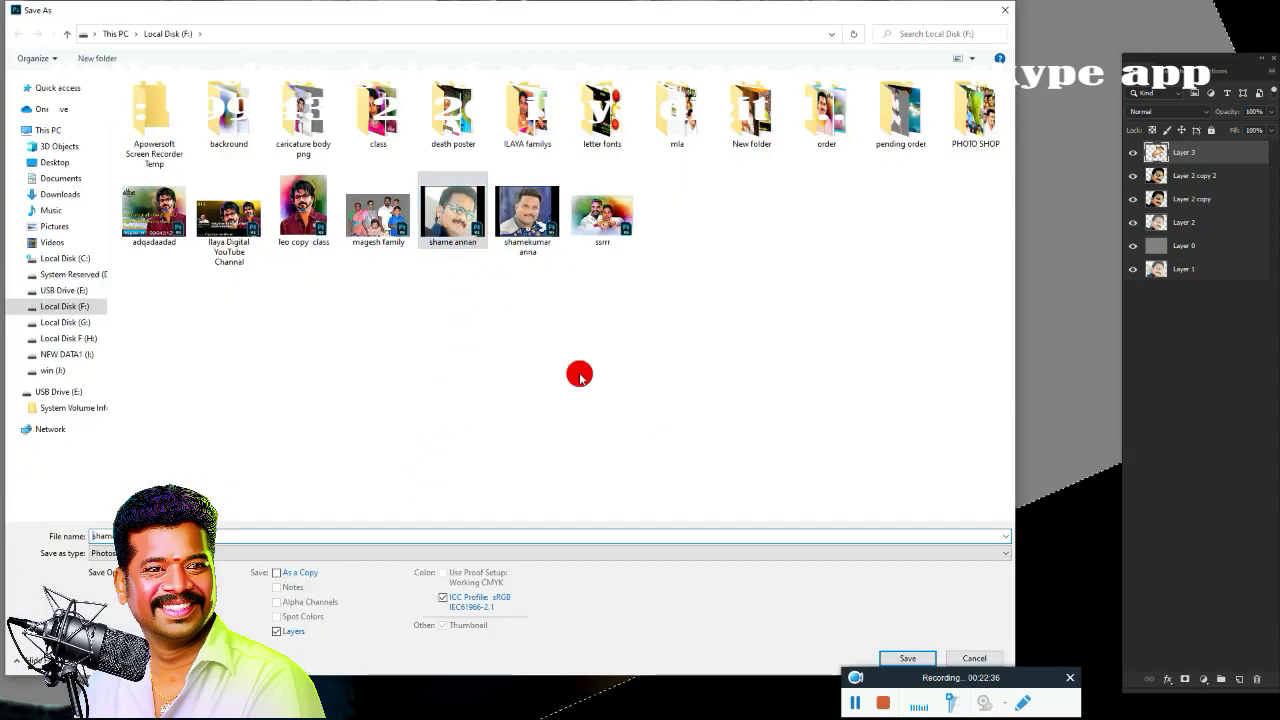
{"action": "left_click", "coordinate": [900, 658]}
{"action": "left_click", "coordinate": [674, 355]}
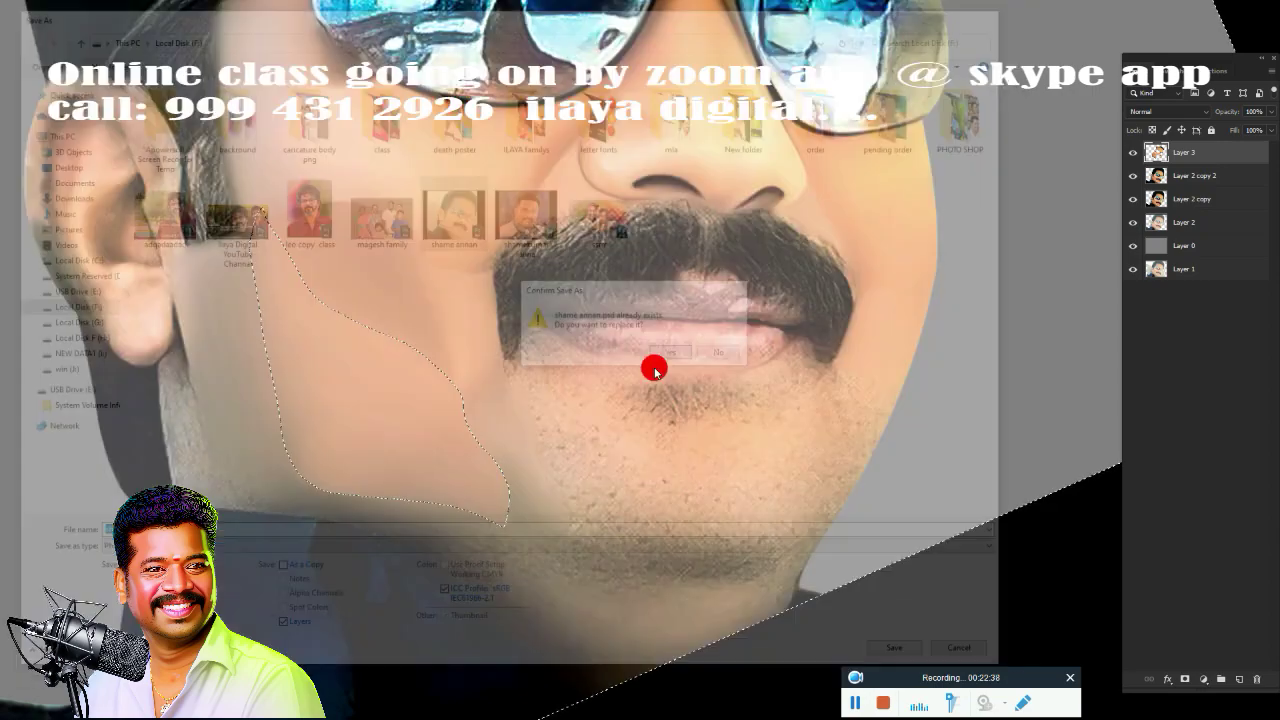
Blend the cheek shadow's upper edge, moustache corner, cheek crease and light chin-corner notch
{"action": "scroll", "coordinate": [479, 432], "scroll_direction": "down", "scroll_amount": 5}
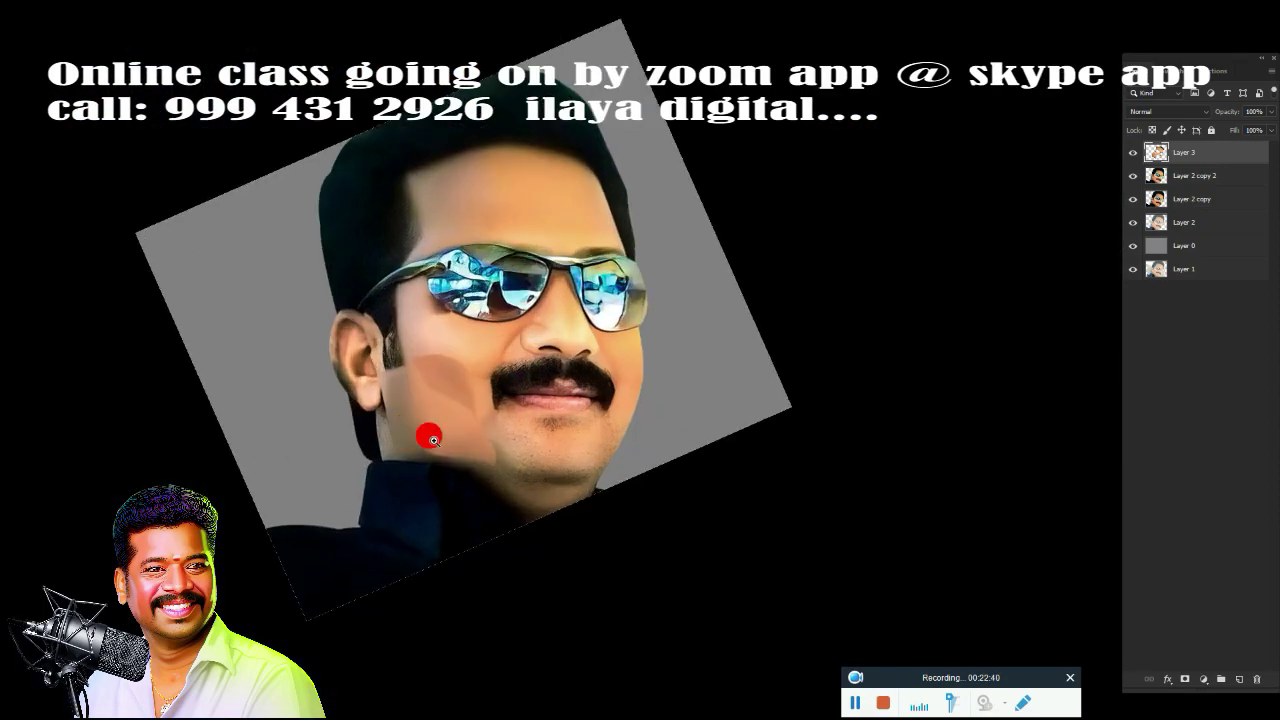
{"action": "scroll", "coordinate": [477, 443], "scroll_direction": "up", "scroll_amount": 6}
{"action": "scroll", "coordinate": [410, 352], "scroll_direction": "up", "scroll_amount": 1}
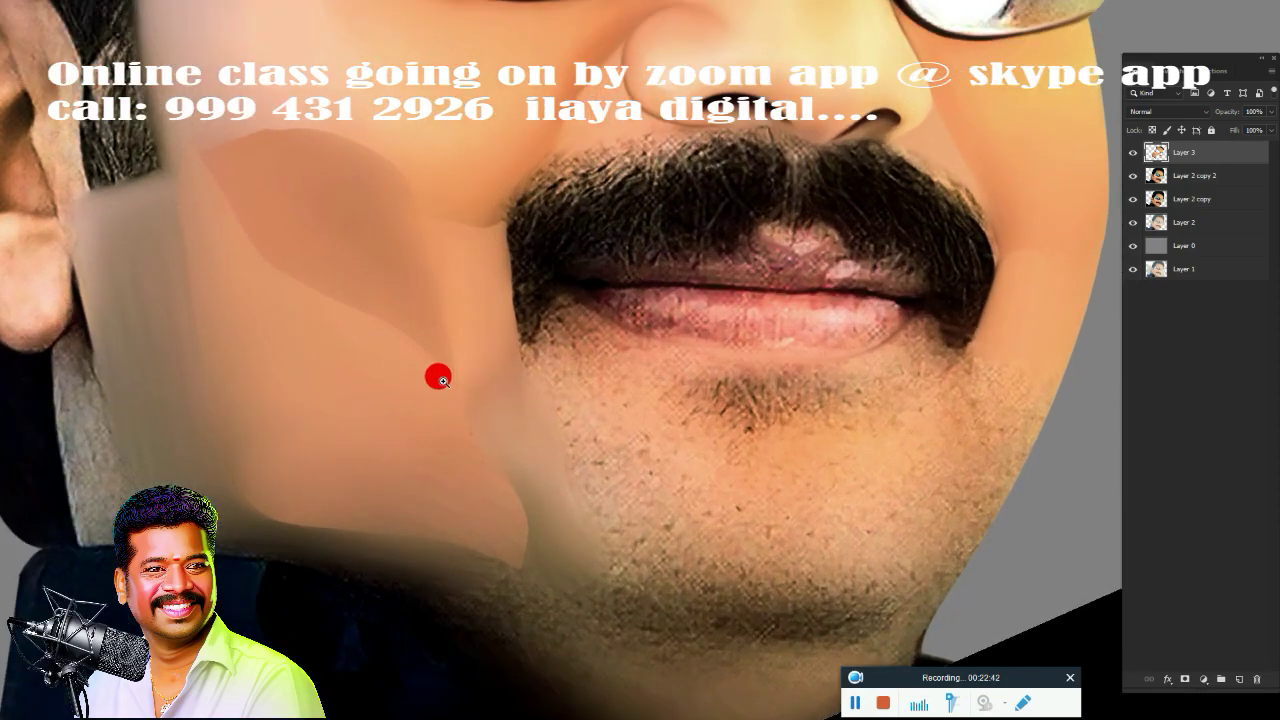
{"action": "scroll", "coordinate": [437, 374], "scroll_direction": "up", "scroll_amount": 2}
{"action": "scroll", "coordinate": [566, 451], "scroll_direction": "up", "scroll_amount": 1}
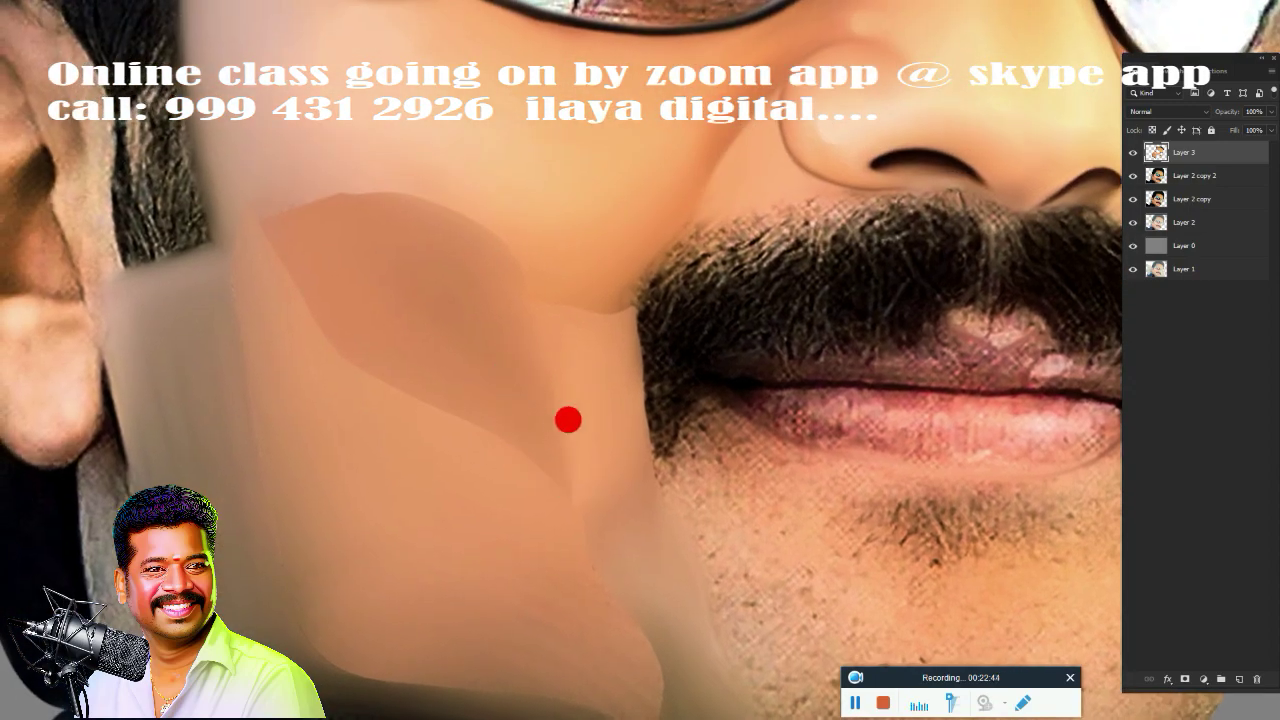
{"action": "mouse_move", "coordinate": [246, 157]}
{"action": "left_mouse_down"}
{"action": "mouse_move", "coordinate": [237, 131]}
{"action": "mouse_move", "coordinate": [297, 197]}
{"action": "mouse_move", "coordinate": [343, 149]}
{"action": "mouse_move", "coordinate": [488, 164]}
{"action": "mouse_move", "coordinate": [440, 177]}
{"action": "mouse_move", "coordinate": [340, 163]}
{"action": "mouse_move", "coordinate": [254, 66]}
{"action": "mouse_move", "coordinate": [360, 163]}
{"action": "mouse_move", "coordinate": [474, 217]}
{"action": "left_mouse_up"}
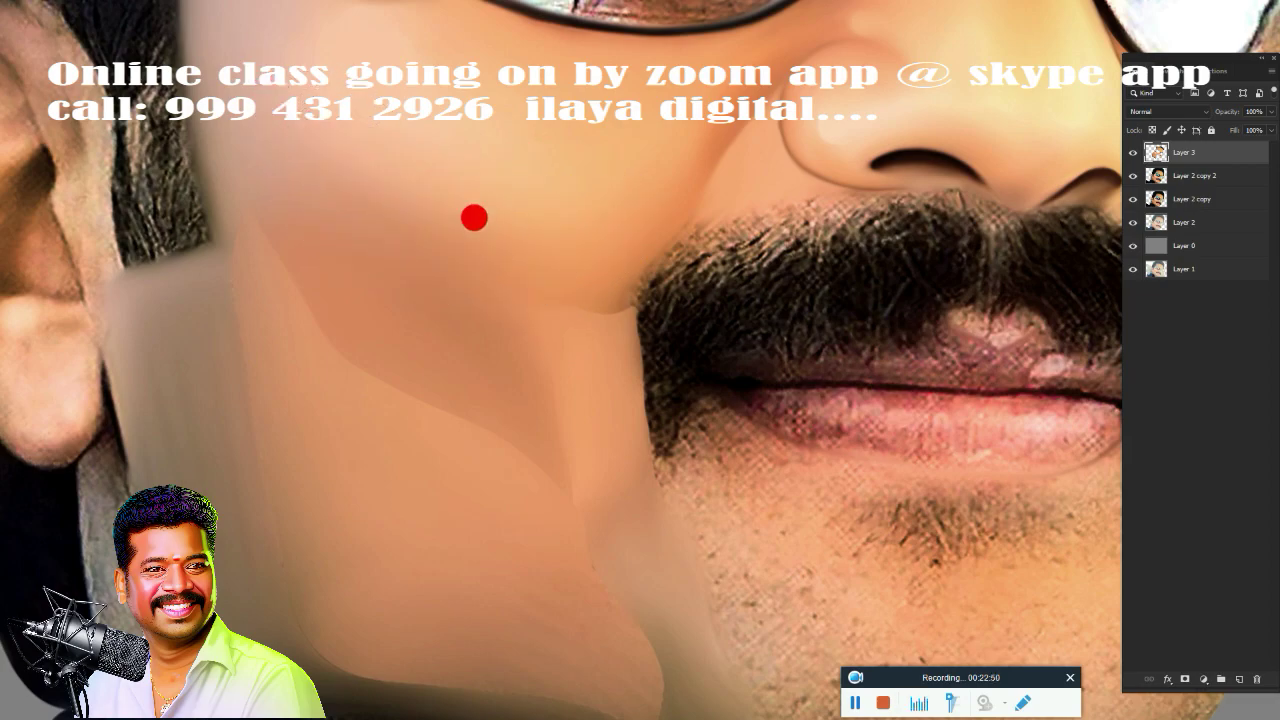
{"action": "mouse_move", "coordinate": [562, 305]}
{"action": "left_mouse_down"}
{"action": "mouse_move", "coordinate": [569, 297]}
{"action": "mouse_move", "coordinate": [560, 349]}
{"action": "mouse_move", "coordinate": [531, 271]}
{"action": "mouse_move", "coordinate": [528, 356]}
{"action": "mouse_move", "coordinate": [580, 471]}
{"action": "mouse_move", "coordinate": [571, 374]}
{"action": "mouse_move", "coordinate": [566, 413]}
{"action": "left_mouse_up"}
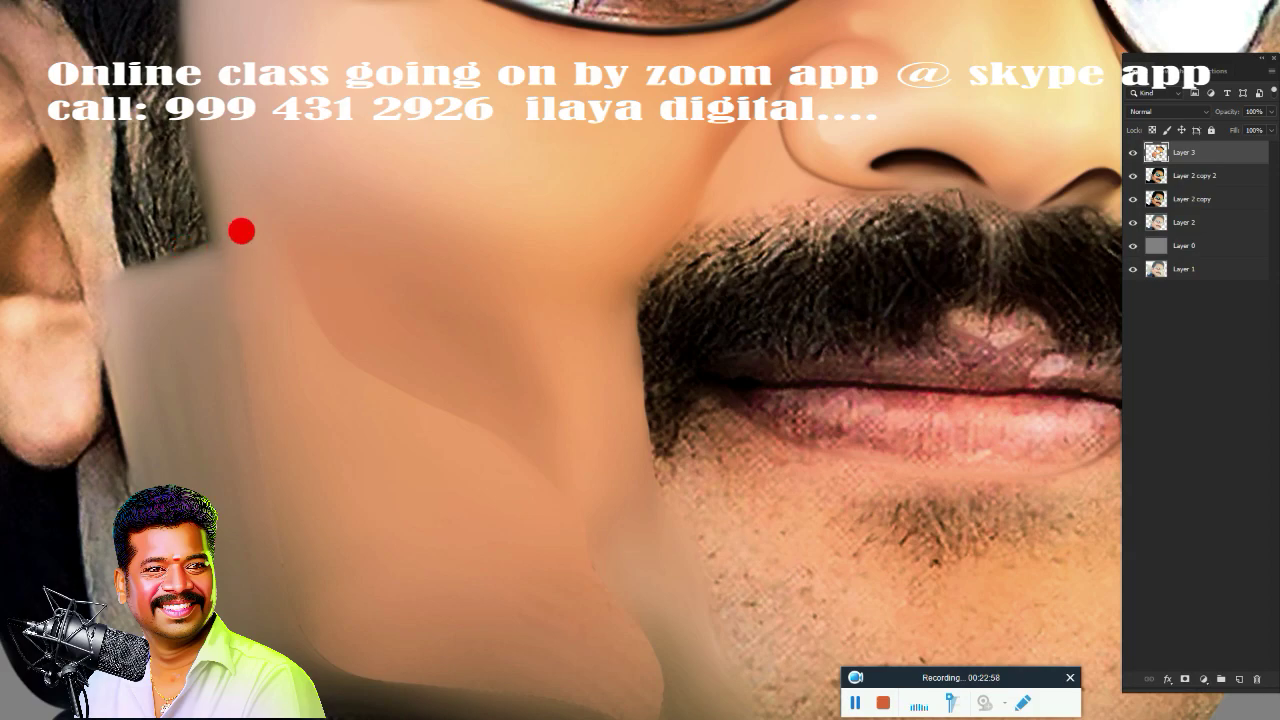
{"action": "left_click_drag", "start_coordinate": [403, 374], "coordinate": [391, 389]}
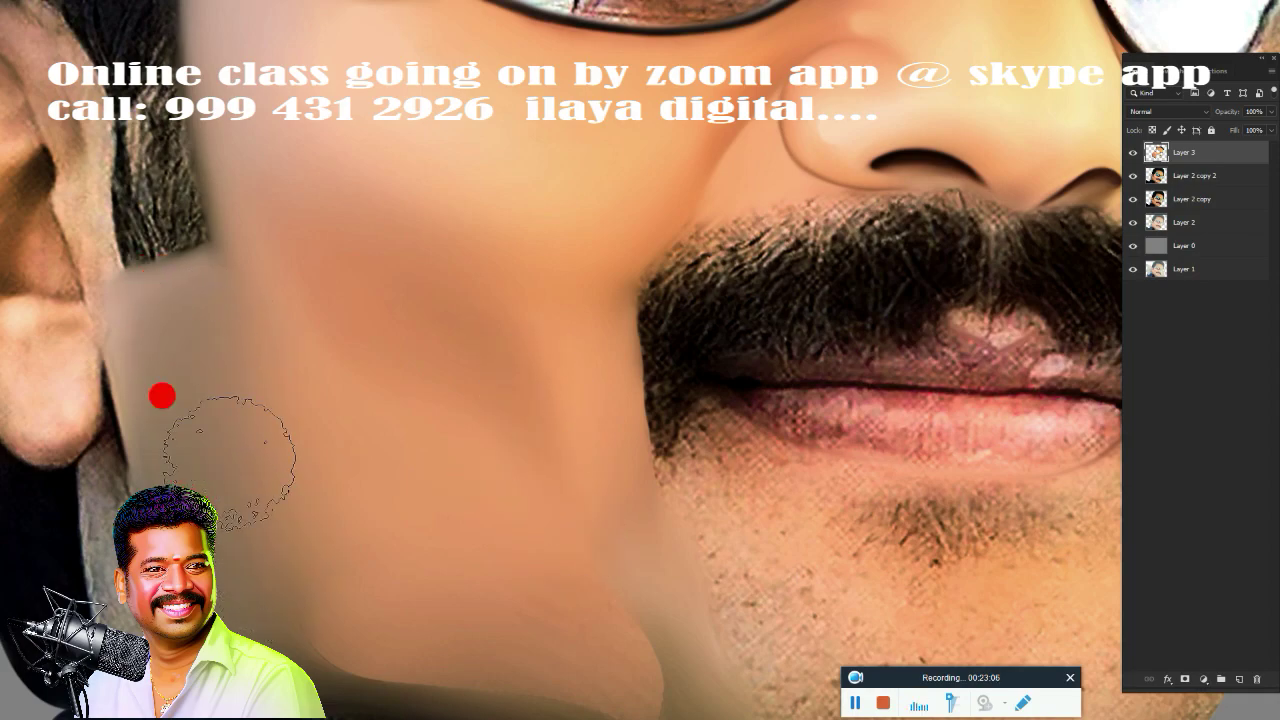
{"action": "scroll", "coordinate": [450, 480], "scroll_direction": "down", "scroll_amount": 3}
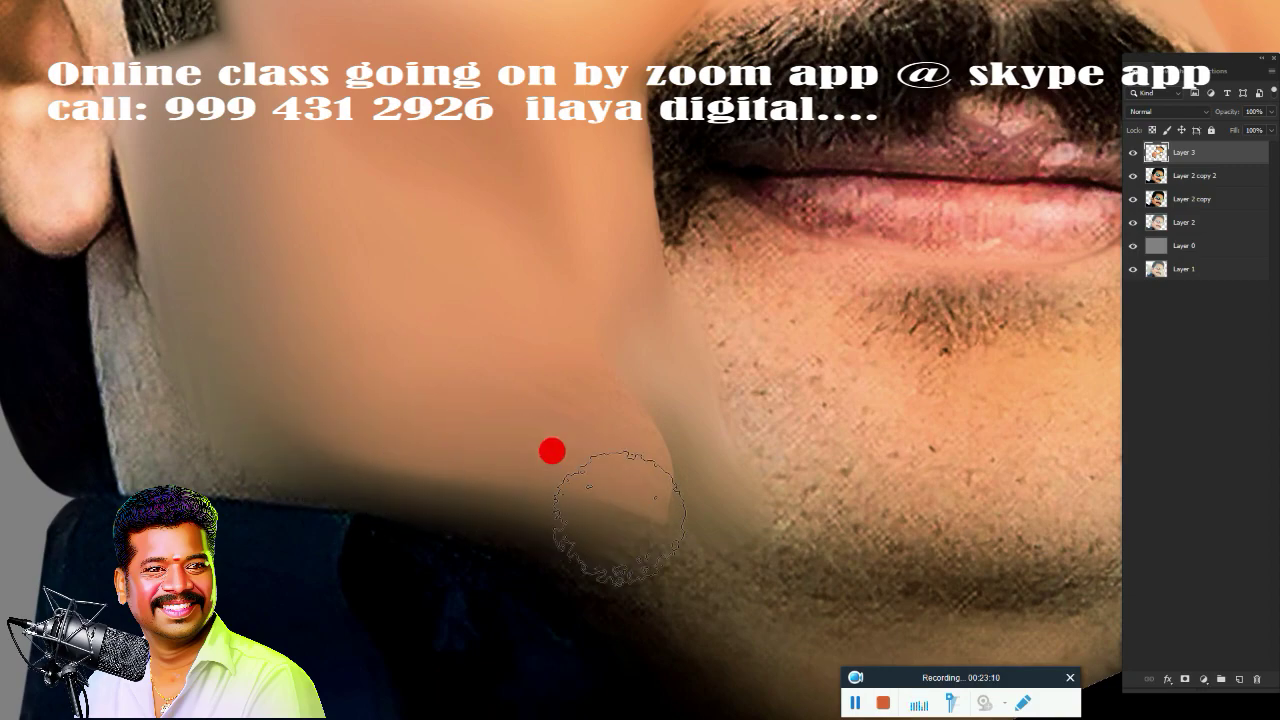
{"action": "mouse_move", "coordinate": [620, 515]}
{"action": "left_mouse_down"}
{"action": "mouse_move", "coordinate": [706, 498]}
{"action": "mouse_move", "coordinate": [669, 390]}
{"action": "mouse_move", "coordinate": [460, 458]}
{"action": "mouse_move", "coordinate": [266, 350]}
{"action": "left_mouse_up"}
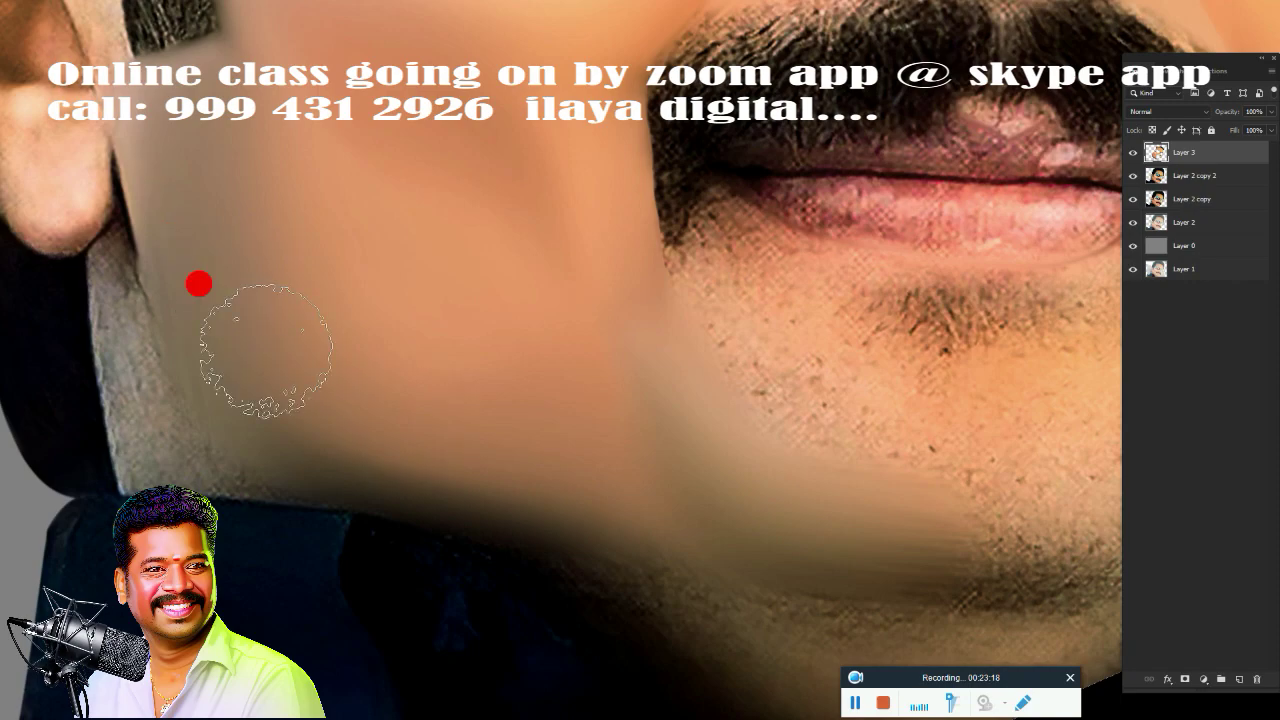
{"action": "left_click_drag", "start_coordinate": [440, 308], "coordinate": [405, 510]}
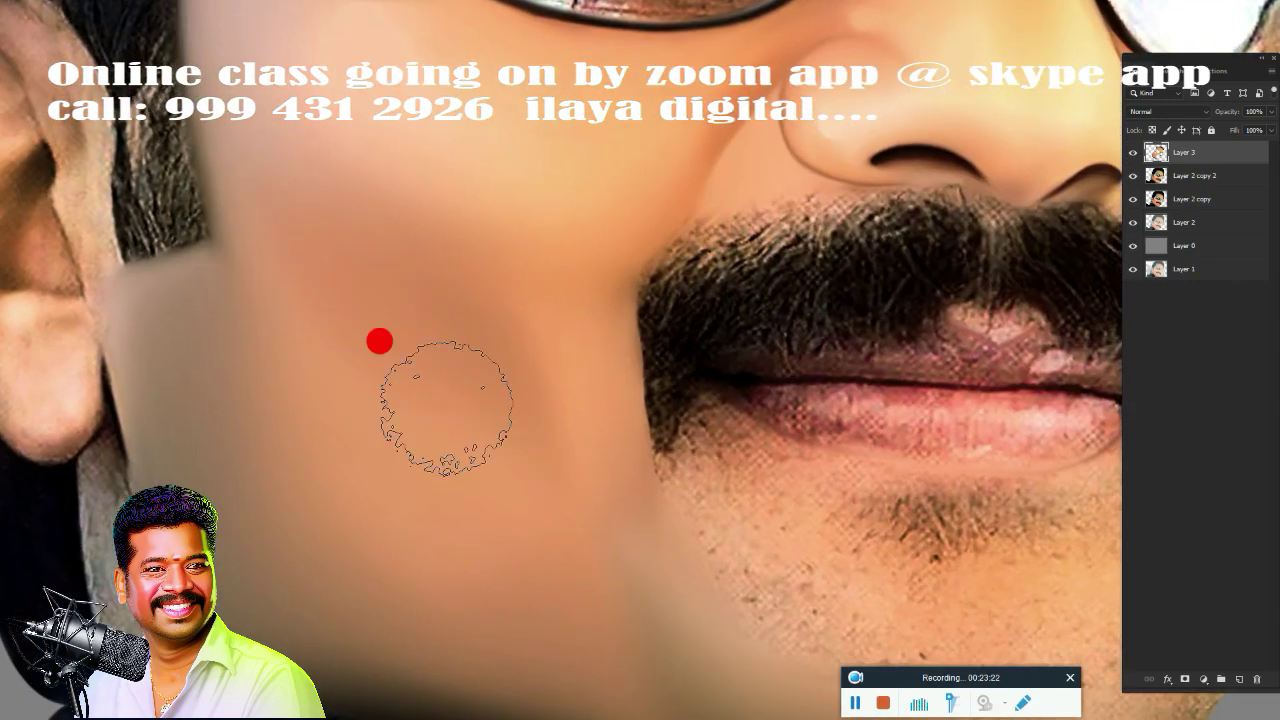
Zoom in on the forehead and soften the hairline from the temple up toward the top
{"action": "key", "text": "ctrl+0"}
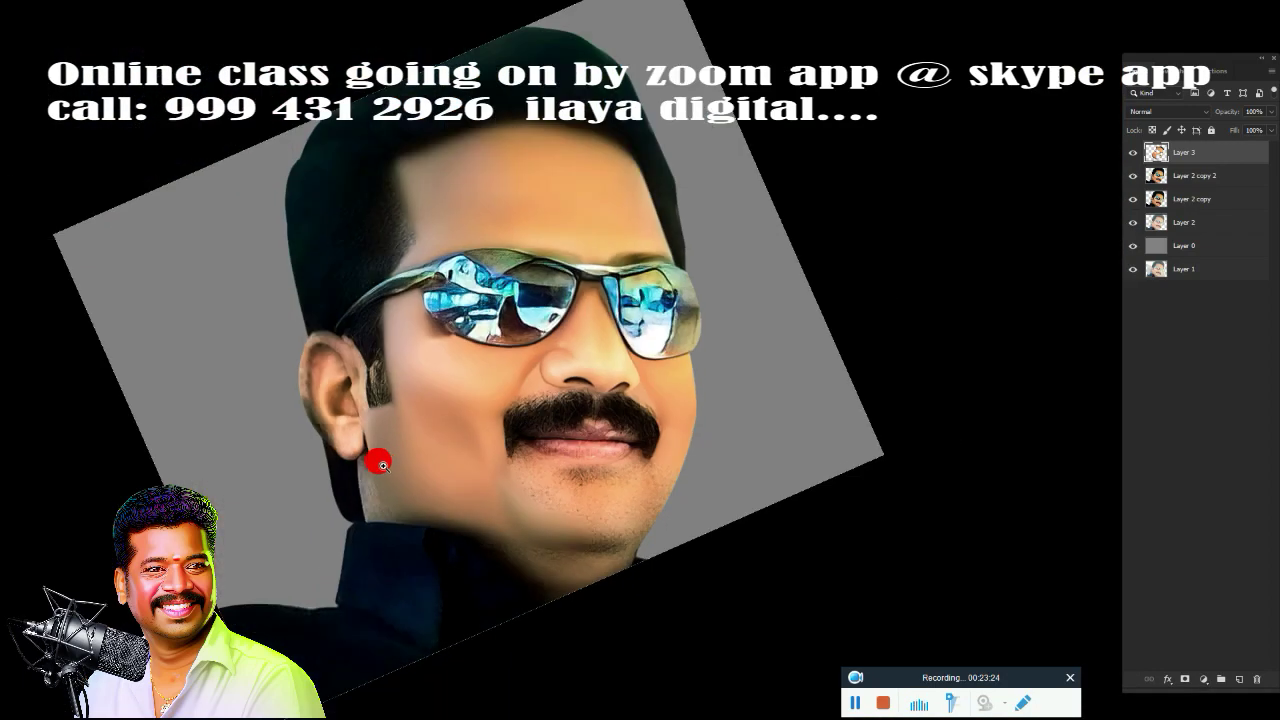
{"action": "scroll", "coordinate": [383, 465], "scroll_direction": "up", "scroll_amount": 1}
{"action": "scroll", "coordinate": [534, 486], "scroll_direction": "up", "scroll_amount": 1}
{"action": "scroll", "coordinate": [494, 457], "scroll_direction": "up", "scroll_amount": 1}
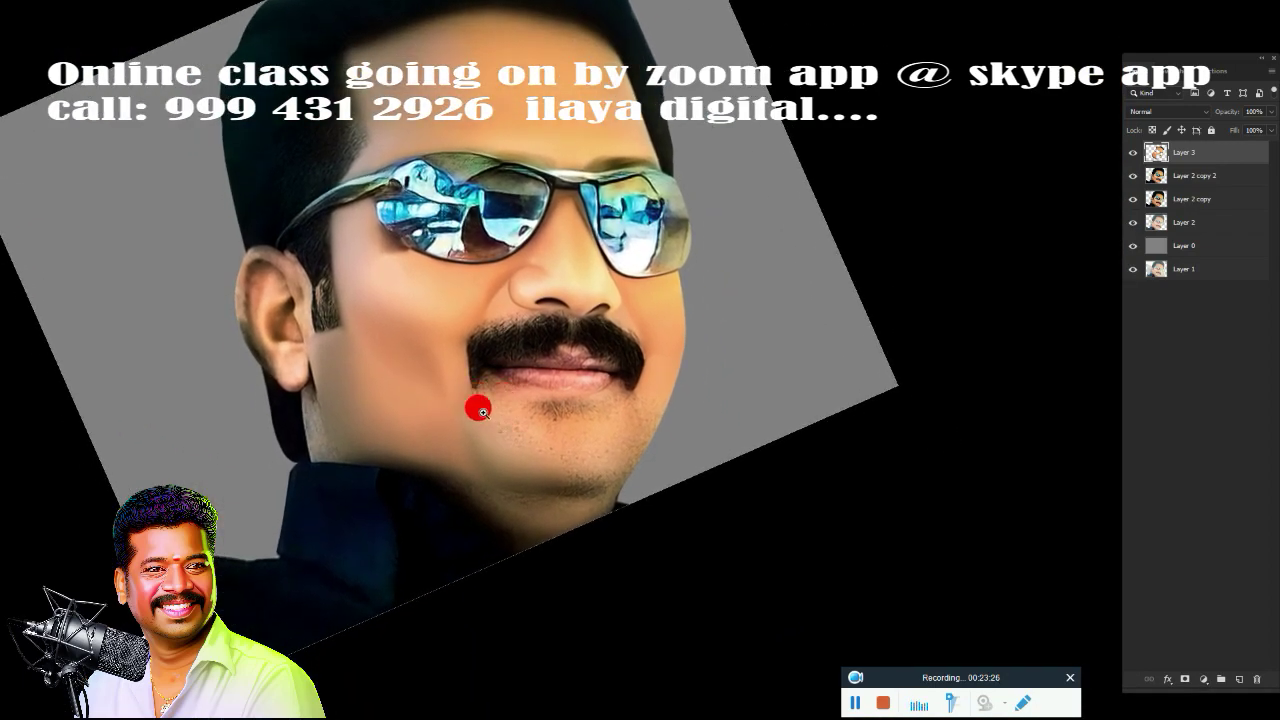
{"action": "scroll", "coordinate": [481, 410], "scroll_direction": "up", "scroll_amount": 1}
{"action": "scroll", "coordinate": [484, 383], "scroll_direction": "up", "scroll_amount": 1}
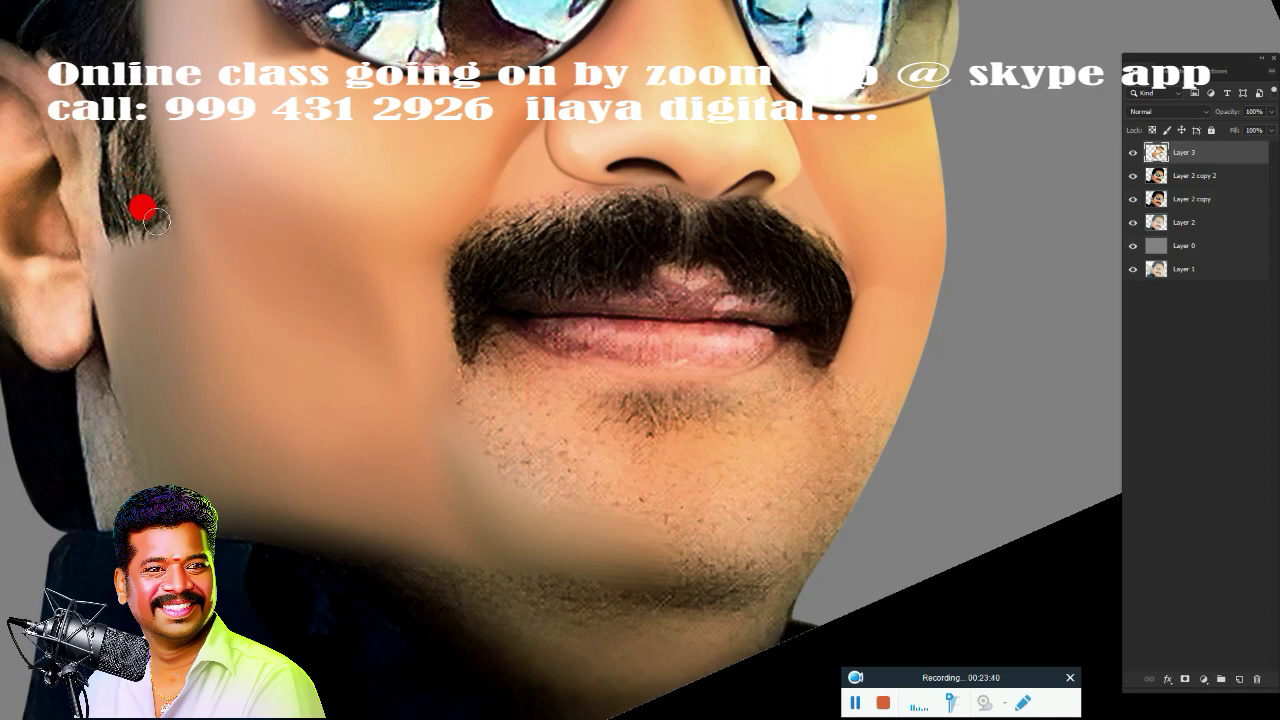
{"action": "left_click_drag", "start_coordinate": [133, 147], "coordinate": [205, 468]}
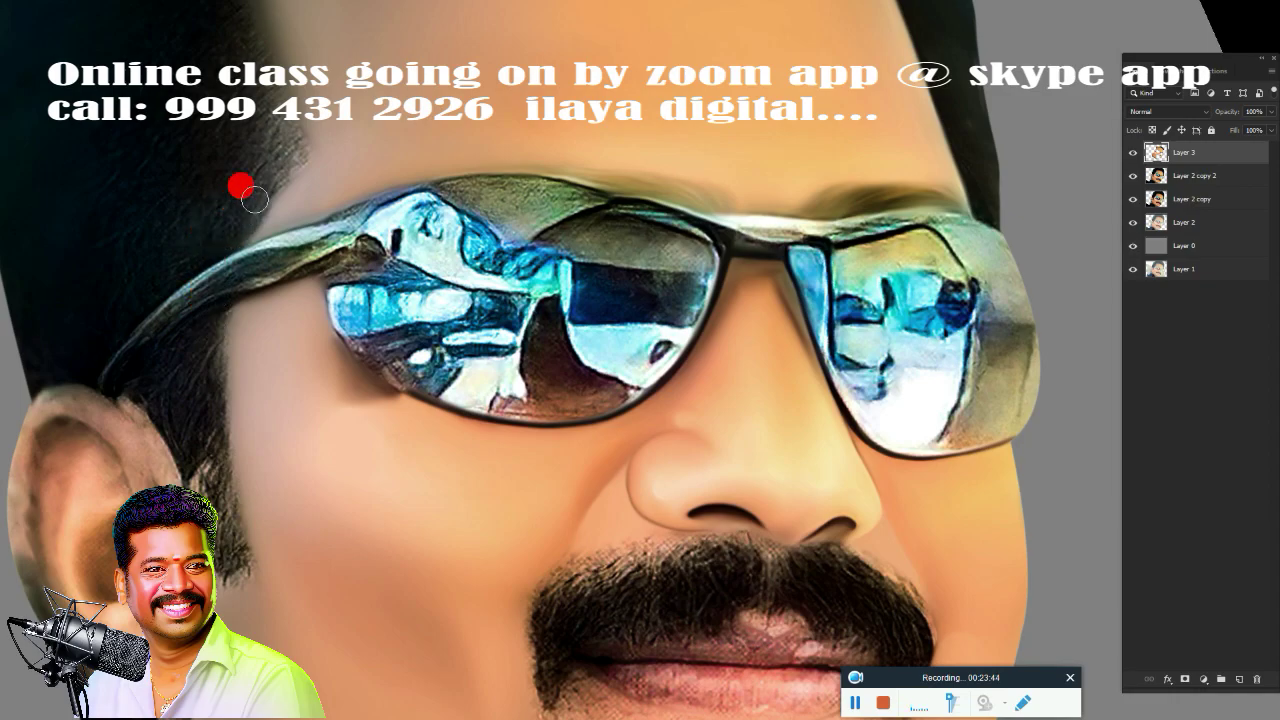
{"action": "mouse_move", "coordinate": [289, 146]}
{"action": "left_mouse_down"}
{"action": "mouse_move", "coordinate": [306, 289]}
{"action": "mouse_move", "coordinate": [285, 387]}
{"action": "left_mouse_up"}
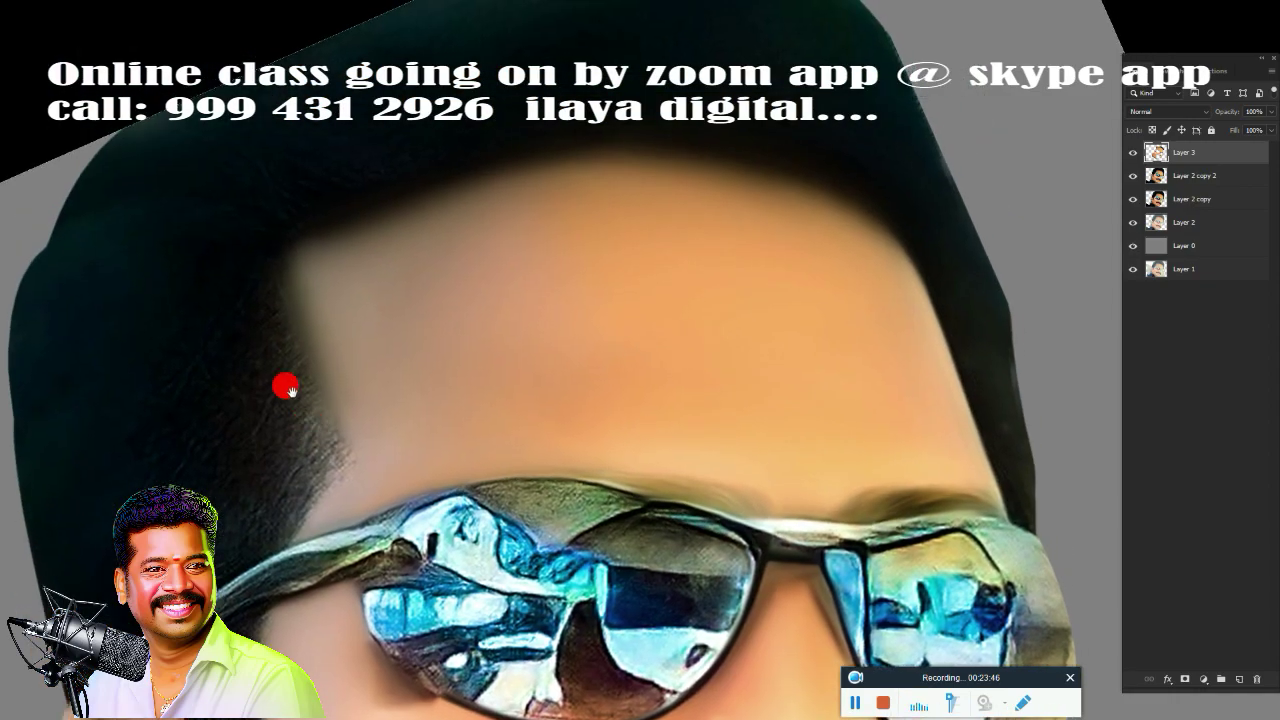
{"action": "left_click_drag", "start_coordinate": [269, 248], "coordinate": [300, 354]}
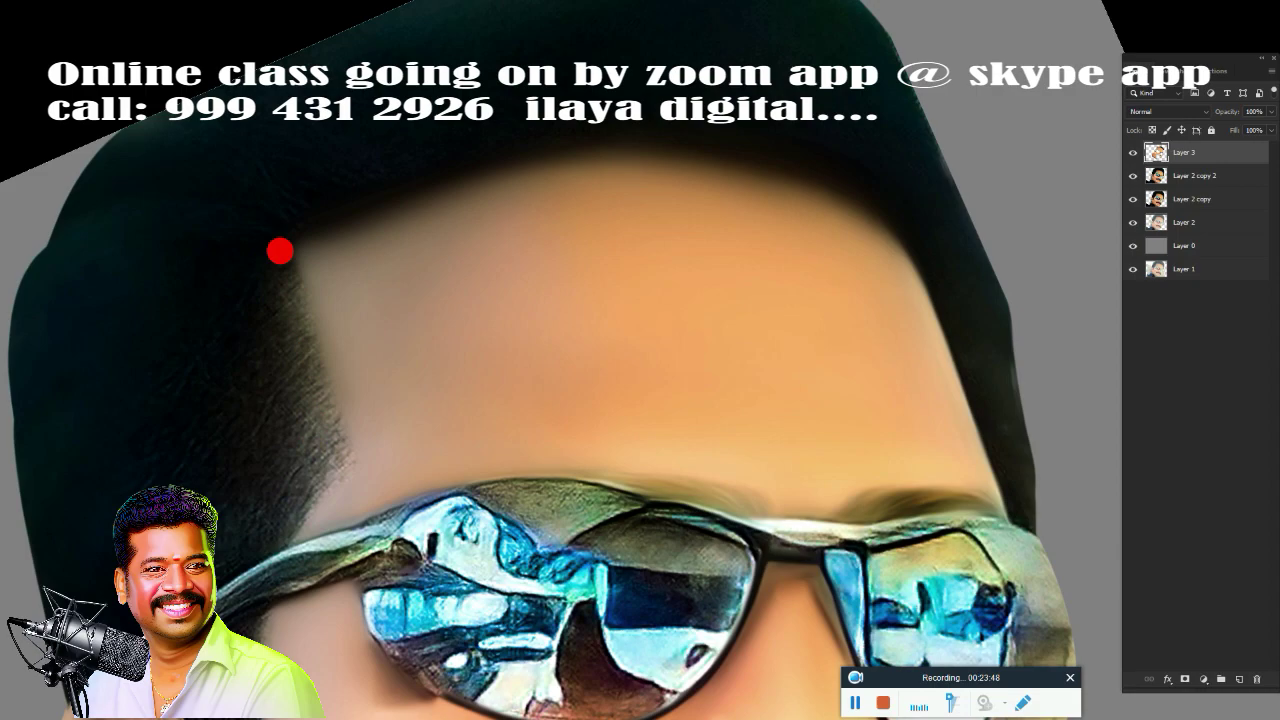
{"action": "mouse_move", "coordinate": [280, 251]}
{"action": "left_mouse_down"}
{"action": "mouse_move", "coordinate": [310, 210]}
{"action": "mouse_move", "coordinate": [298, 236]}
{"action": "left_mouse_up"}
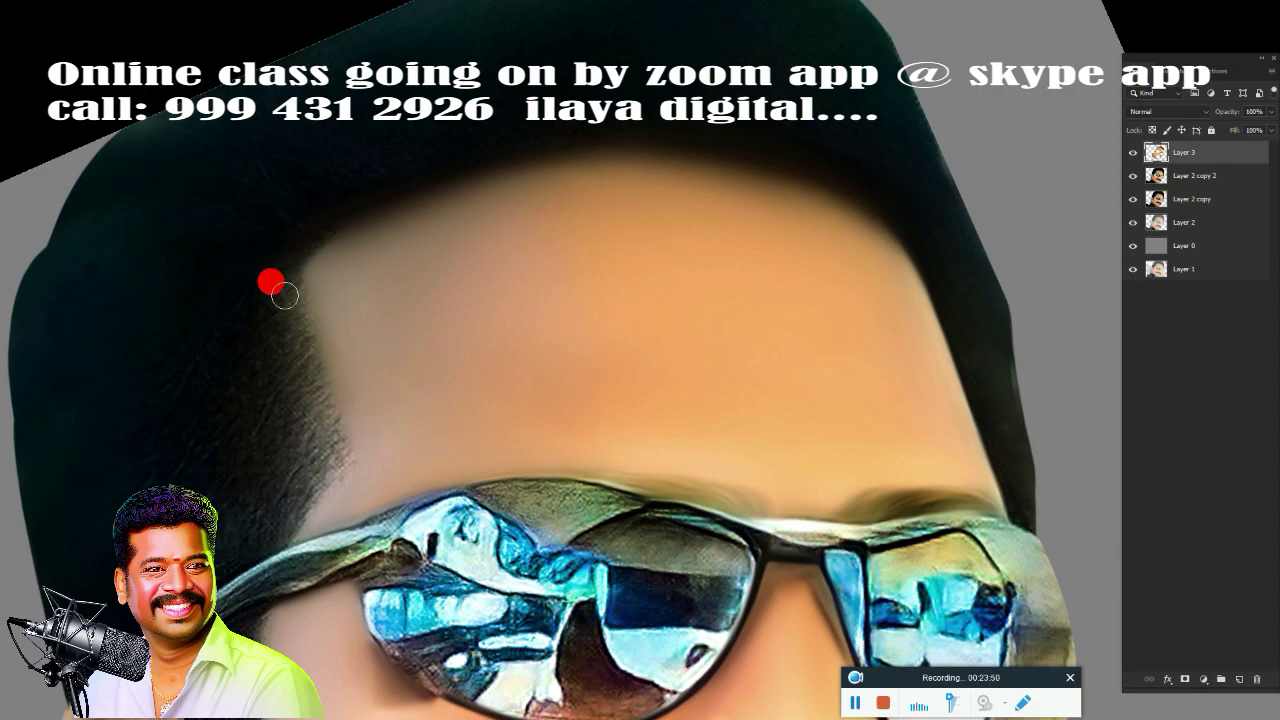
{"action": "mouse_move", "coordinate": [284, 295]}
{"action": "left_mouse_down"}
{"action": "mouse_move", "coordinate": [351, 206]}
{"action": "mouse_move", "coordinate": [449, 163]}
{"action": "mouse_move", "coordinate": [563, 138]}
{"action": "left_mouse_up"}
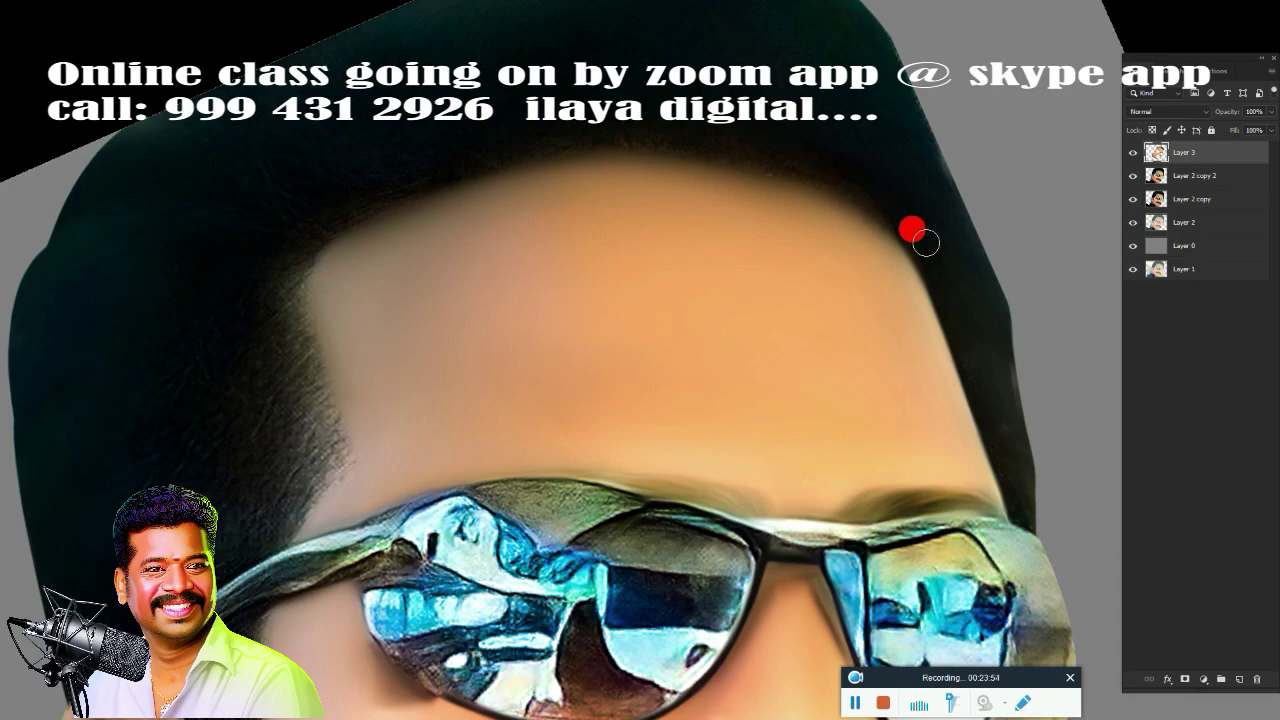
{"action": "mouse_move", "coordinate": [564, 369]}
{"action": "left_mouse_down"}
{"action": "mouse_move", "coordinate": [449, 171]}
{"action": "mouse_move", "coordinate": [643, 337]}
{"action": "mouse_move", "coordinate": [609, 429]}
{"action": "mouse_move", "coordinate": [576, 296]}
{"action": "left_mouse_up"}
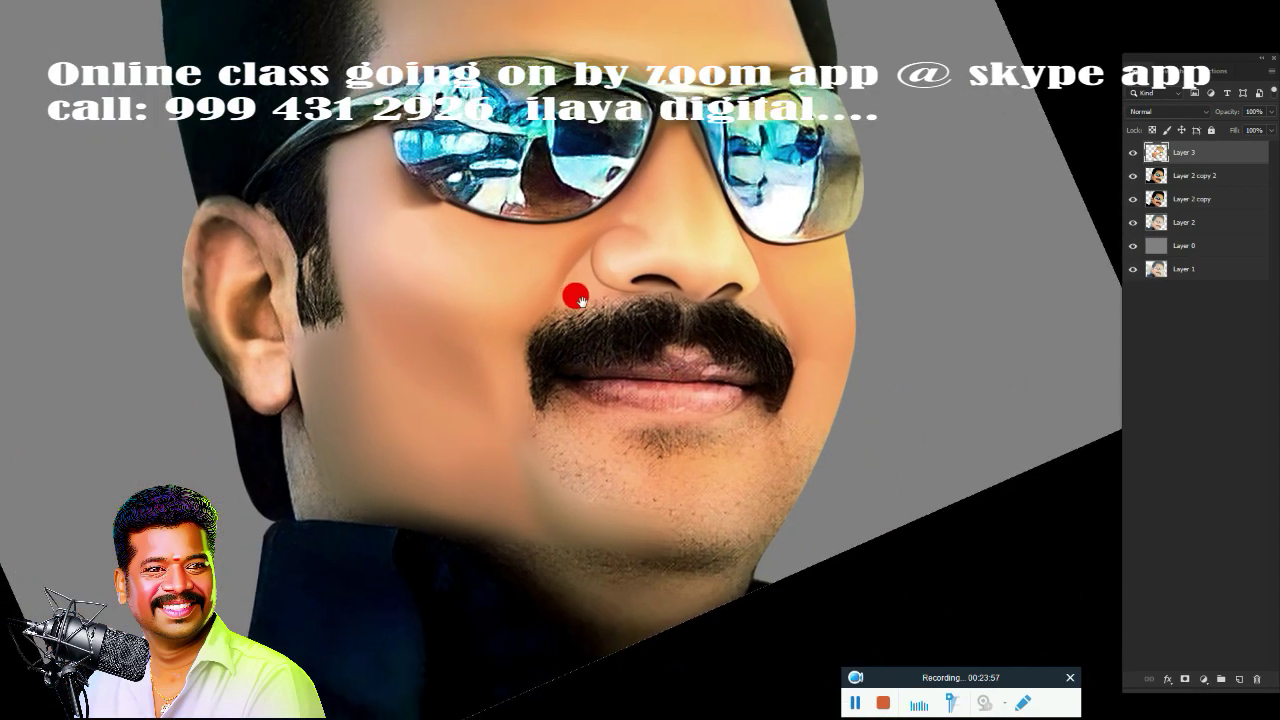
On new Layer 4, zoom into the lips and clone smooth colour across the lower lip
{"action": "left_click", "coordinate": [856, 703]}
{"action": "left_click_drag", "start_coordinate": [771, 534], "coordinate": [718, 310]}
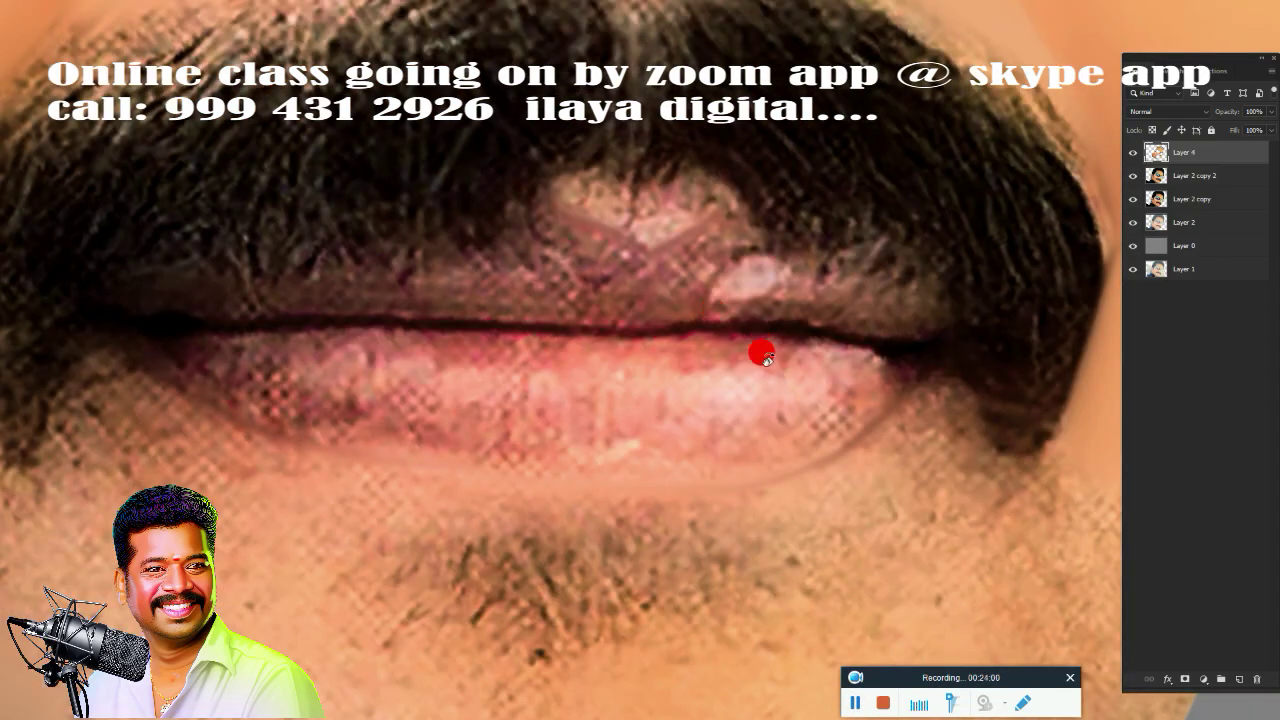
{"action": "mouse_move", "coordinate": [762, 355]}
{"action": "left_mouse_down"}
{"action": "mouse_move", "coordinate": [754, 389]}
{"action": "mouse_move", "coordinate": [868, 366]}
{"action": "mouse_move", "coordinate": [830, 384]}
{"action": "mouse_move", "coordinate": [611, 271]}
{"action": "left_mouse_up"}
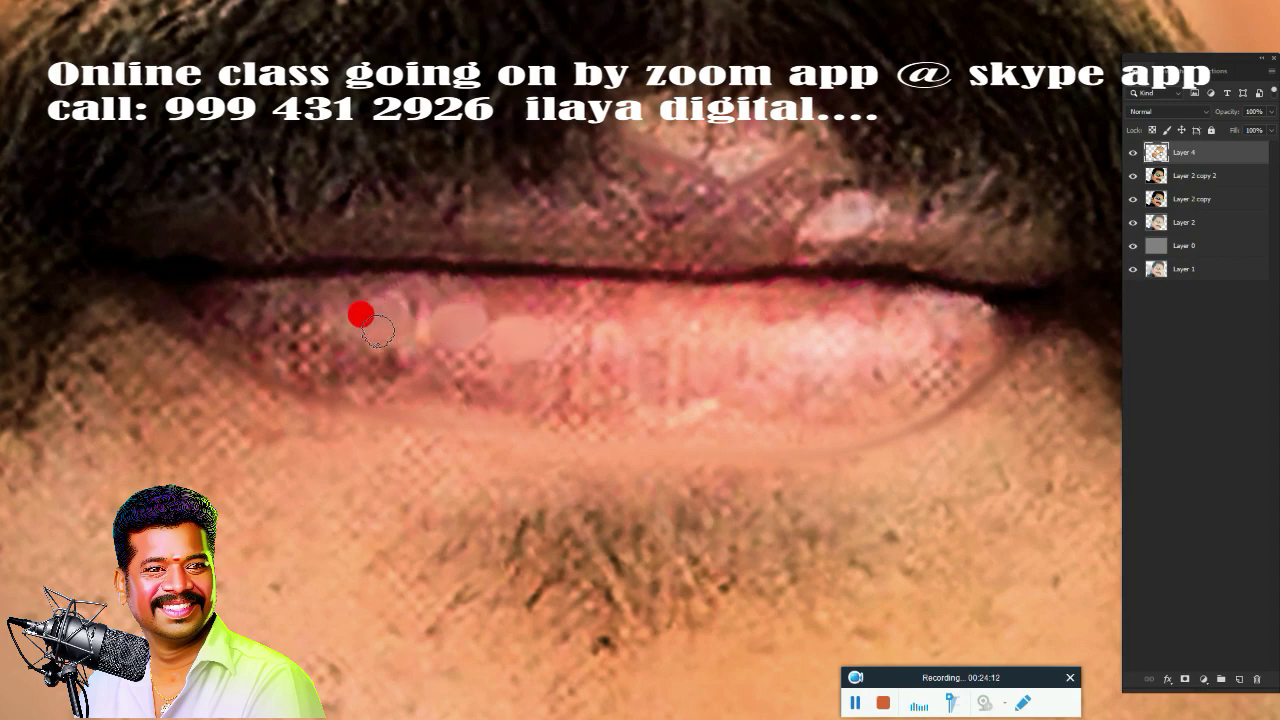
{"action": "left_click", "coordinate": [574, 322]}
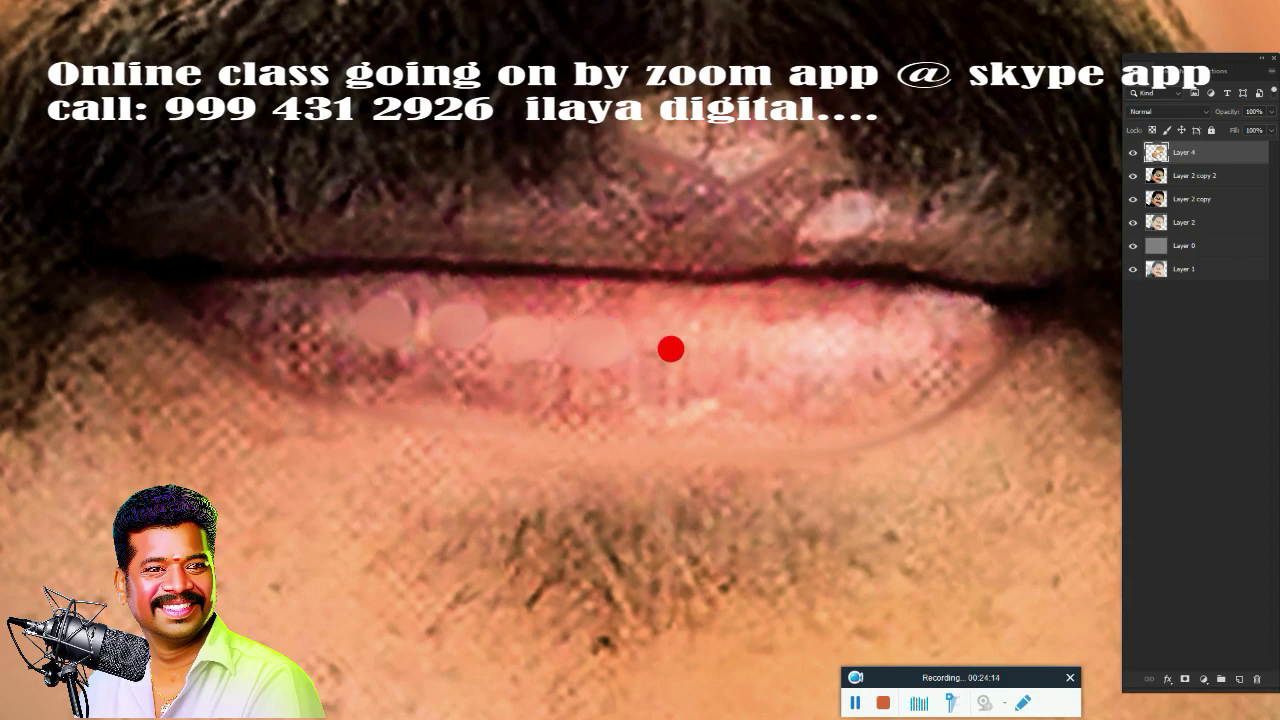
{"action": "mouse_move", "coordinate": [729, 346]}
{"action": "left_mouse_down"}
{"action": "mouse_move", "coordinate": [737, 330]}
{"action": "mouse_move", "coordinate": [809, 350]}
{"action": "mouse_move", "coordinate": [898, 339]}
{"action": "left_mouse_up"}
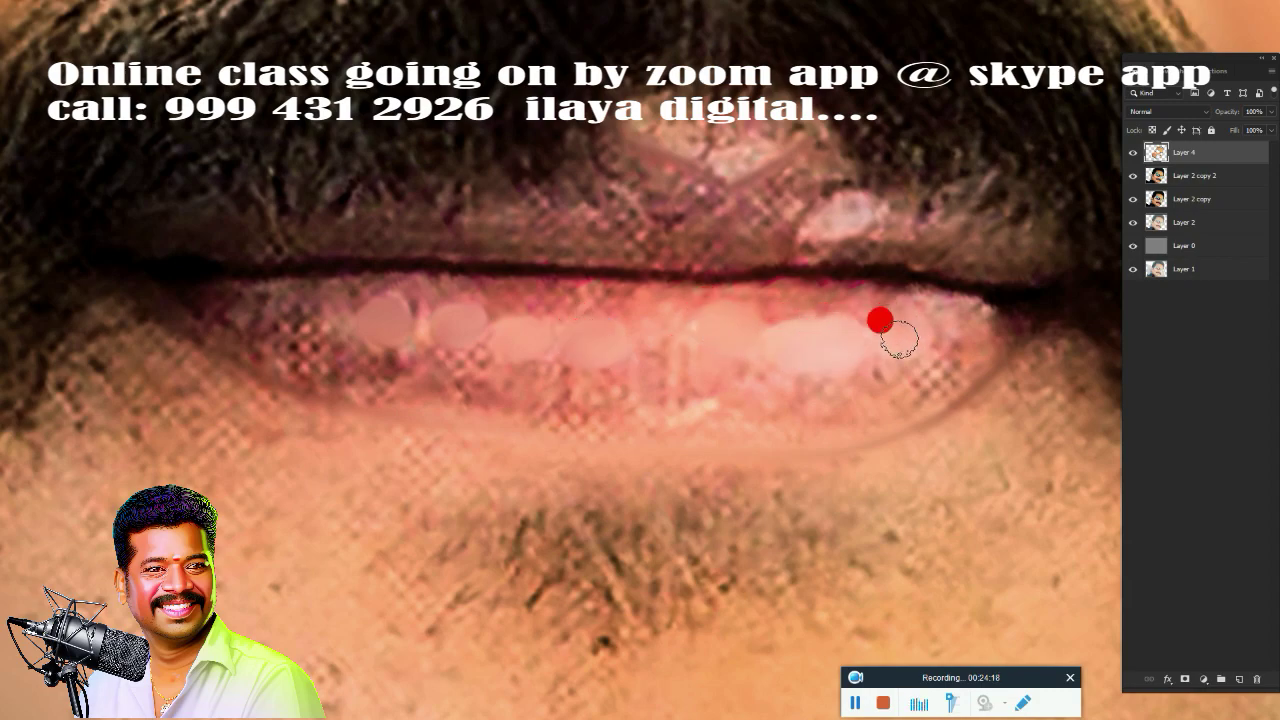
Clone a lighter patch over the upper lip and zoom out to review the portrait
{"action": "left_click", "coordinate": [845, 212]}
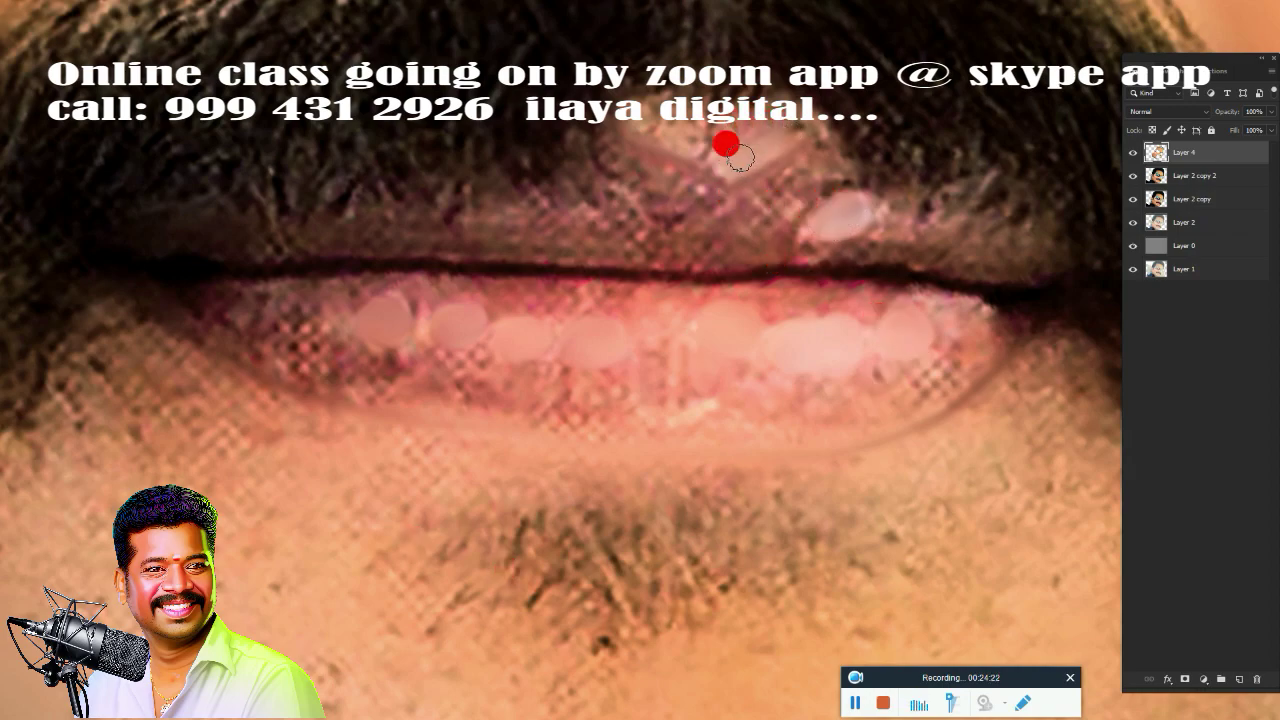
{"action": "left_click_drag", "start_coordinate": [731, 157], "coordinate": [692, 143]}
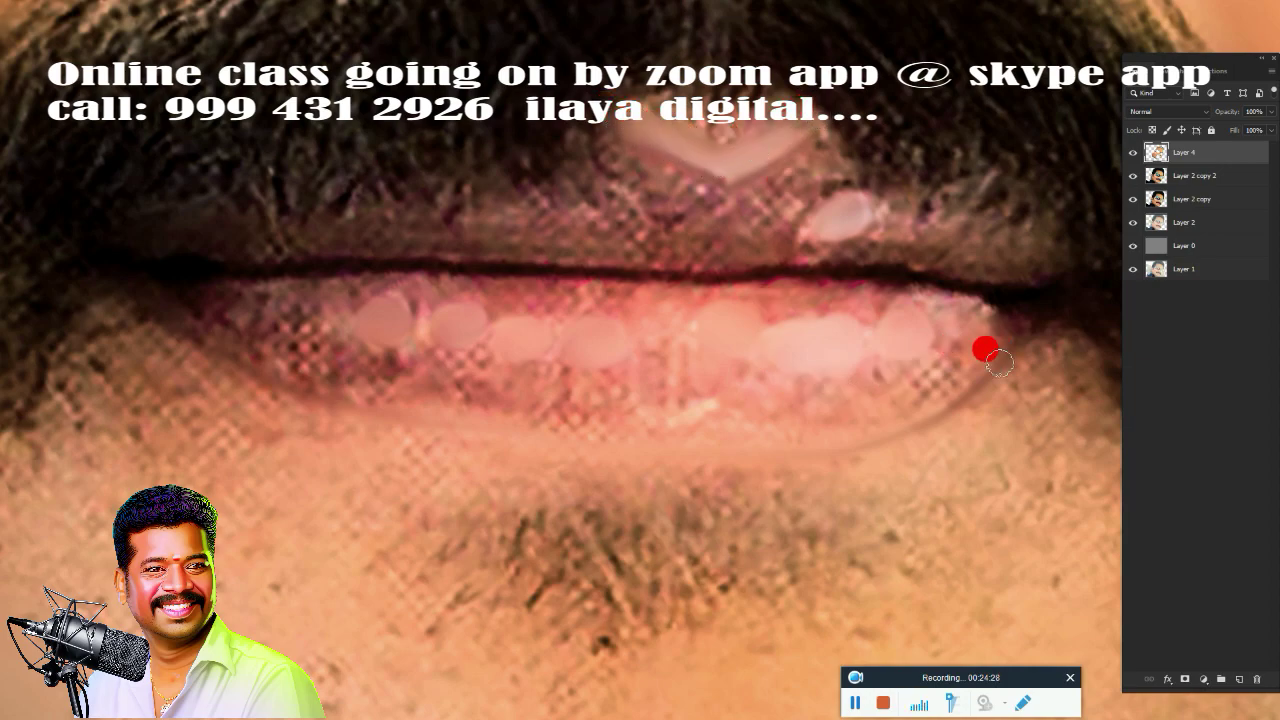
{"action": "key", "text": "ctrl+minus"}
{"action": "key", "text": "ctrl+minus"}
{"action": "key", "text": "ctrl+minus"}
{"action": "mouse_move", "coordinate": [737, 414]}
{"action": "left_mouse_down"}
{"action": "mouse_move", "coordinate": [786, 451]}
{"action": "mouse_move", "coordinate": [634, 480]}
{"action": "mouse_move", "coordinate": [690, 476]}
{"action": "left_mouse_up"}
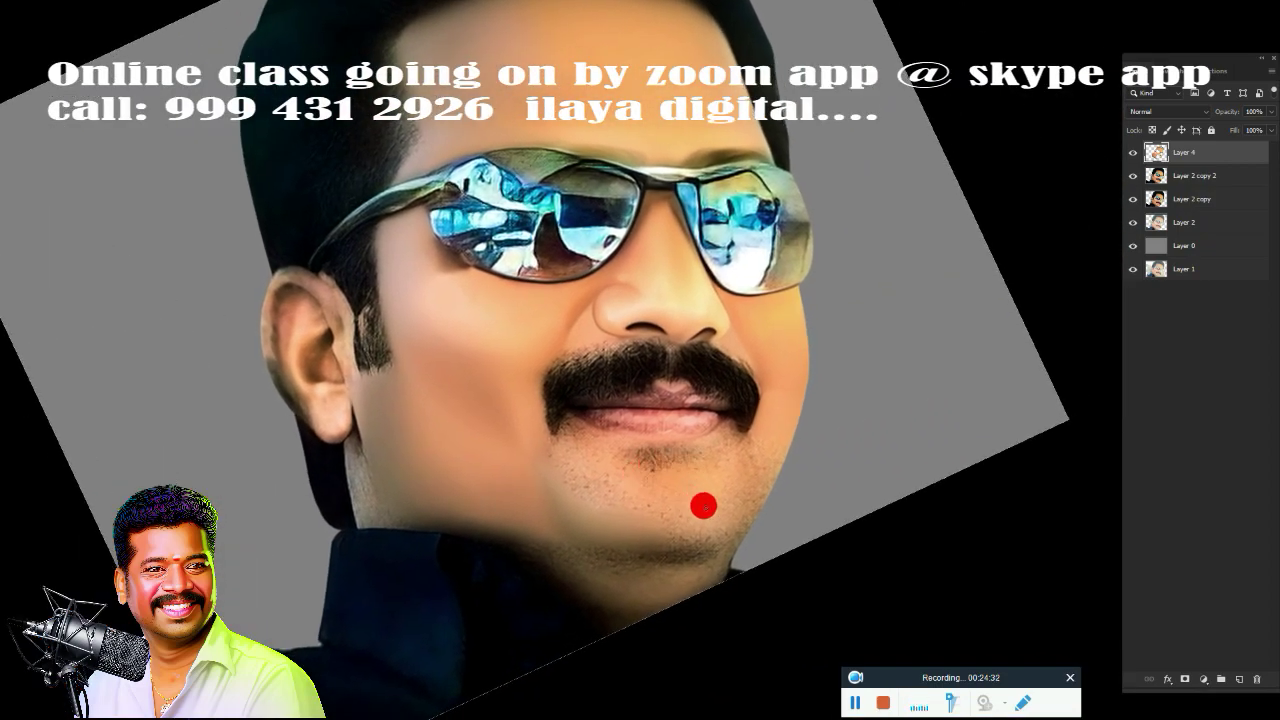